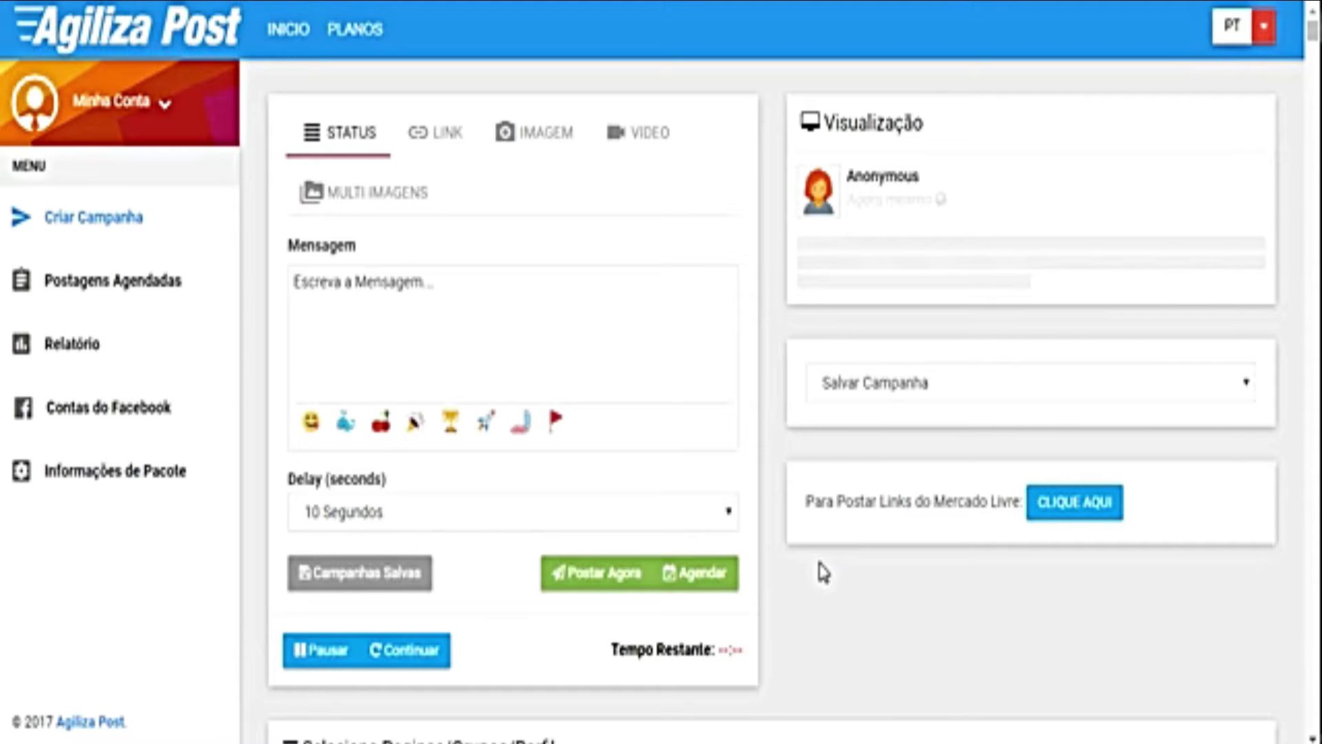
# Step: Browse the MÉTODO 1, MÉTODO 2 and POR APP options for adding a Facebook account, then return to Contas do Facebook
pyautogui.click(74, 422)
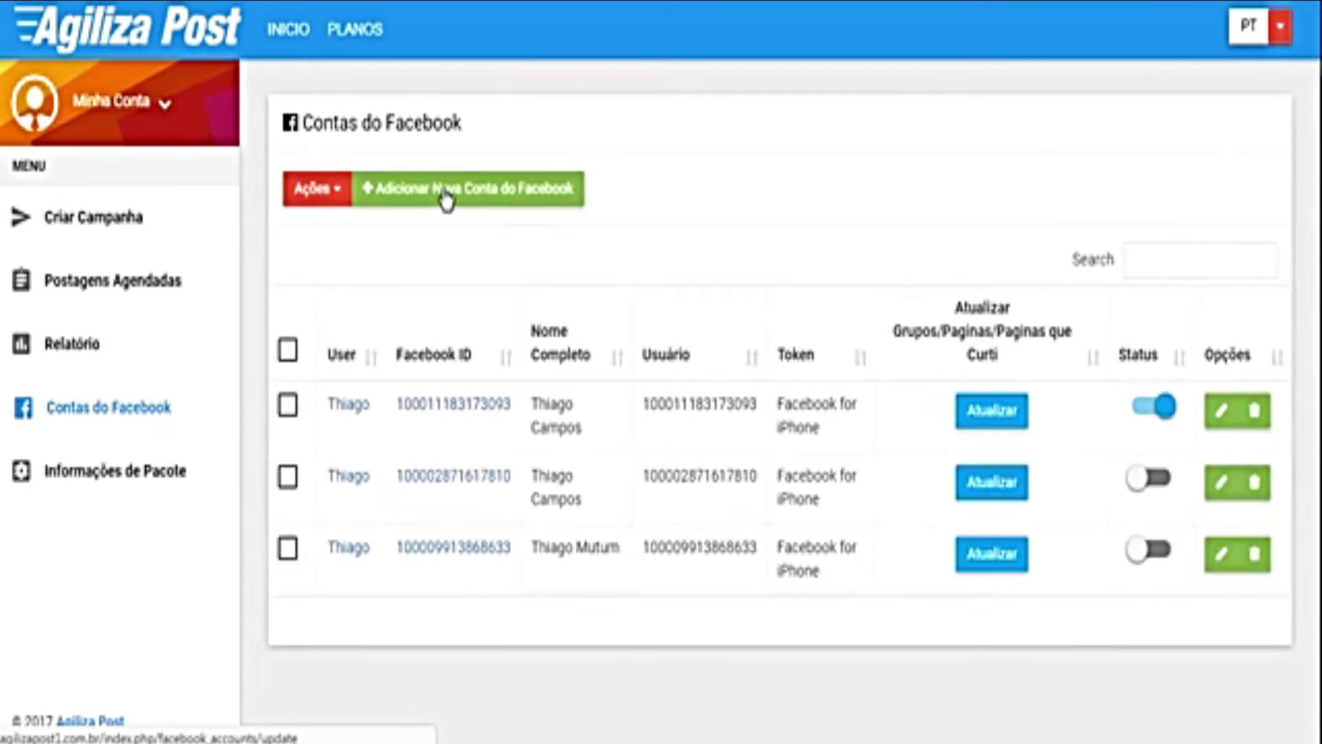
pyautogui.click(456, 197)
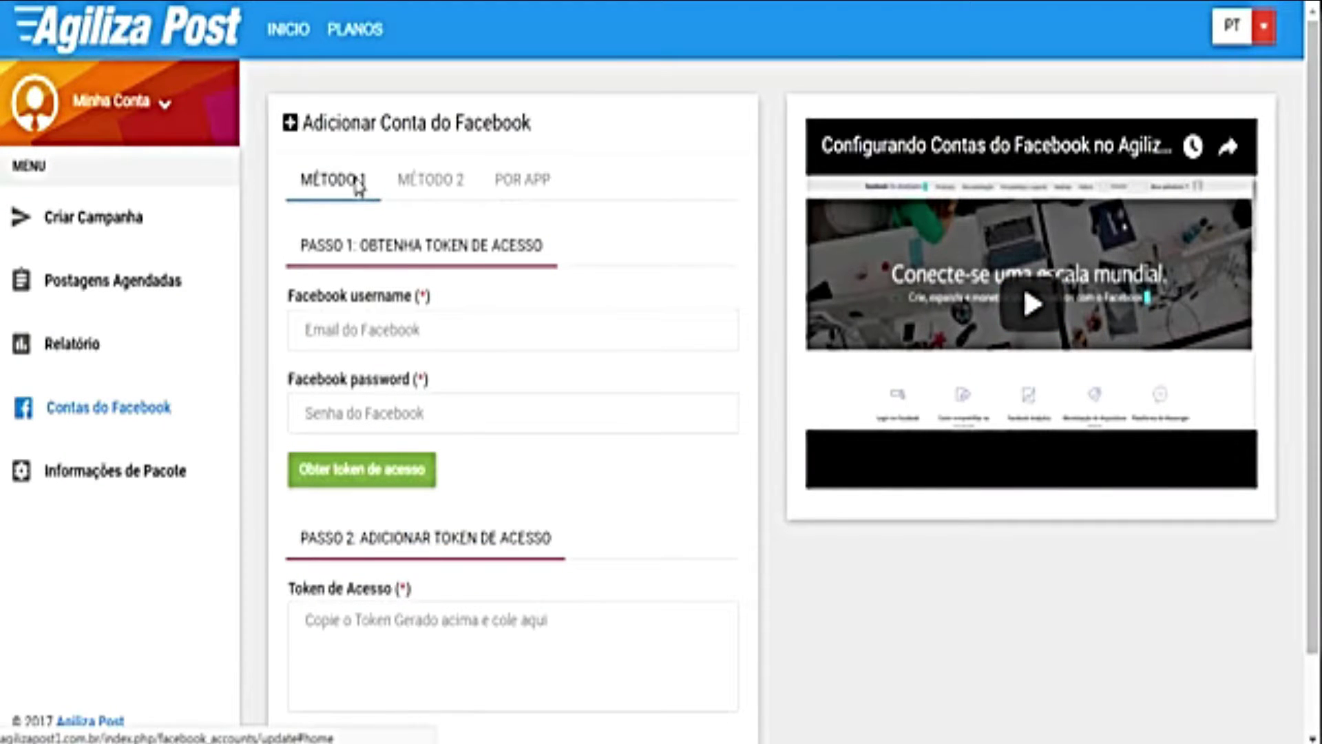
pyautogui.click(420, 186)
pyautogui.click(525, 185)
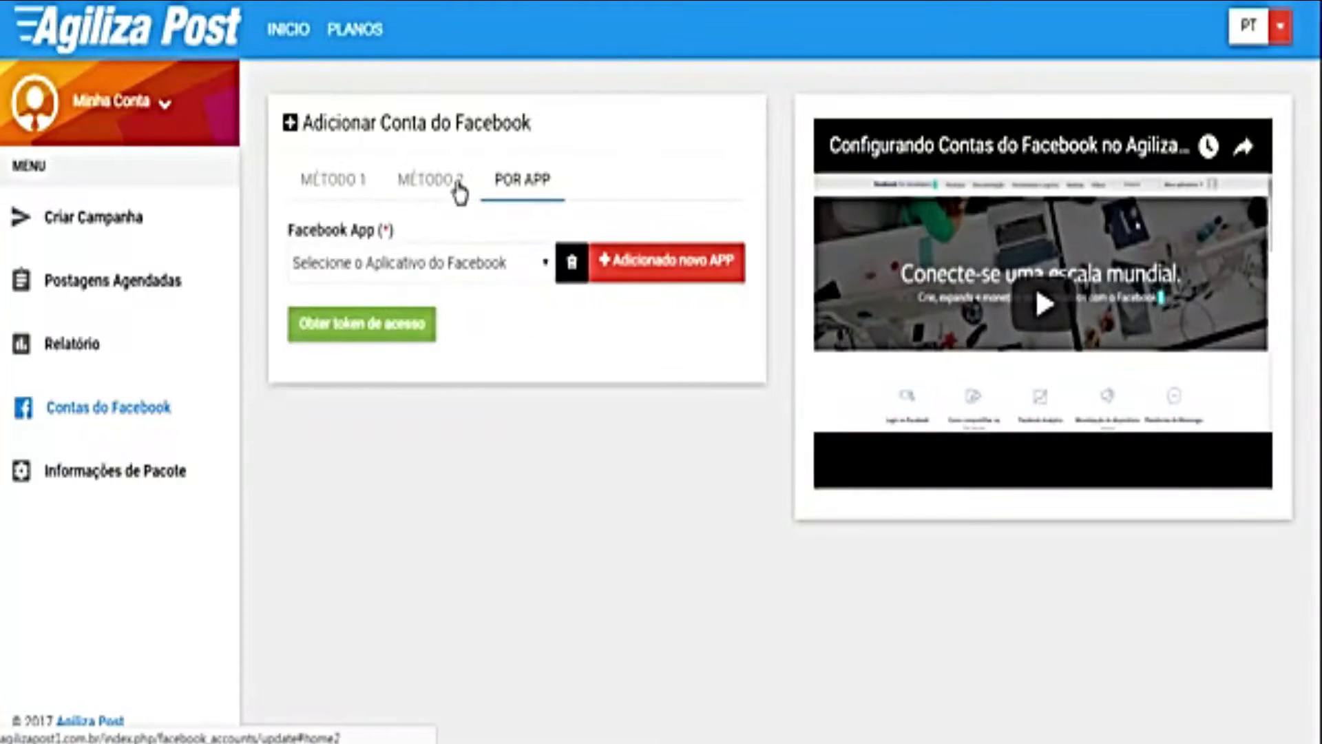
pyautogui.click(321, 186)
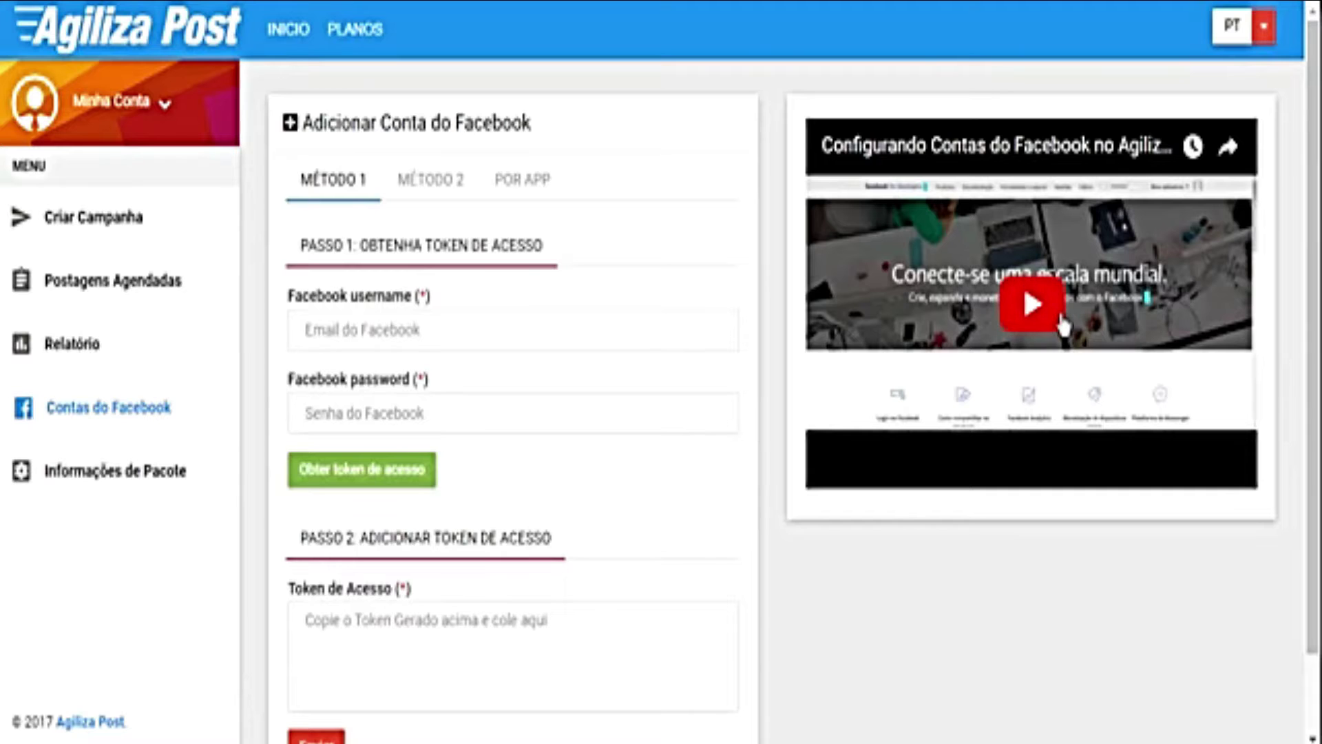
pyautogui.click(219, 400)
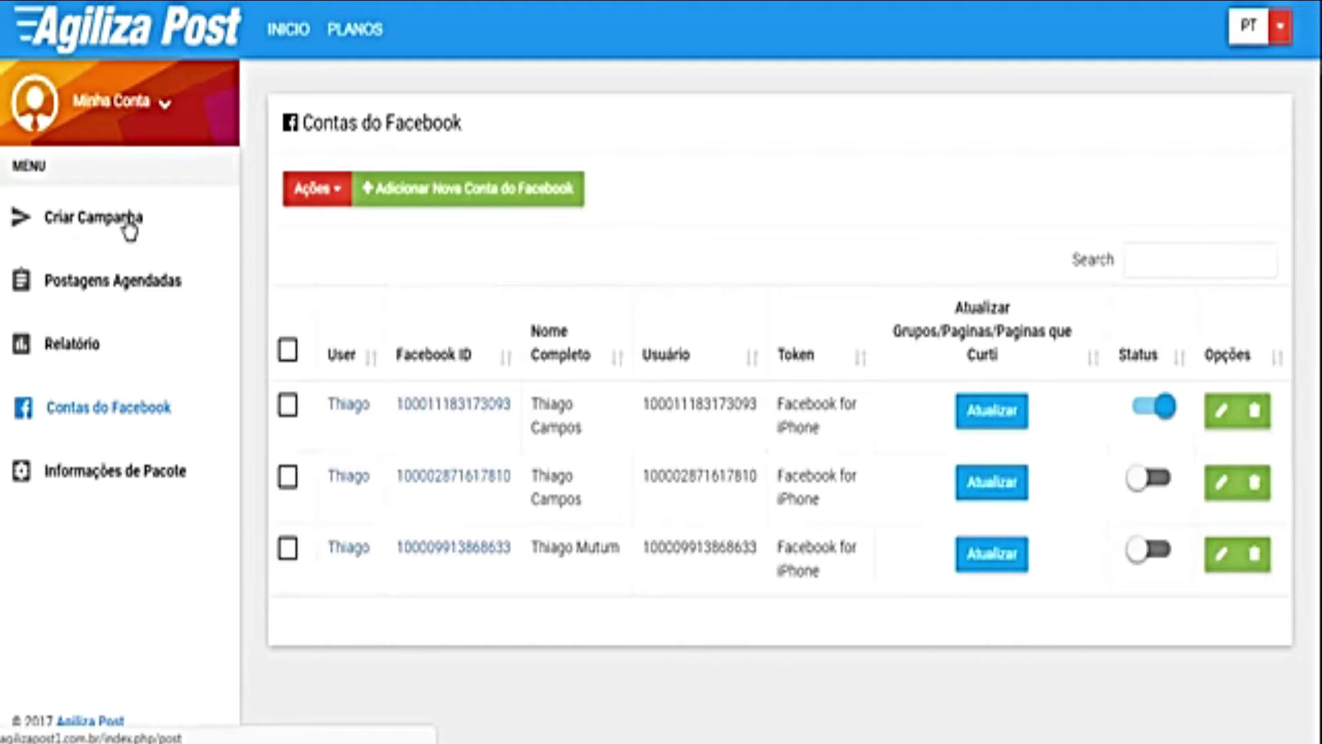
# Step: In Criar Campanha, preview the LINK, IMAGEM, VIDEO and MULTI IMAGENS post types, then settle on STATUS
pyautogui.click(129, 232)
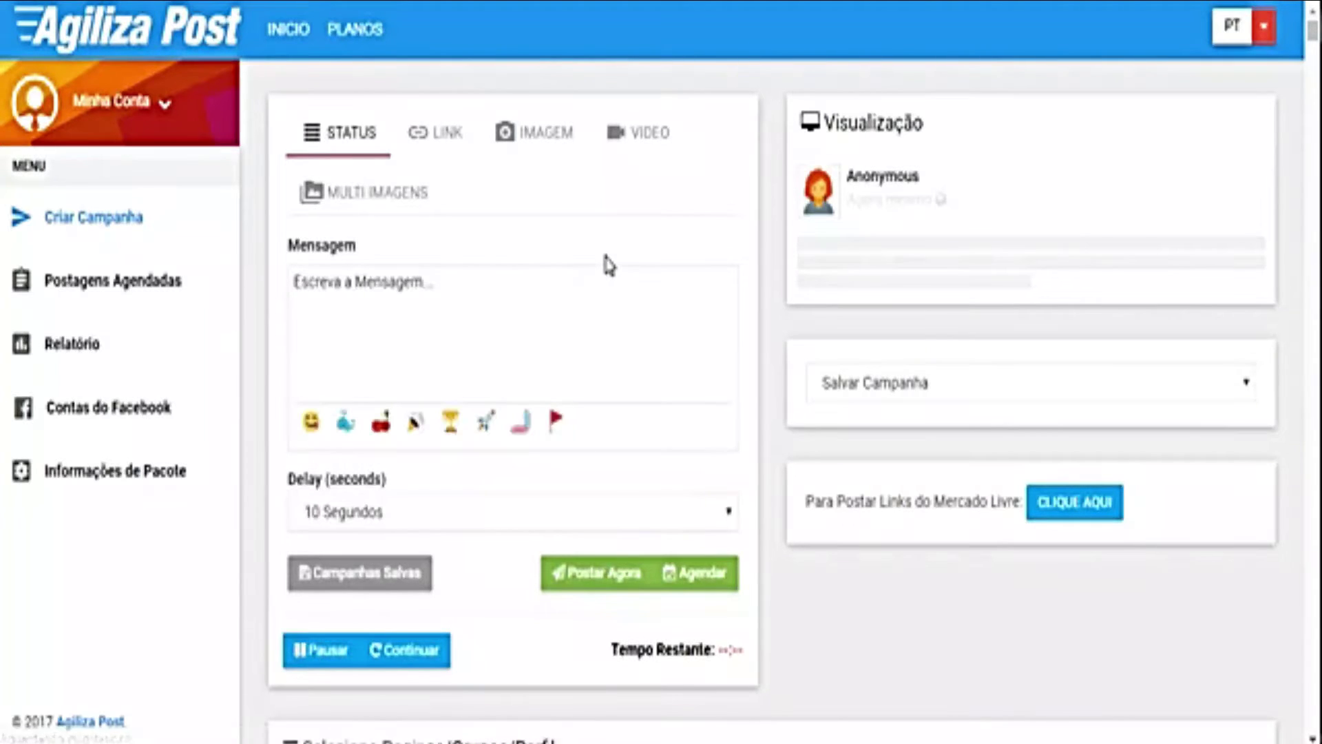
pyautogui.click(434, 141)
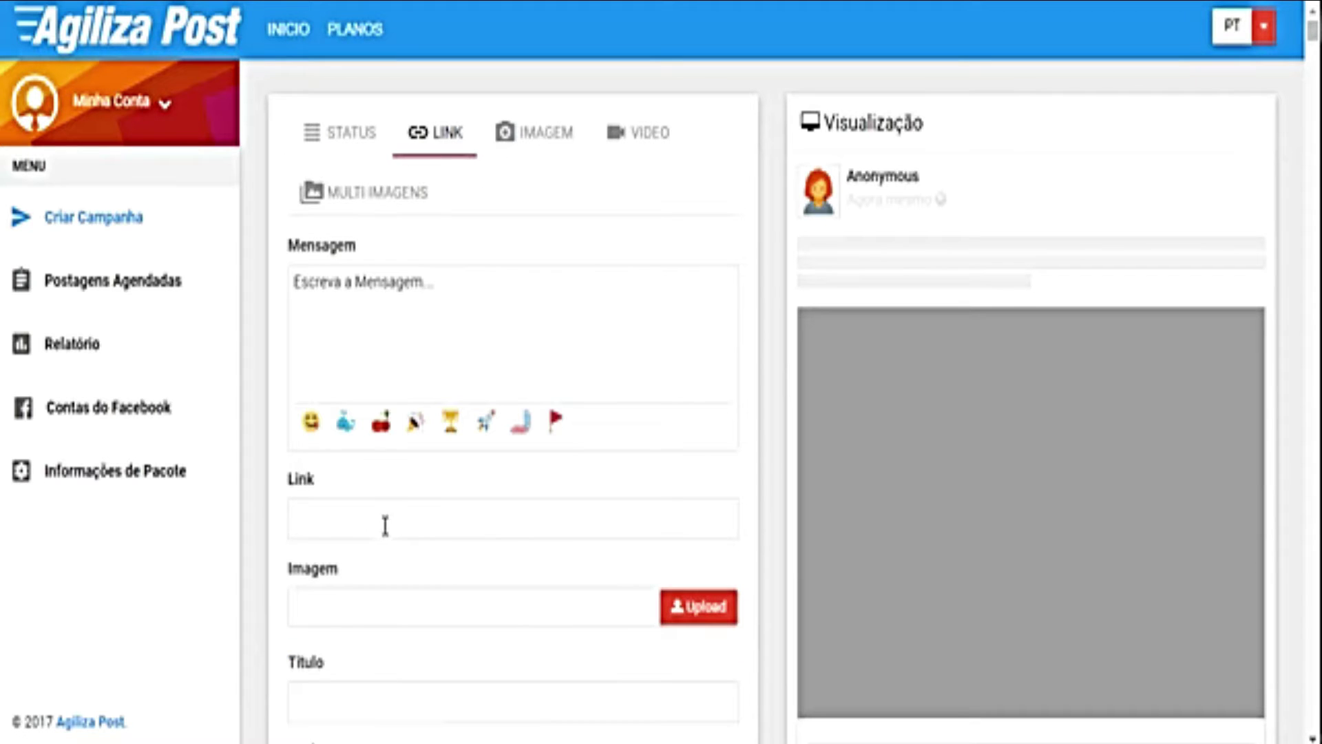
pyautogui.click(538, 142)
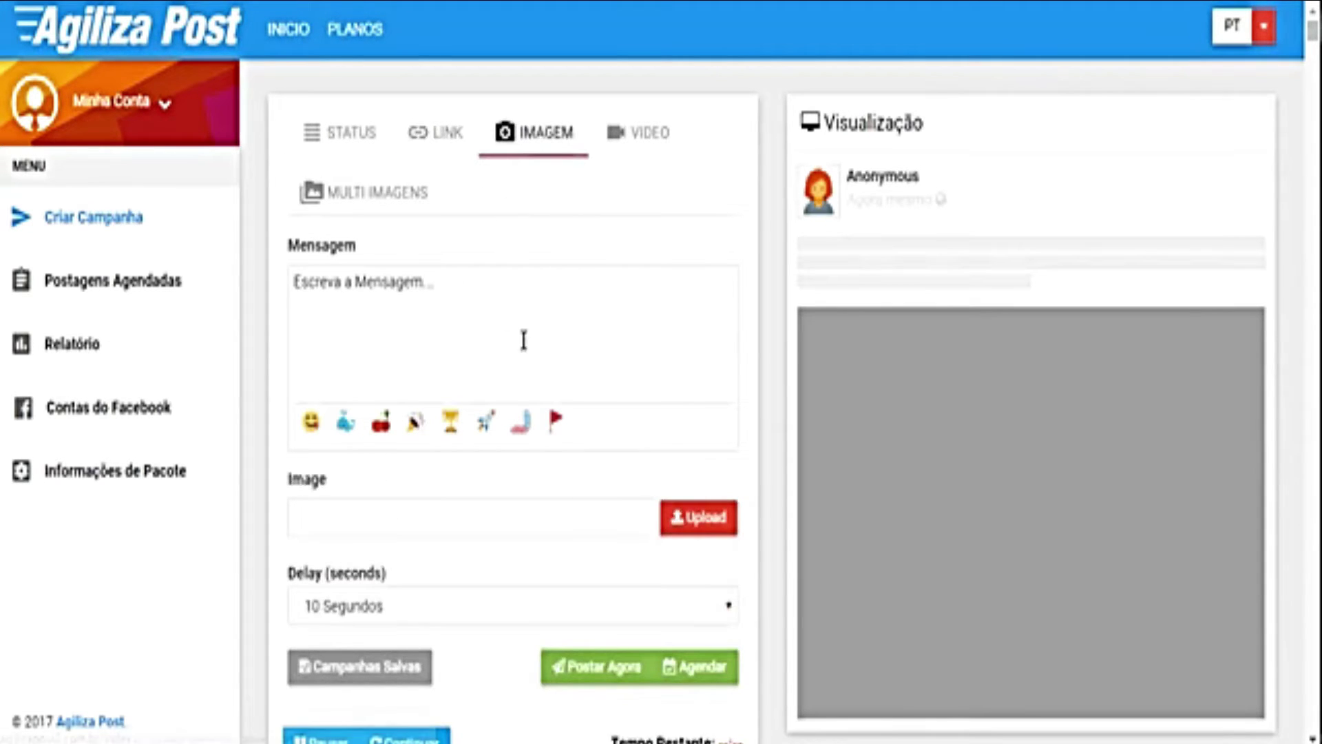
pyautogui.click(426, 320)
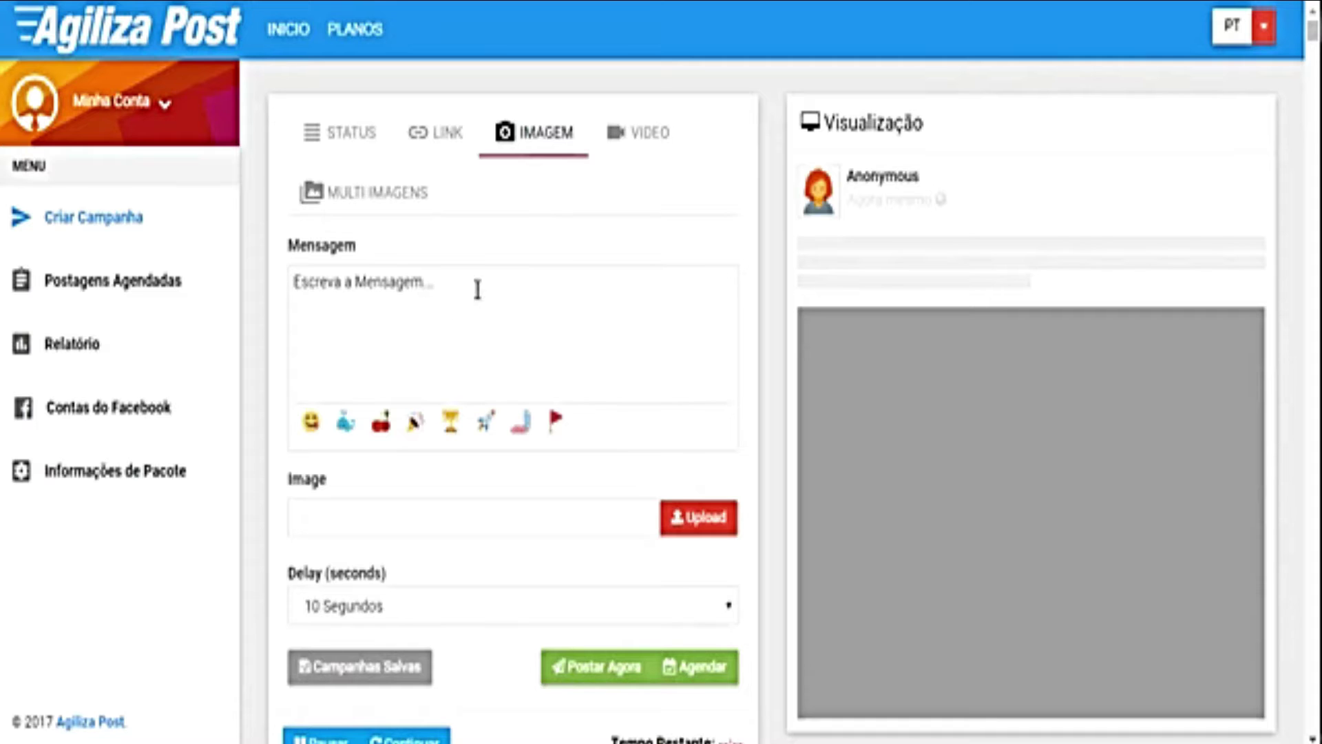
pyautogui.click(653, 137)
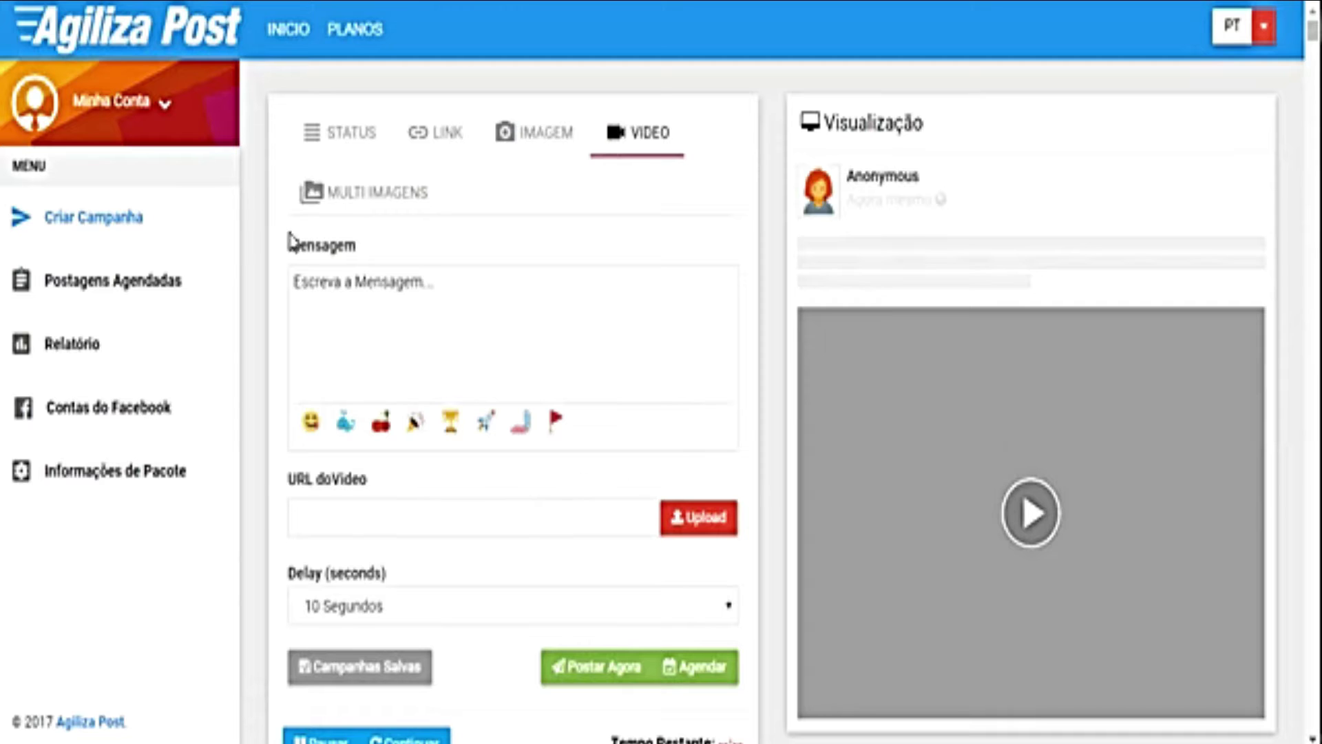
pyautogui.click(413, 211)
pyautogui.scroll(-3, 960, 418)
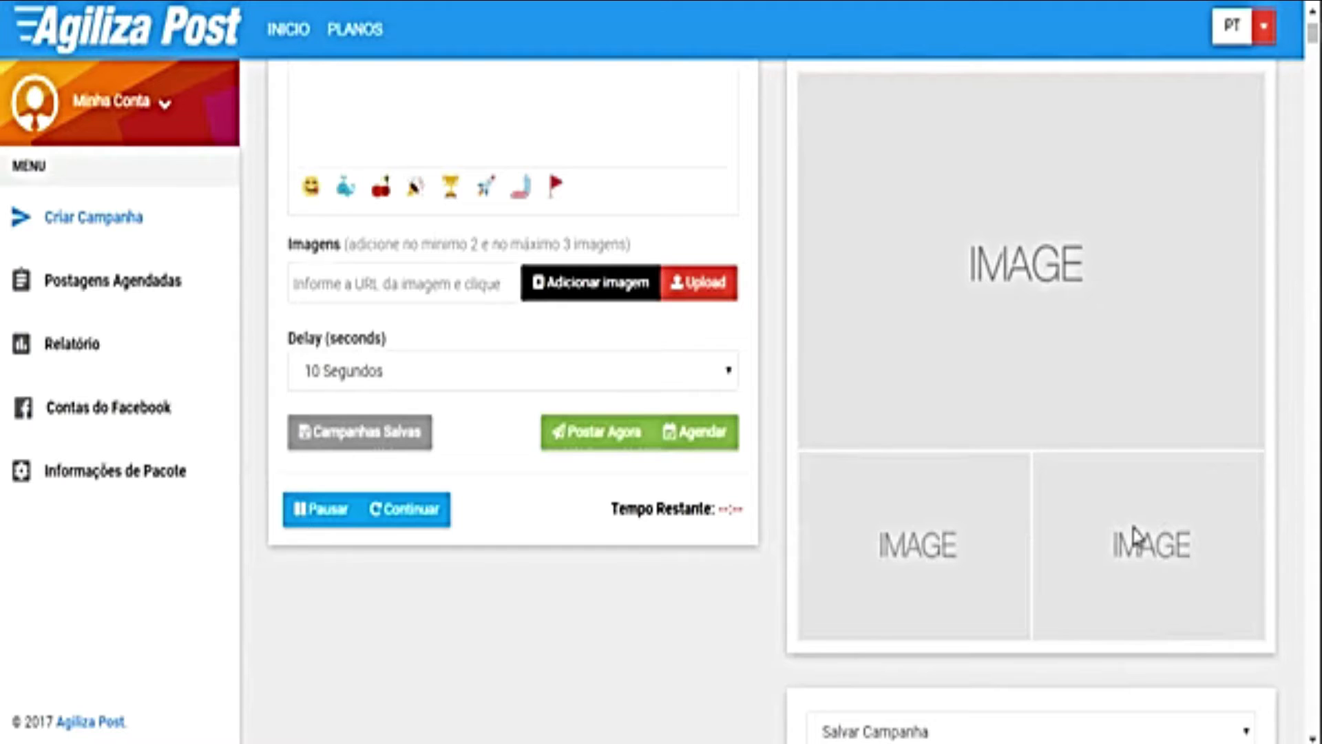
pyautogui.scroll(3, 372, 108)
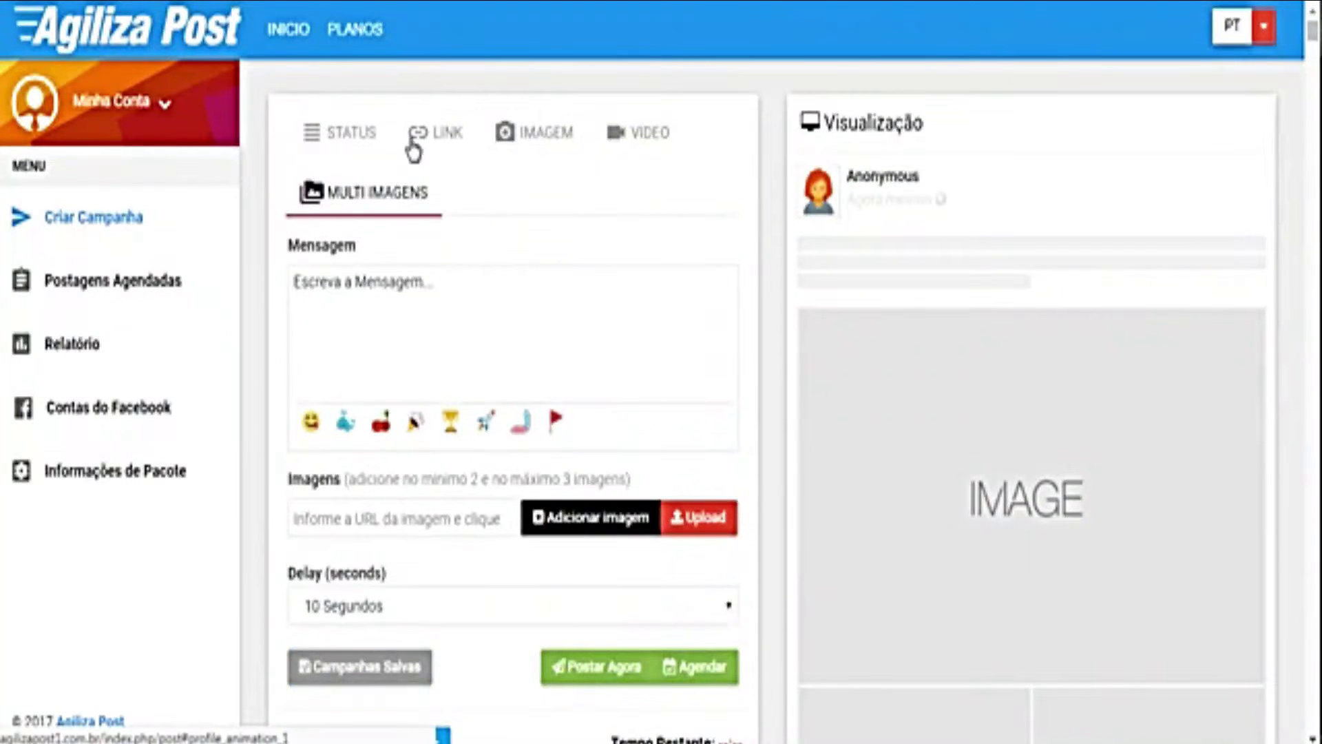
pyautogui.click(342, 138)
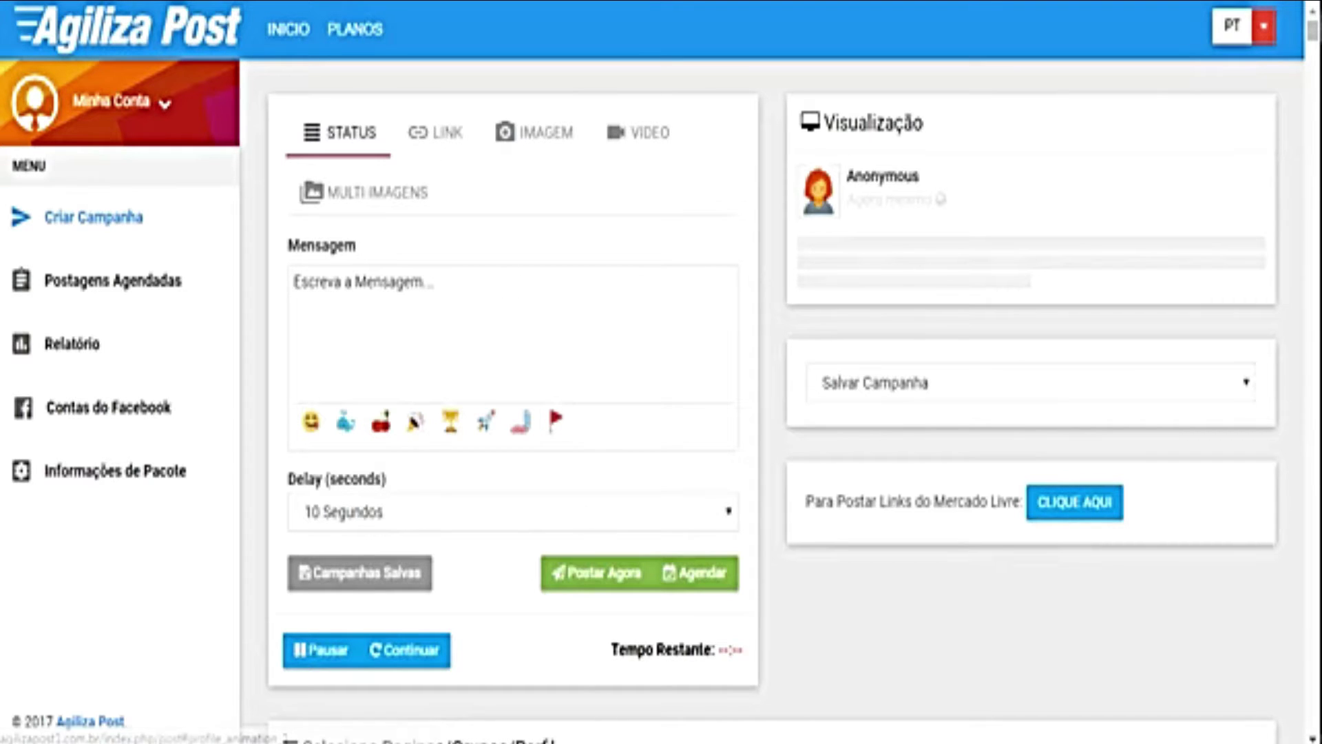
pyautogui.moveTo(624, 743)
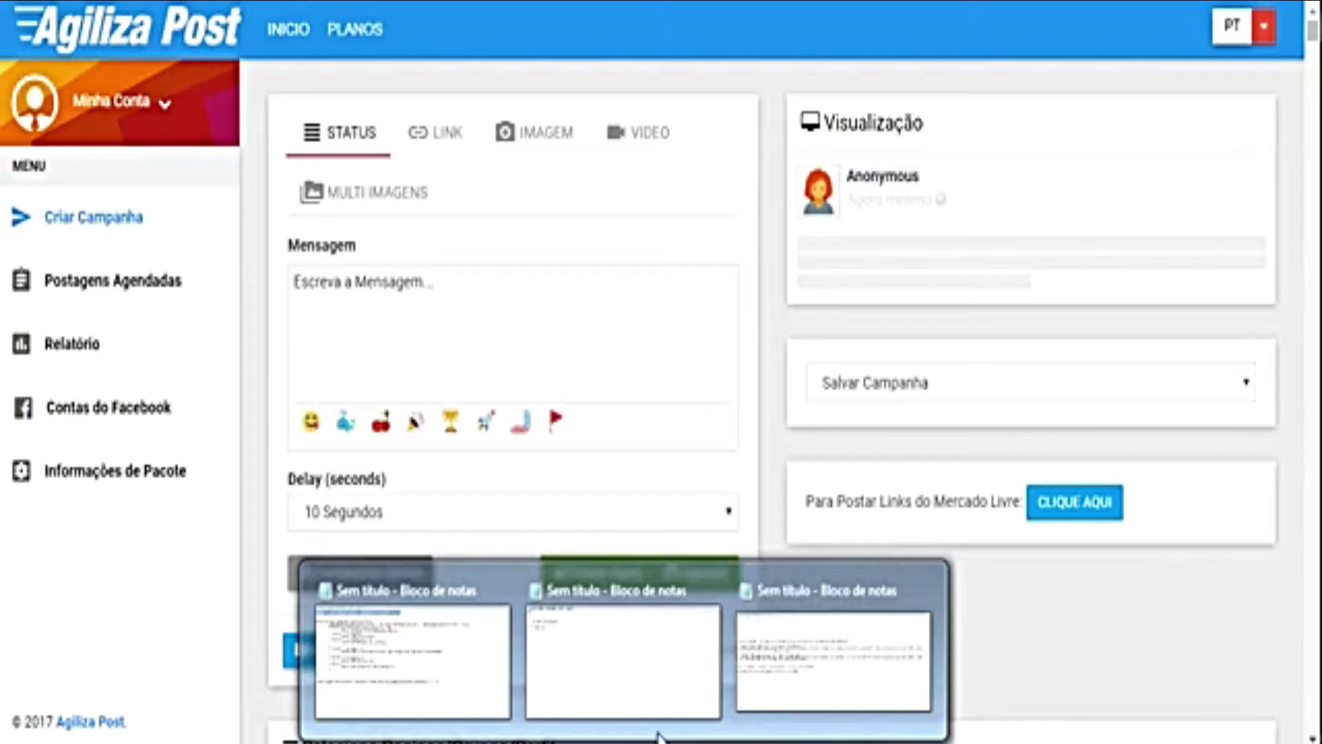
# Step: Bring up the Notepad ad texts and insert blank lines above the Podemos and Economize Tempo paragraphs
pyautogui.click(792, 661)
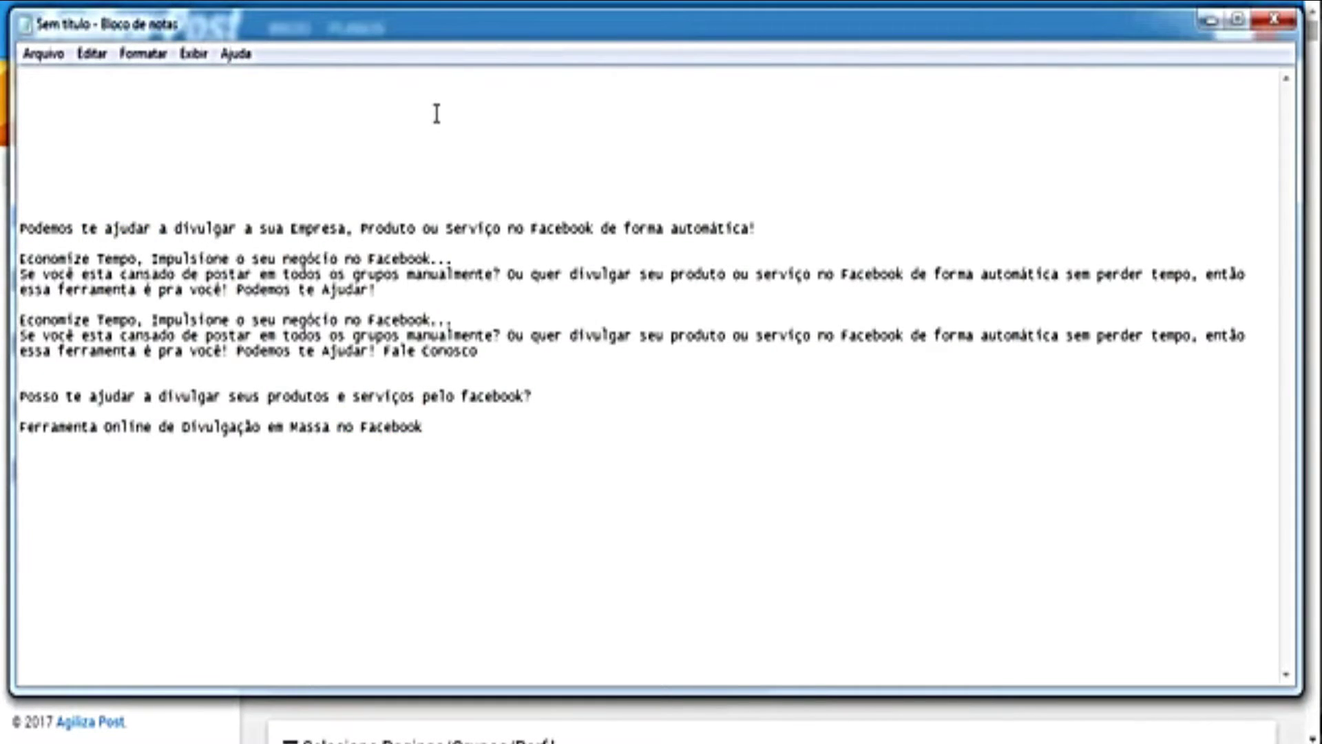
pyautogui.press('Return')
pyautogui.press('Return')
pyautogui.press('Return')
pyautogui.press('Return')
pyautogui.press('Return')
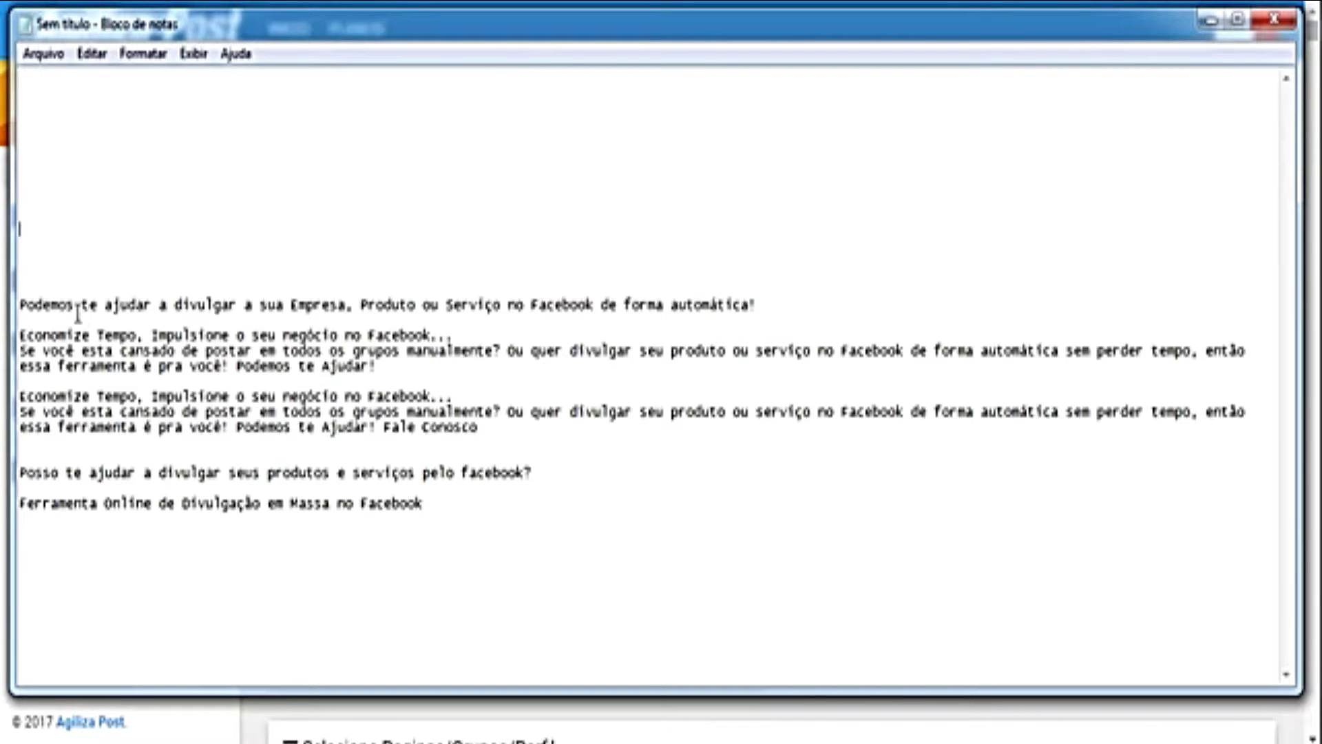
pyautogui.moveTo(19, 305); pyautogui.dragTo(751, 308)
pyautogui.moveTo(377, 366); pyautogui.dragTo(19, 336)
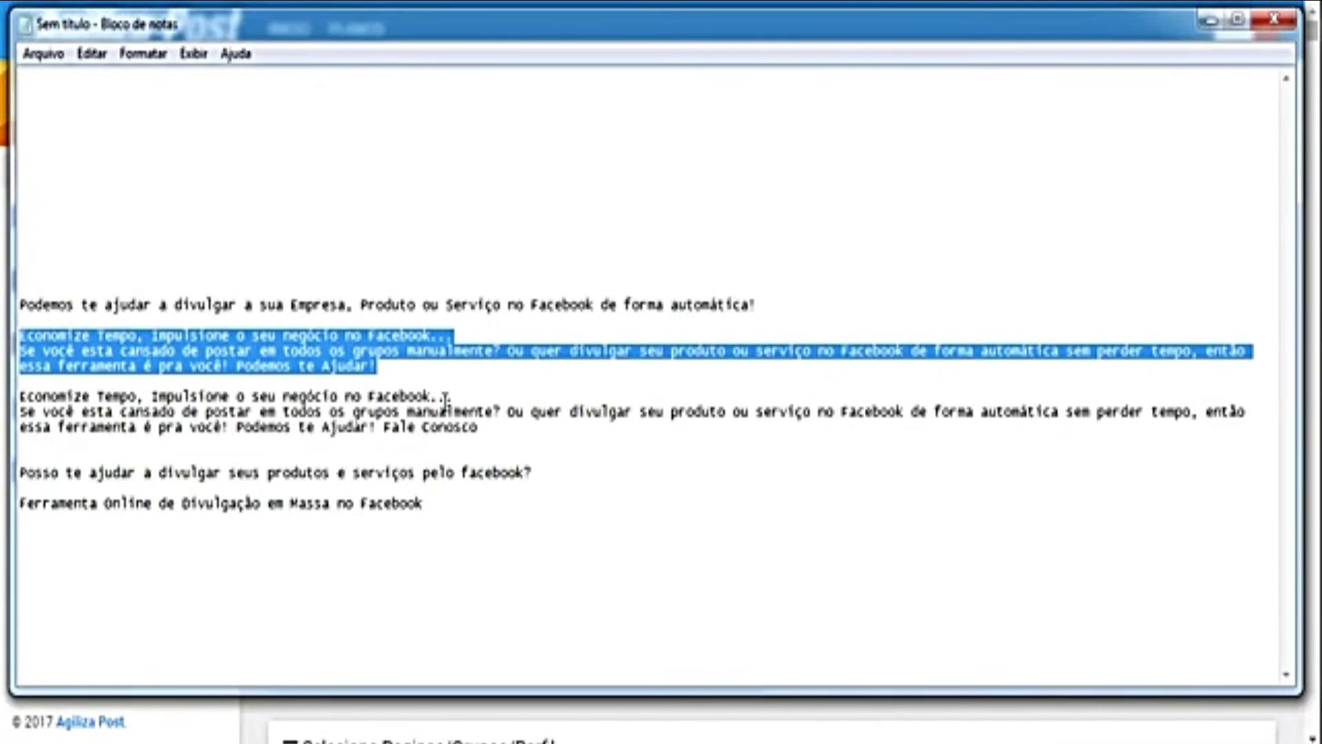
pyautogui.moveTo(479, 428); pyautogui.dragTo(19, 396)
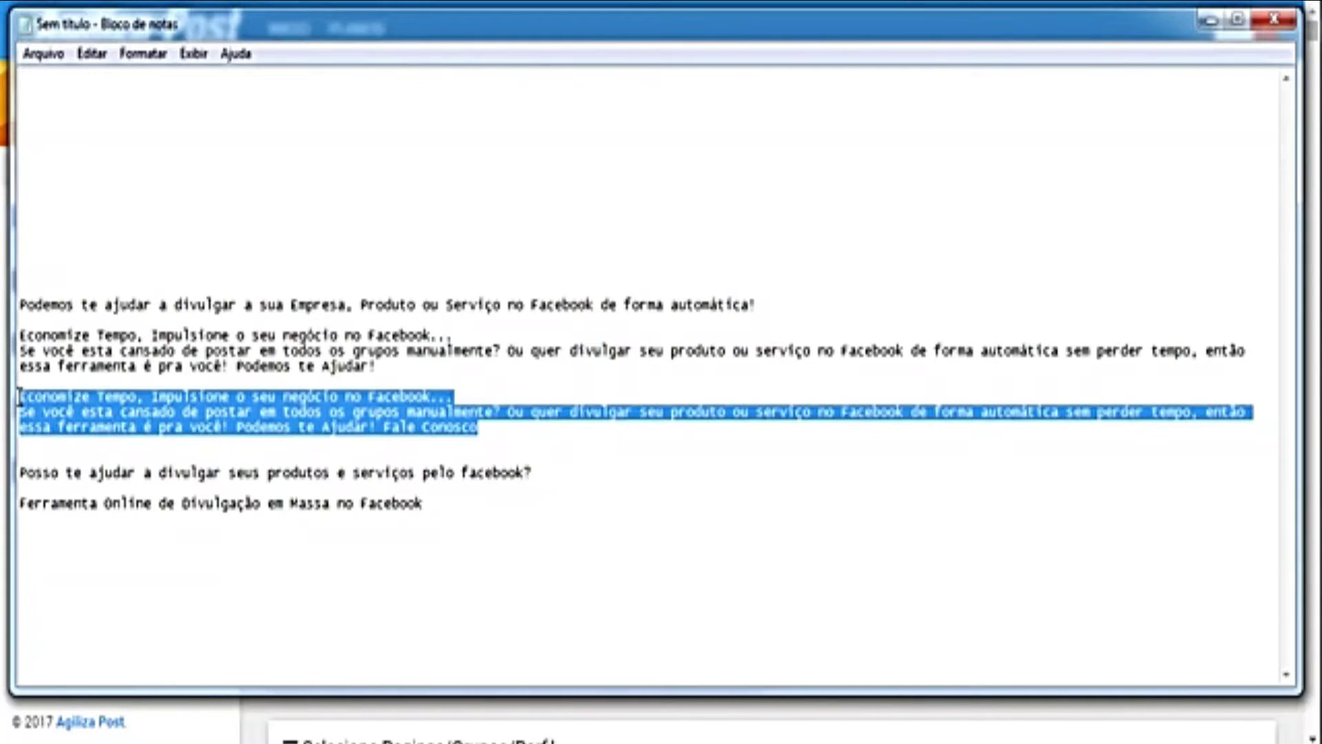
pyautogui.click(380, 366)
pyautogui.moveTo(380, 366); pyautogui.dragTo(12, 304)
pyautogui.click(449, 412)
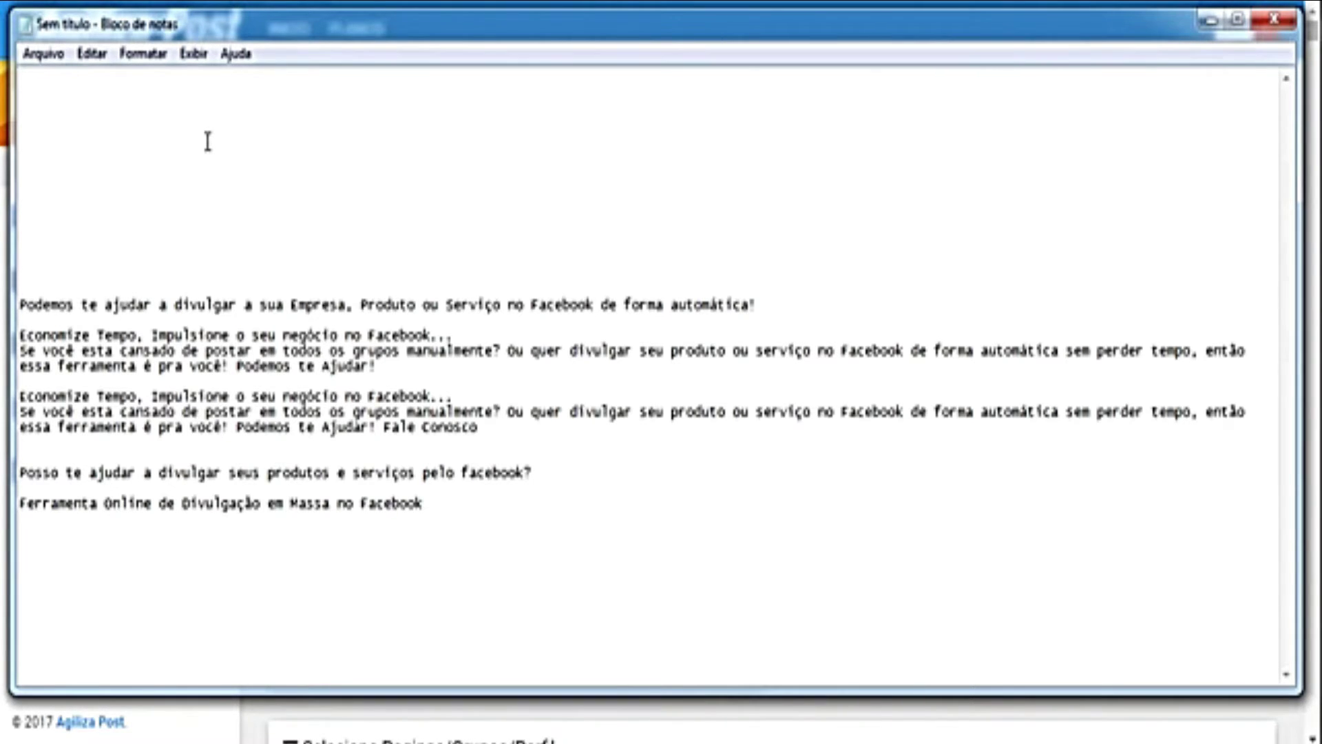
# Step: Type an empty pair of curly braces {} on the new top line
pyautogui.click(130, 110)
pyautogui.click(397, 507)
pyautogui.click(352, 418)
pyautogui.write('{|}')
# Step: Move the Podemos line and both Economize Tempo paragraphs inside the braces as spintax variants
pyautogui.moveTo(376, 366); pyautogui.dragTo(19, 306)
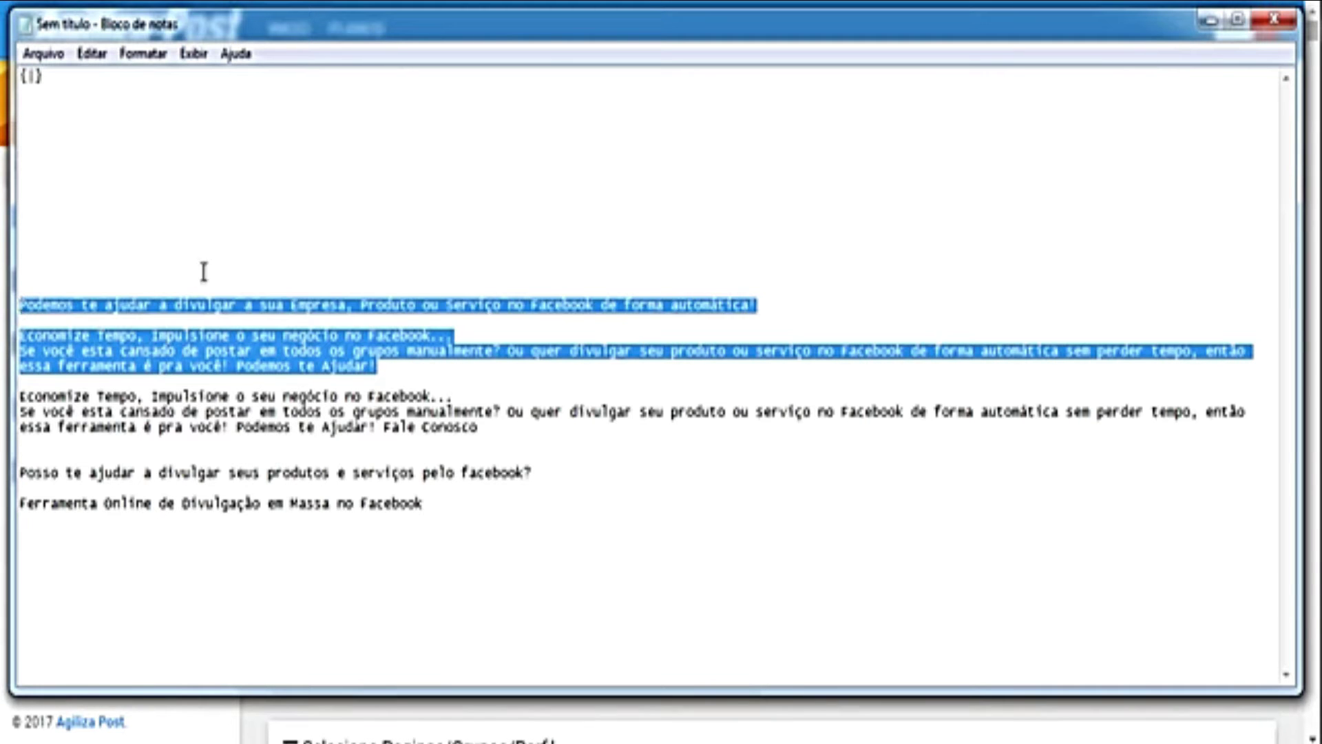
pyautogui.hotkey('ctrl', 'x')
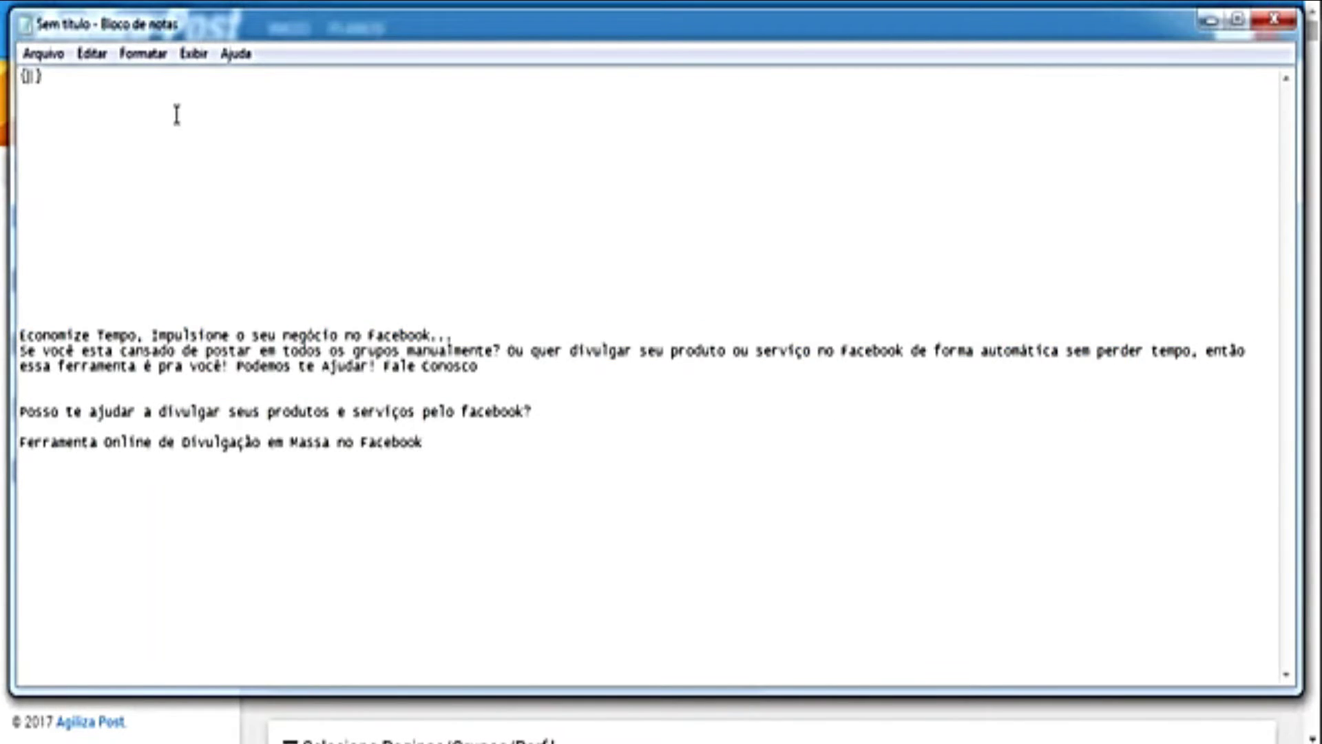
pyautogui.hotkey('ctrl', 'v')
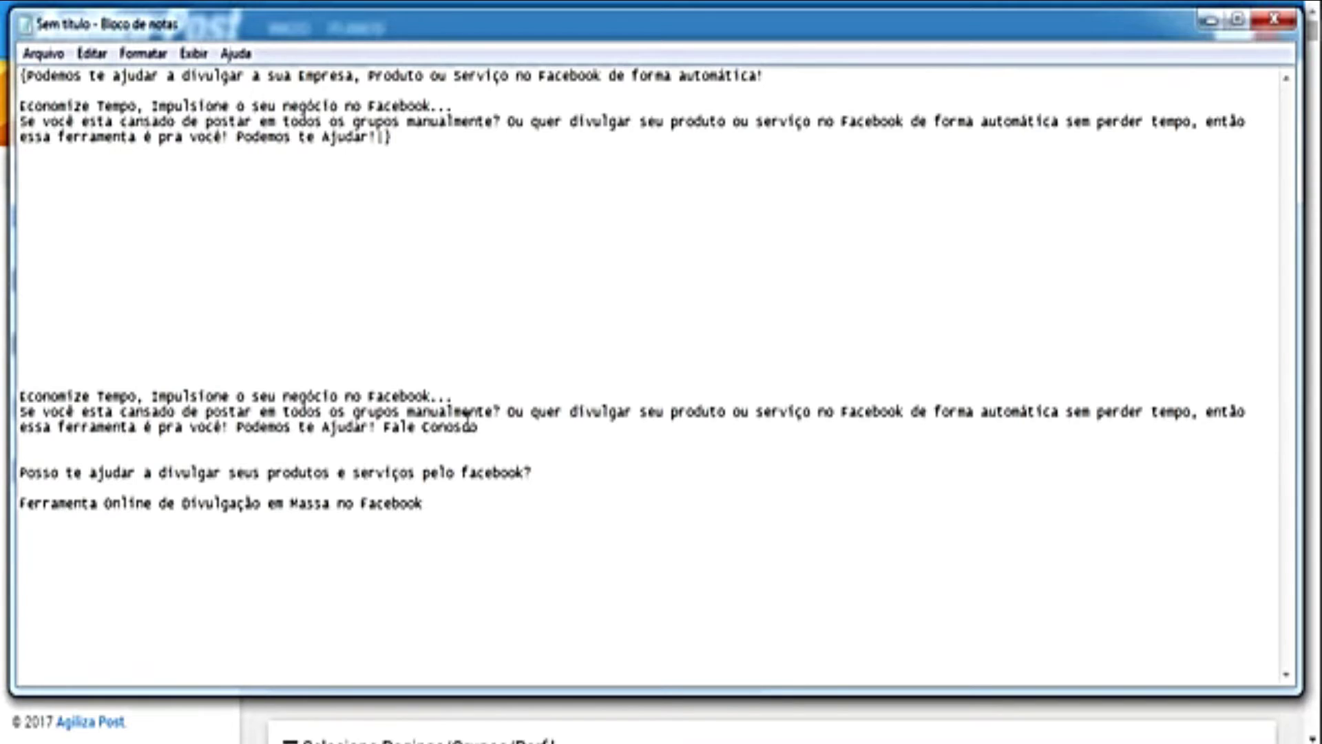
pyautogui.moveTo(477, 427); pyautogui.dragTo(20, 394)
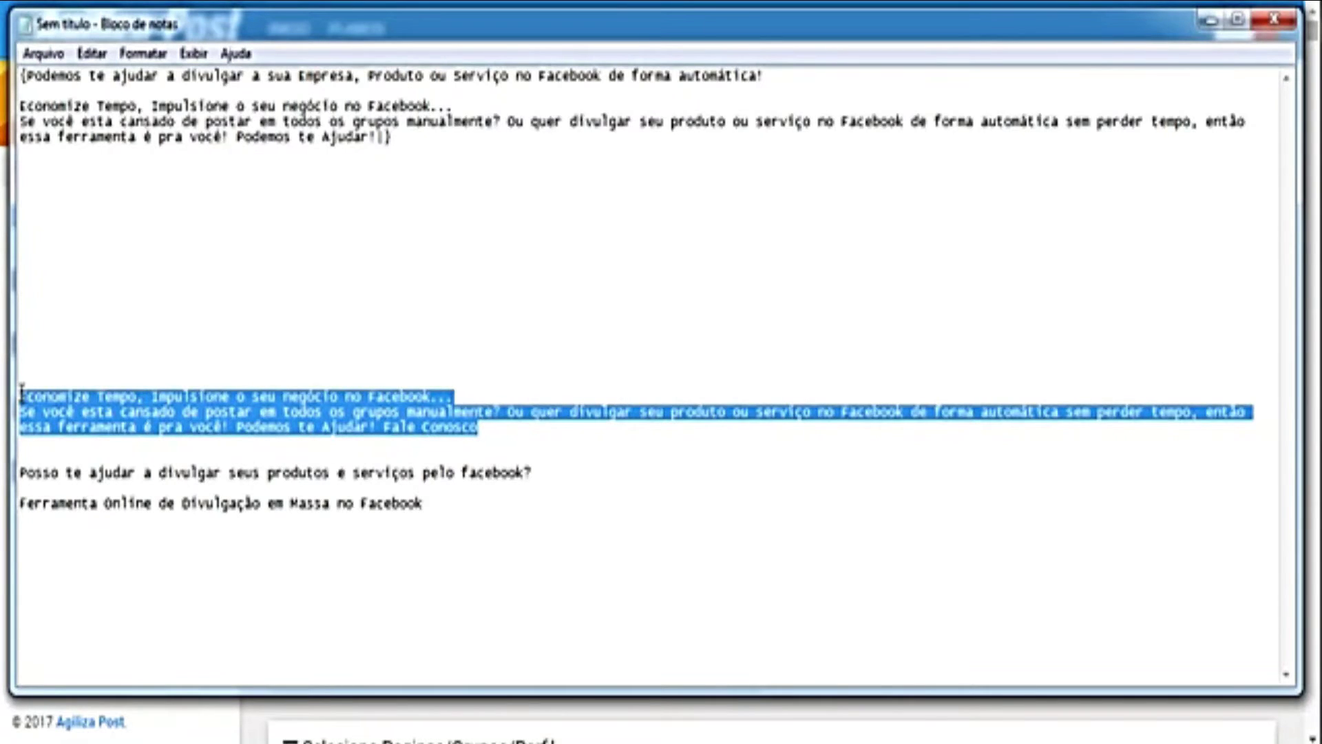
pyautogui.hotkey('ctrl', 'x')
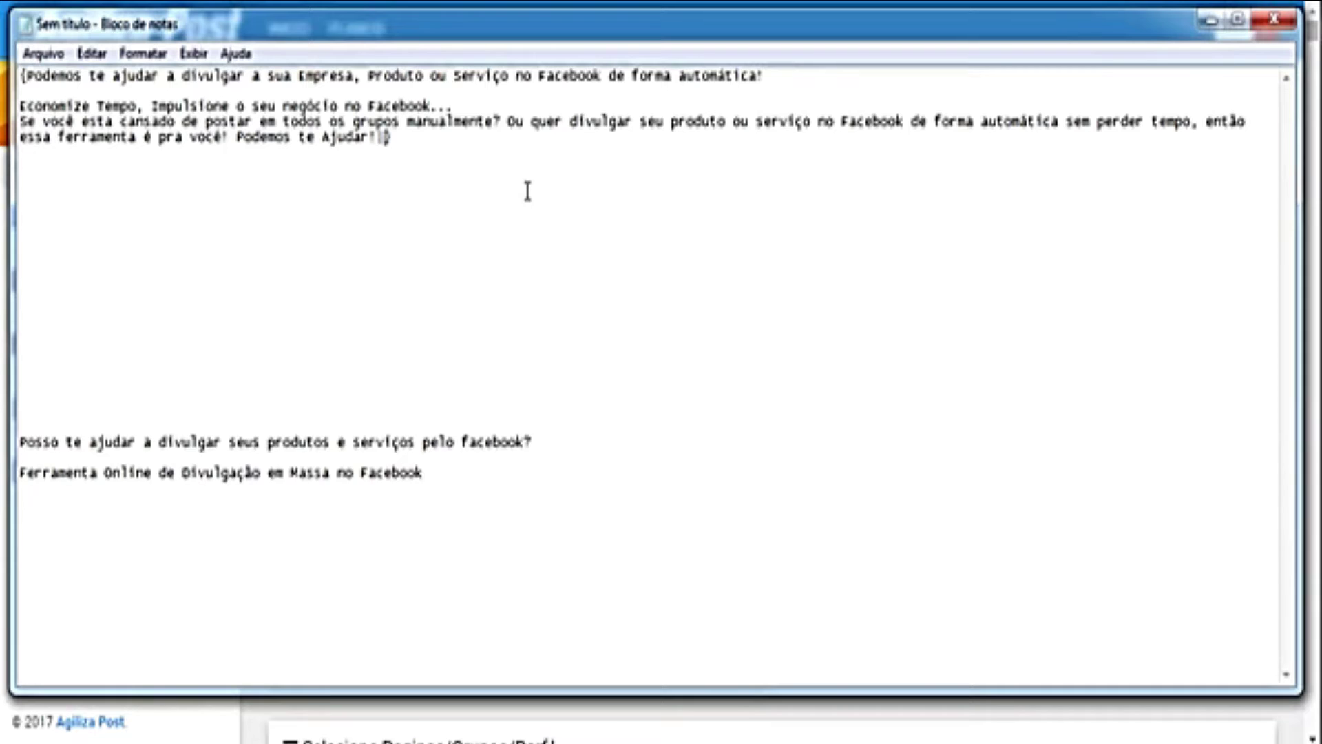
pyautogui.hotkey('ctrl', 'v')
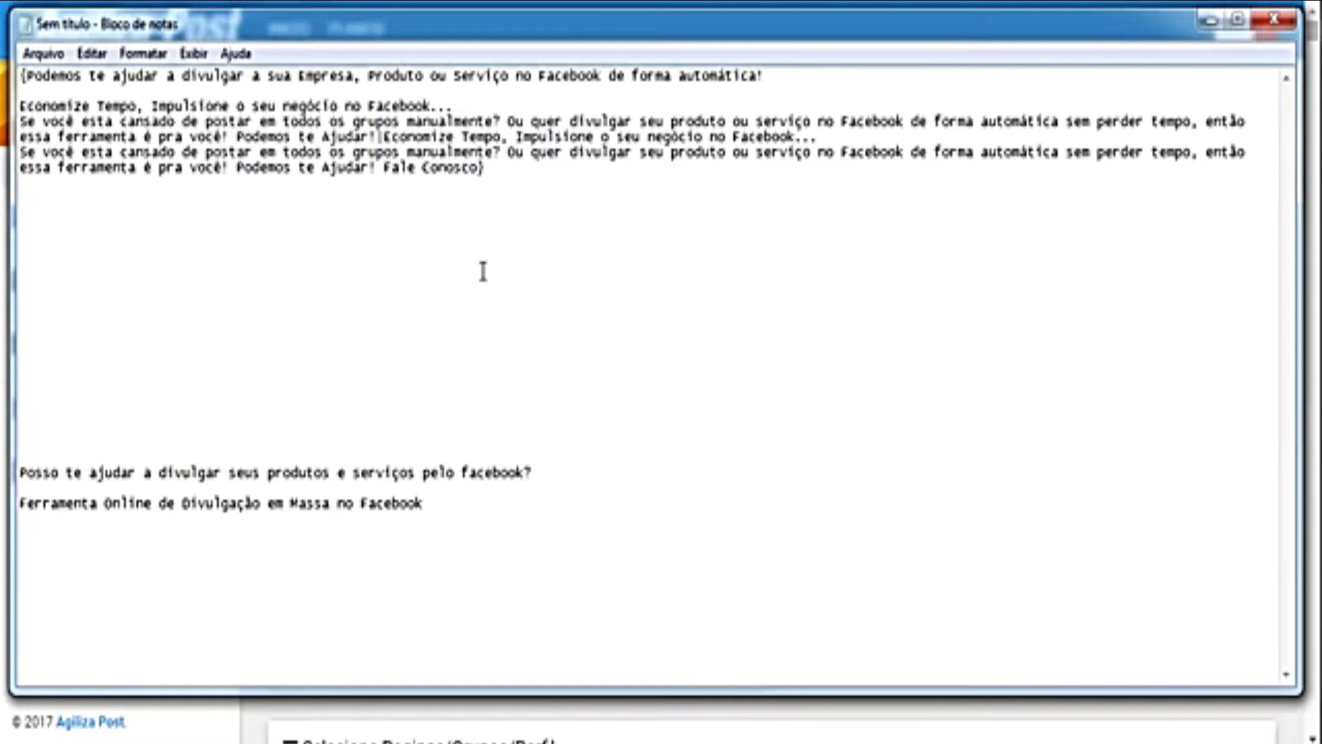
pyautogui.write('}')
# Step: Move the Posso te ajudar and Ferramenta Online lines into their spintax brackets
pyautogui.moveTo(532, 473); pyautogui.dragTo(21, 458)
pyautogui.hotkey('ctrl', 'x')
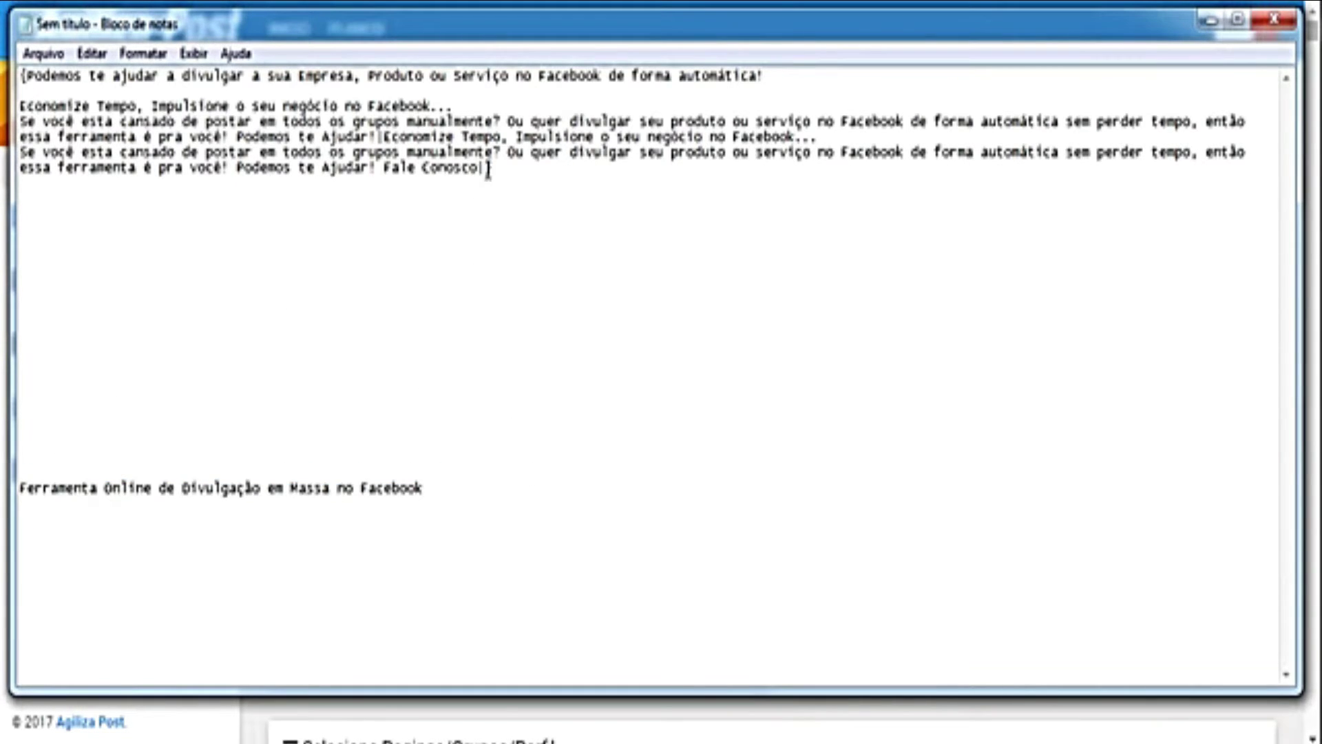
pyautogui.hotkey('ctrl', 'v')
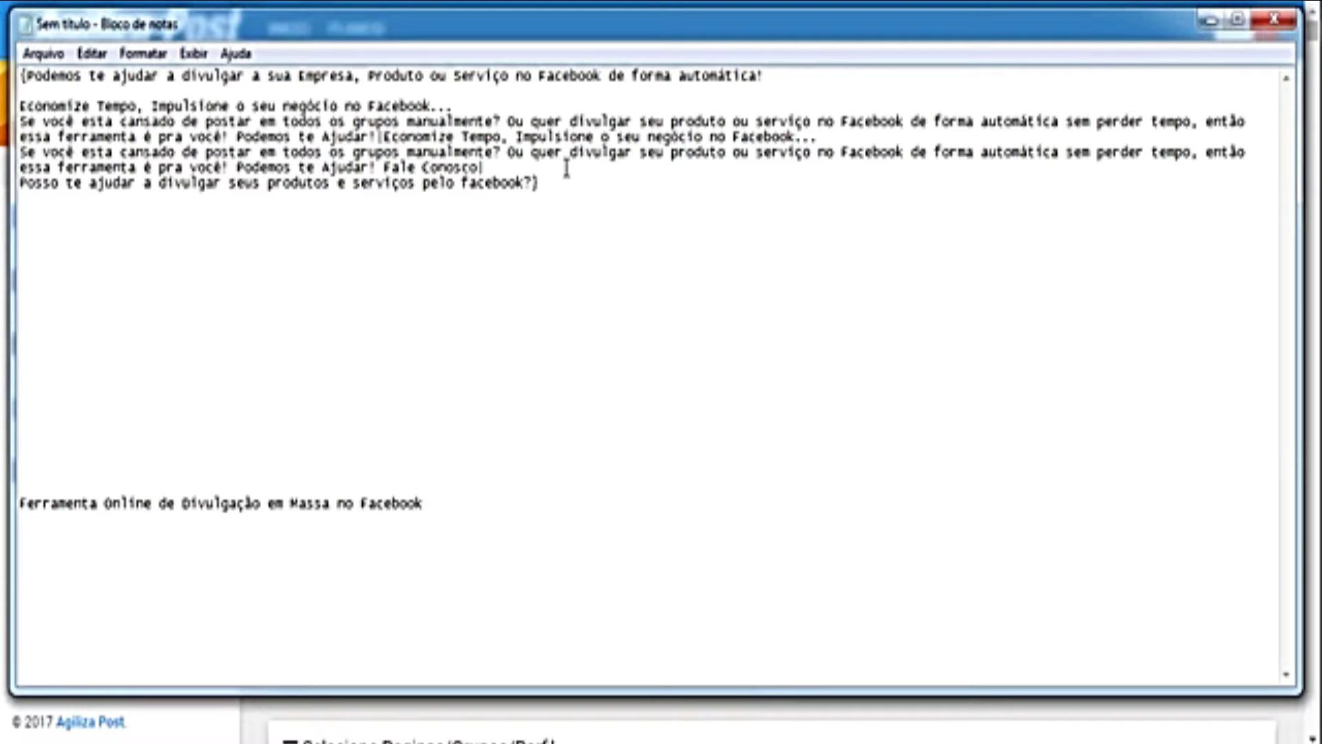
pyautogui.write('}')
pyautogui.moveTo(427, 505); pyautogui.dragTo(22, 505)
pyautogui.hotkey('ctrl', 'x')
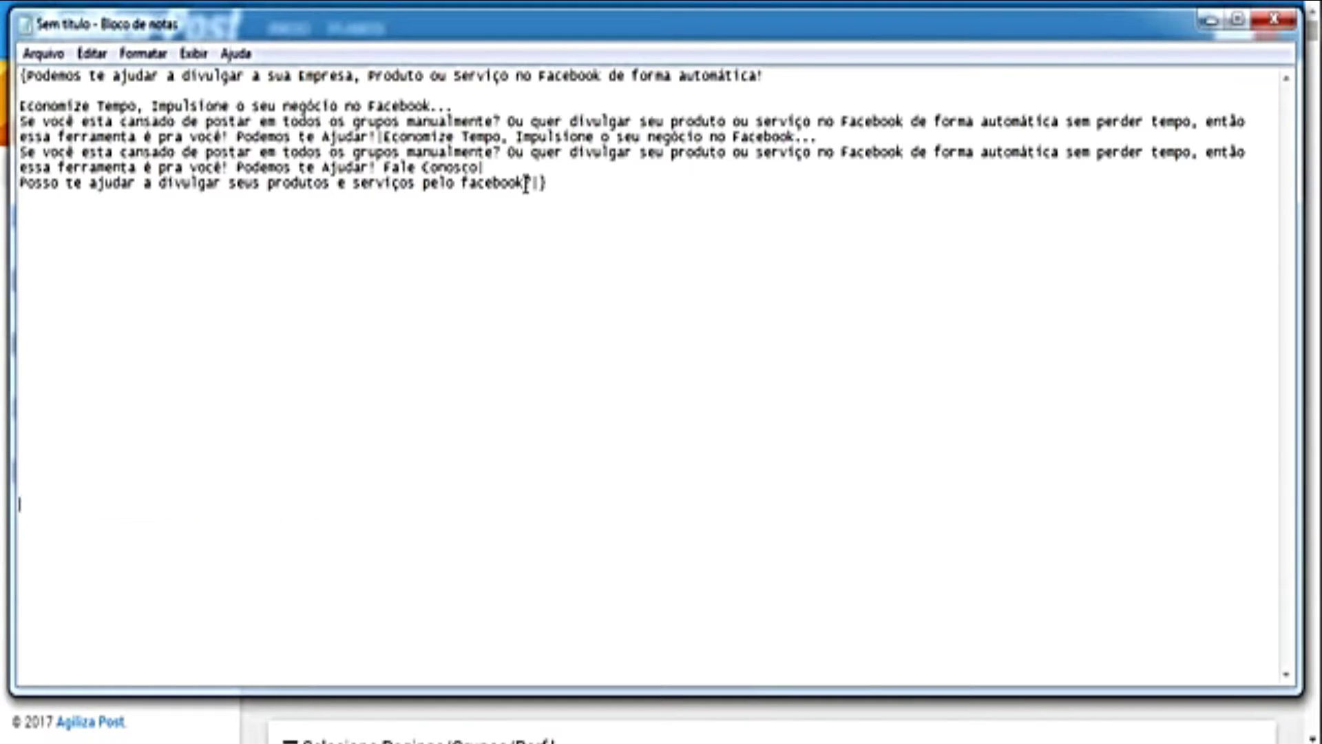
pyautogui.hotkey('ctrl', 'v')
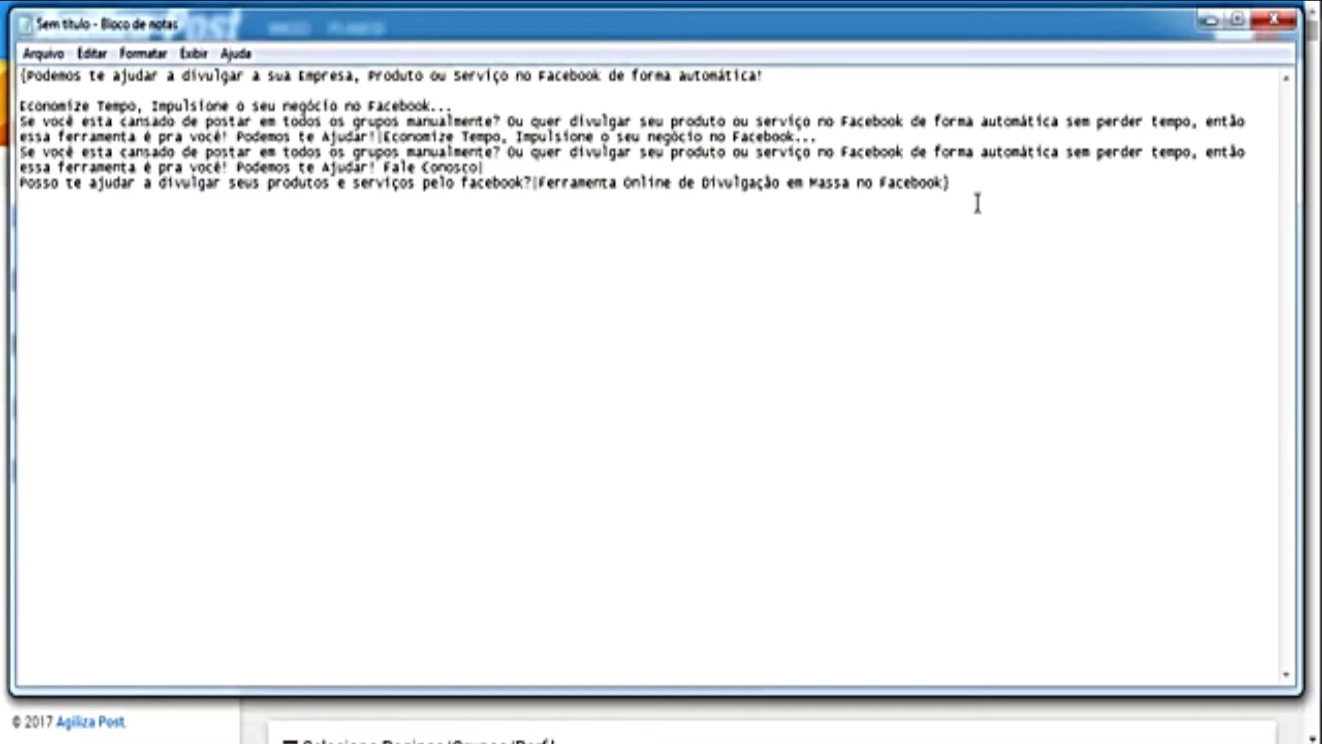
pyautogui.press('Return')
pyautogui.press('Return')
pyautogui.write('{}newr')
pyautogui.press('BackSpace')
pyautogui.press('BackSpace')
pyautogui.press('BackSpace')
pyautogui.press('BackSpace')
pyautogui.write('mensage')
pyautogui.write('m1')
pyautogui.write('|mensager')
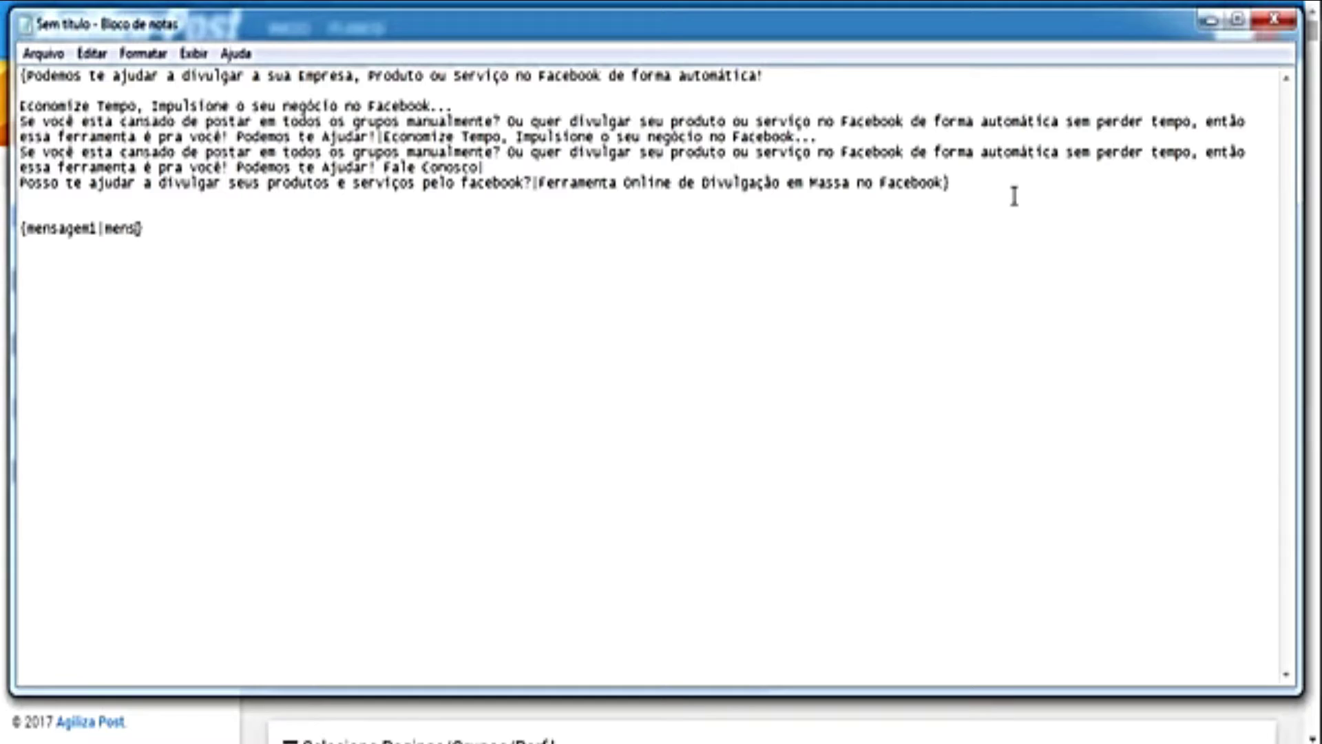
pyautogui.press('BackSpace')
pyautogui.write('m2|mensga')
pyautogui.press('BackSpace')
pyautogui.press('BackSpace')
pyautogui.write('agem3....|mensagem20')
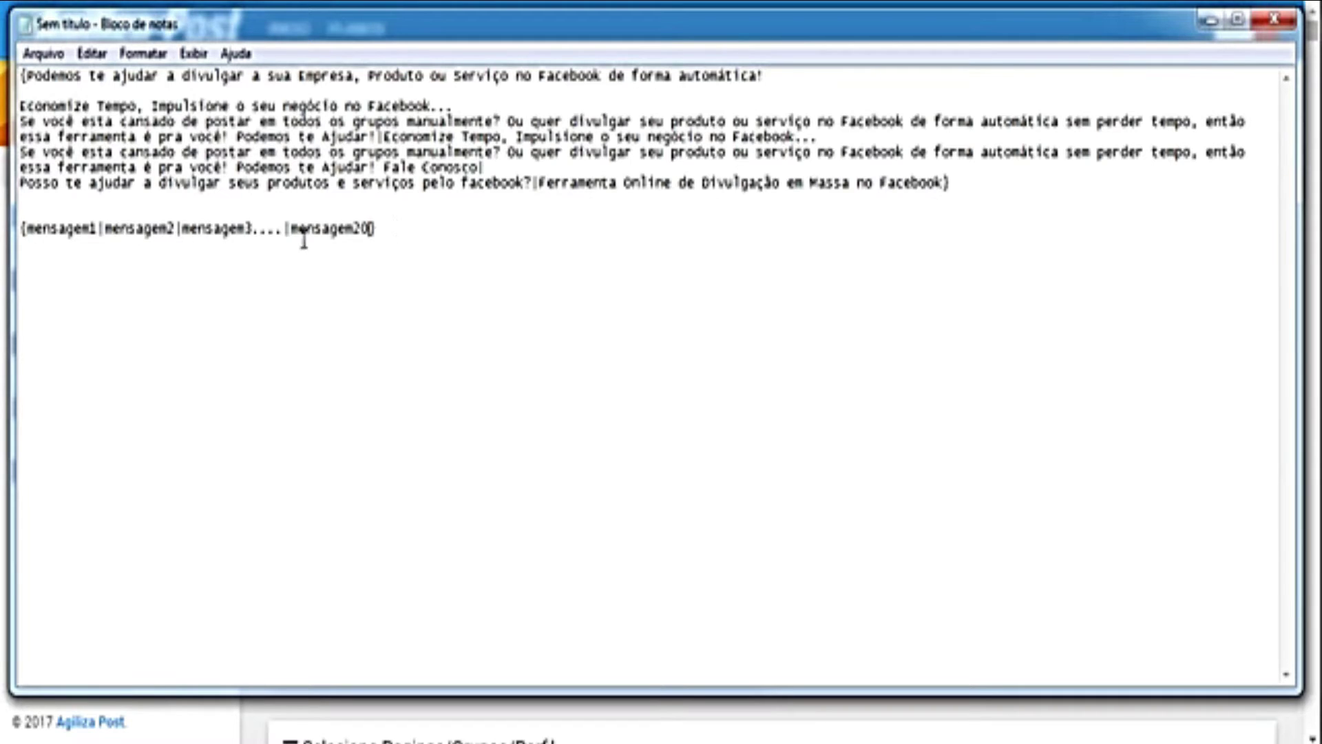
pyautogui.moveTo(377, 231); pyautogui.dragTo(3, 234)
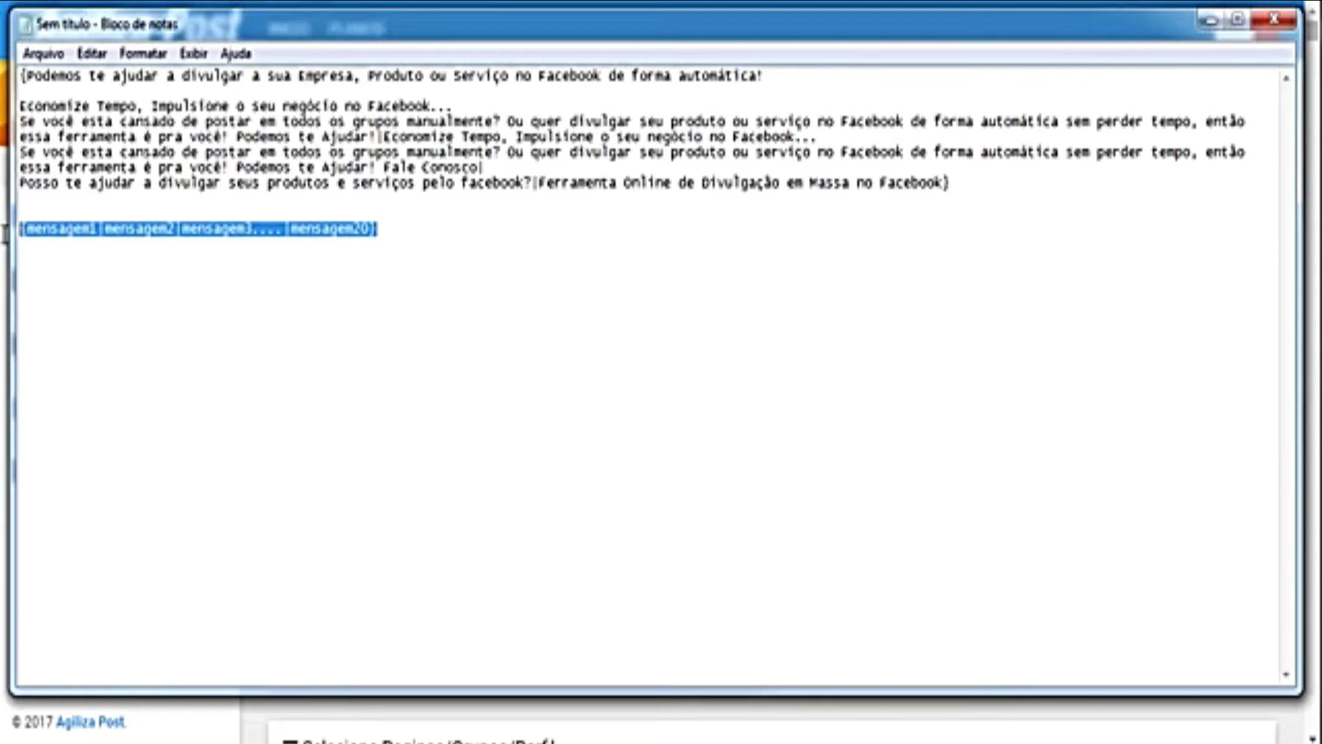
pyautogui.hotkey('ctrl', 'x')
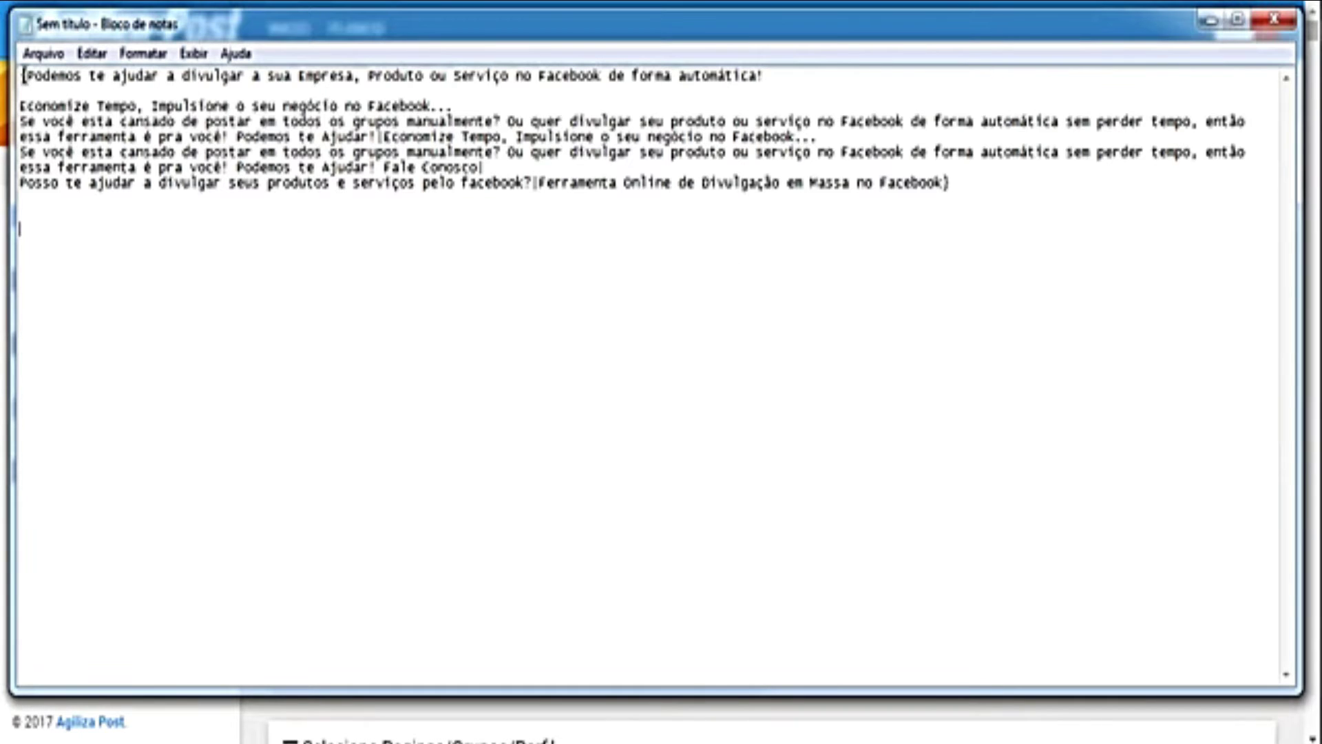
pyautogui.moveTo(26, 76); pyautogui.dragTo(201, 89)
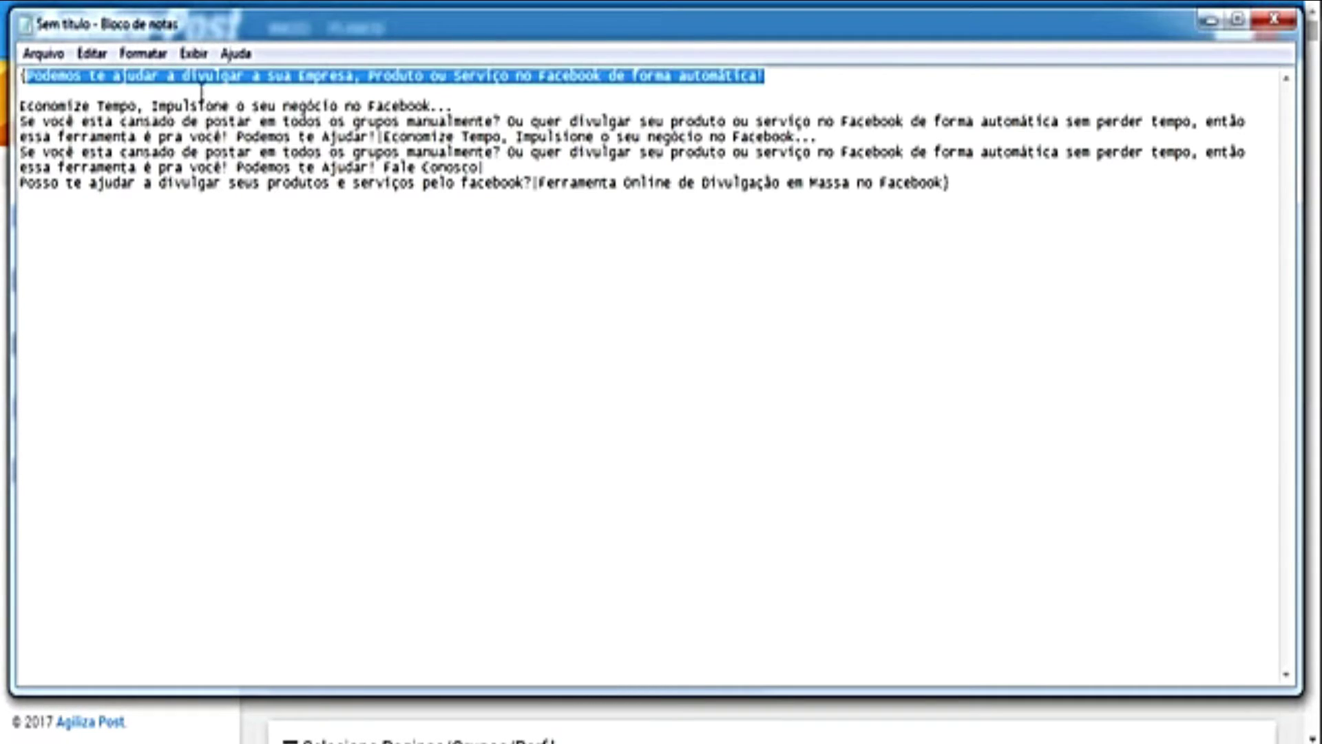
pyautogui.click(386, 136)
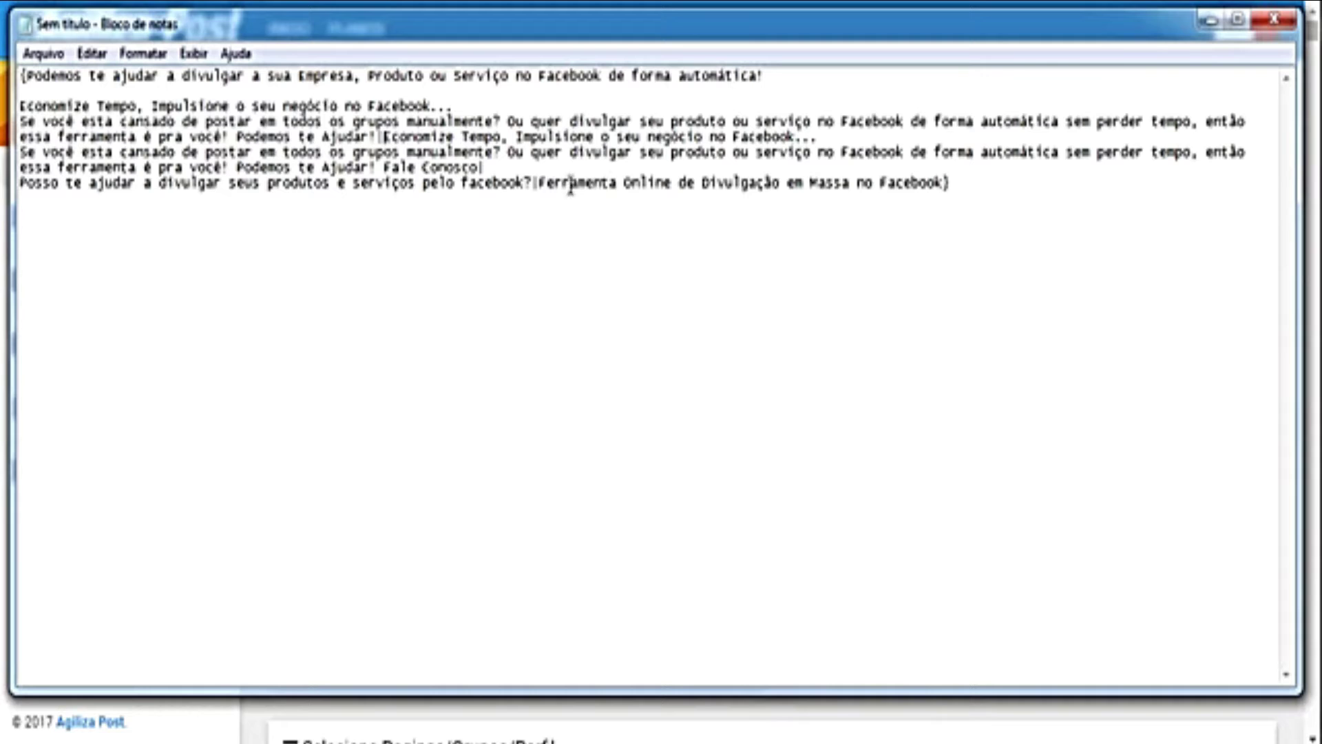
pyautogui.moveTo(545, 183); pyautogui.dragTo(914, 183)
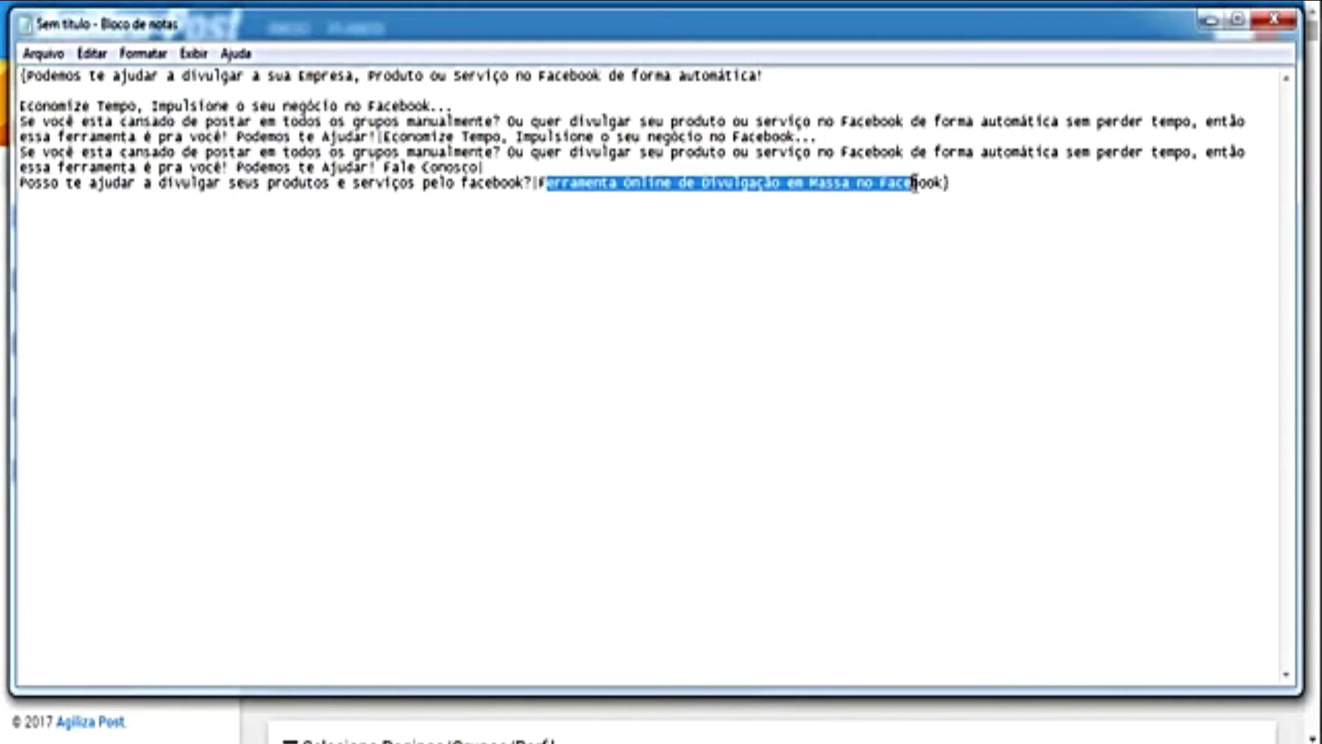
pyautogui.click(914, 184)
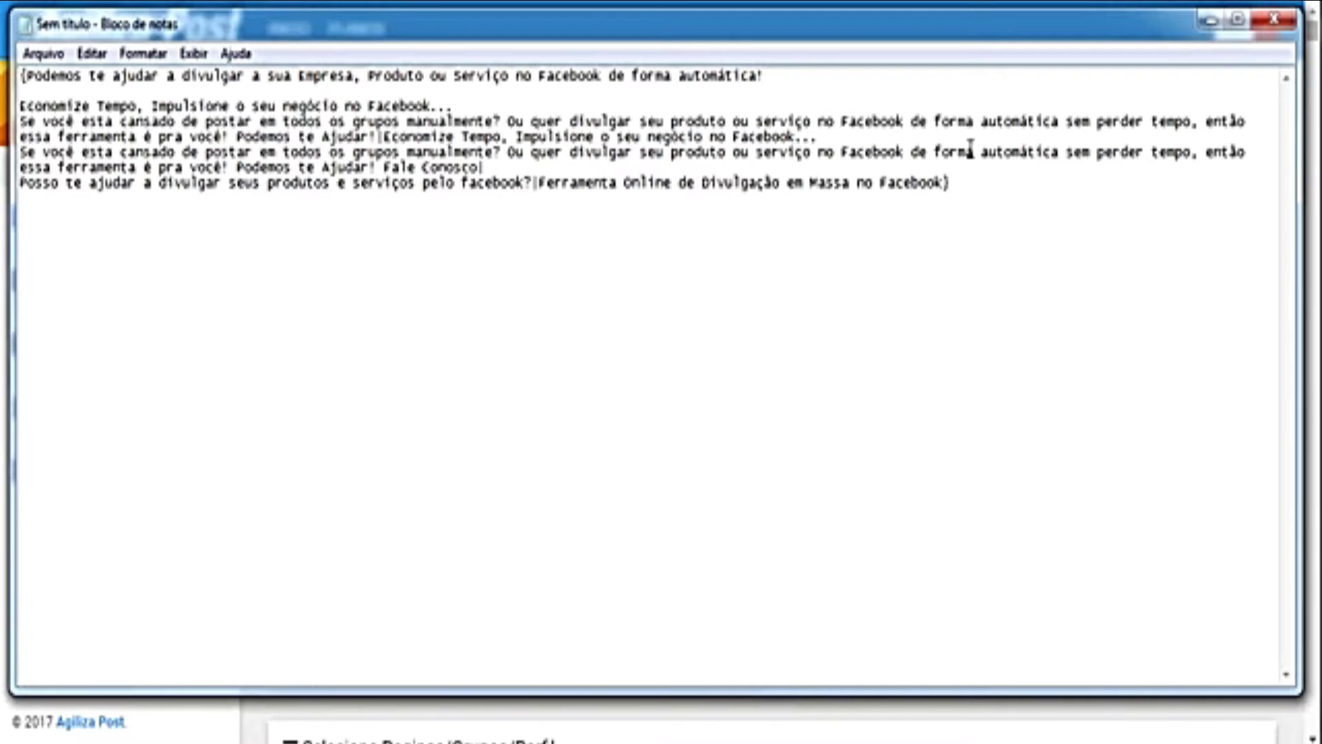
pyautogui.moveTo(871, 38); pyautogui.dragTo(899, 134)
# Step: Paste the full spintax message from Notepad into a LINK post's Mensagem field
pyautogui.moveTo(992, 296); pyautogui.dragTo(59, 187)
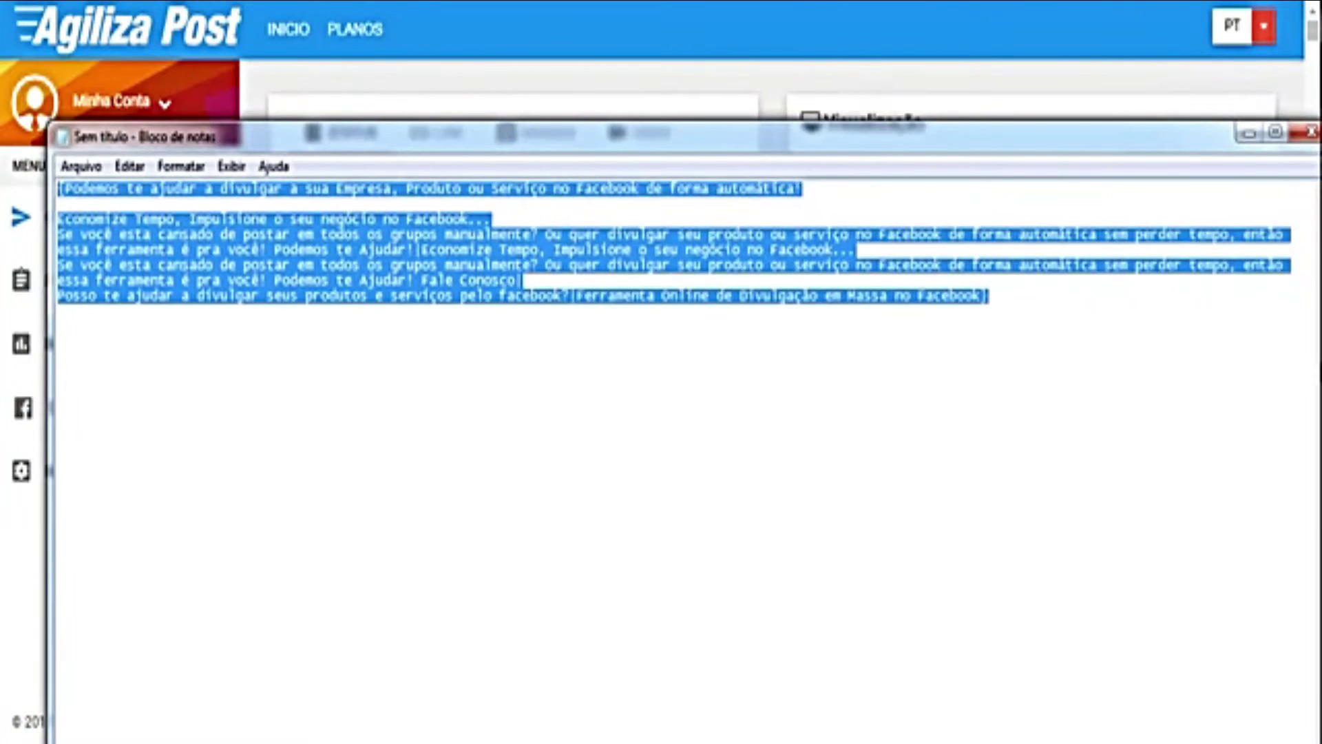
pyautogui.click(1248, 133)
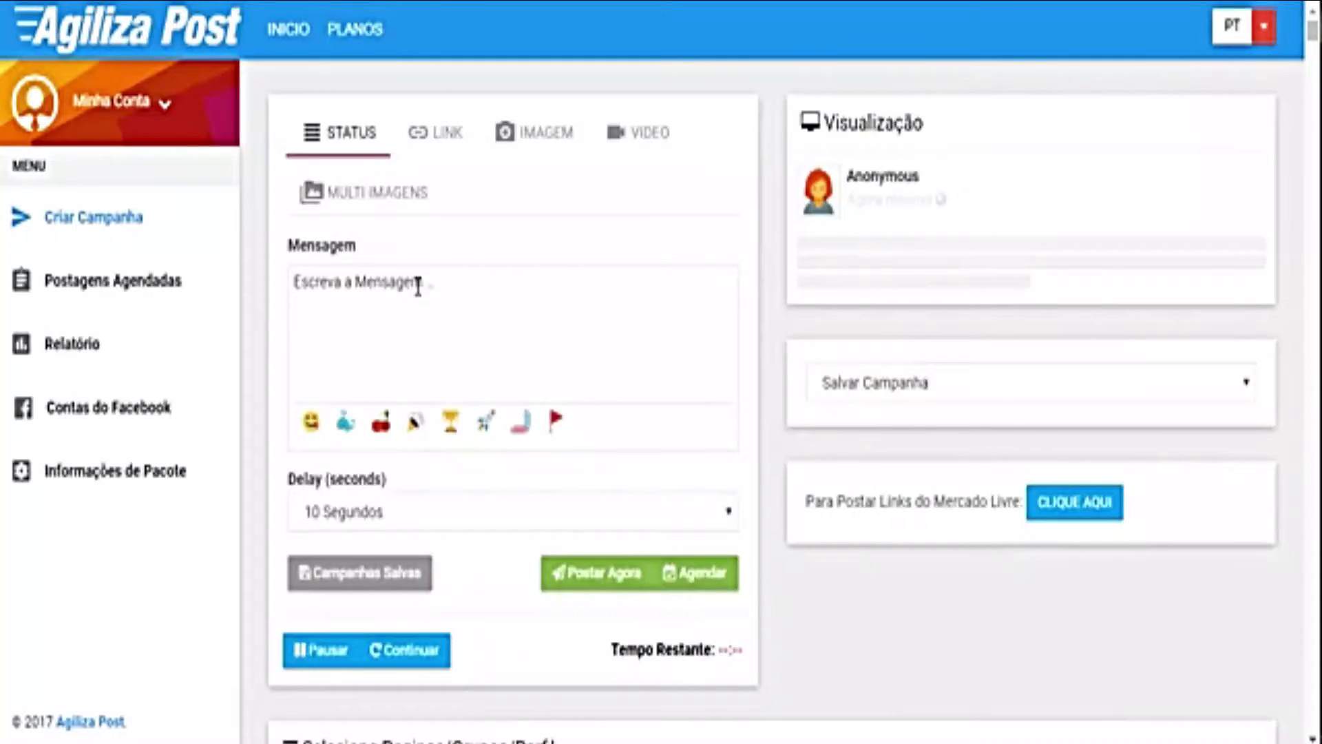
pyautogui.click(430, 148)
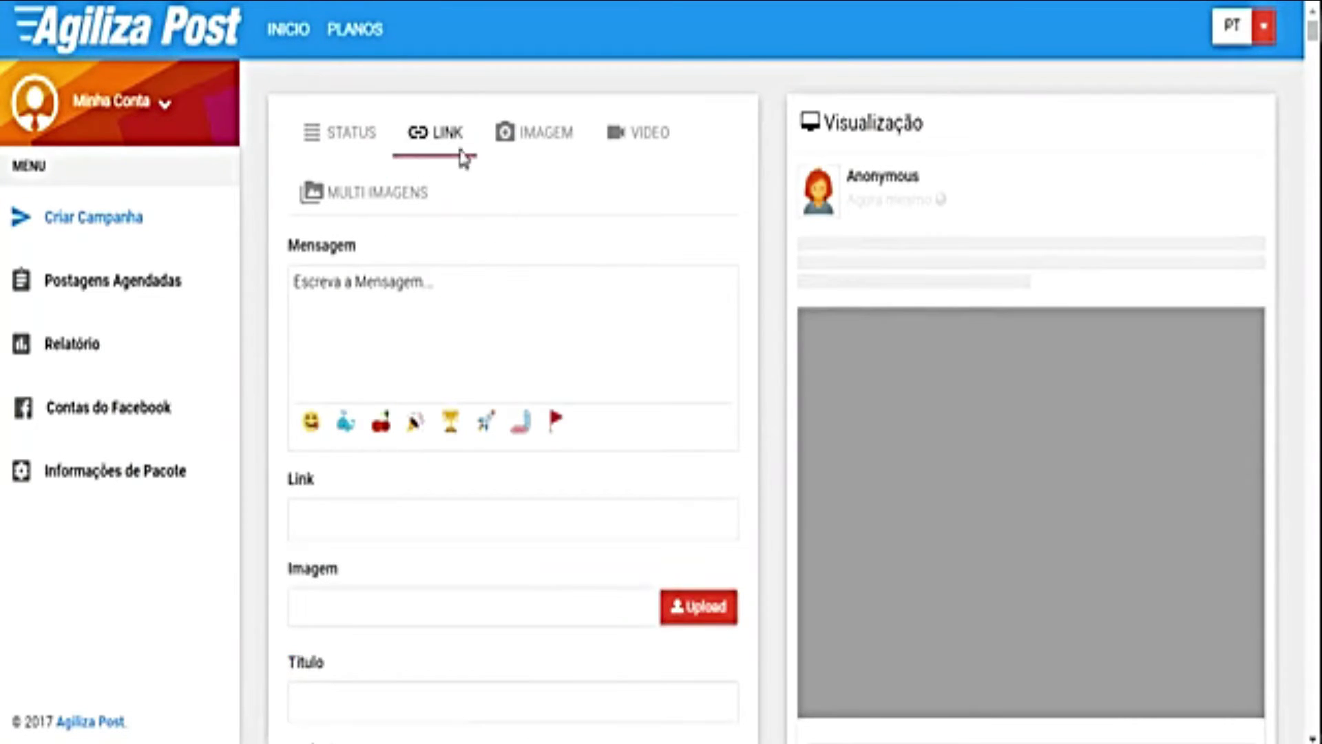
pyautogui.click(598, 300)
pyautogui.hotkey('ctrl', 'v')
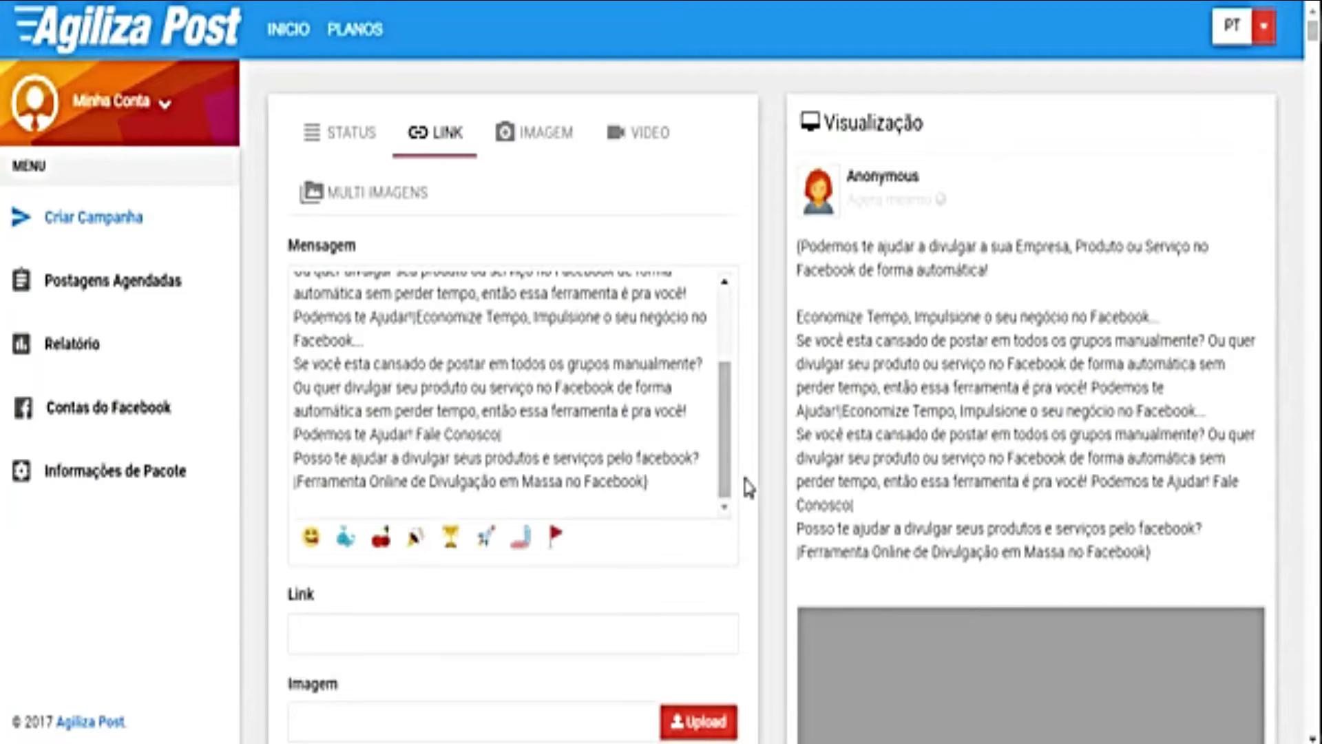
pyautogui.press('Return')
pyautogui.press('Return')
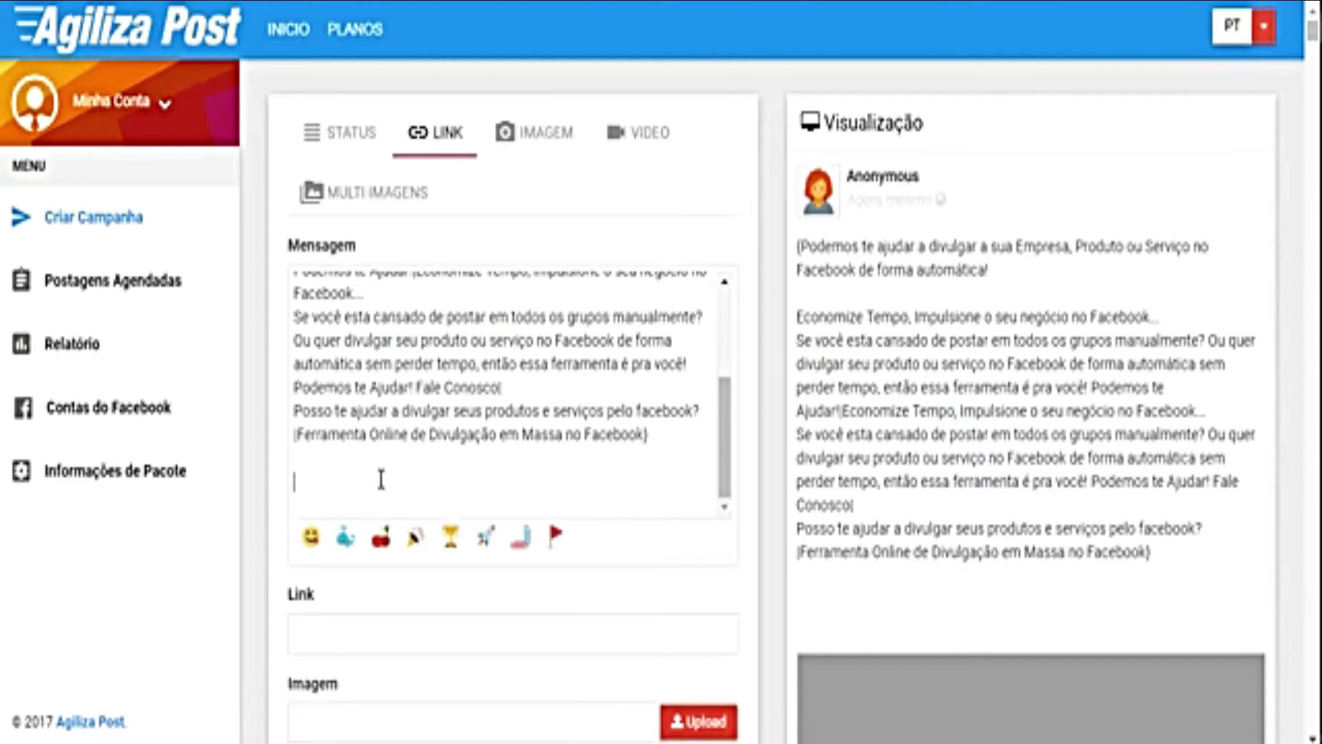
# Step: Paste the WhatsApp contact line on the last line of the message
pyautogui.scroll(5, 398, 438)
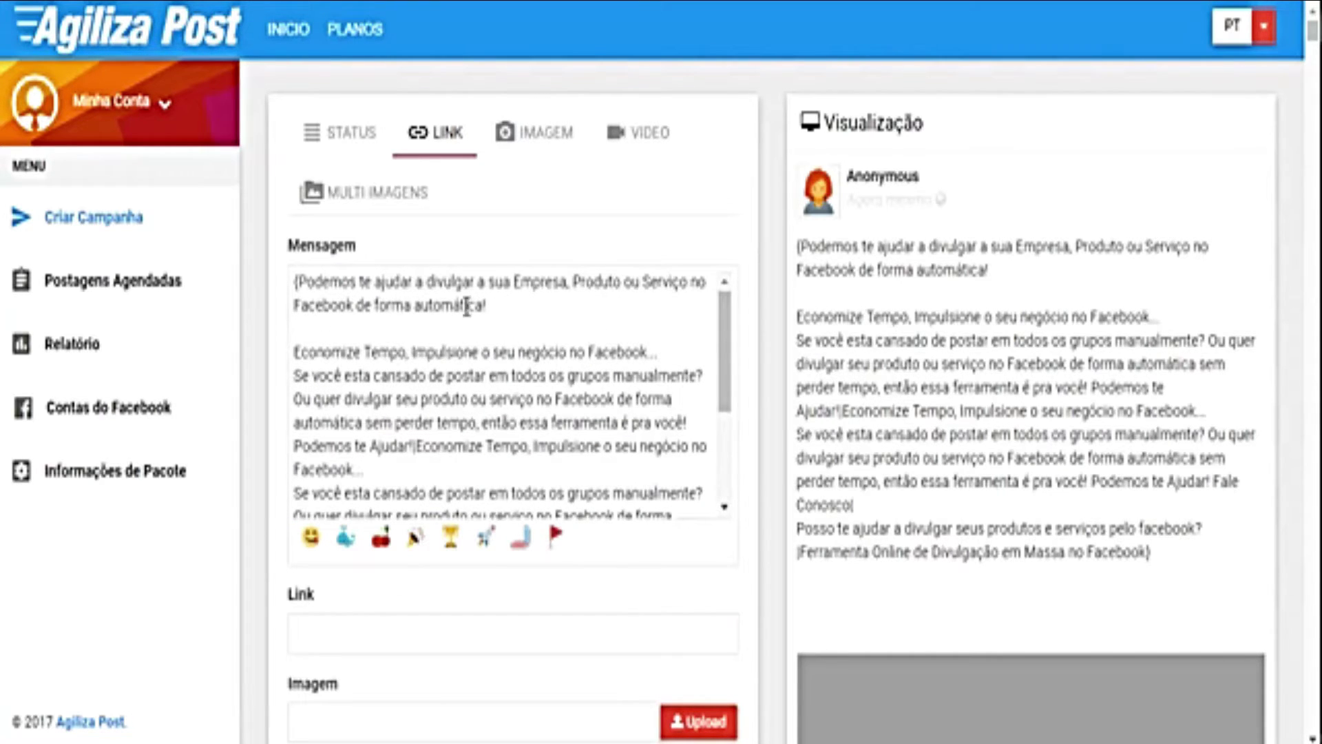
pyautogui.scroll(-10, 603, 461)
pyautogui.scroll(3, 658, 138)
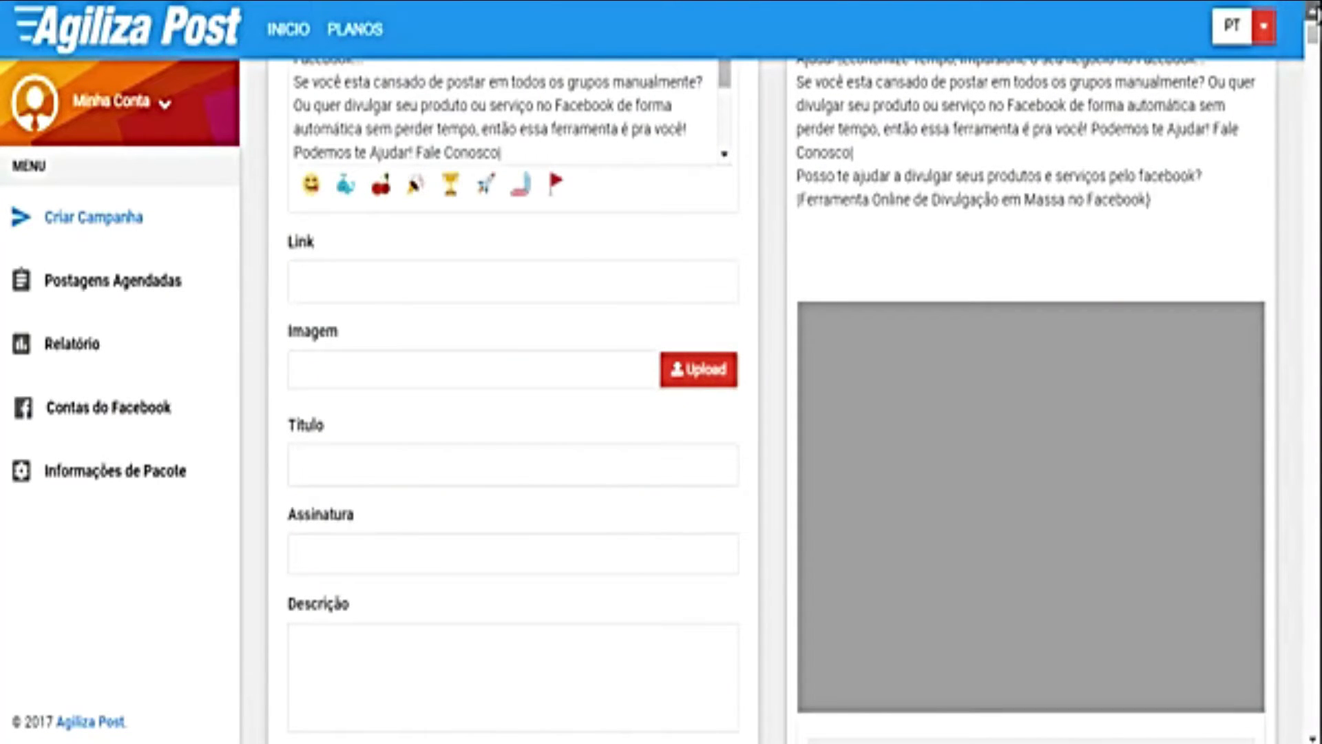
pyautogui.scroll(2, 1311, 10)
pyautogui.scroll(-3, 638, 145)
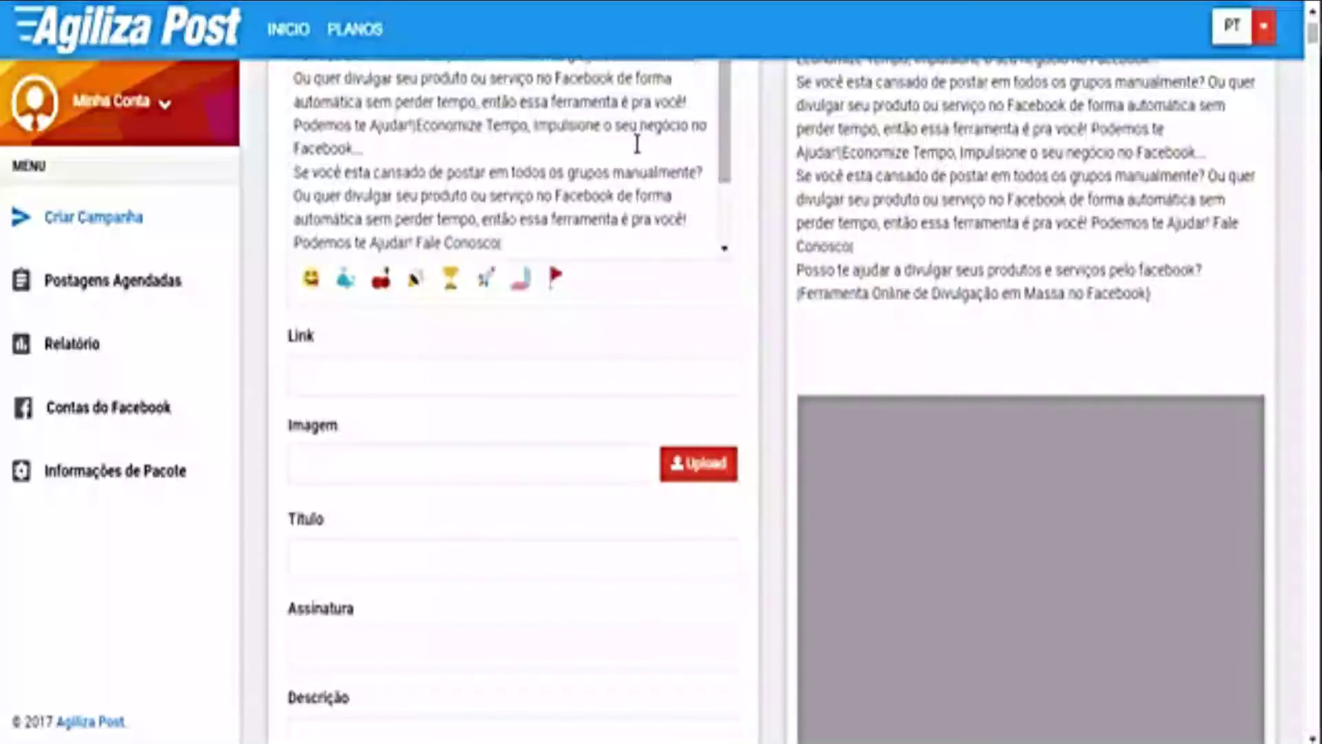
pyautogui.click(304, 216)
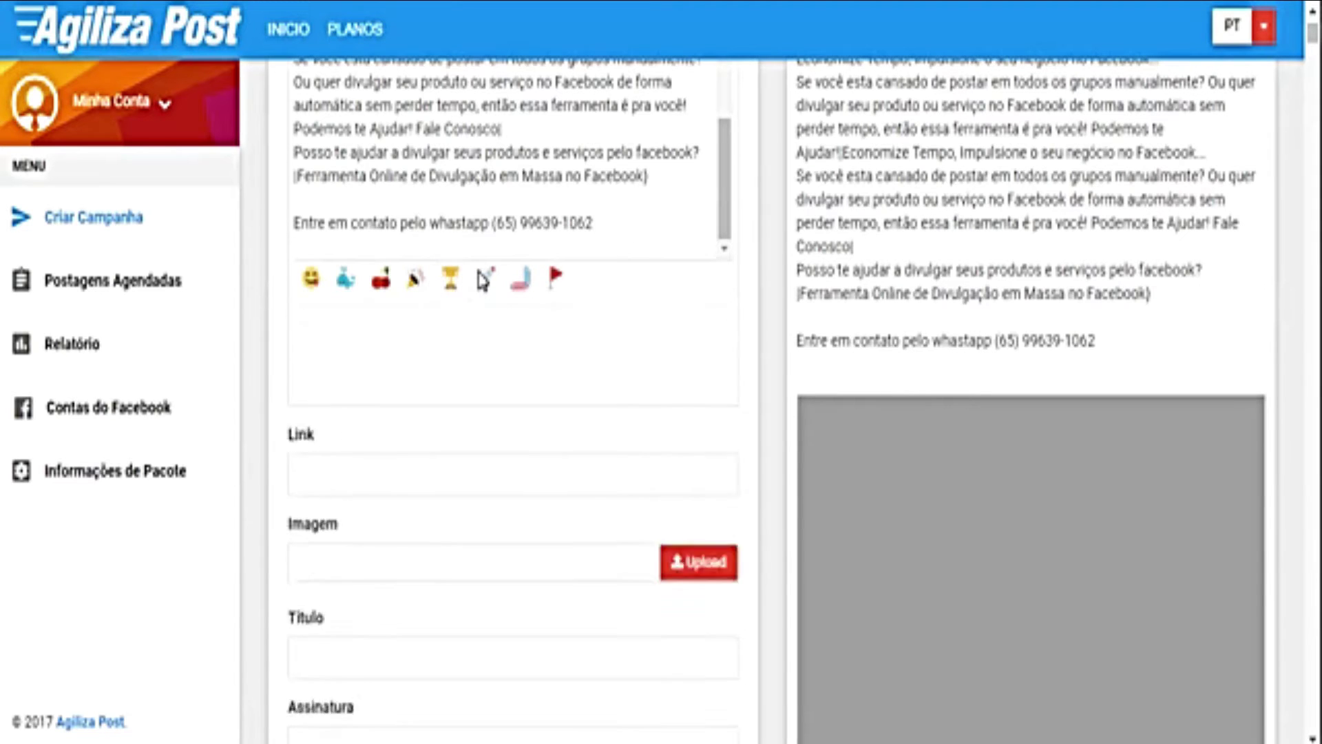
# Step: Insert a telephone emoji from the objects category after the WhatsApp number
pyautogui.click(488, 278)
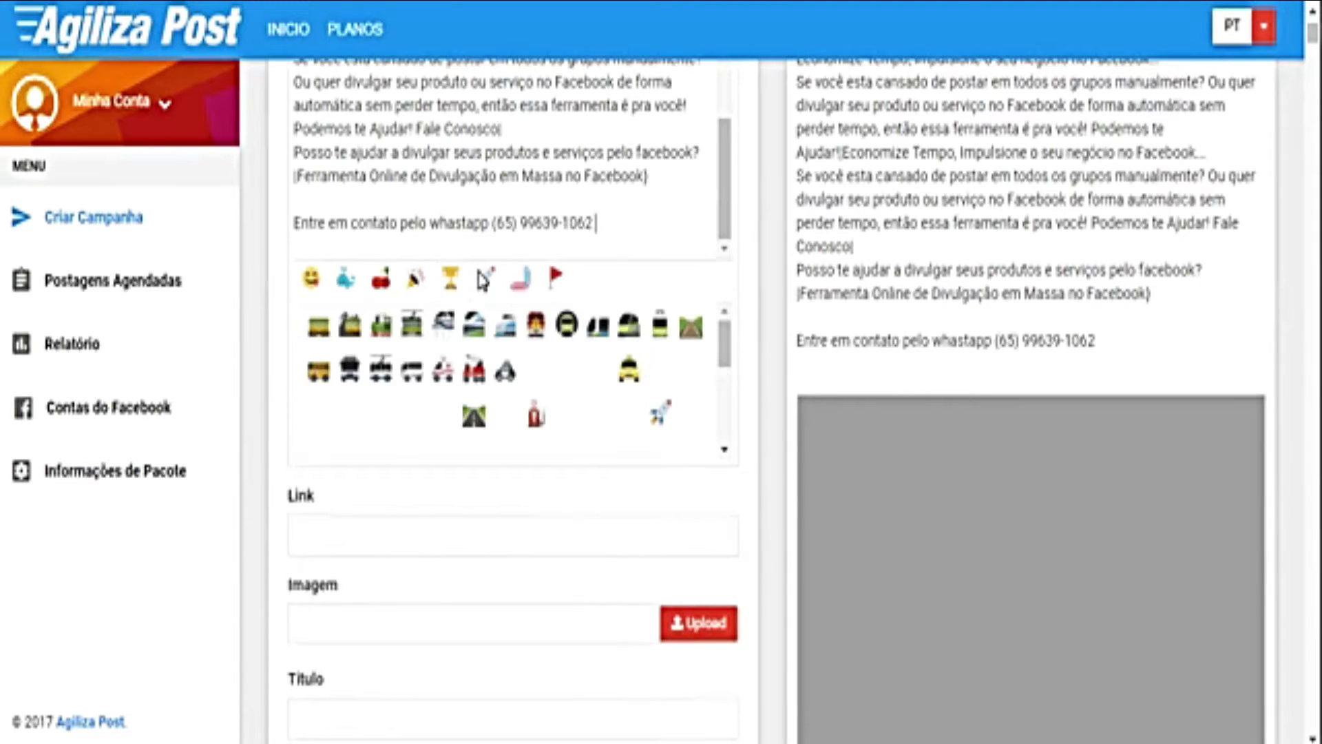
pyautogui.click(518, 282)
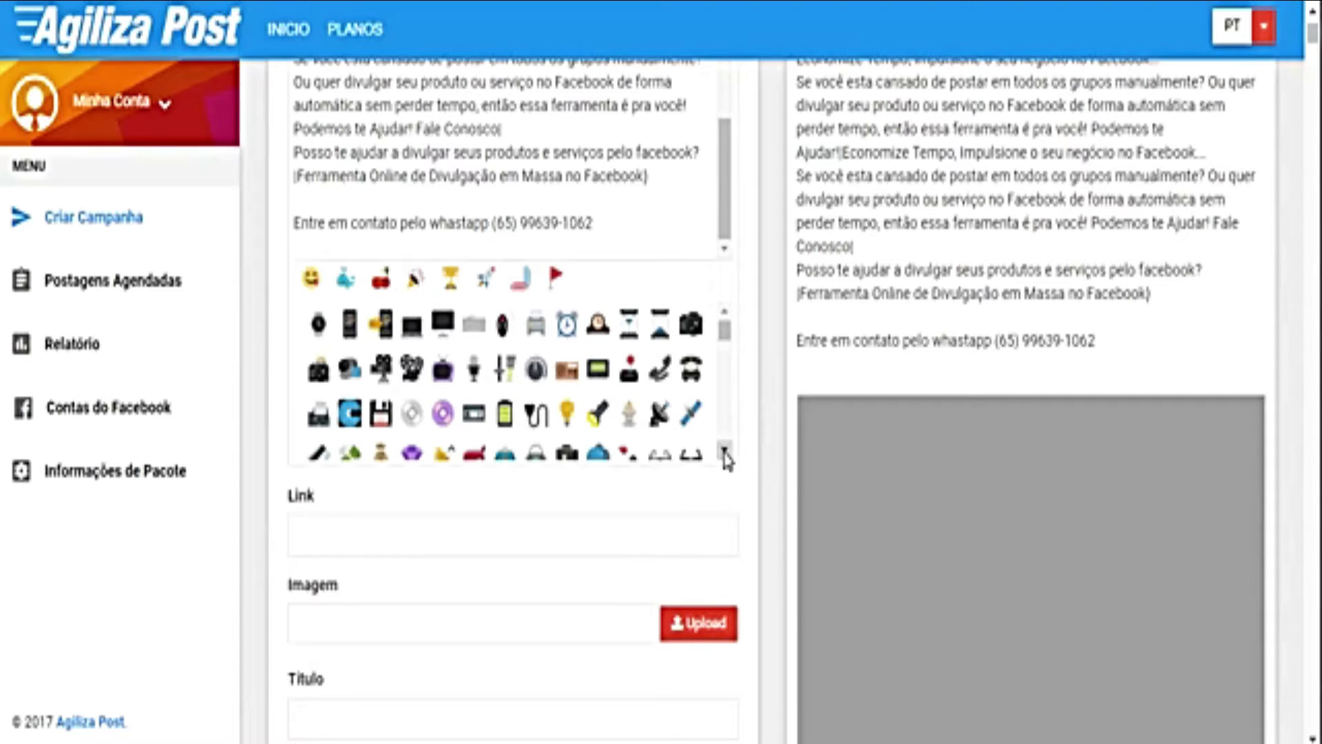
pyautogui.click(660, 370)
# Step: Add a row of siren emojis above the promotional message
pyautogui.scroll(6, 507, 219)
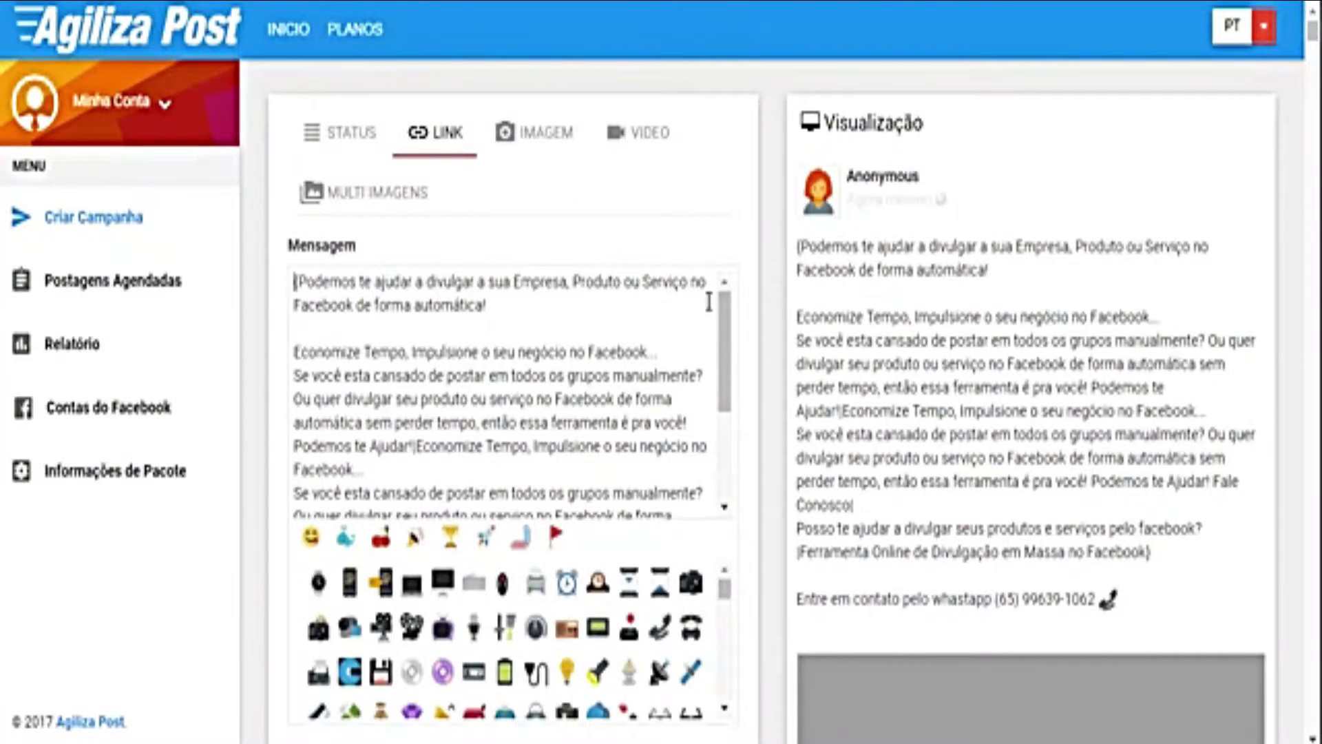
pyautogui.press('Return')
pyautogui.press('Return')
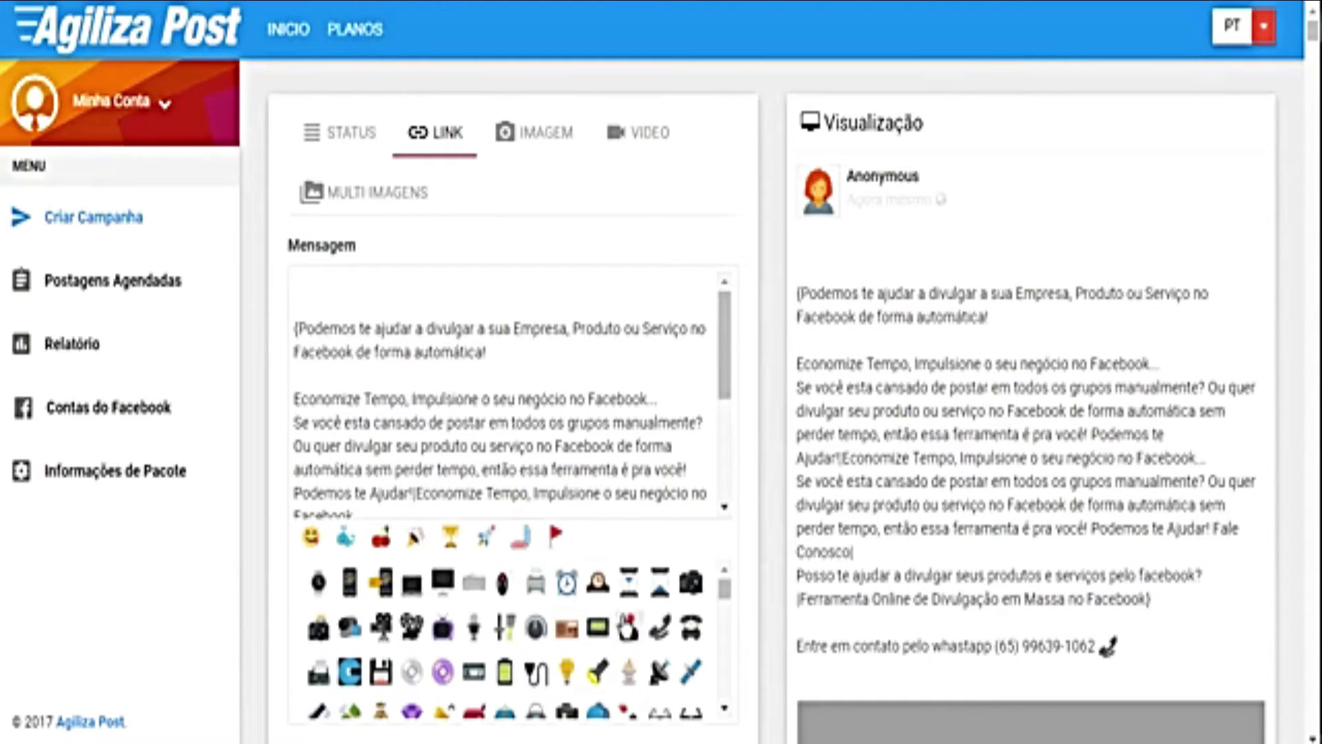
pyautogui.scroll(-2, 616, 627)
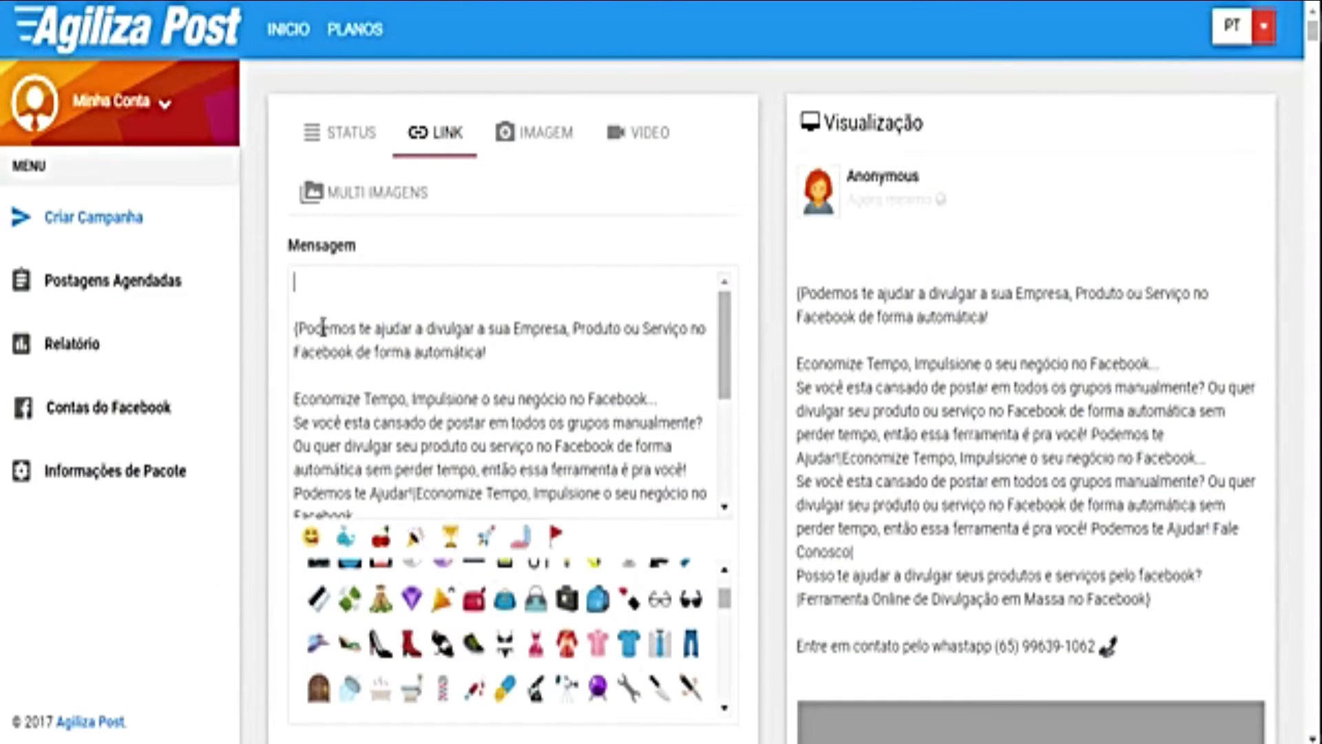
pyautogui.scroll(-1, 623, 657)
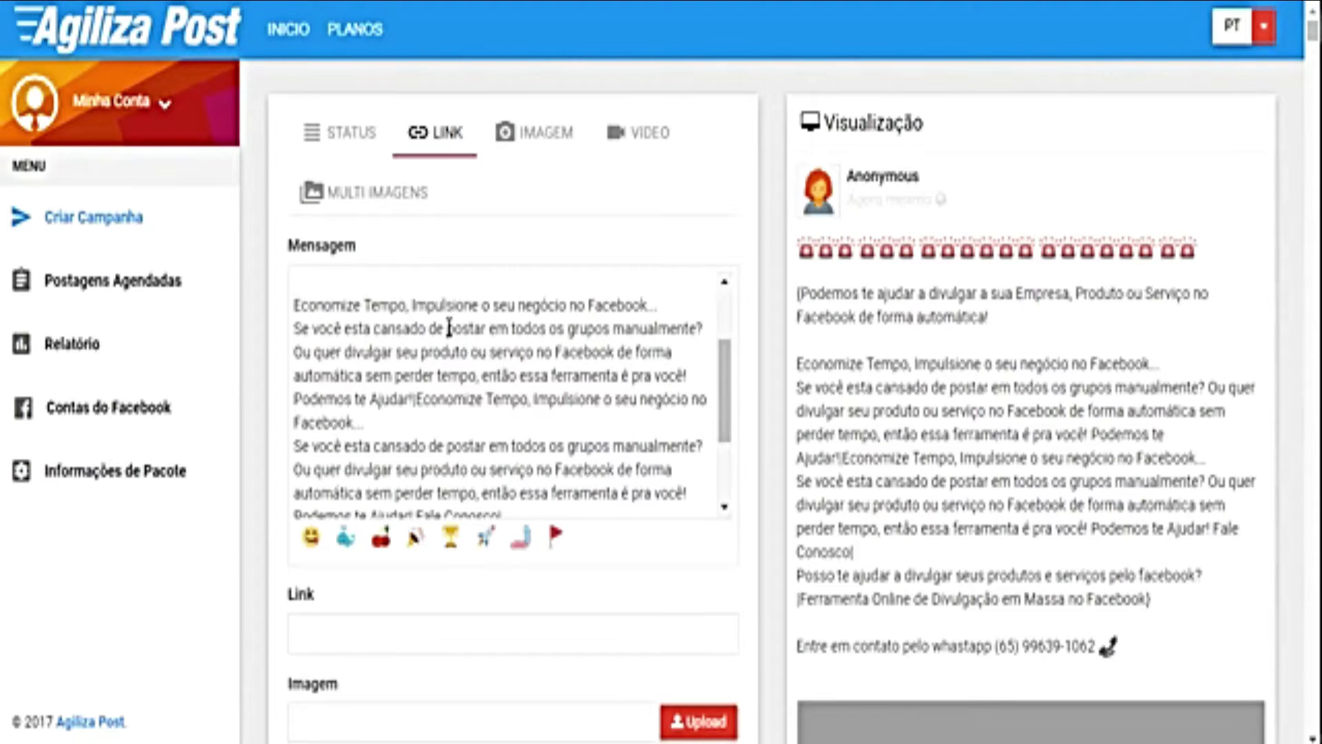
pyautogui.scroll(3, 543, 377)
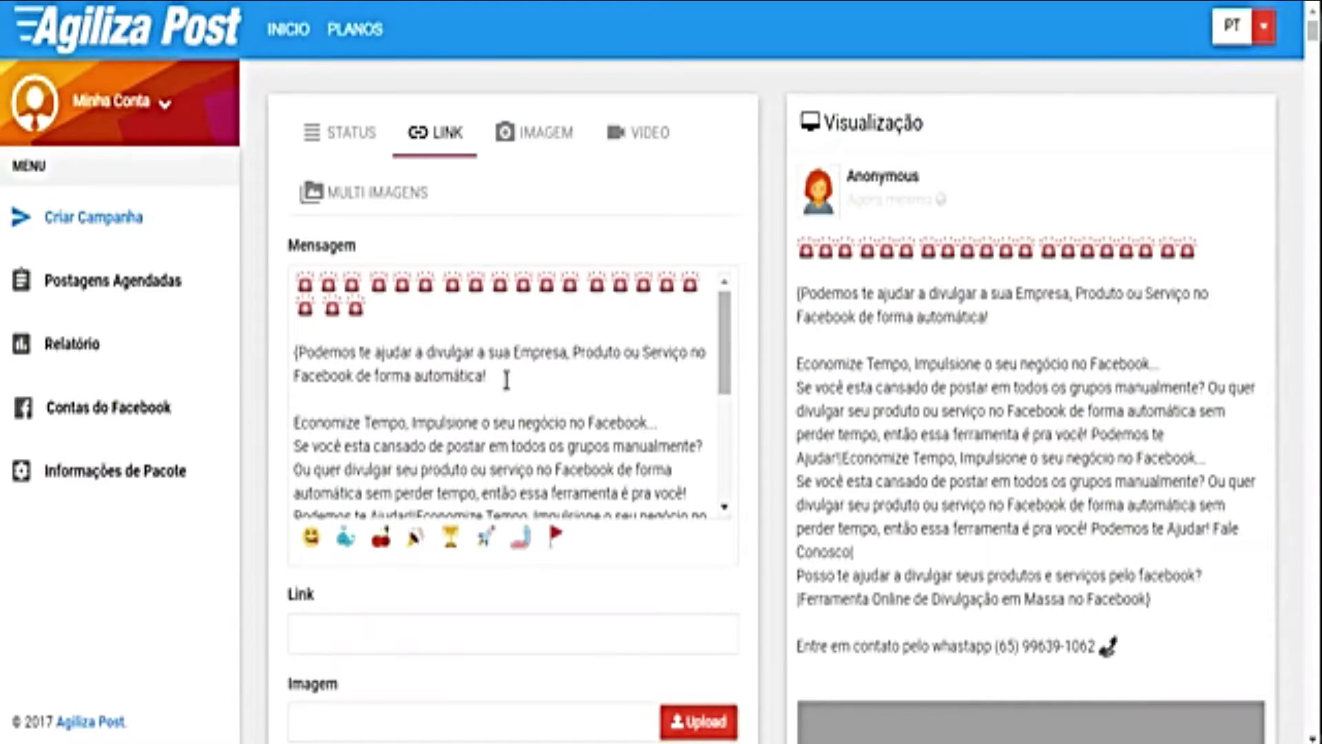
pyautogui.scroll(-7, 549, 384)
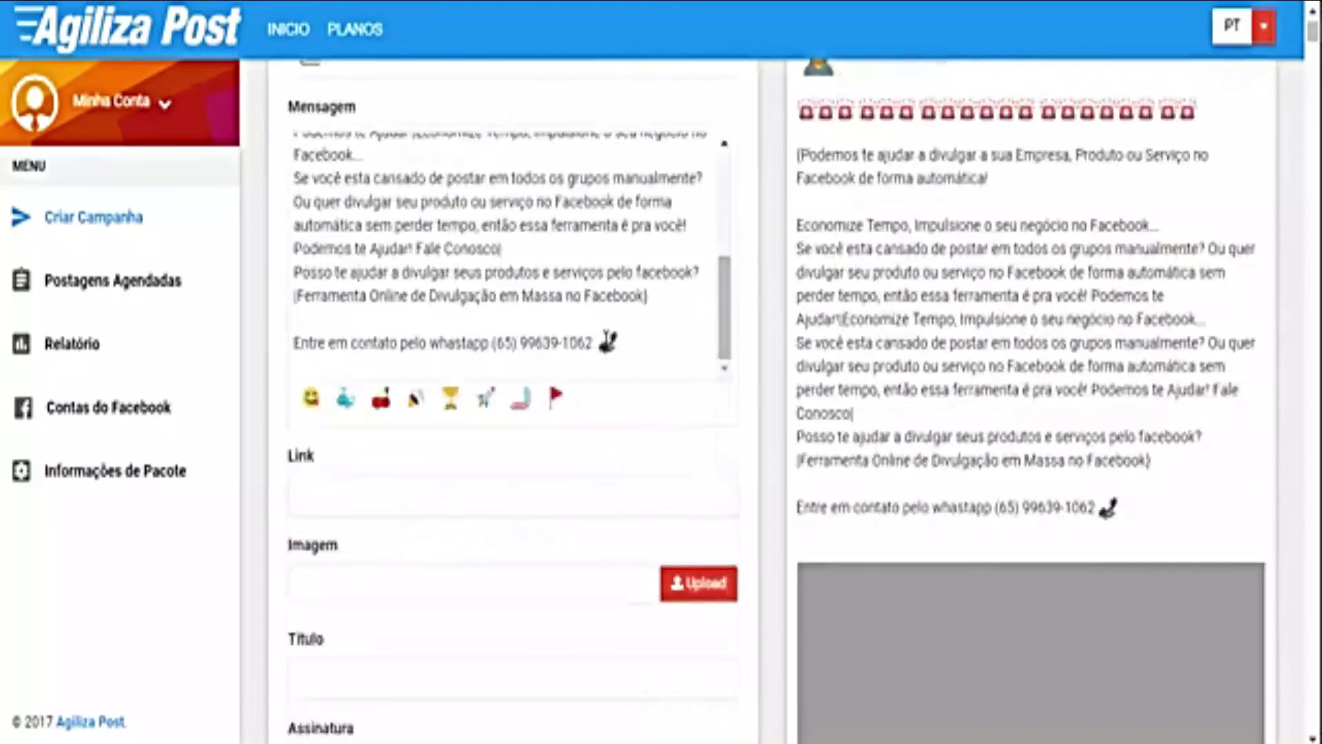
pyautogui.scroll(-2, 608, 352)
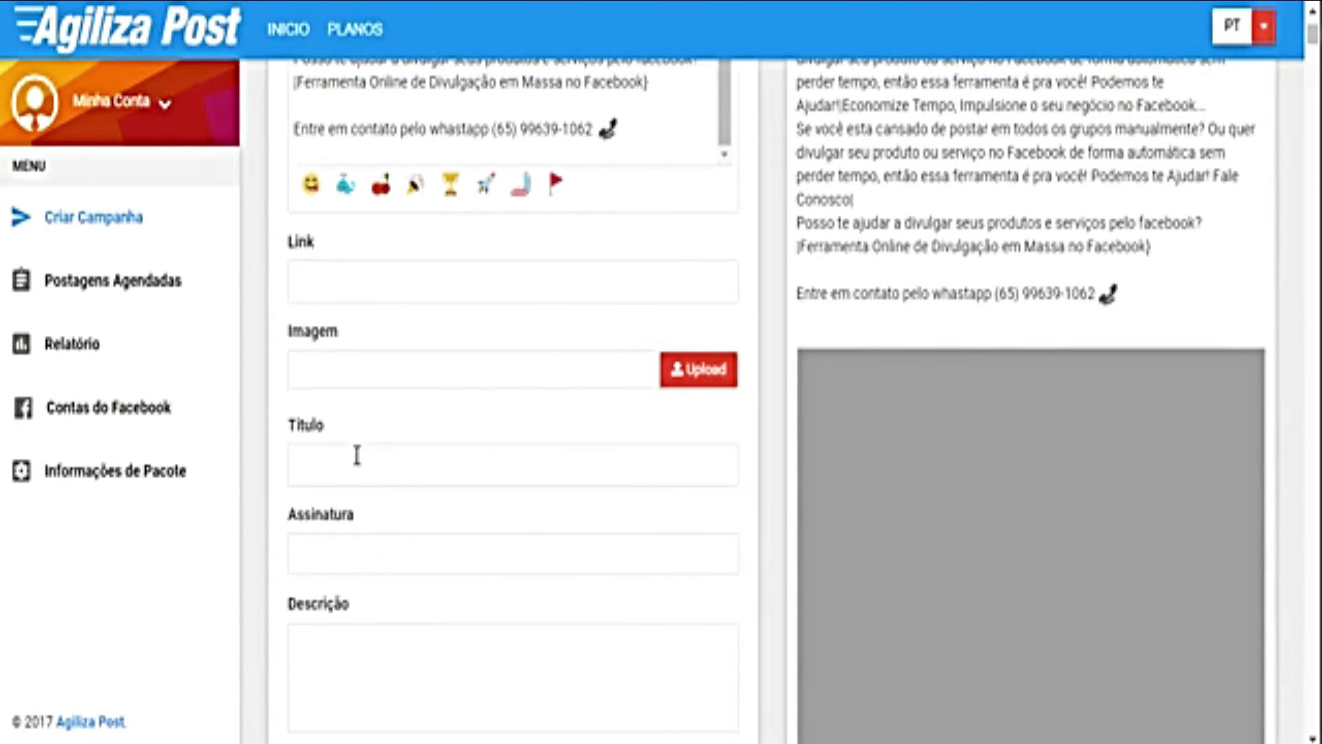
# Step: Give the post a spintax title starting '(Postagens Automáticas no Facebook' plus a pasted follow-up question
pyautogui.click(333, 465)
pyautogui.click(330, 563)
pyautogui.click(339, 654)
pyautogui.click(344, 467)
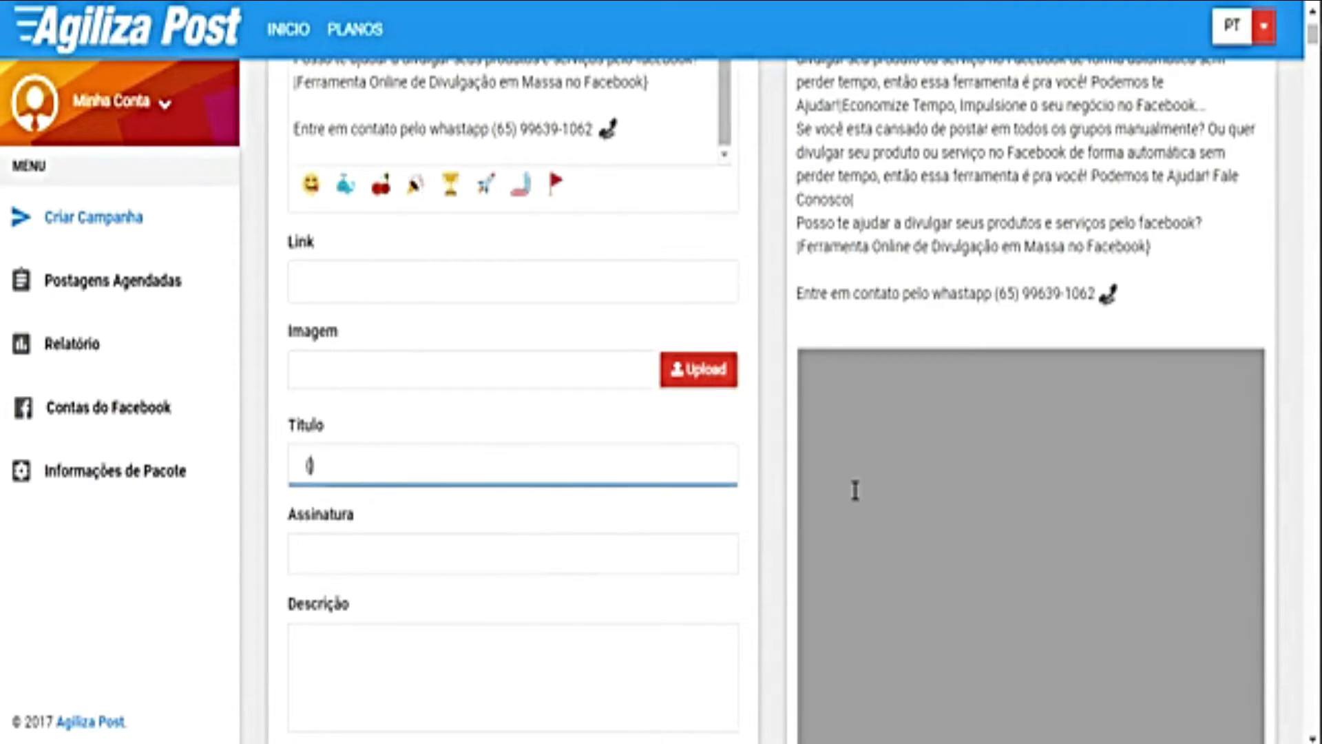
pyautogui.write('(Postagens Automáticas no Facebook')
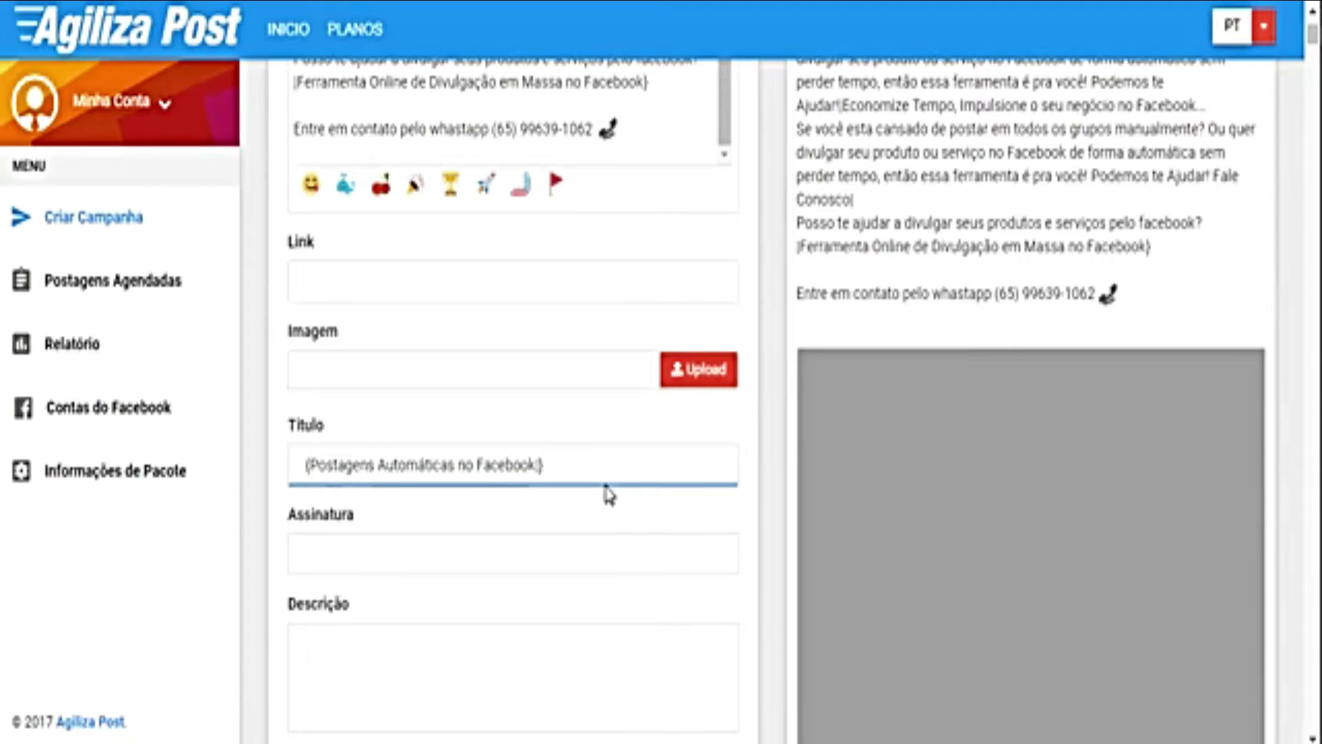
pyautogui.write('Esta cansado de fazer suas postagens manualmente?')
# Step: Enter 'Agiliza Post' as the post's signature
pyautogui.click(389, 560)
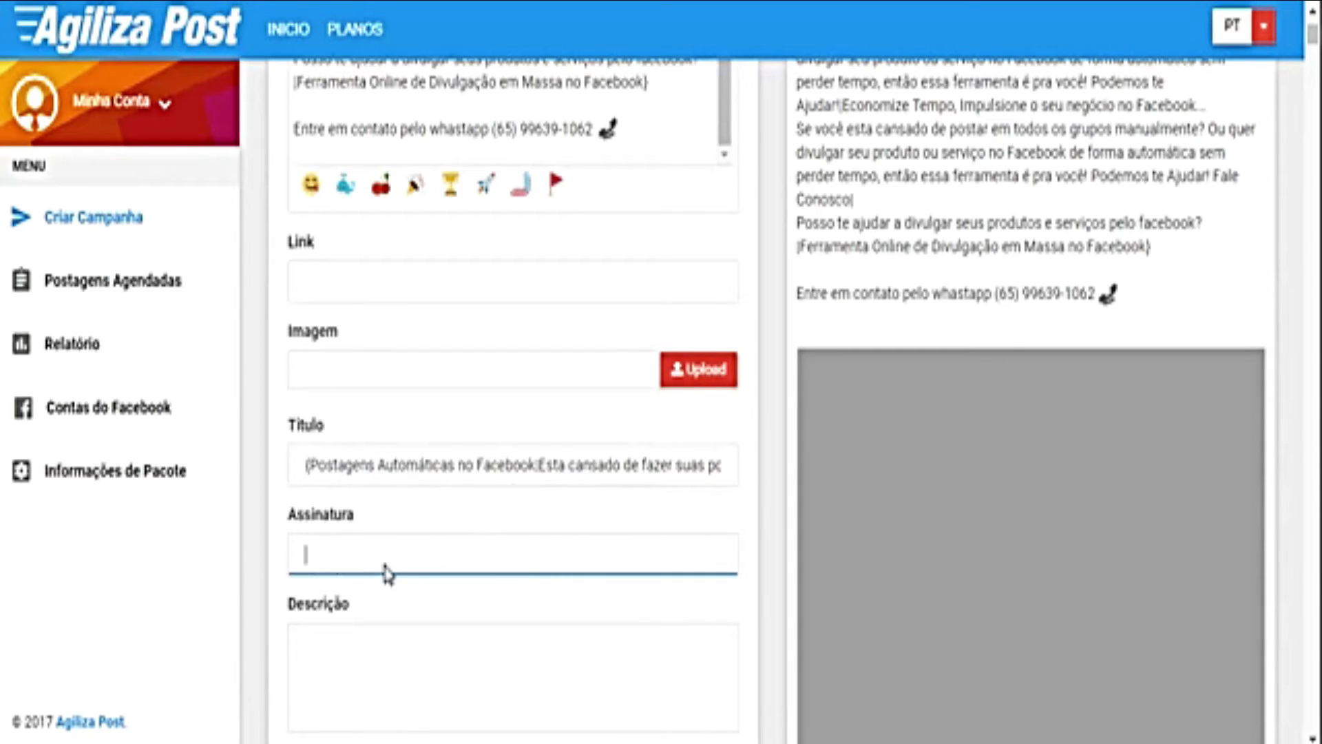
pyautogui.write('Agiliza Post')
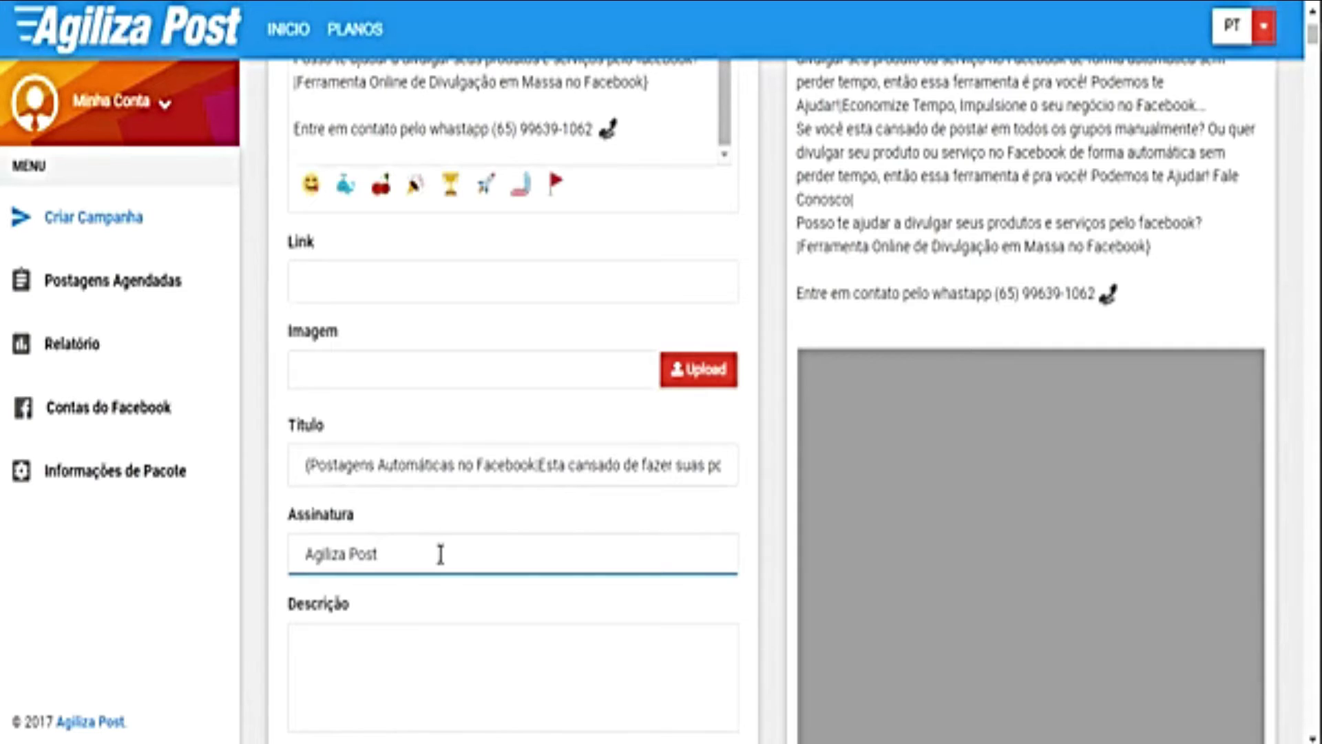
pyautogui.click(438, 648)
pyautogui.scroll(-3, 476, 572)
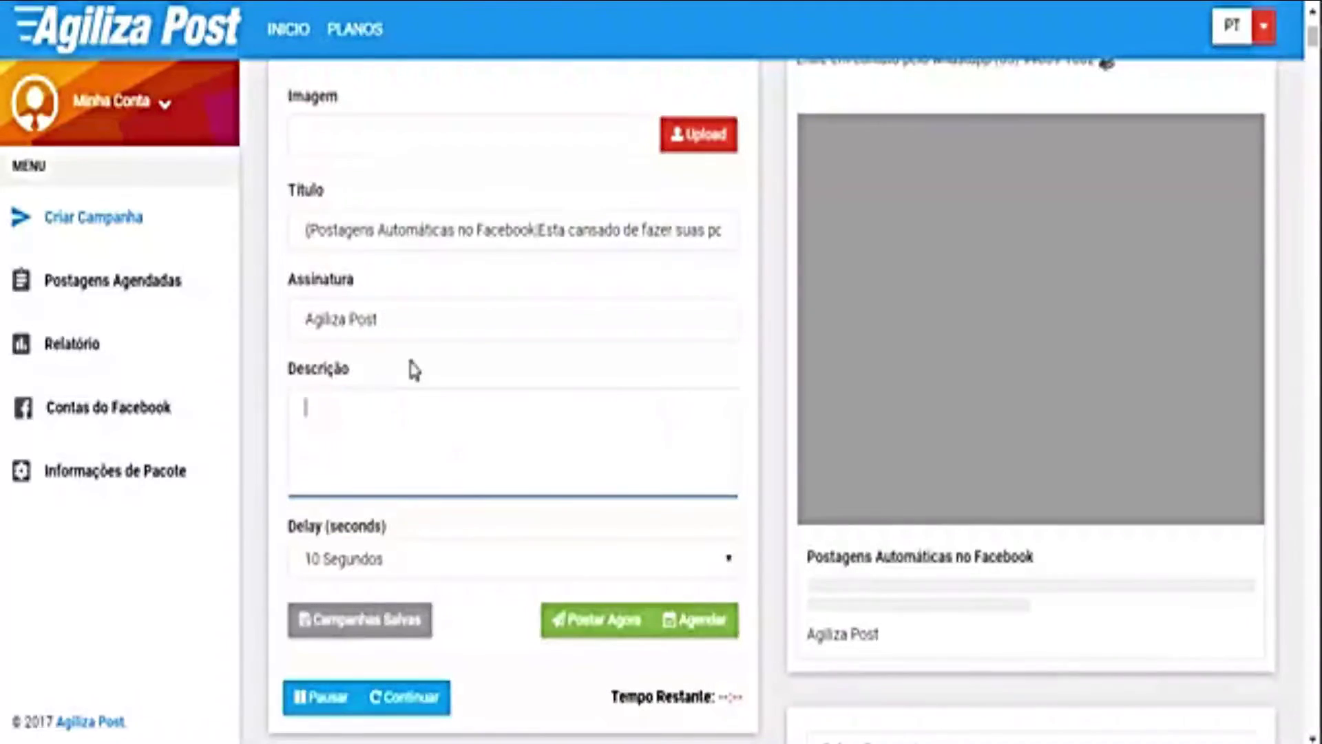
# Step: Set the post's link to agilizapost.com.br, leaving the Imagem address field next to fill
pyautogui.scroll(8, 399, 376)
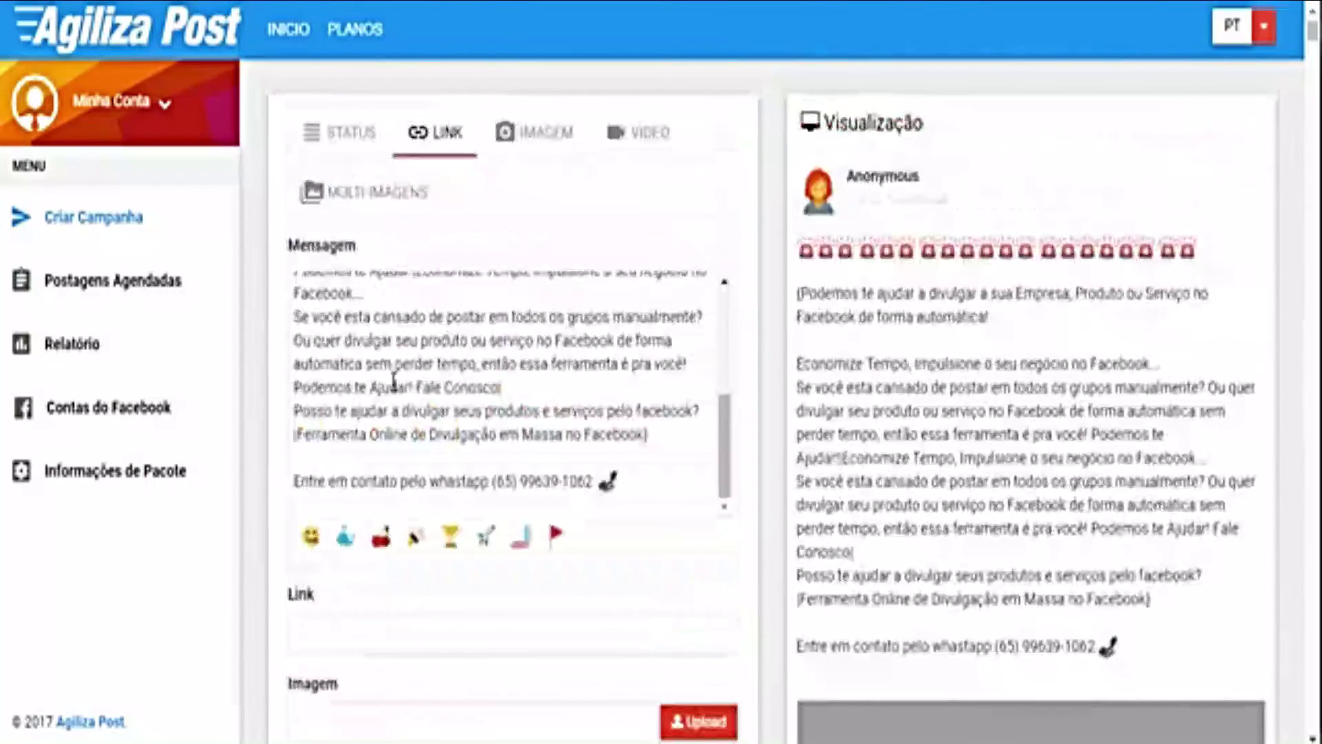
pyautogui.moveTo(635, 433); pyautogui.dragTo(289, 362)
pyautogui.scroll(-2, 486, 392)
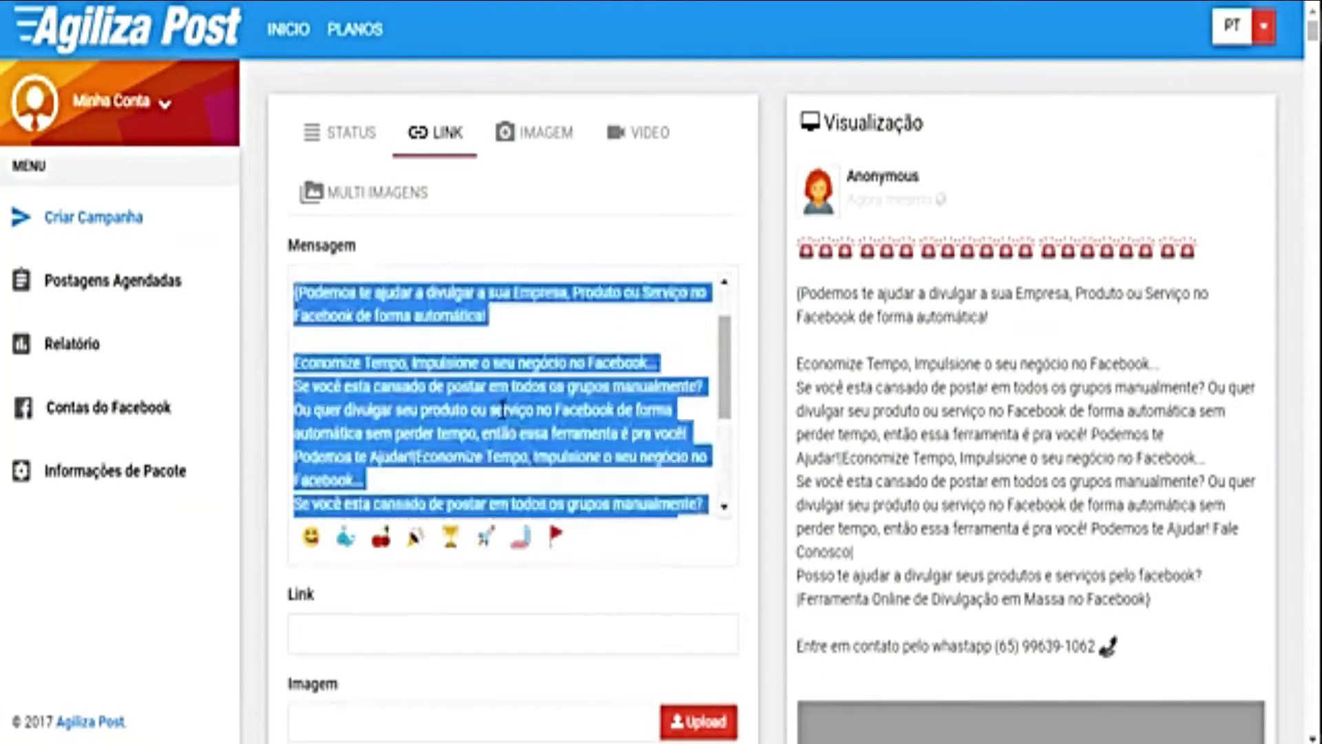
pyautogui.scroll(-6, 561, 514)
pyautogui.scroll(3, 505, 470)
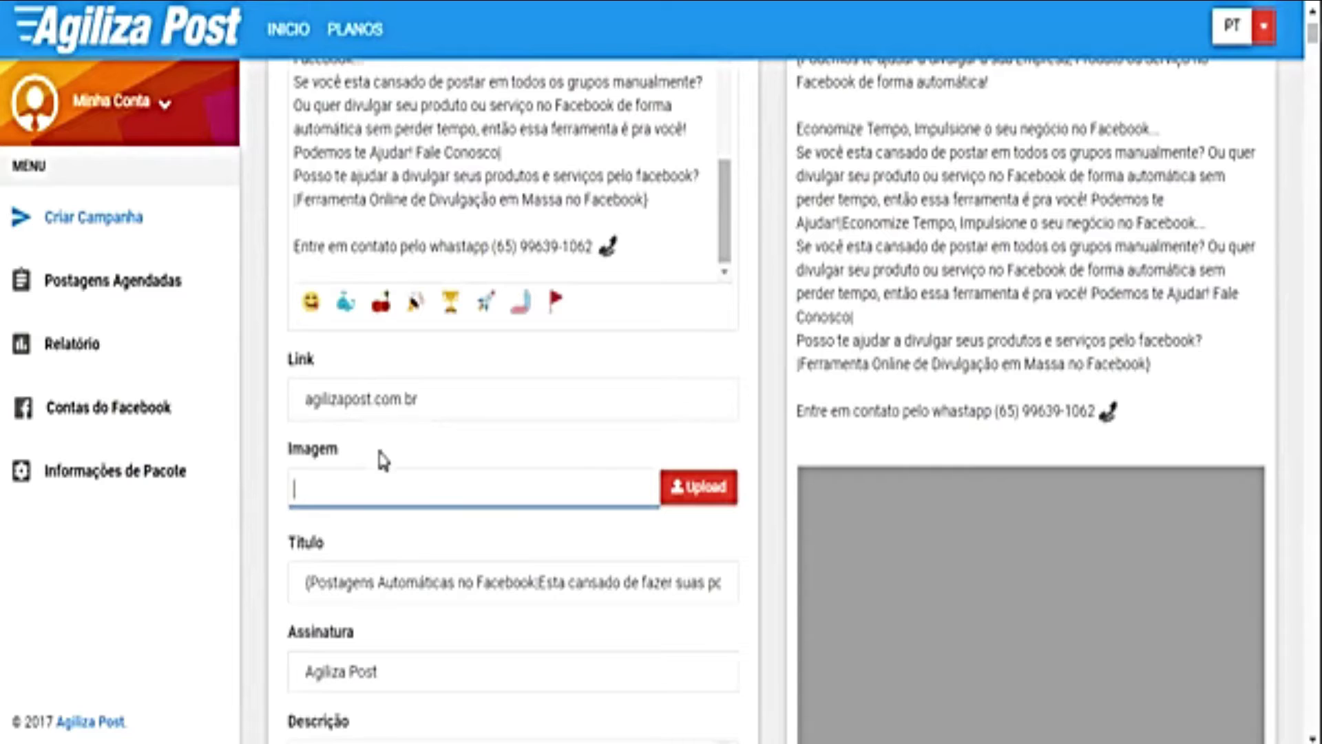
pyautogui.click(358, 457)
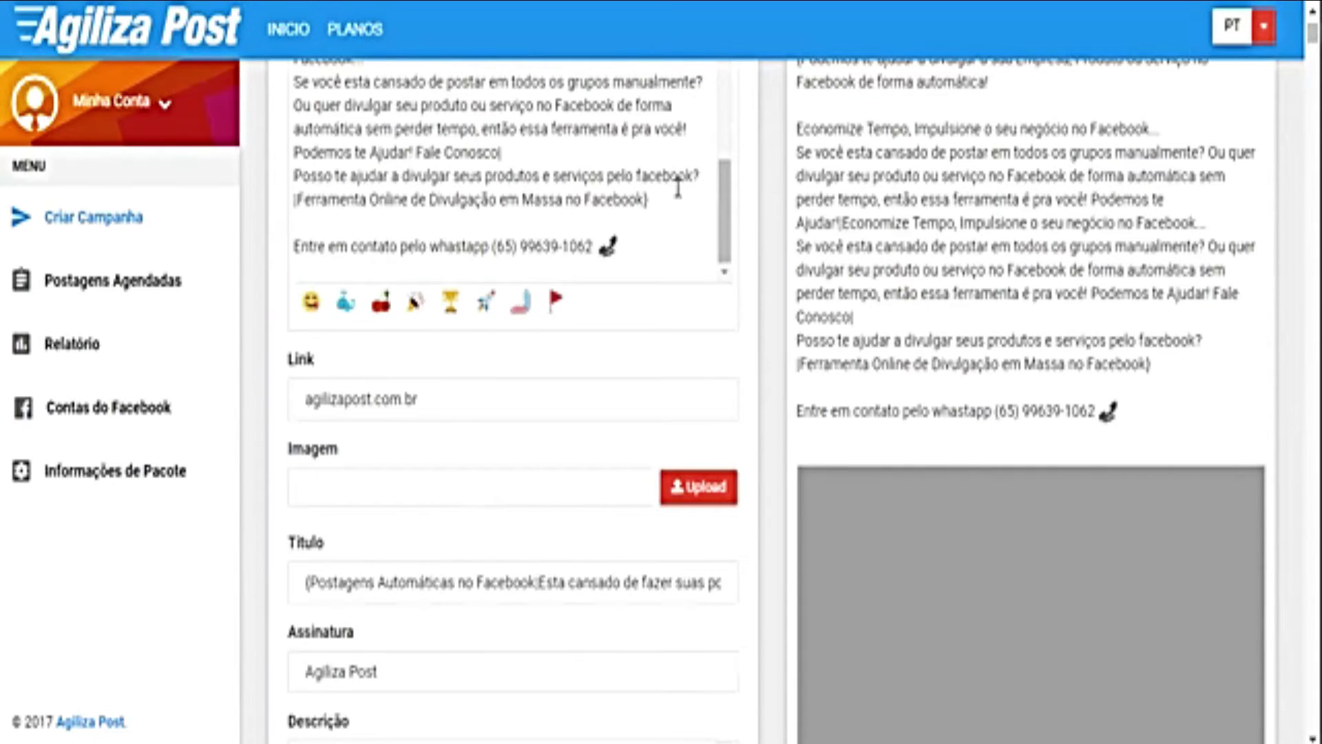
pyautogui.click(355, 477)
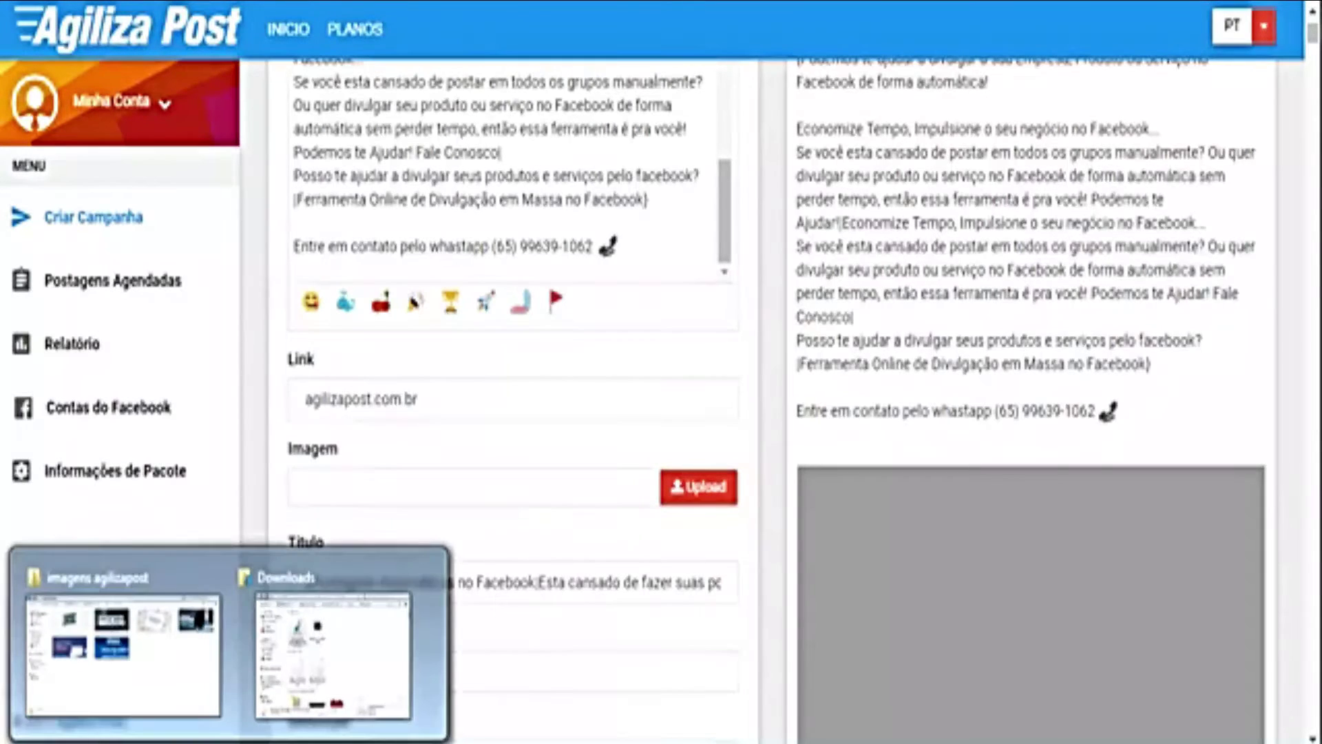
# Step: In the imagens agilizapost folder, check the details of campaign images 1, 2, 6, 4 and 5
pyautogui.click(110, 688)
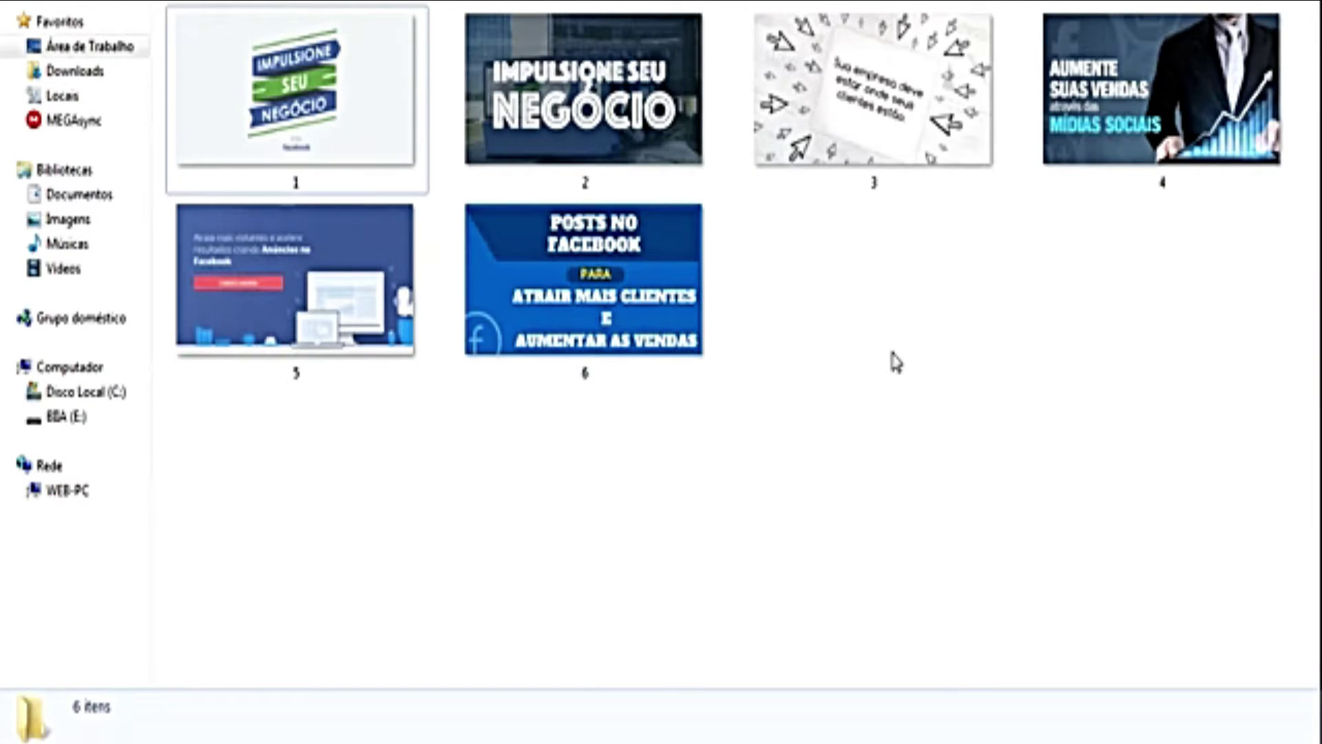
pyautogui.doubleClick(351, 131)
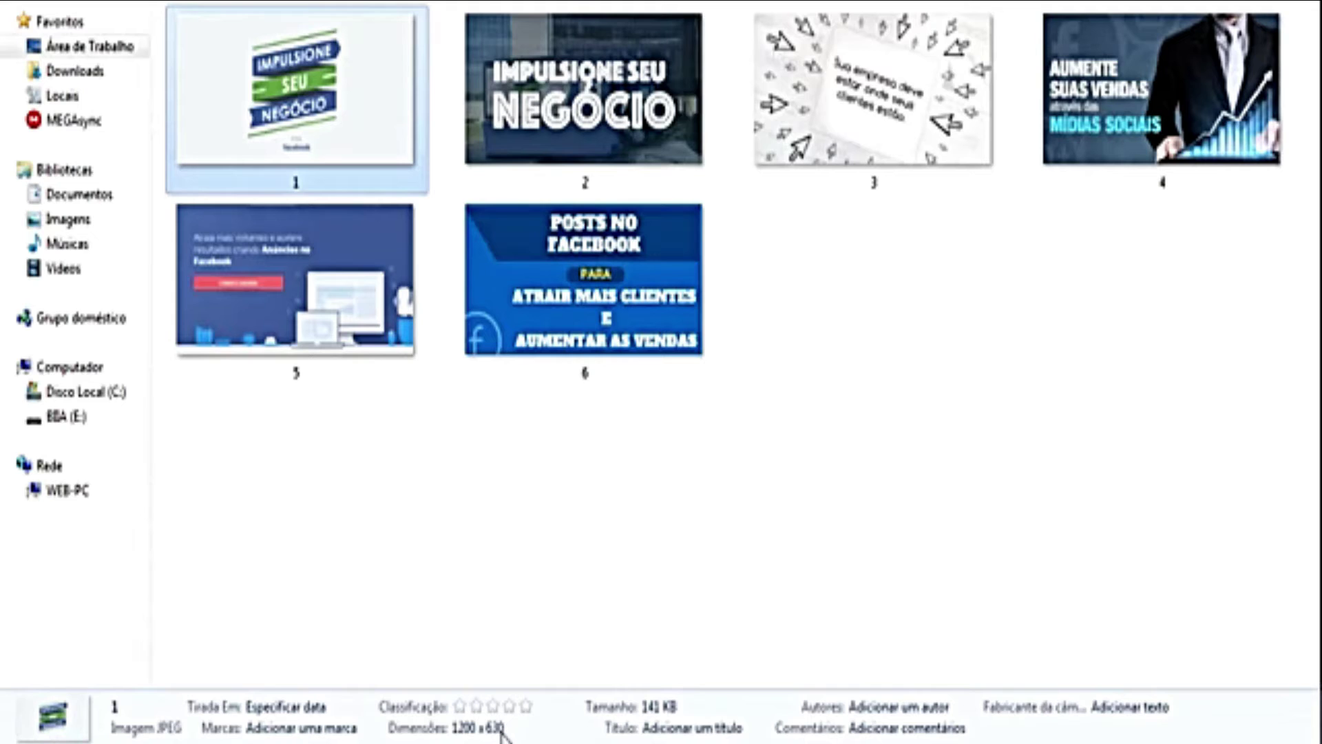
pyautogui.click(522, 573)
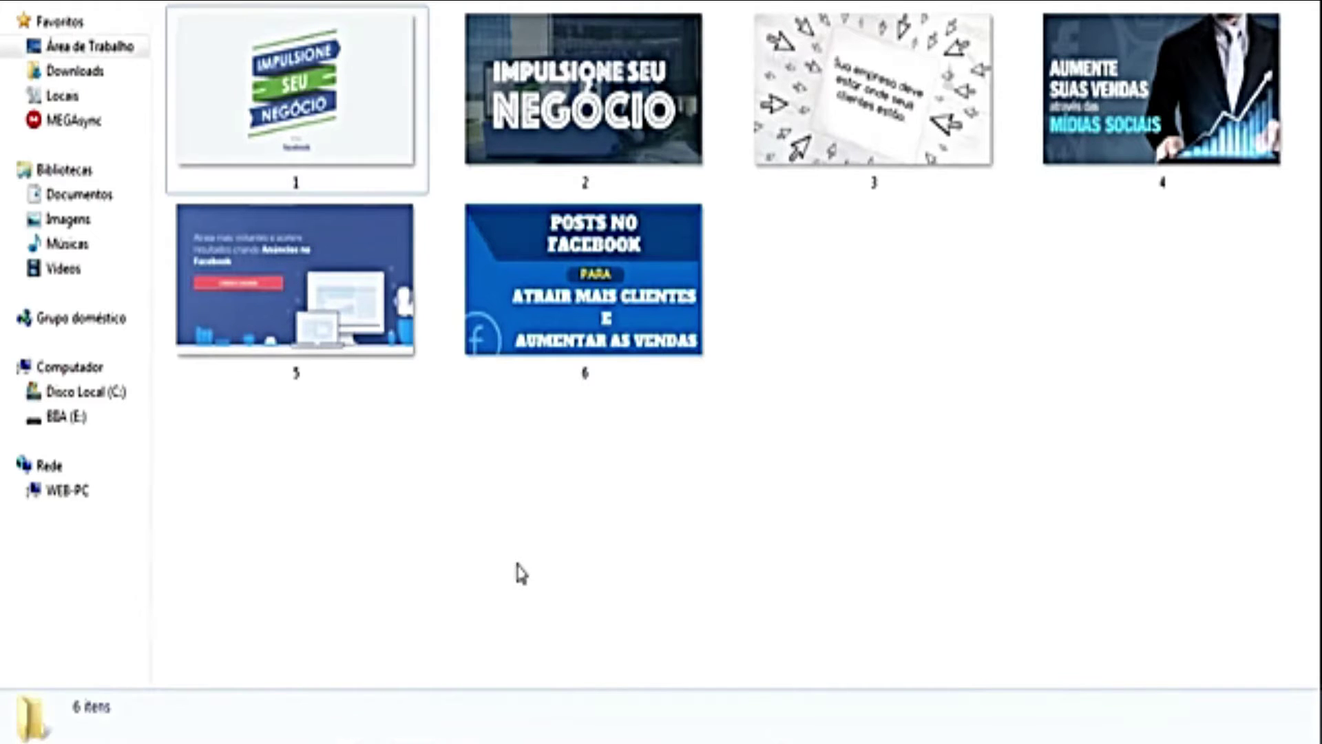
pyautogui.click(270, 126)
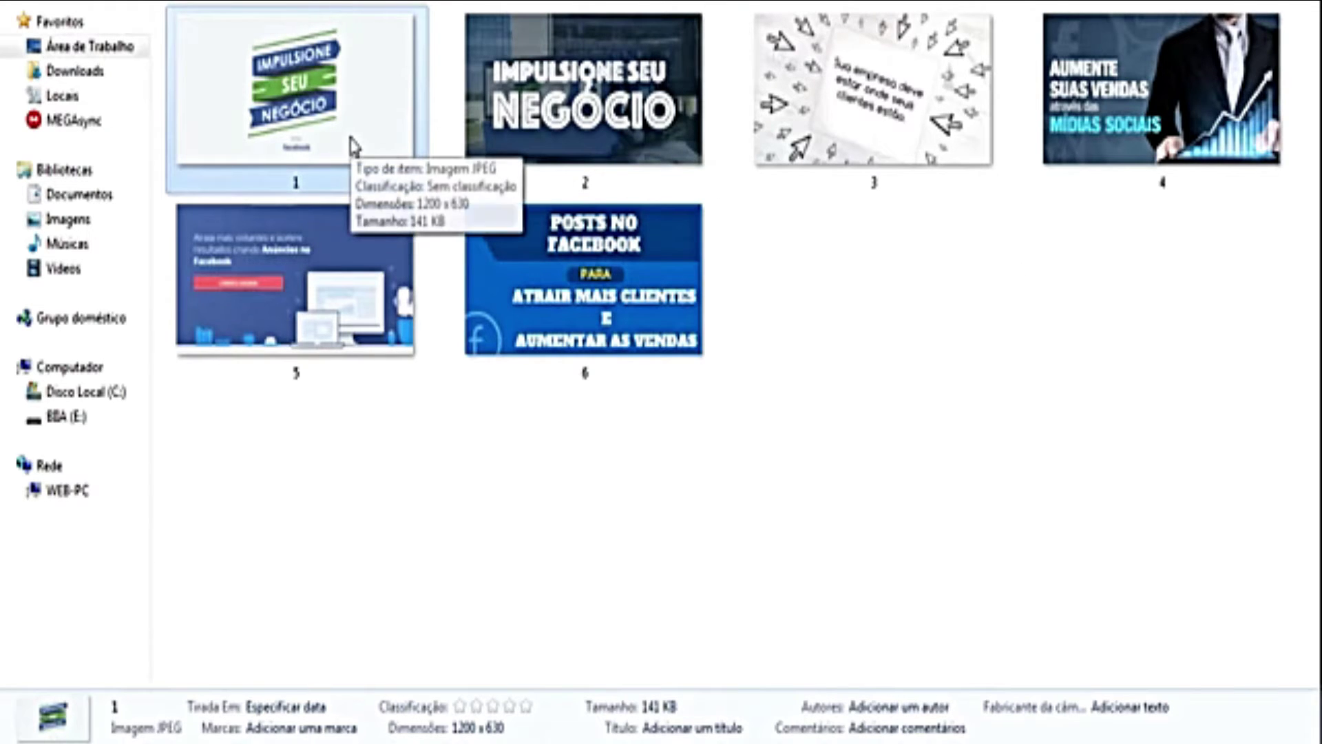
pyautogui.click(580, 89)
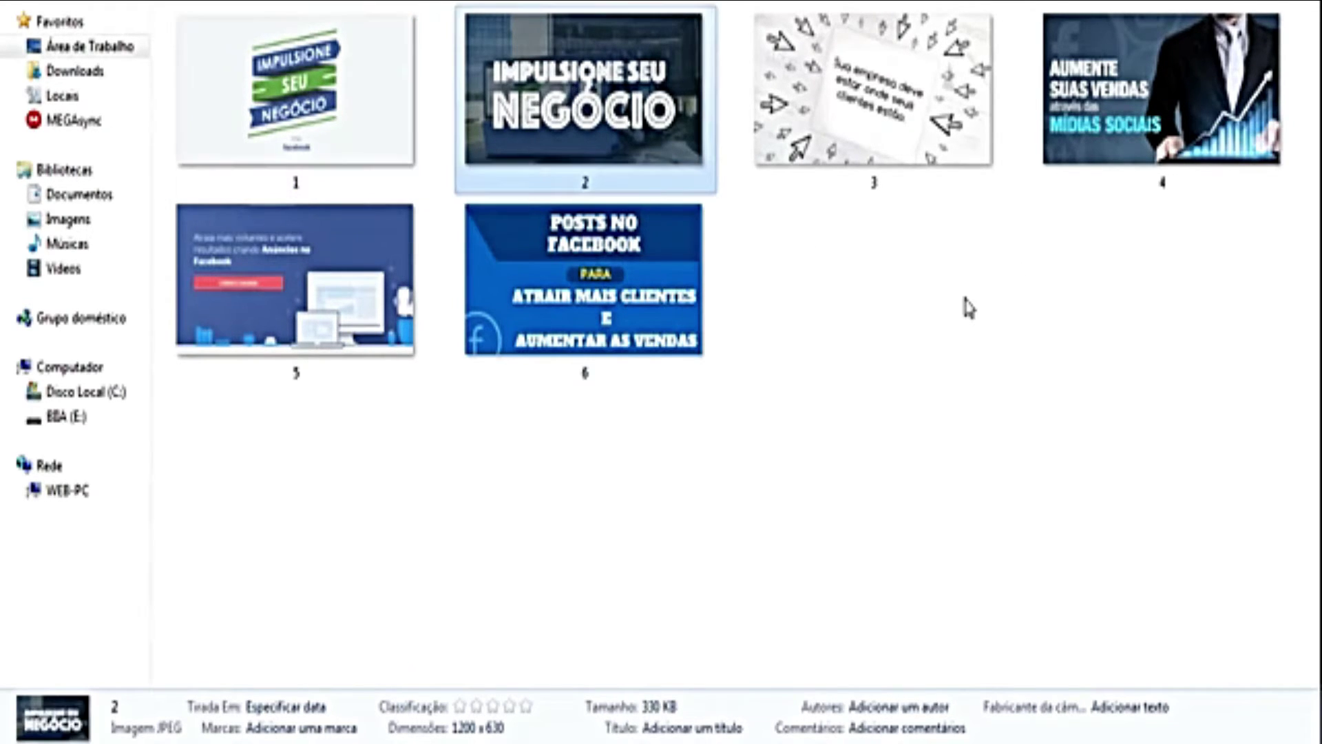
pyautogui.click(674, 345)
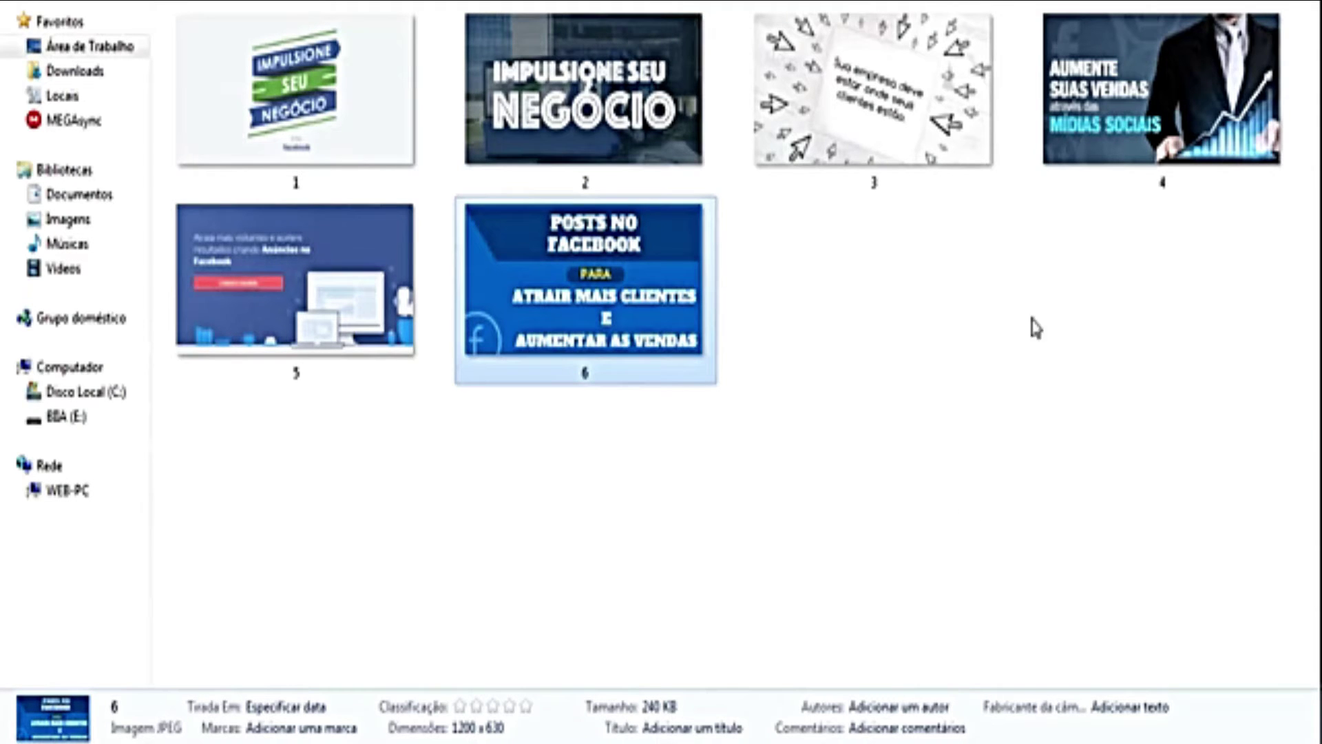
pyautogui.click(1130, 124)
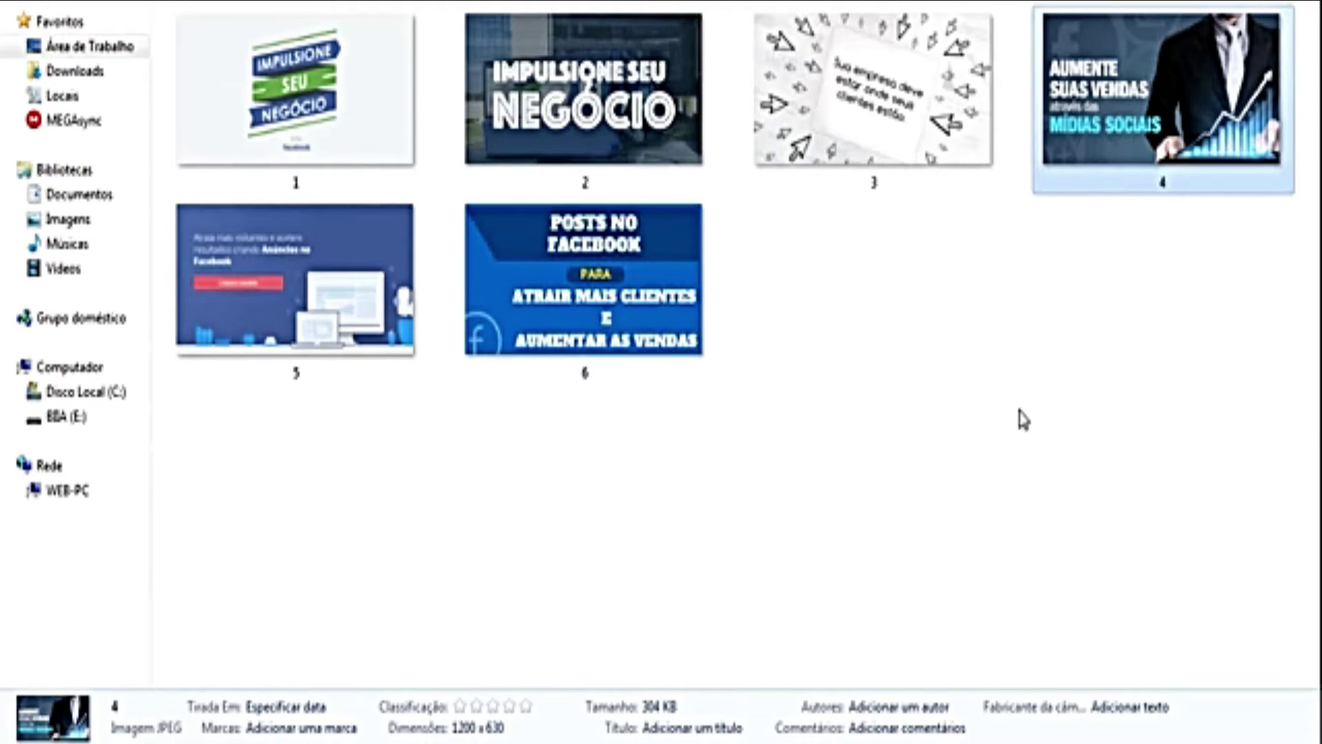
pyautogui.click(280, 291)
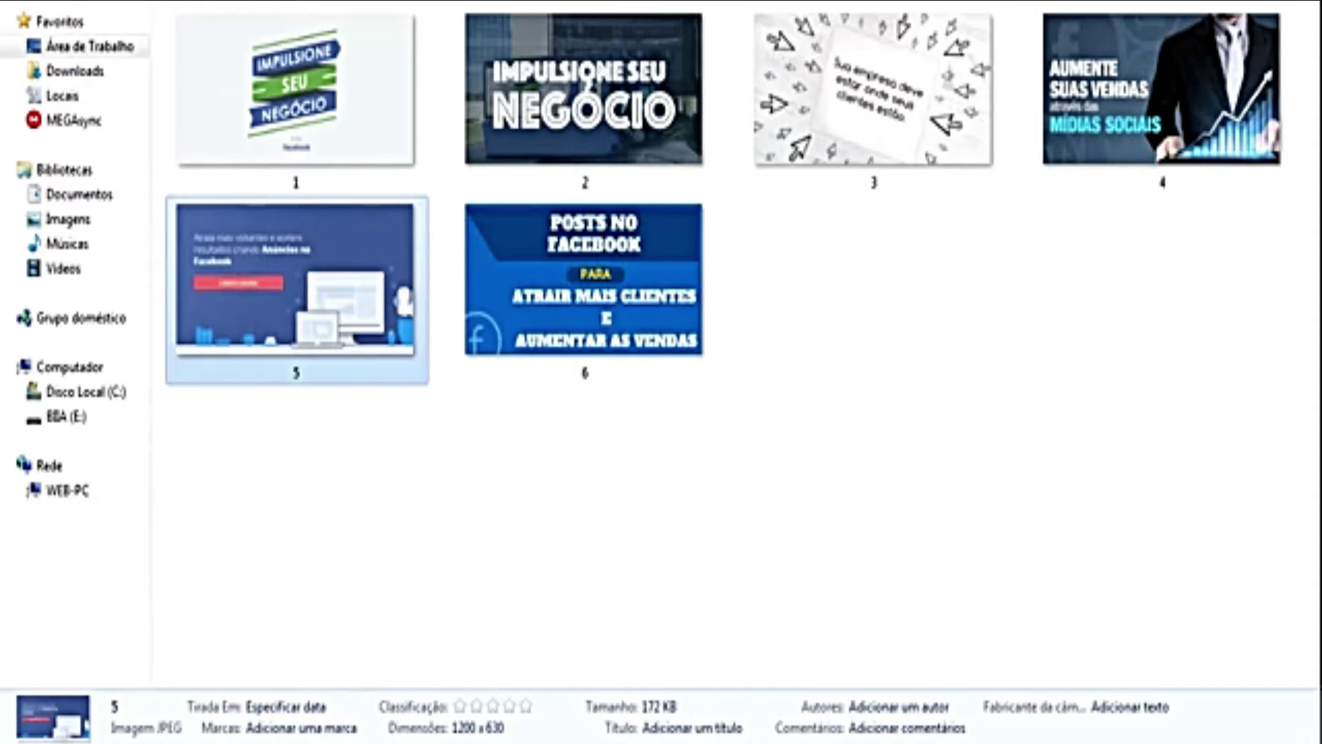
pyautogui.click(561, 527)
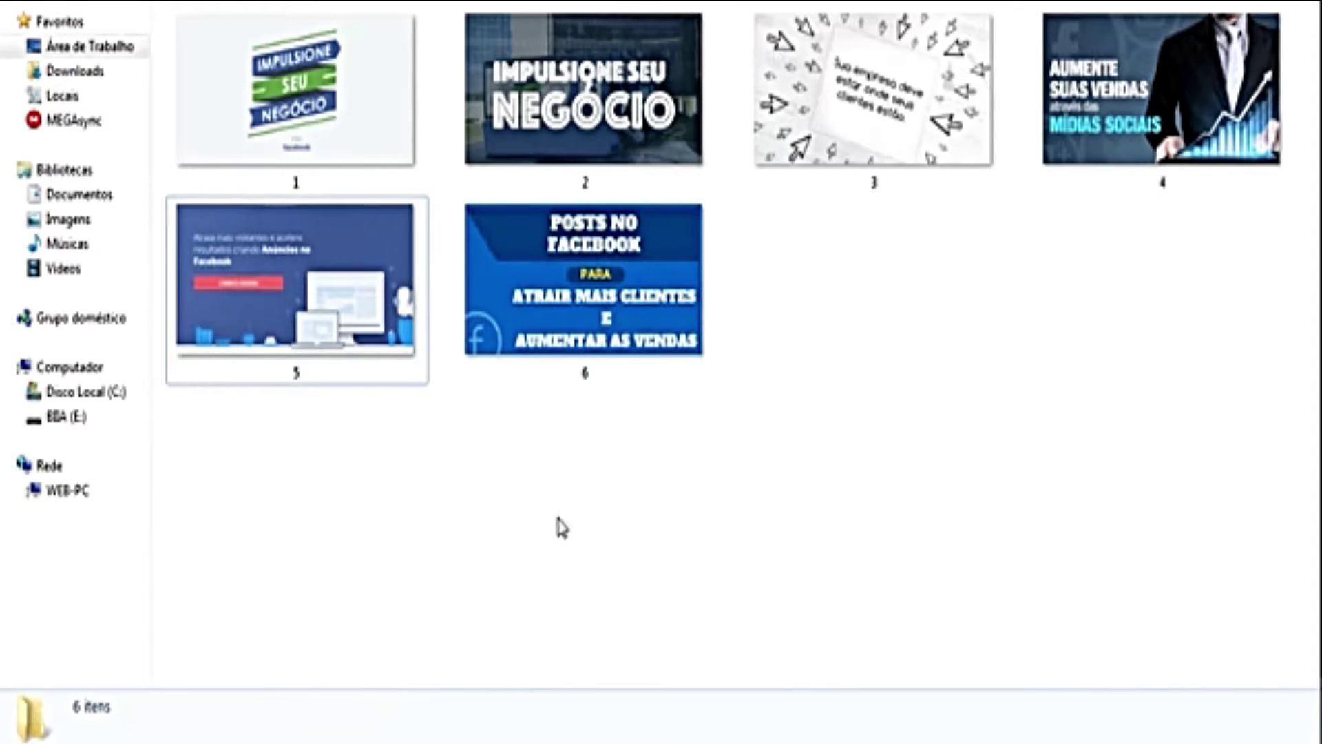
# Step: Return to the browser to supply the campaign's image address
pyautogui.moveTo(263, 741)
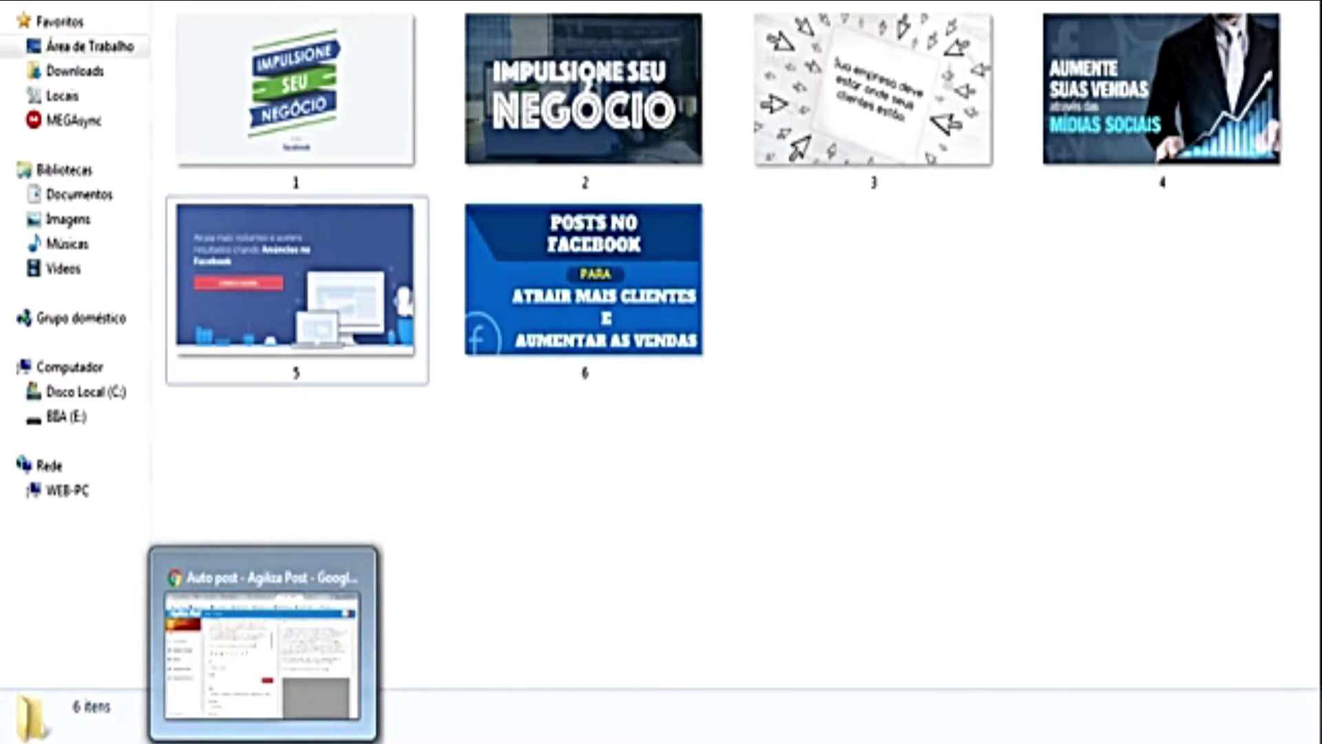
pyautogui.click(262, 640)
pyautogui.click(294, 489)
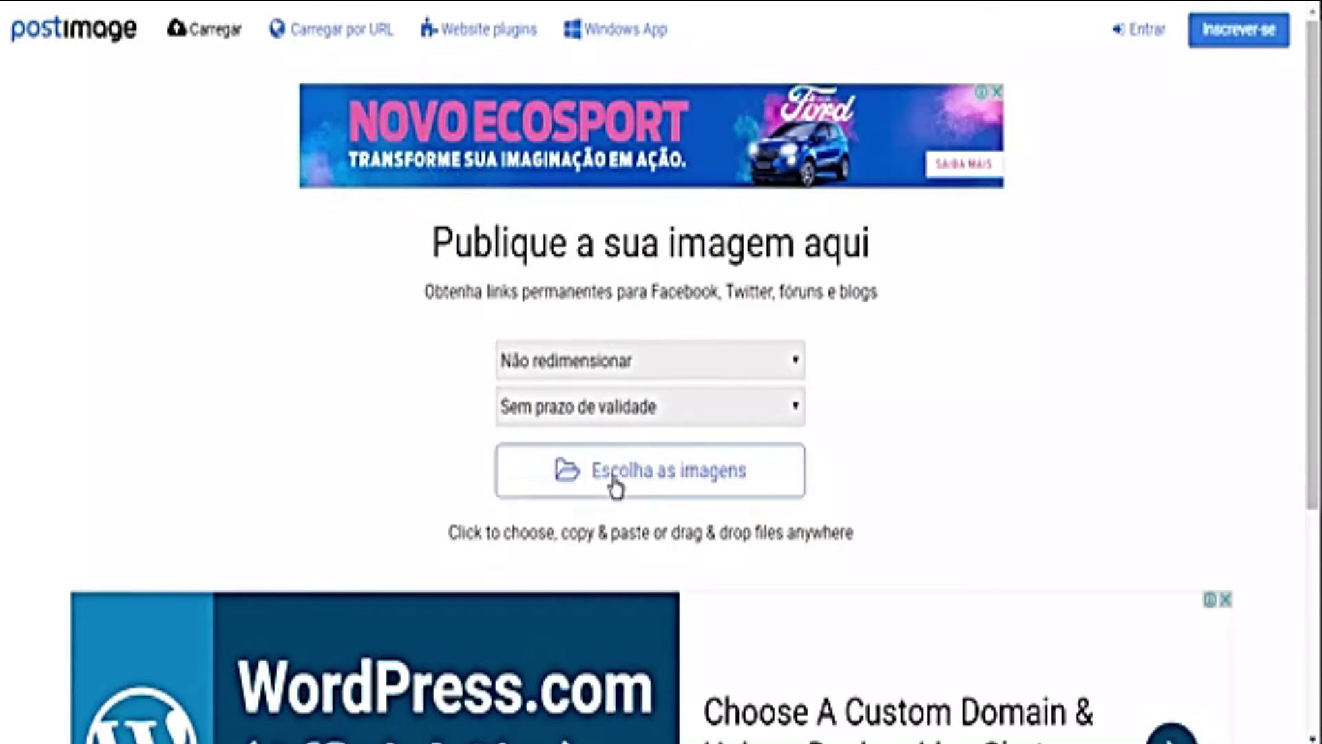
# Step: Upload images 1–6 to Postimage and wait for Carregamento completo with their links
pyautogui.click(663, 486)
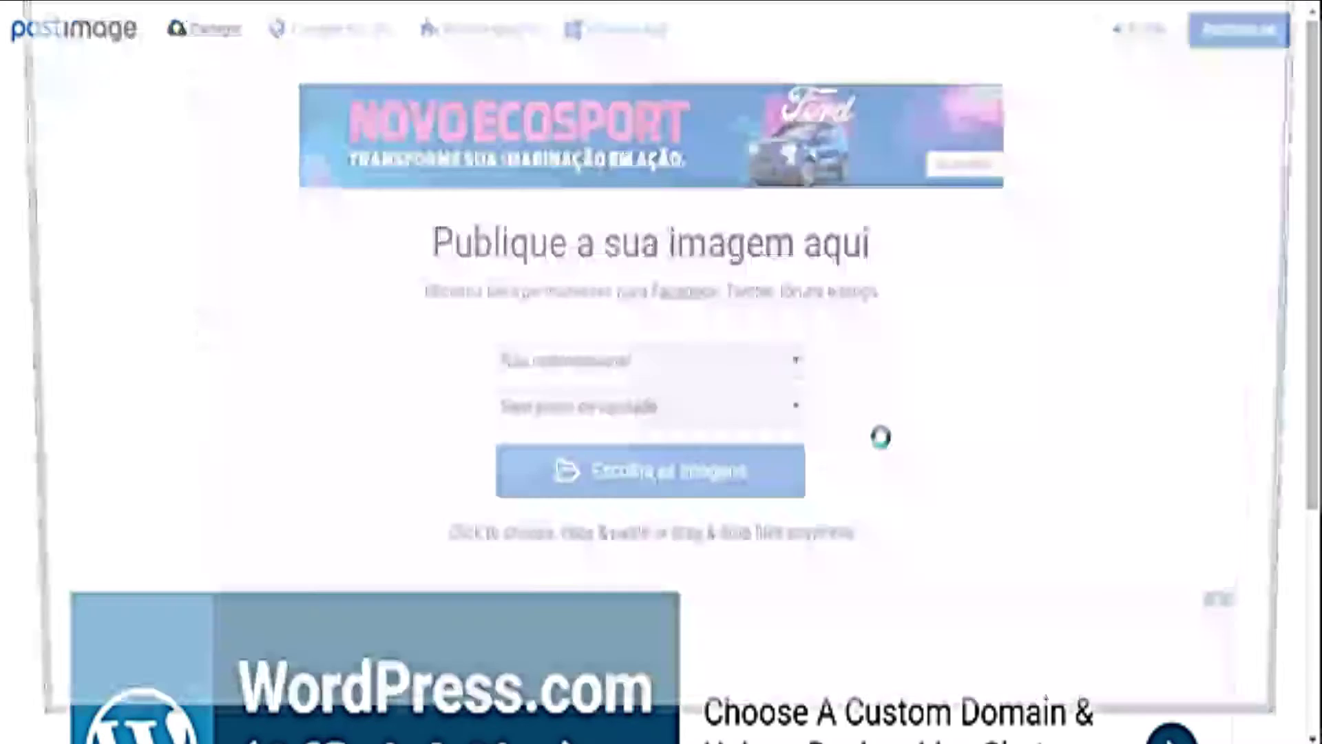
pyautogui.moveTo(795, 181); pyautogui.dragTo(231, 40)
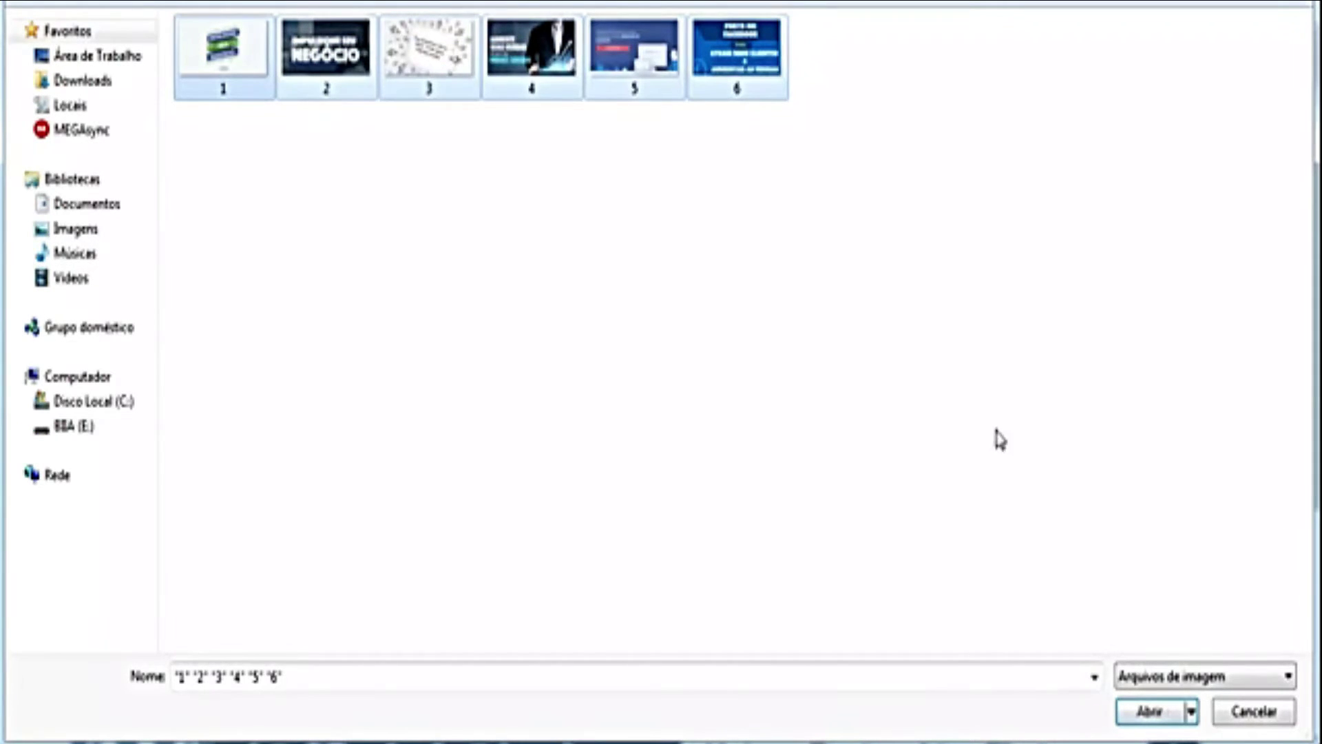
pyautogui.click(1146, 711)
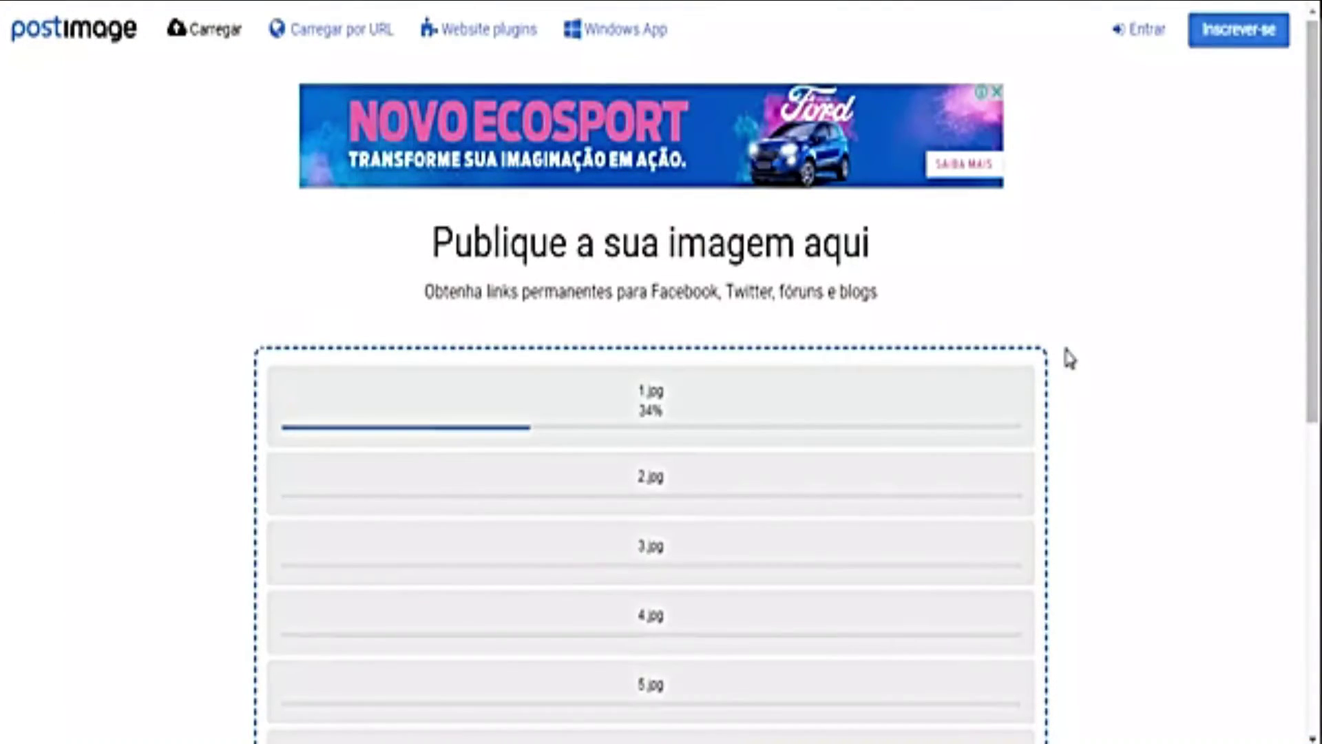
pyautogui.scroll(-3, 1171, 413)
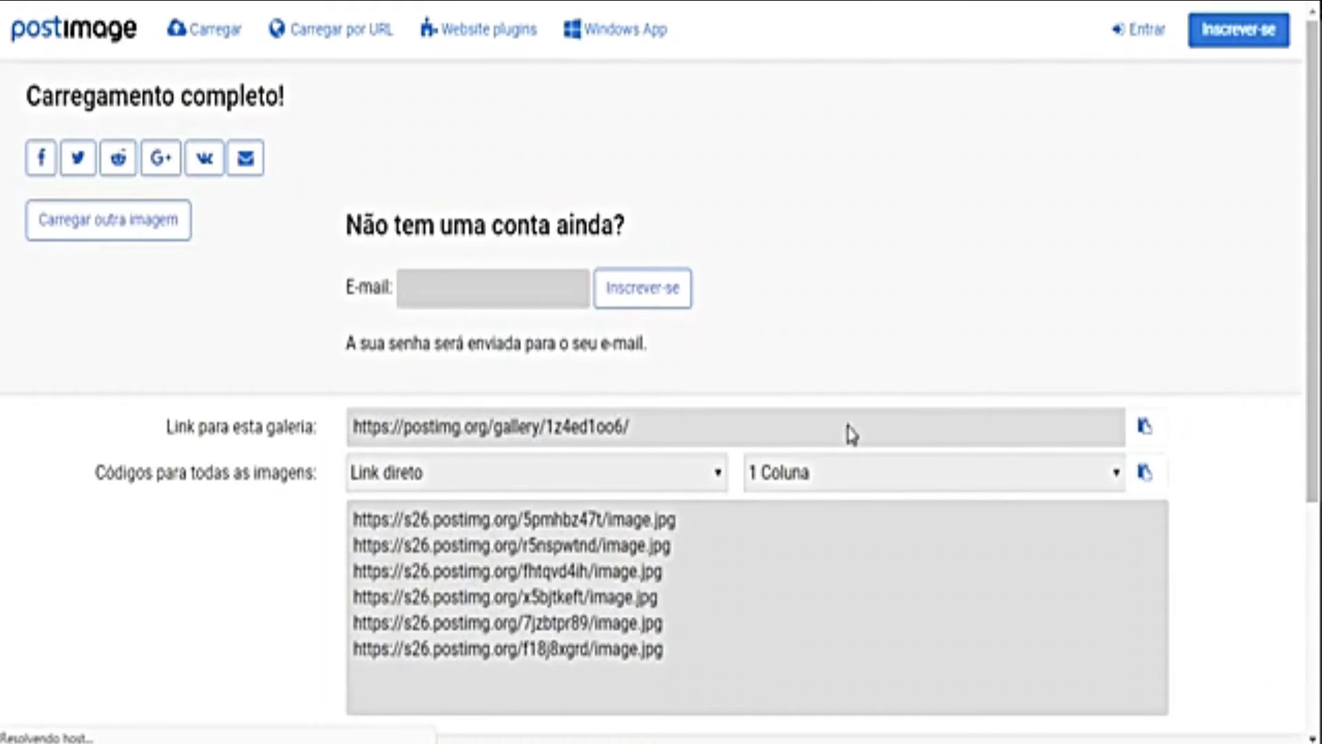
pyautogui.scroll(-3, 426, 380)
# Step: Switch Postimage's code format to Link da imagem and then back to Link direto
pyautogui.click(408, 240)
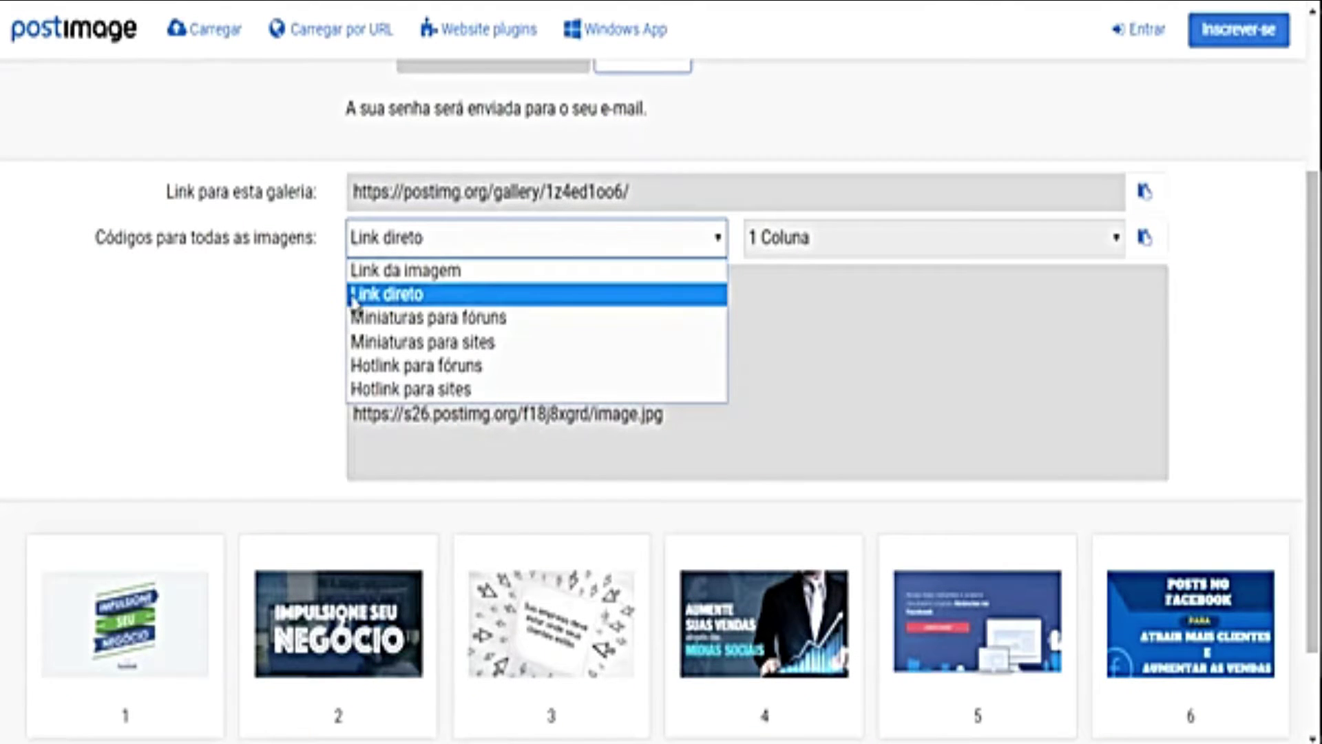
pyautogui.click(392, 297)
pyautogui.click(398, 241)
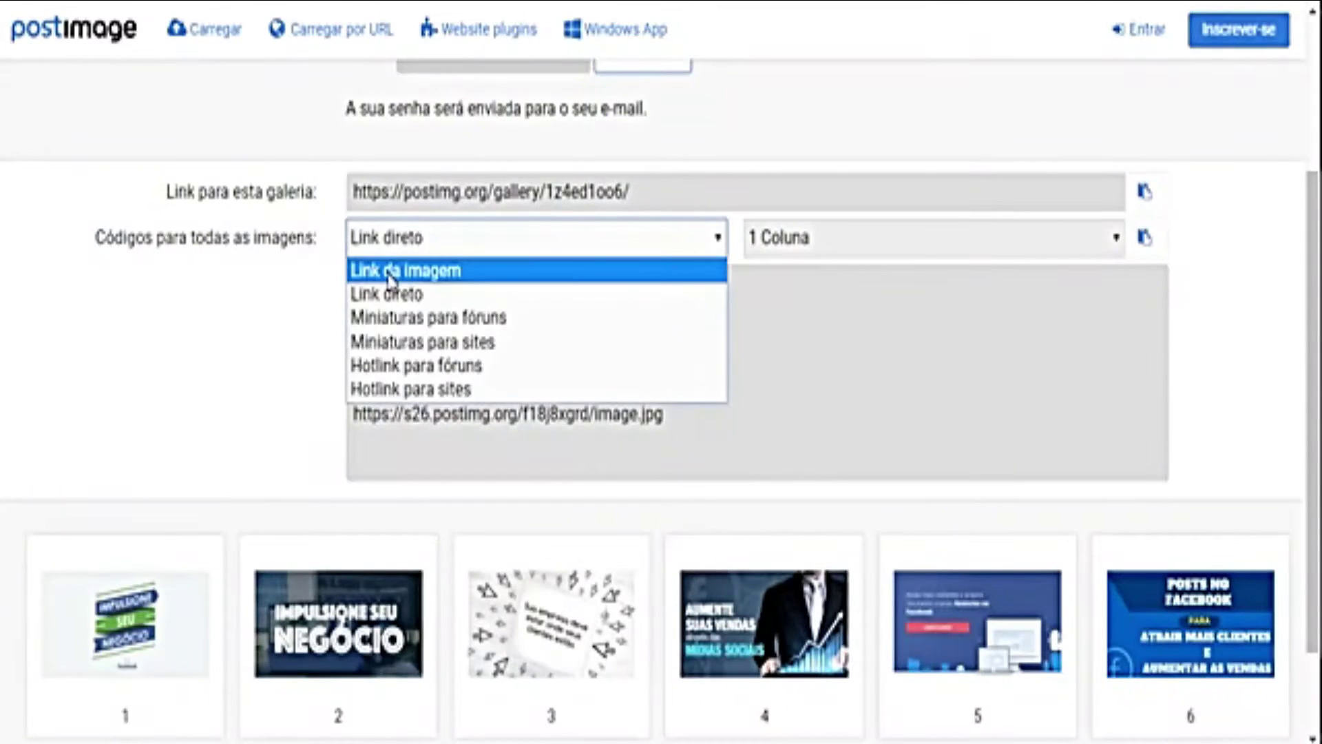
pyautogui.click(395, 271)
pyautogui.click(421, 241)
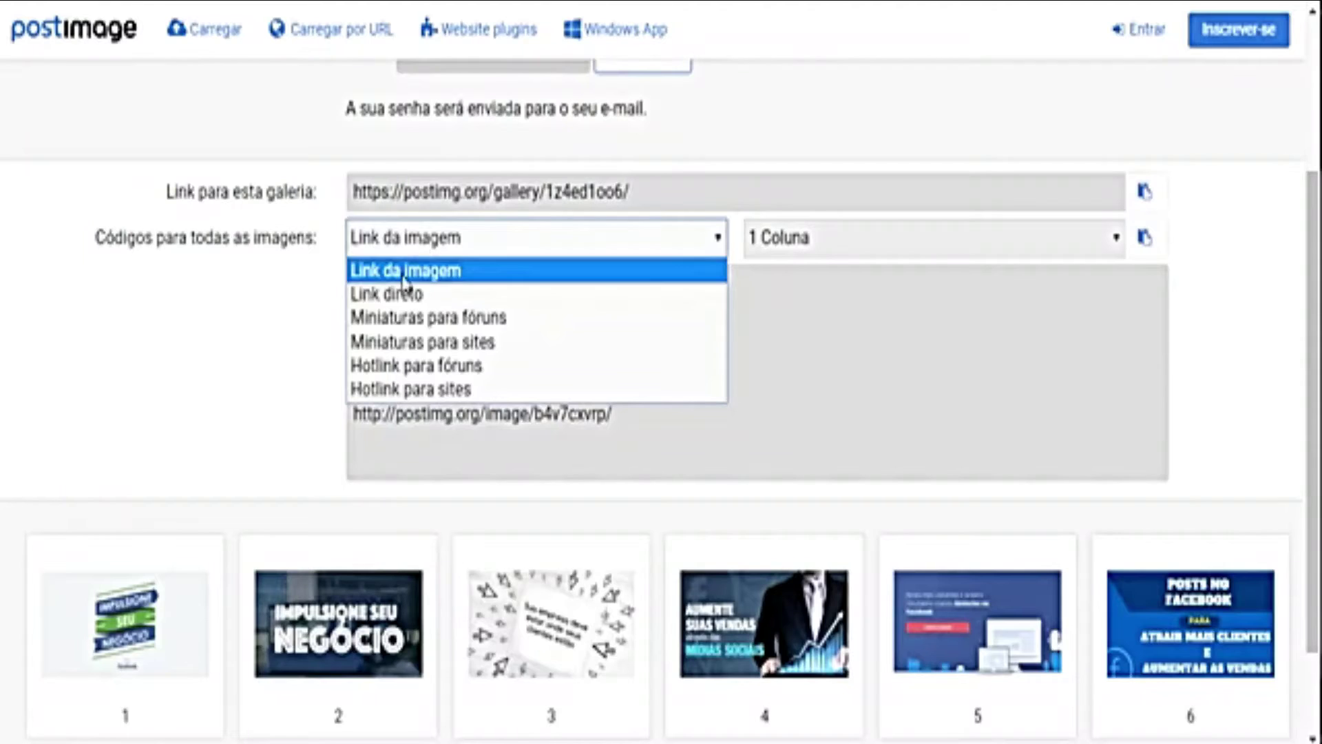
pyautogui.click(401, 295)
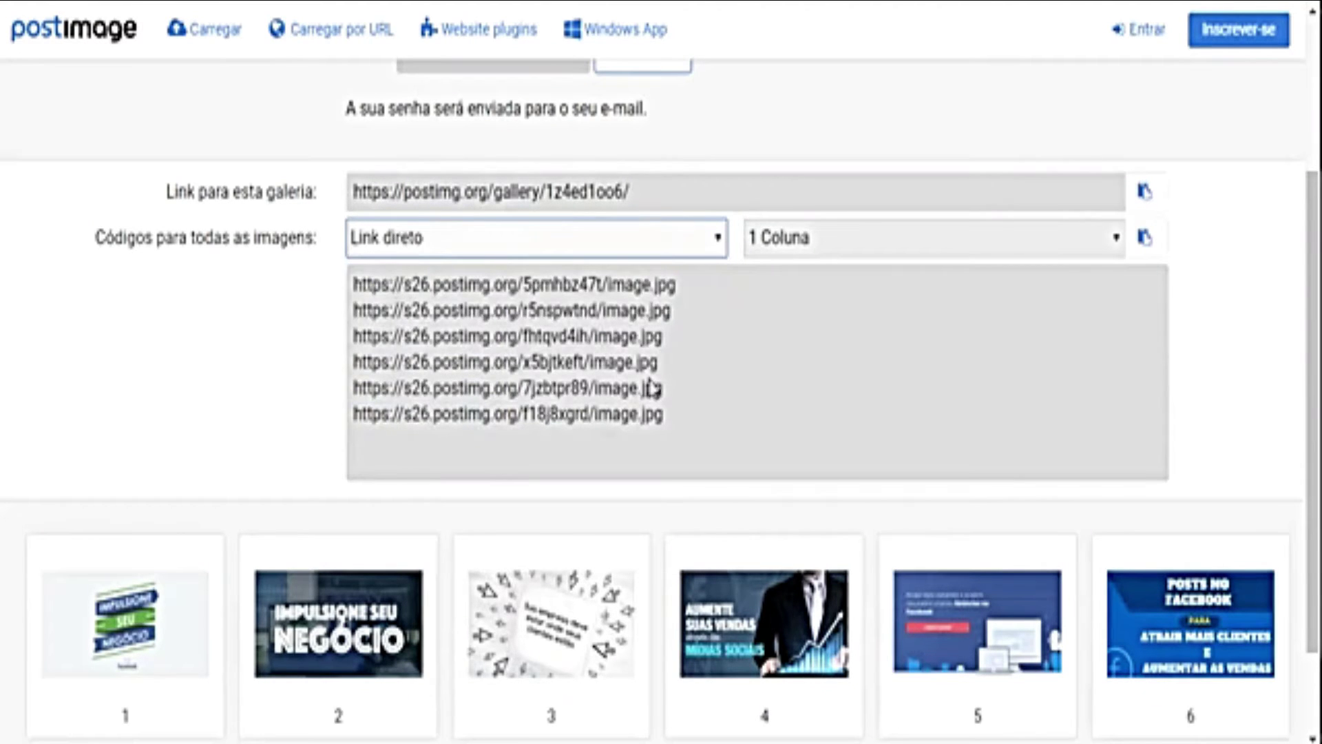
# Step: Select all six direct .jpg image links and bring up Notepad to hold them
pyautogui.moveTo(663, 414); pyautogui.dragTo(344, 286)
pyautogui.hotkey('ctrl', 'c')
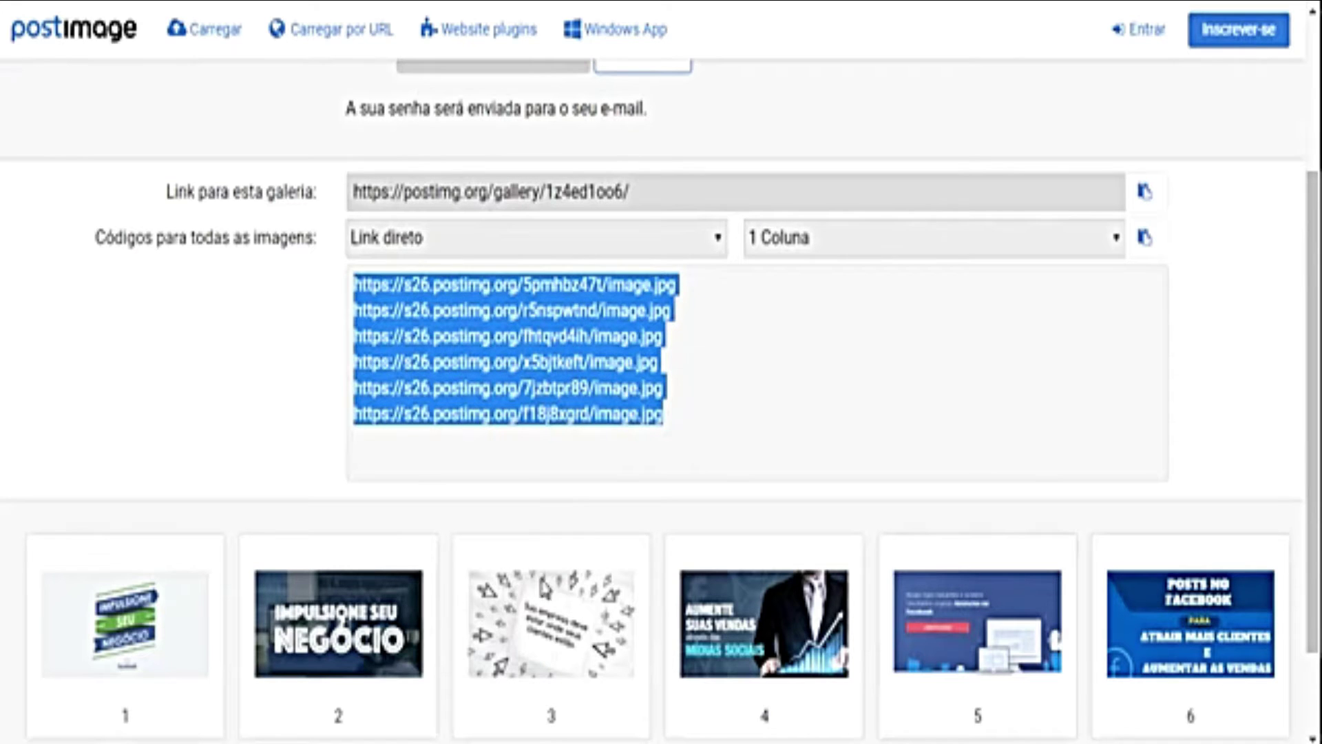
pyautogui.click(626, 736)
pyautogui.click(865, 697)
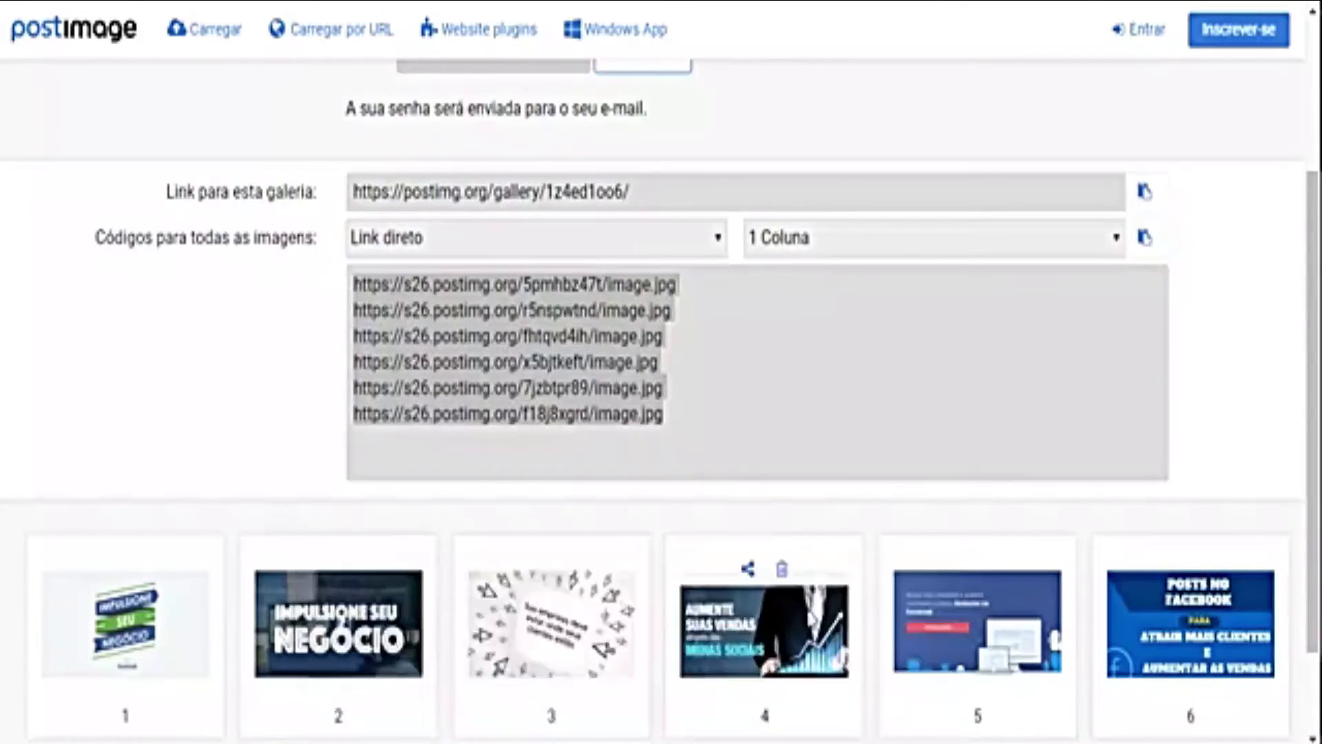
# Step: Paste the six copied image links below the existing Notepad text
pyautogui.click(1082, 316)
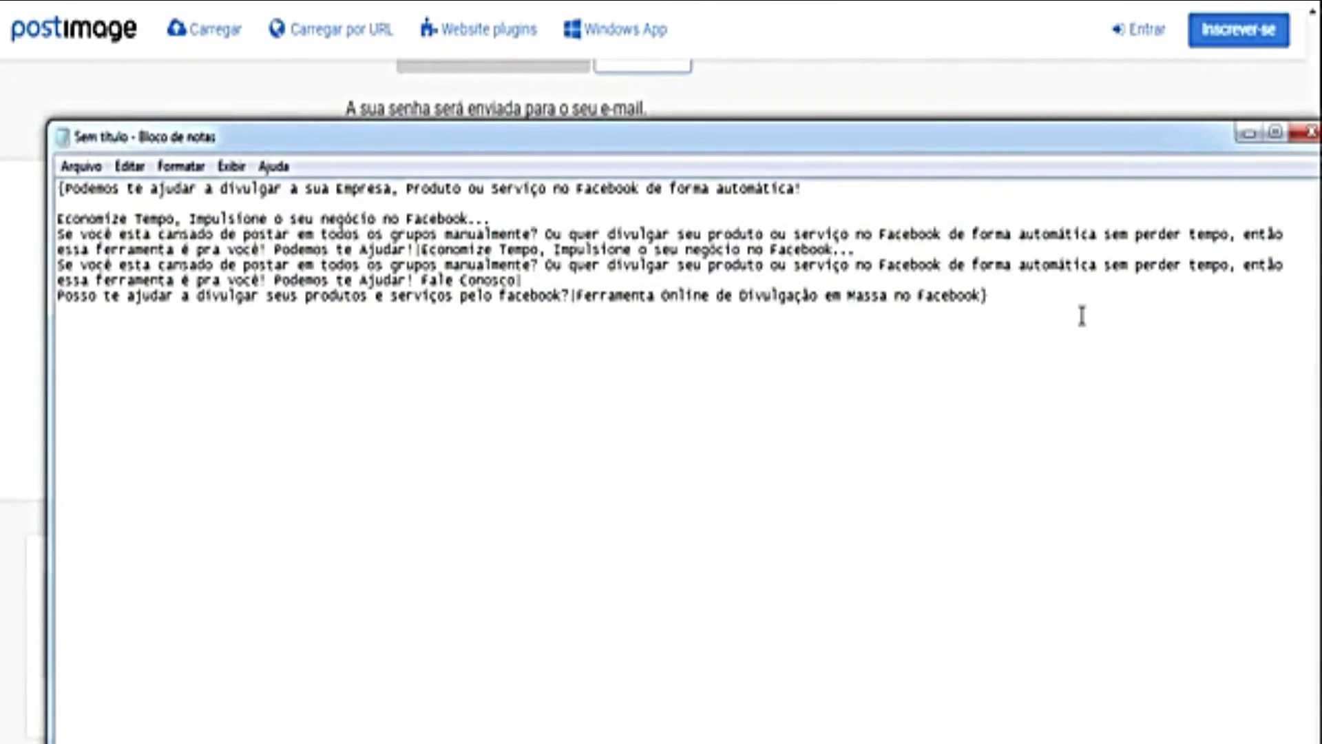
pyautogui.press('Return')
pyautogui.press('Return')
pyautogui.press('Return')
pyautogui.press('Return')
pyautogui.press('Return')
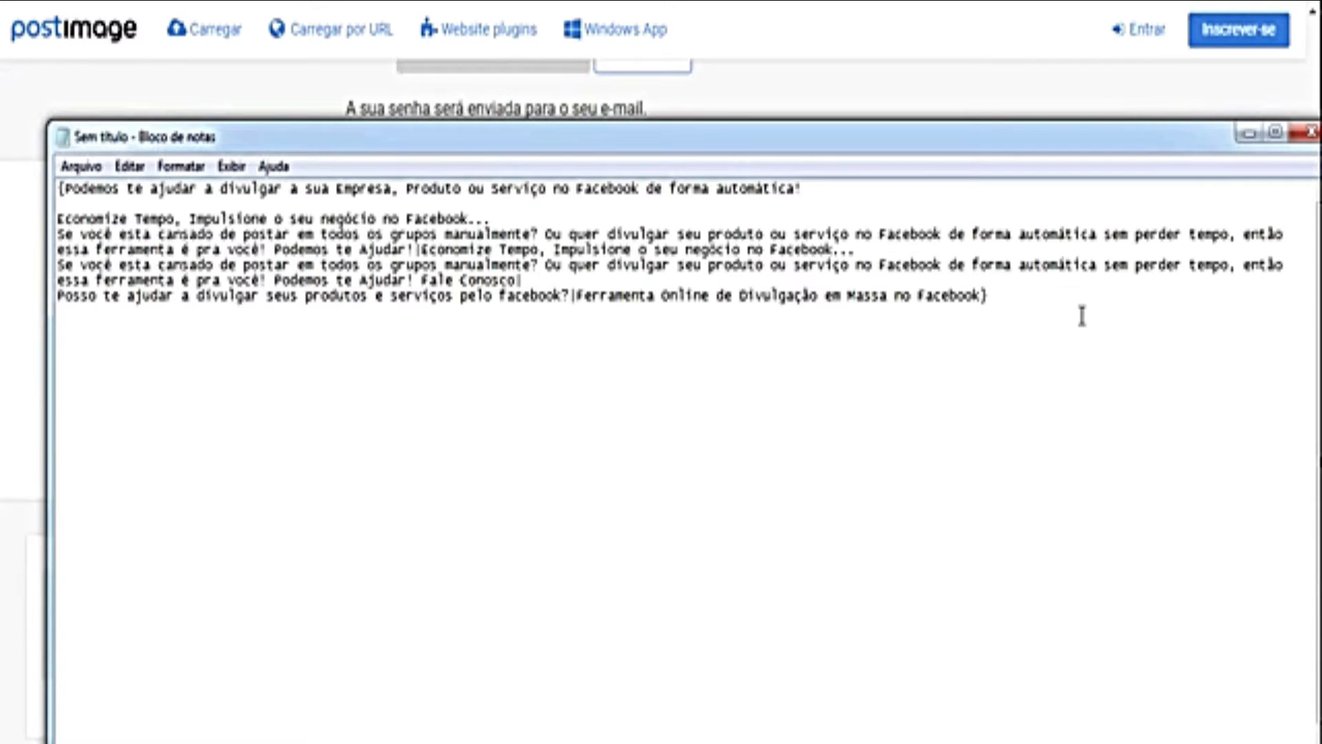
pyautogui.hotkey('ctrl', 'v')
pyautogui.moveTo(525, 135); pyautogui.dragTo(657, 95)
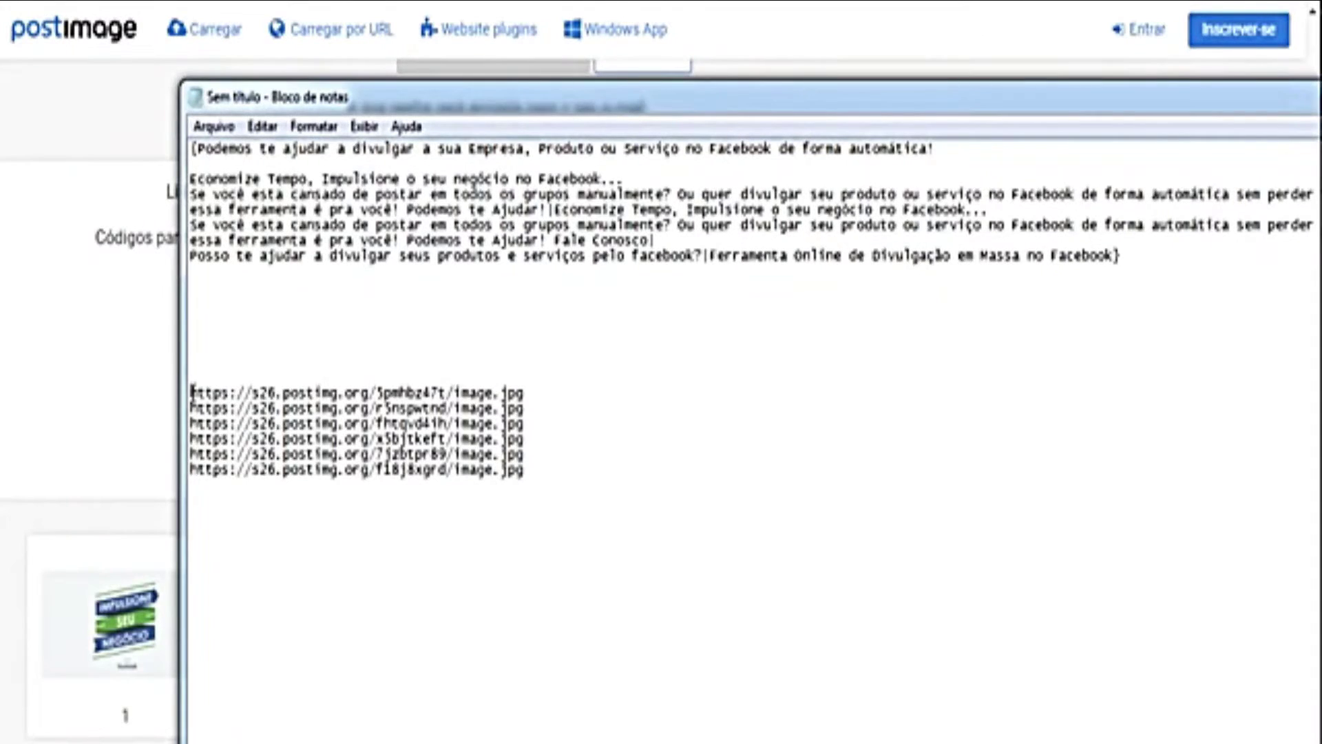
# Step: Start the list with '{', join the links with '|' into one line, and select it
pyautogui.moveTo(191, 392); pyautogui.dragTo(523, 393)
pyautogui.click(512, 394)
pyautogui.write('{')
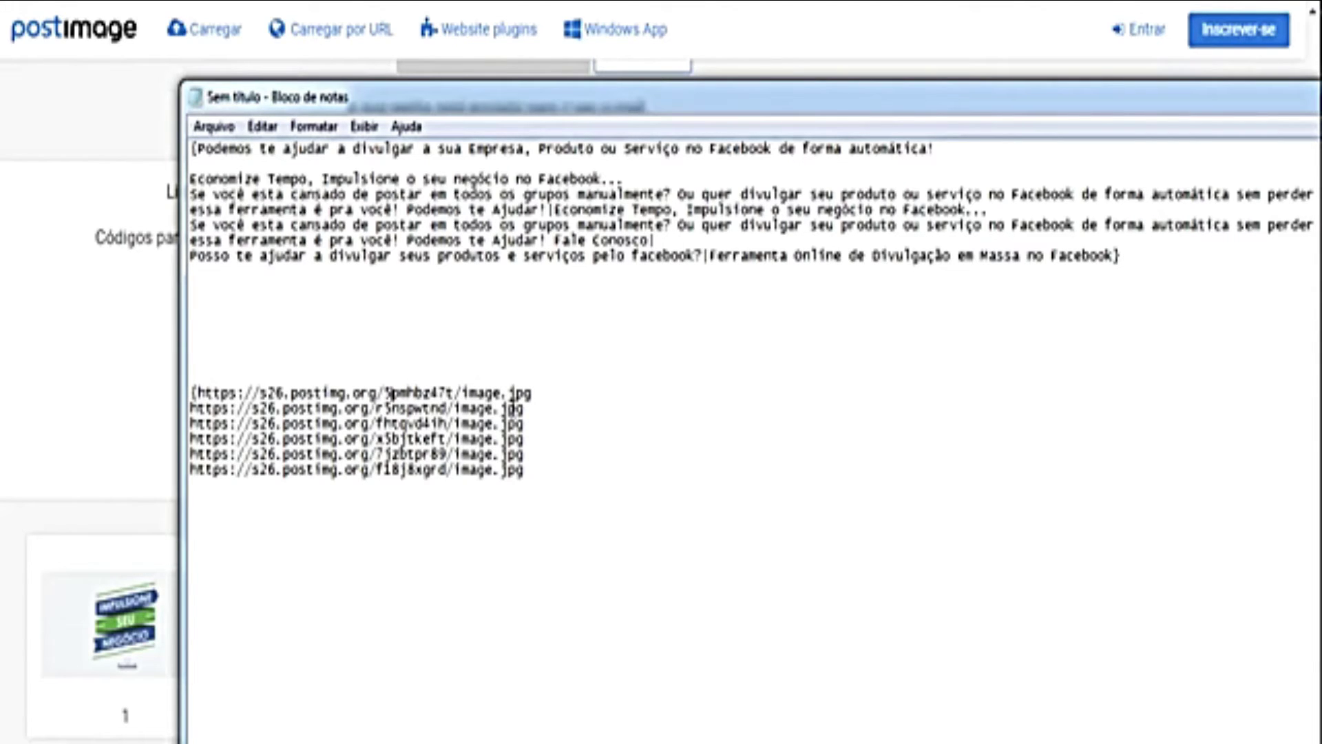
pyautogui.press('Delete')
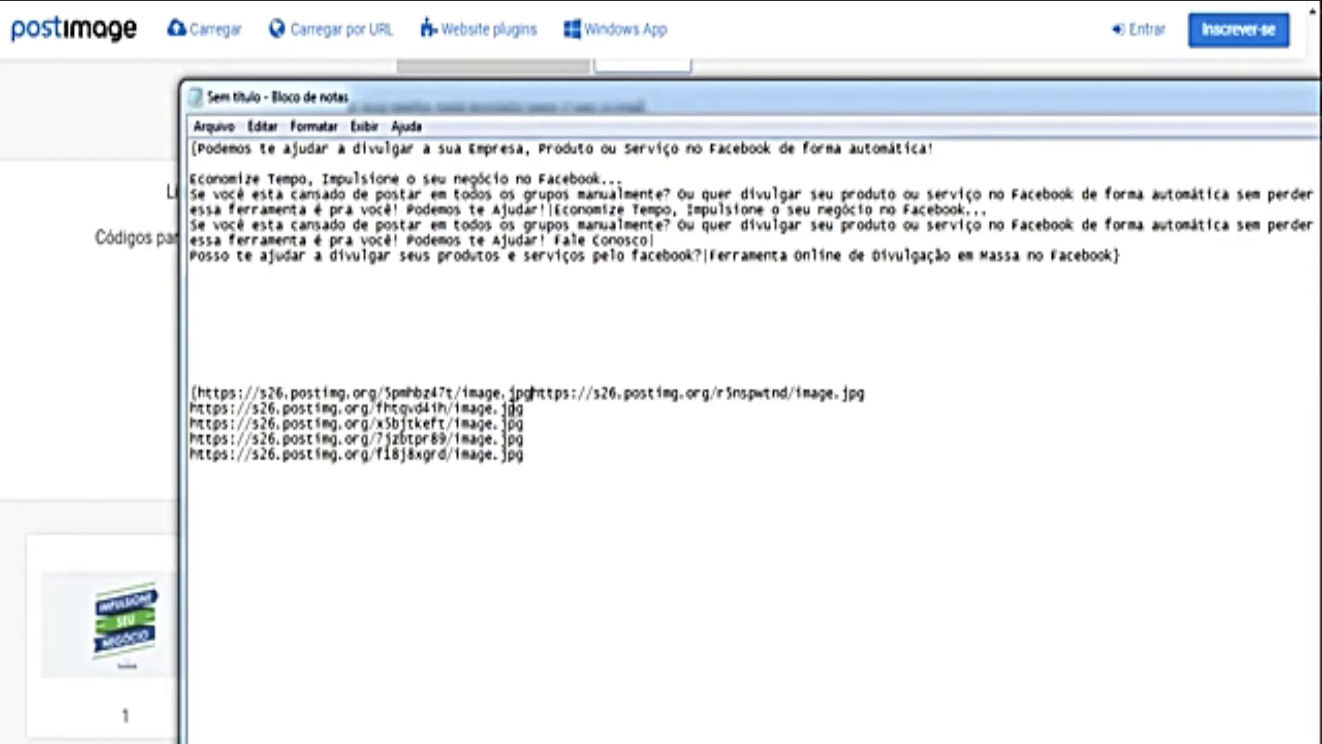
pyautogui.write('|')
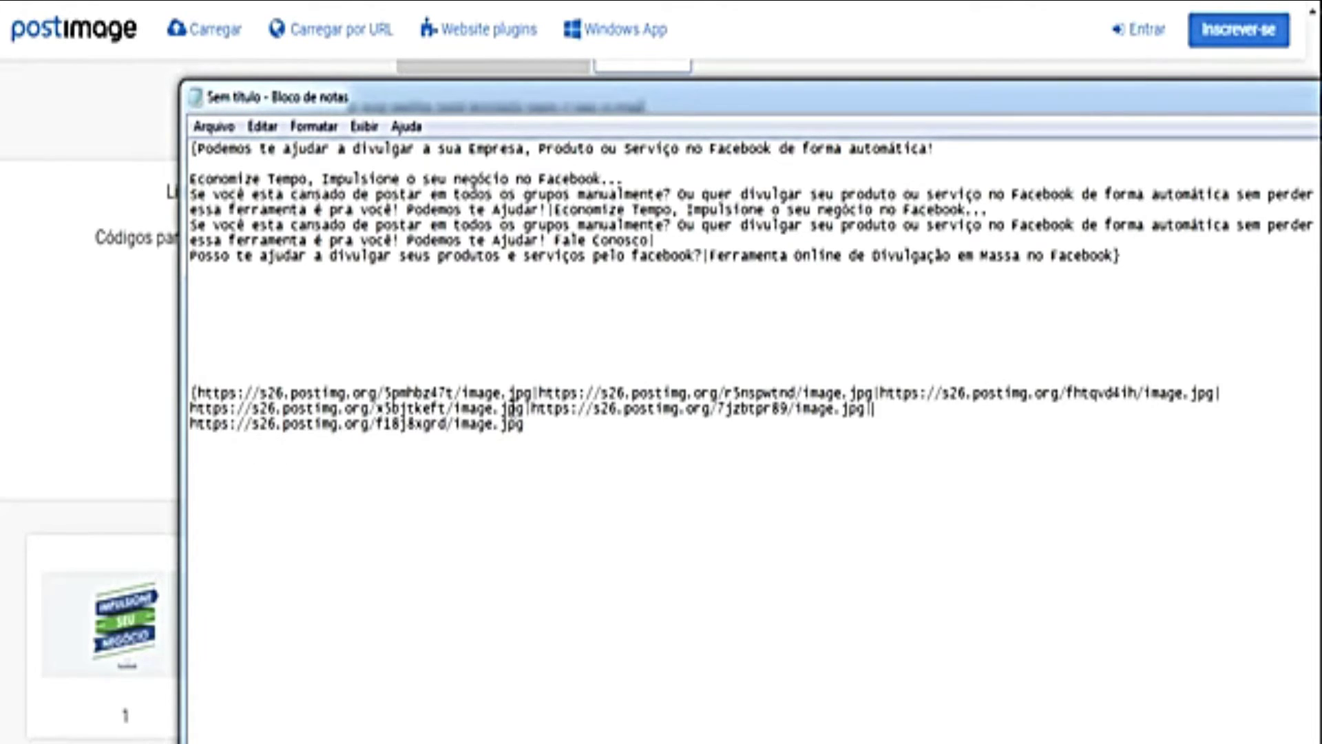
pyautogui.press('Delete')
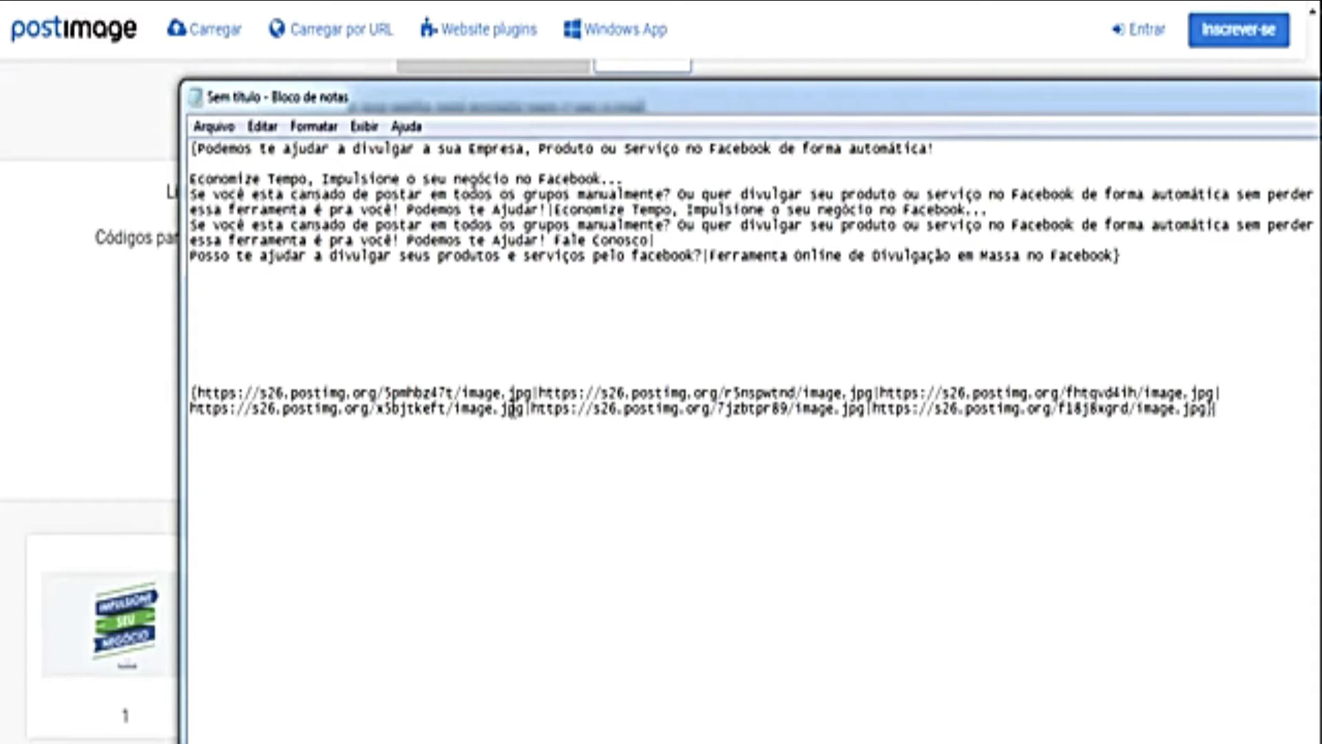
pyautogui.moveTo(1203, 411); pyautogui.dragTo(191, 391)
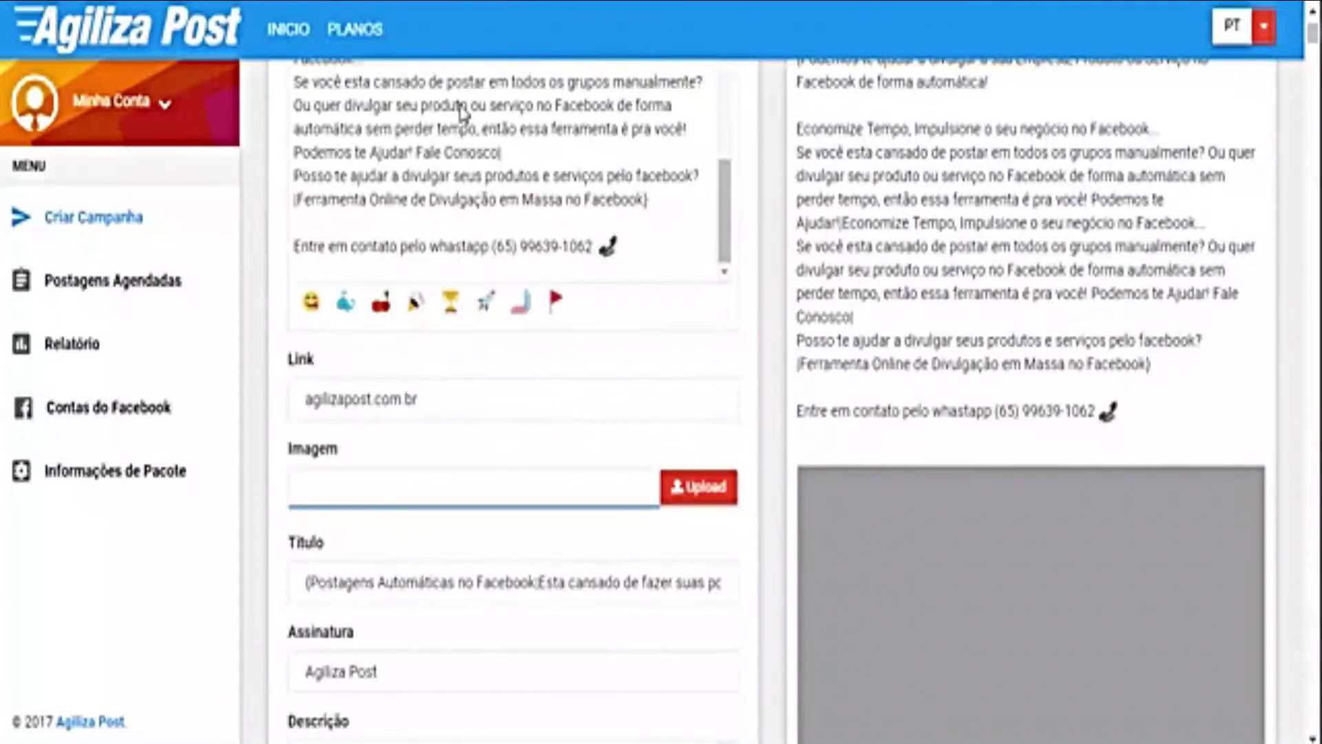
# Step: Paste the braced image link list into the Imagem field so the preview loads
pyautogui.hotkey('ctrl', 'v')
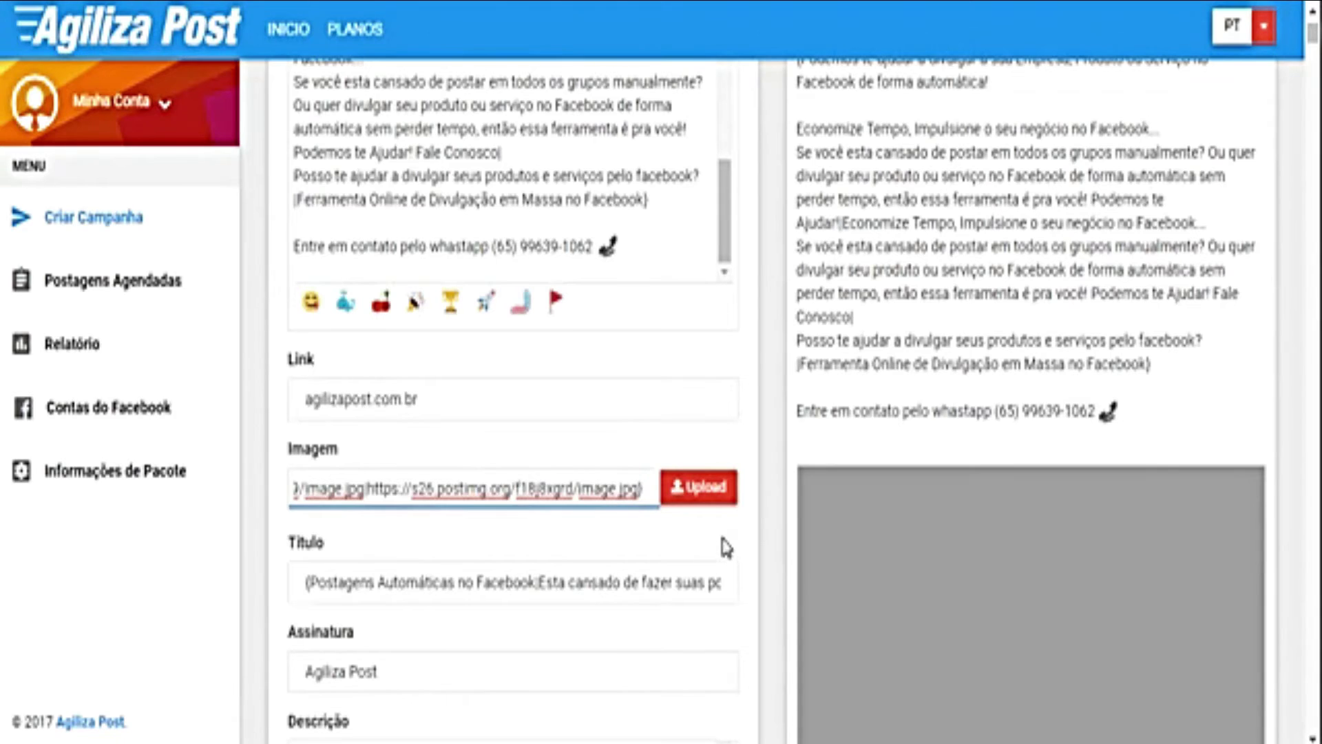
pyautogui.click(724, 554)
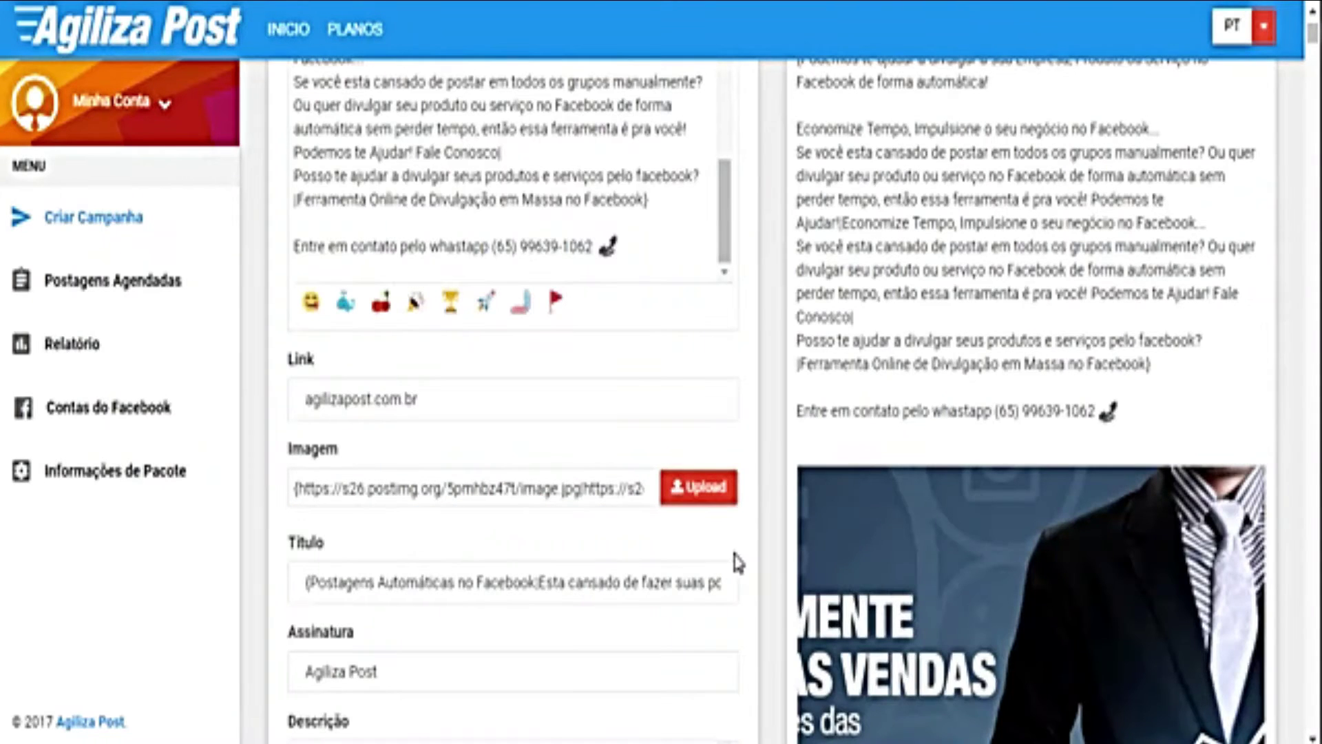
pyautogui.scroll(-2, 775, 565)
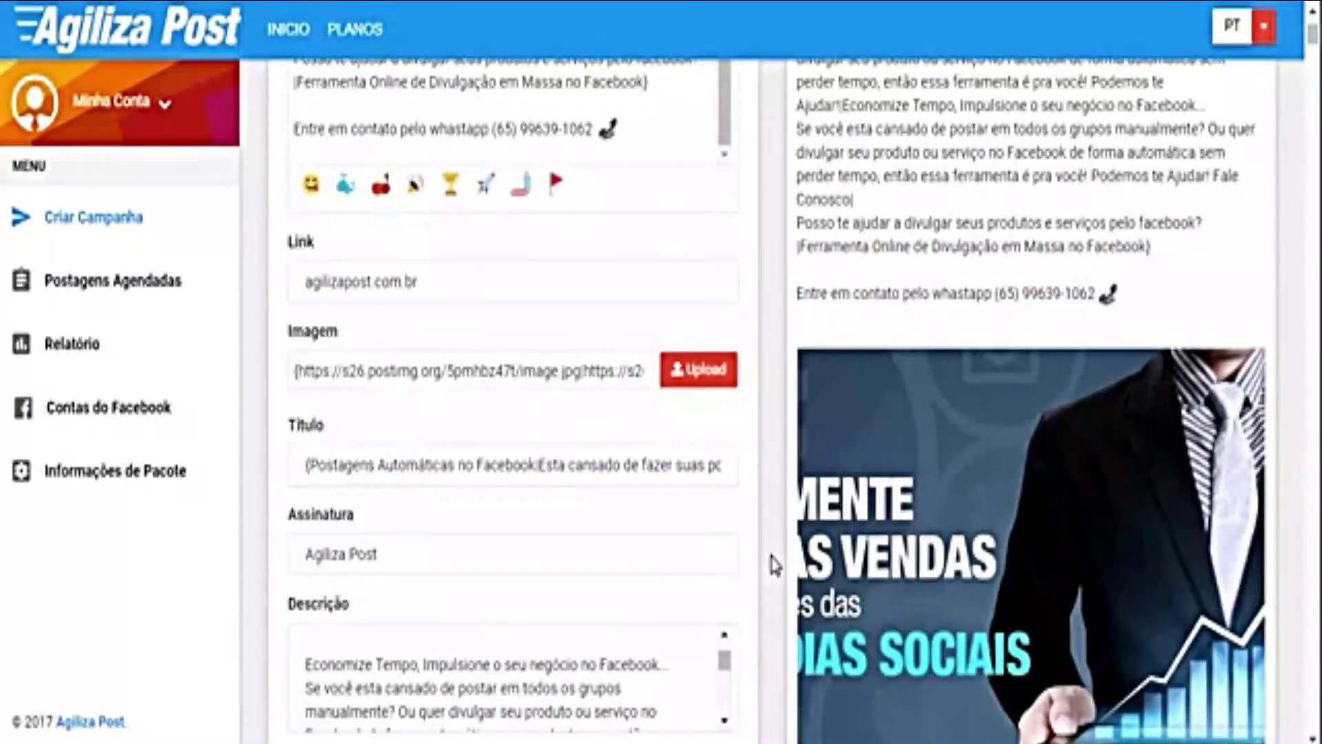
# Step: Step through the Imagem links to check them, then select the agilizapost.com.br Link address
pyautogui.click(322, 371)
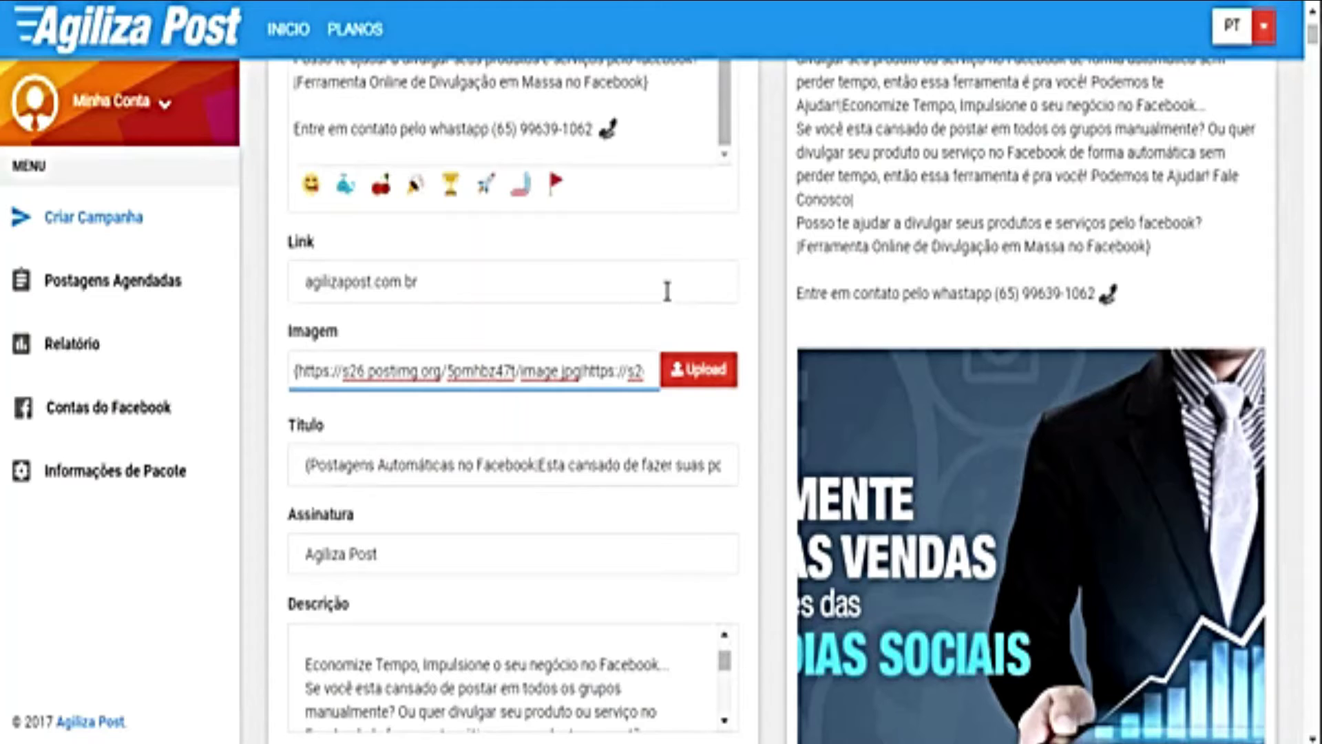
pyautogui.hotkey('ctrl', 'Right')
pyautogui.hotkey('ctrl', 'Right')
pyautogui.hotkey('ctrl', 'Right')
pyautogui.hotkey('ctrl', 'Right')
pyautogui.hotkey('ctrl', 'Right')
pyautogui.hotkey('ctrl', 'Right')
pyautogui.press('Right')
pyautogui.press('Right')
pyautogui.press('Right')
pyautogui.press('Right')
pyautogui.press('Right')
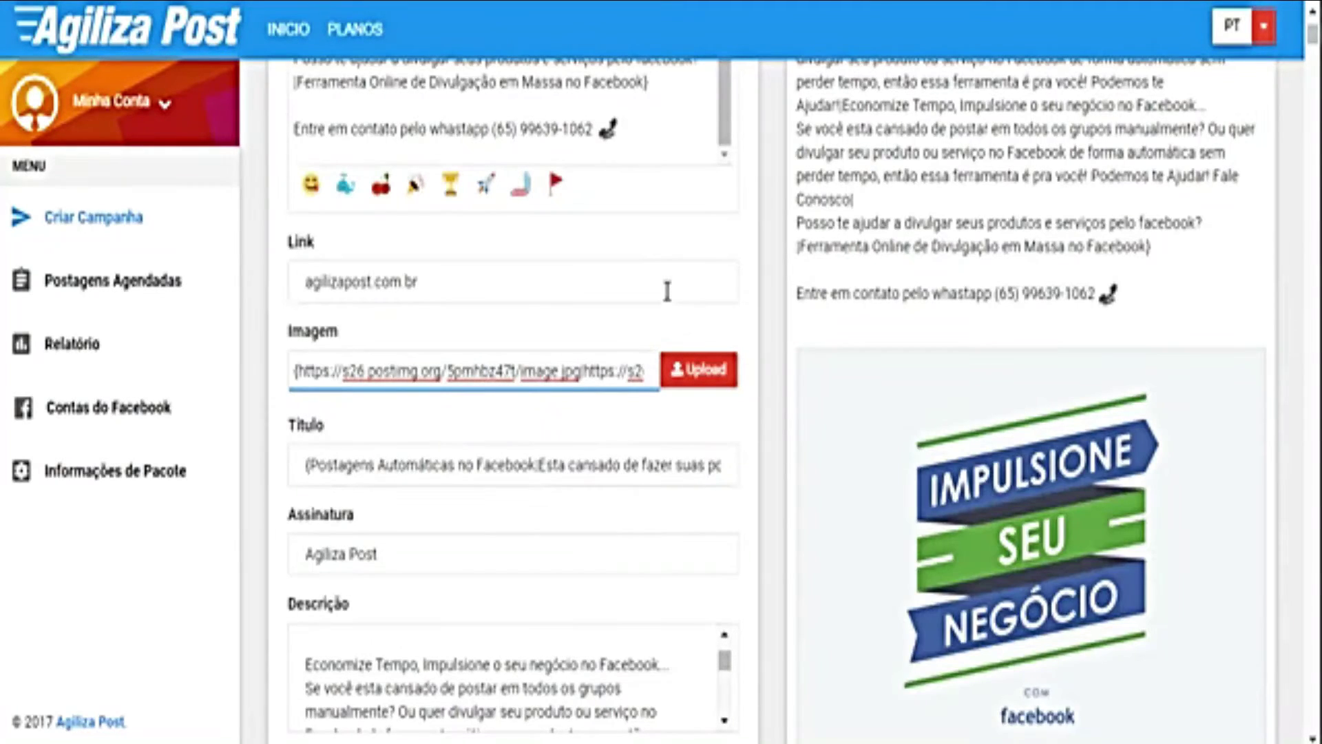
pyautogui.press('Right')
pyautogui.press('Right')
pyautogui.press('Right')
pyautogui.press('Right')
pyautogui.press('Right')
pyautogui.press('Right')
pyautogui.press('Right')
pyautogui.press('Right')
pyautogui.press('Right')
pyautogui.press('Right')
pyautogui.press('Right')
pyautogui.press('Right')
pyautogui.press('Right')
pyautogui.press('Right')
pyautogui.press('Right')
pyautogui.press('Right')
pyautogui.press('Right')
pyautogui.press('Right')
pyautogui.press('Right')
pyautogui.press('Right')
pyautogui.press('Right')
pyautogui.press('Right')
pyautogui.press('Right')
pyautogui.press('Right')
pyautogui.press('Right')
pyautogui.press('Right')
pyautogui.press('Right')
pyautogui.press('Right')
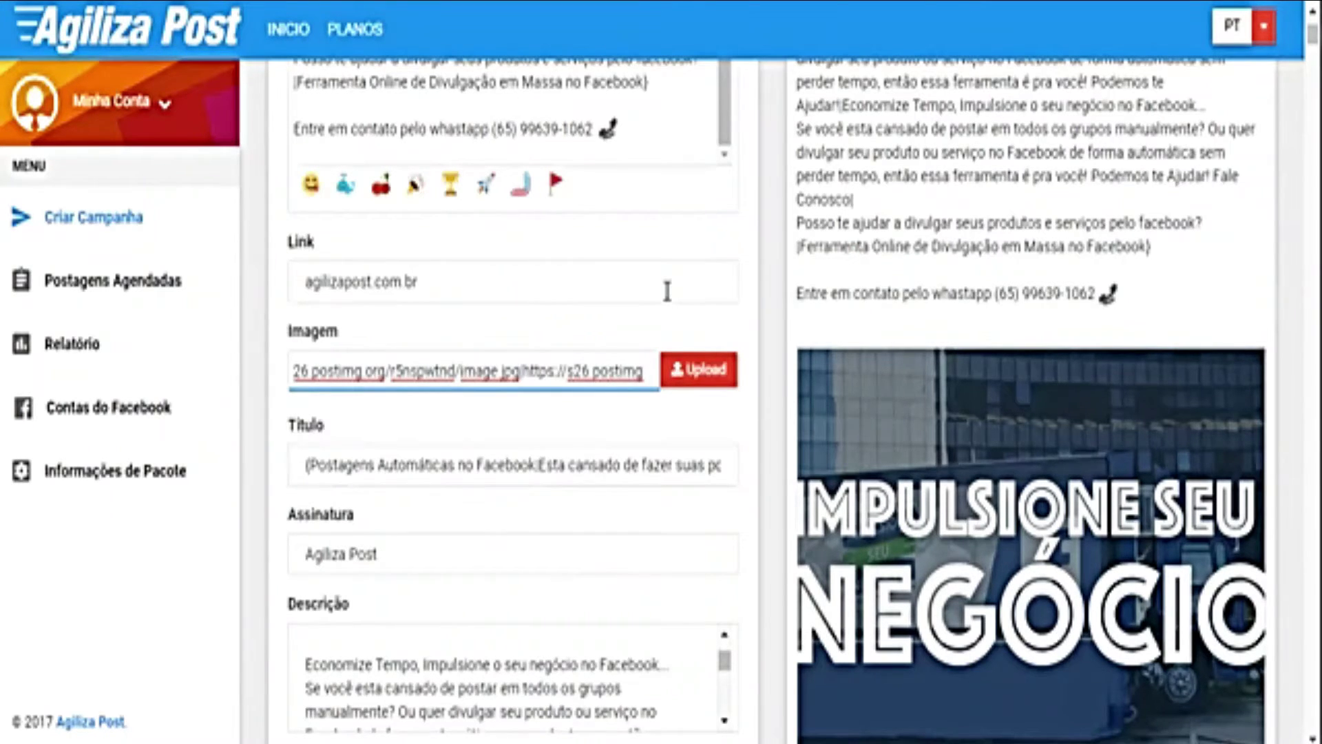
pyautogui.tripleClick(667, 291)
# Step: Save the campaign as 'Campanha do Agiliza Video Apresentação' via Salvar Campanha
pyautogui.click(770, 304)
pyautogui.scroll(-7, 792, 345)
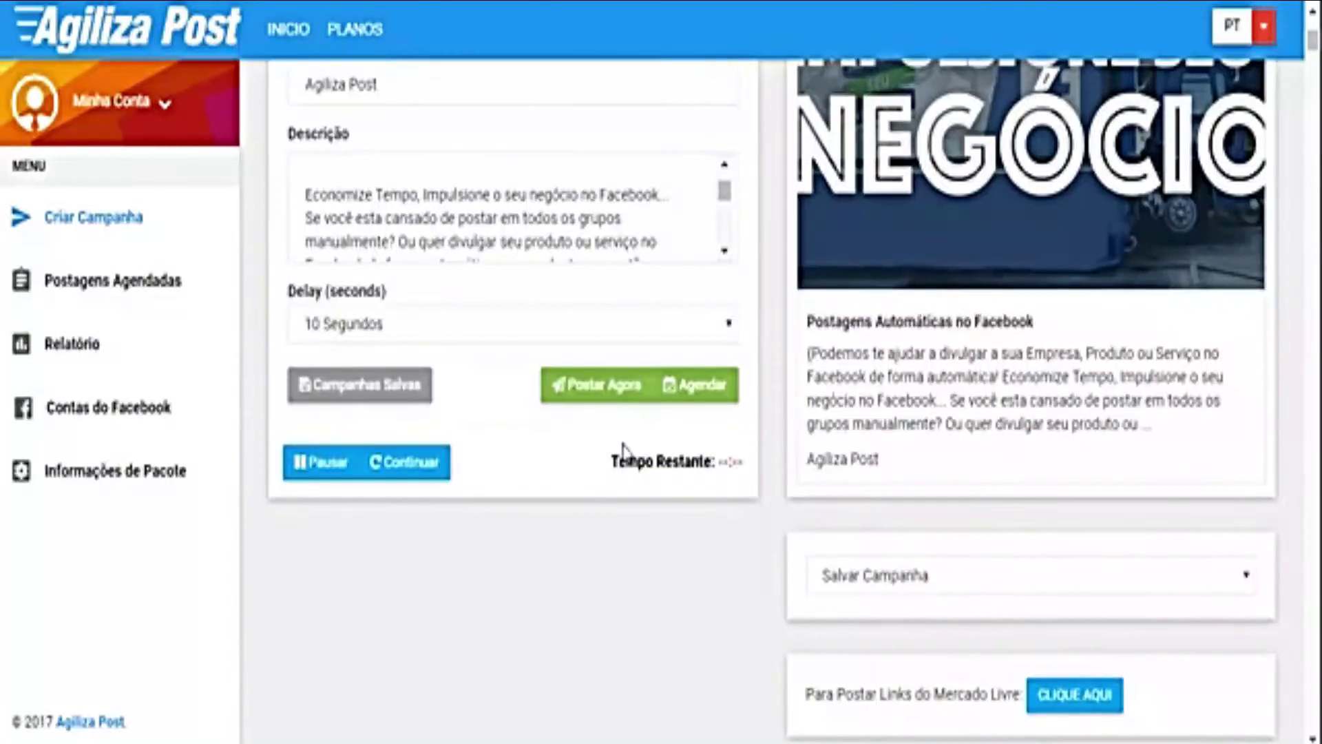
pyautogui.click(324, 384)
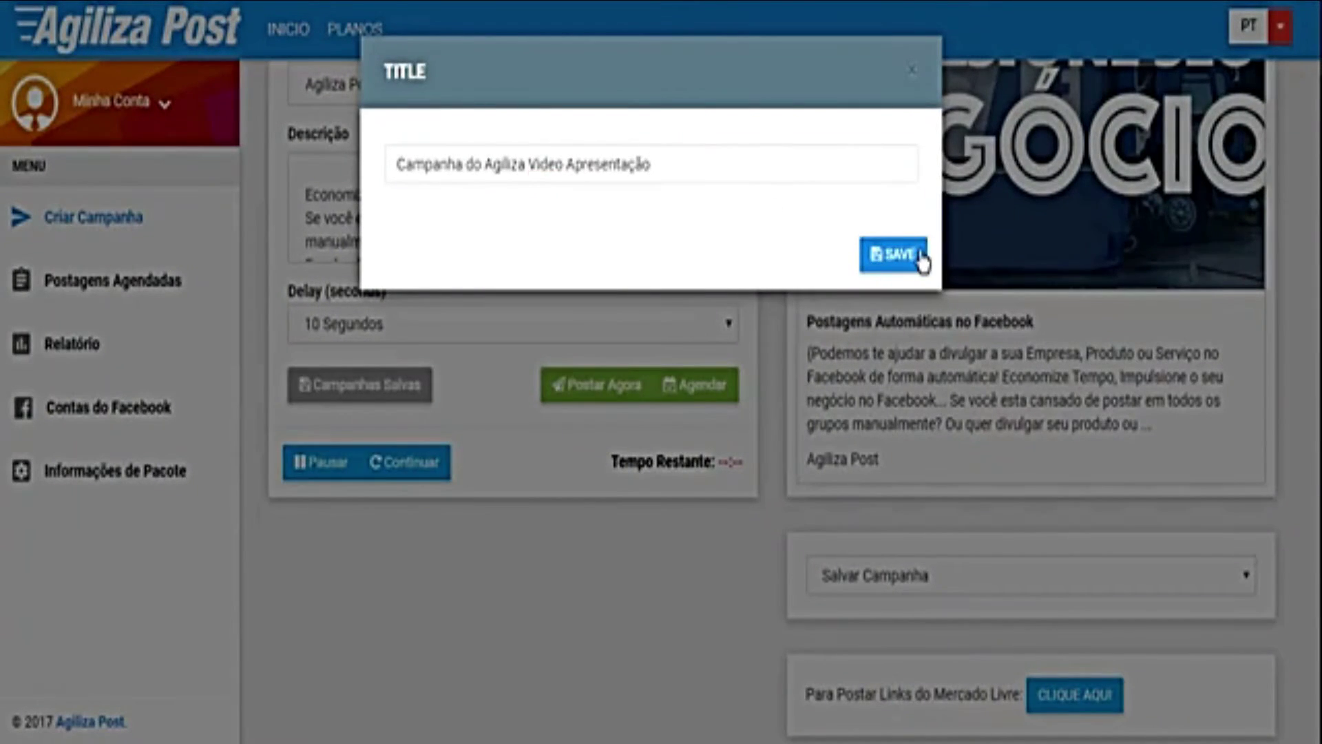
pyautogui.click(919, 255)
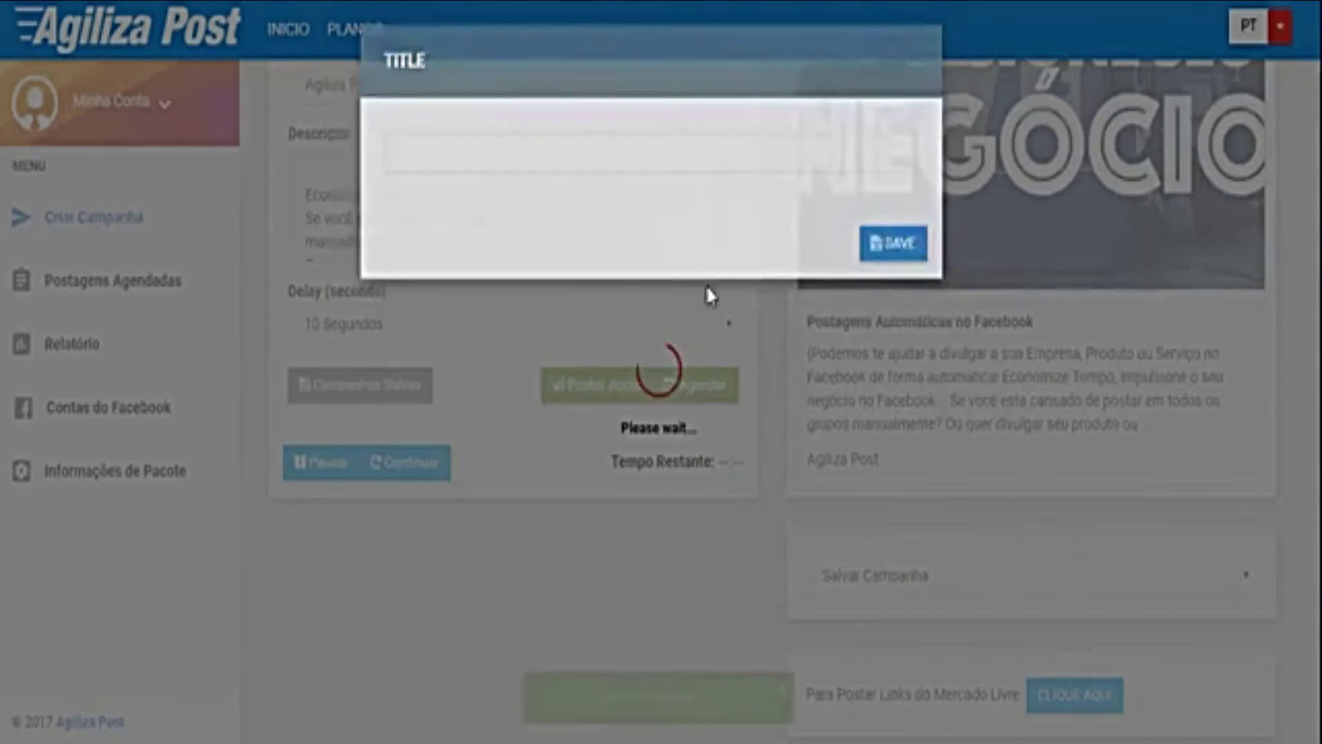
pyautogui.scroll(3, 699, 481)
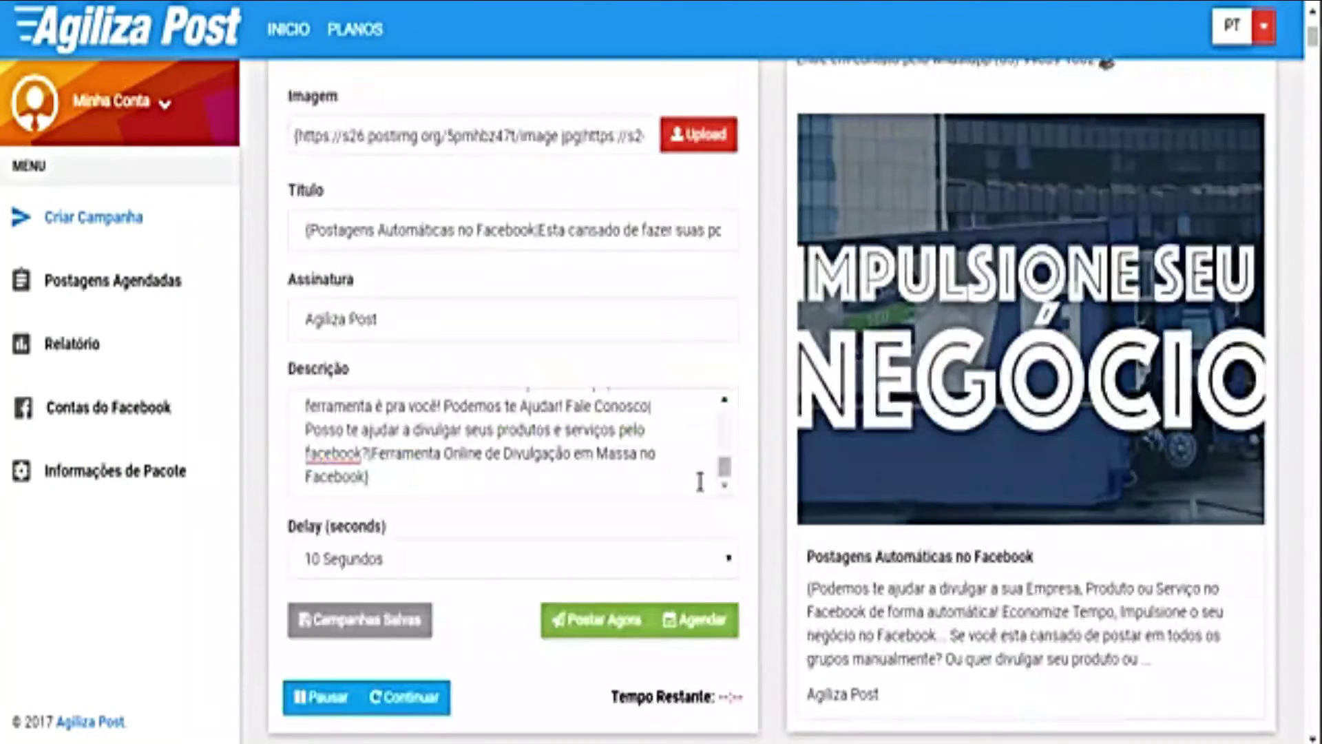
pyautogui.scroll(-3, 754, 453)
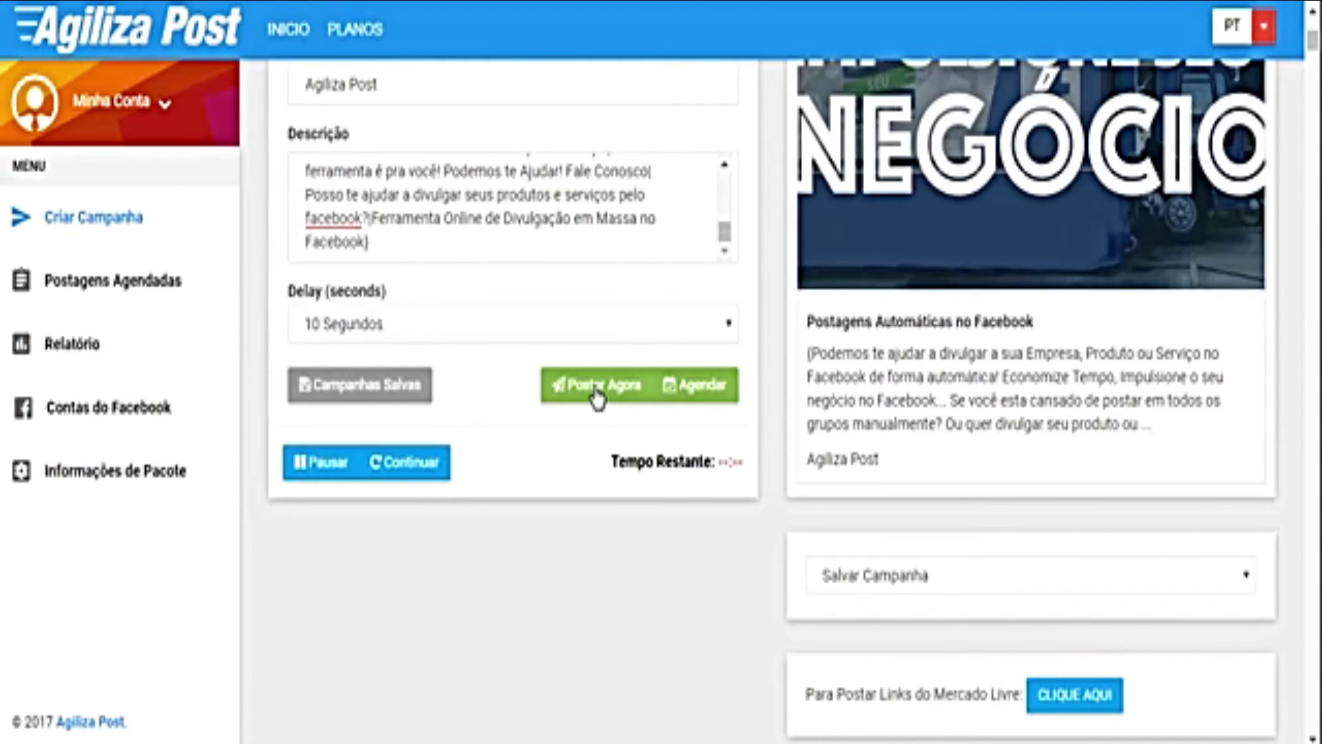
# Step: Keep all Facebook accounts as the posting source and limit targets to groups only
pyautogui.scroll(-8, 634, 526)
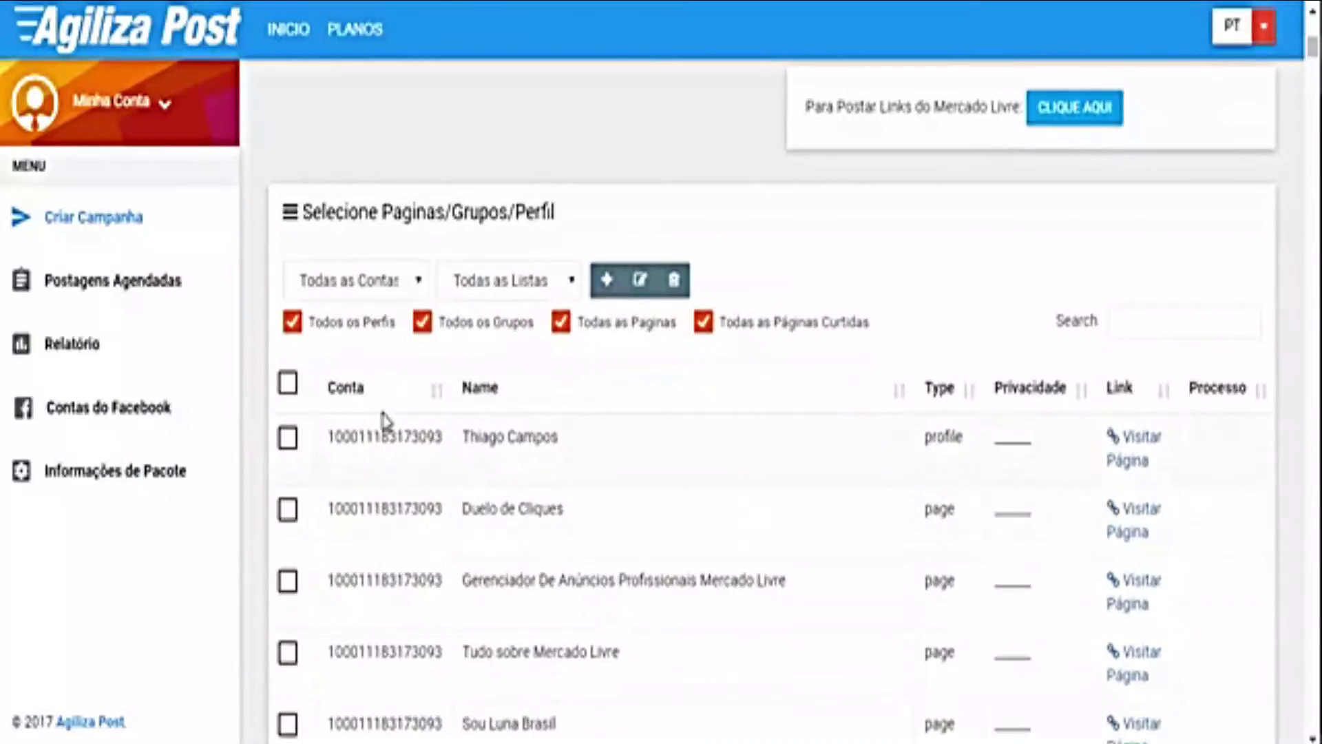
pyautogui.click(384, 283)
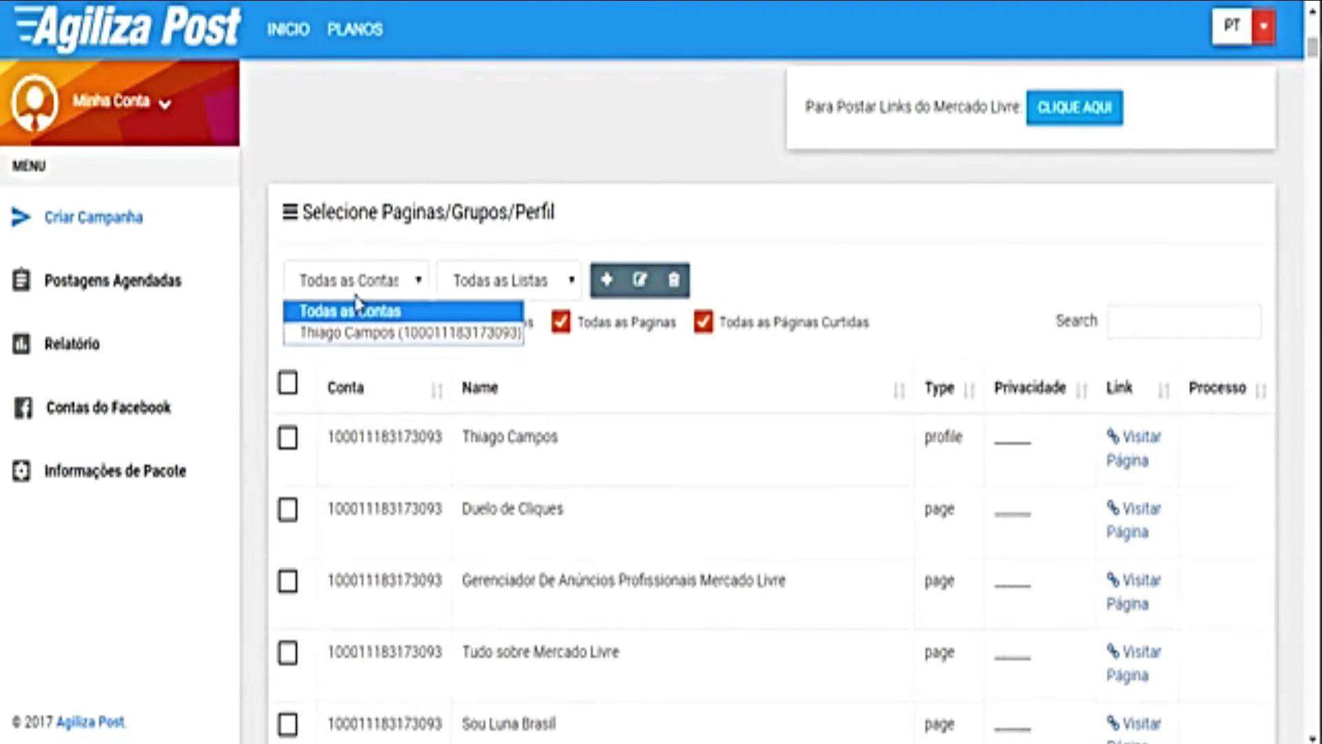
pyautogui.click(411, 238)
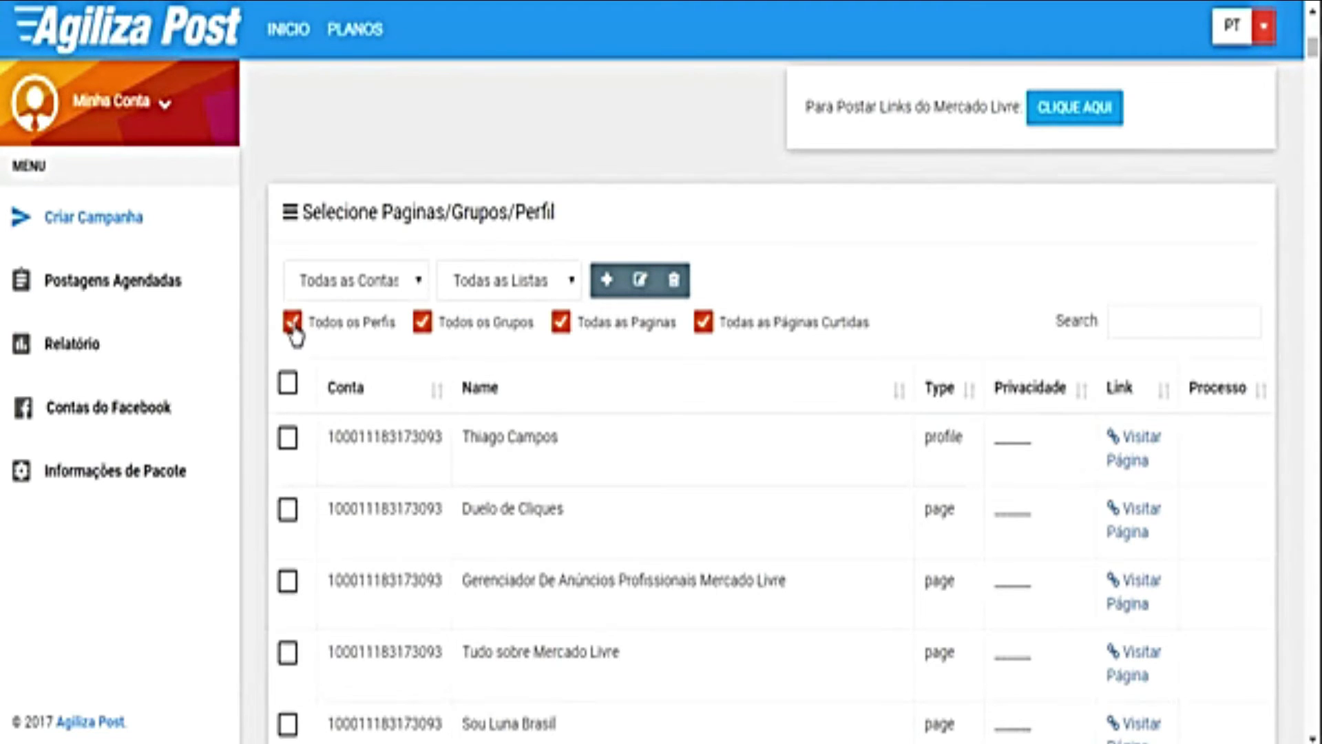
pyautogui.click(704, 329)
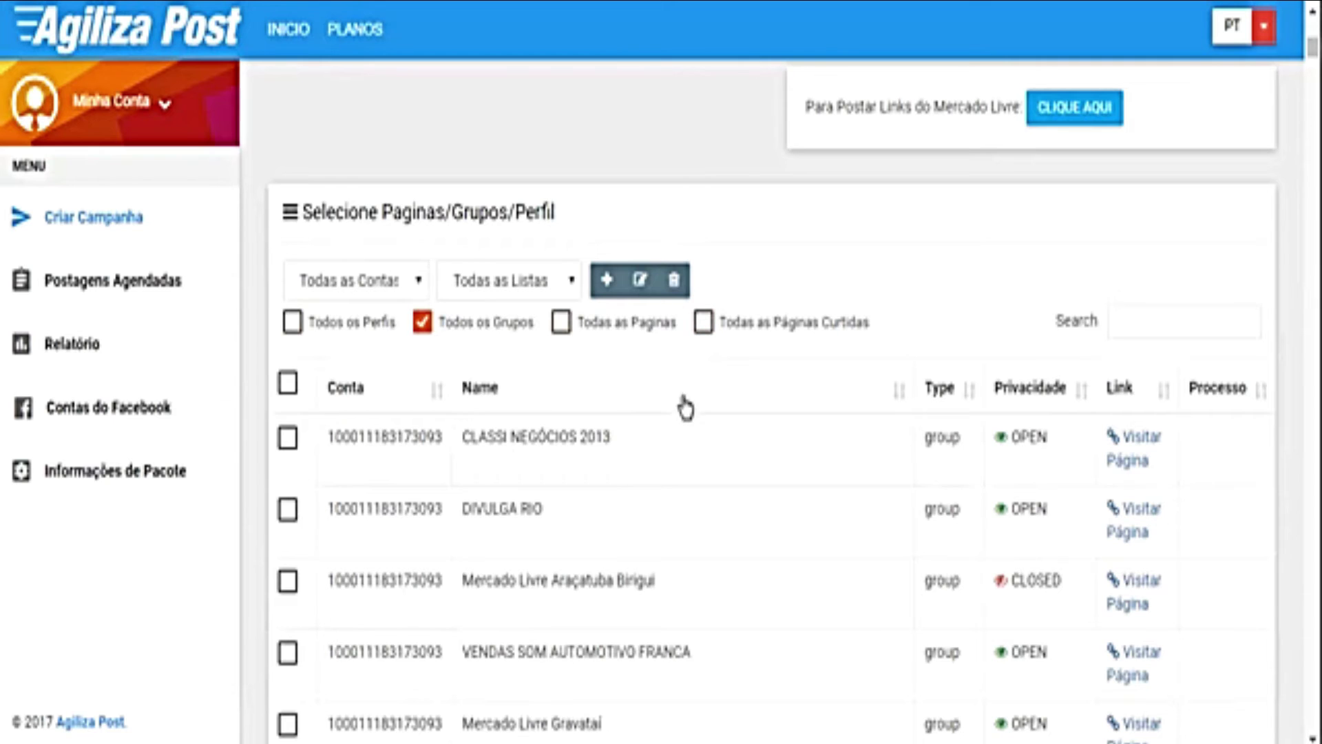
# Step: Tick the Mercado Livre Gravataí and Mercado livre de BIRIGUI groups as targets
pyautogui.scroll(-3, 738, 466)
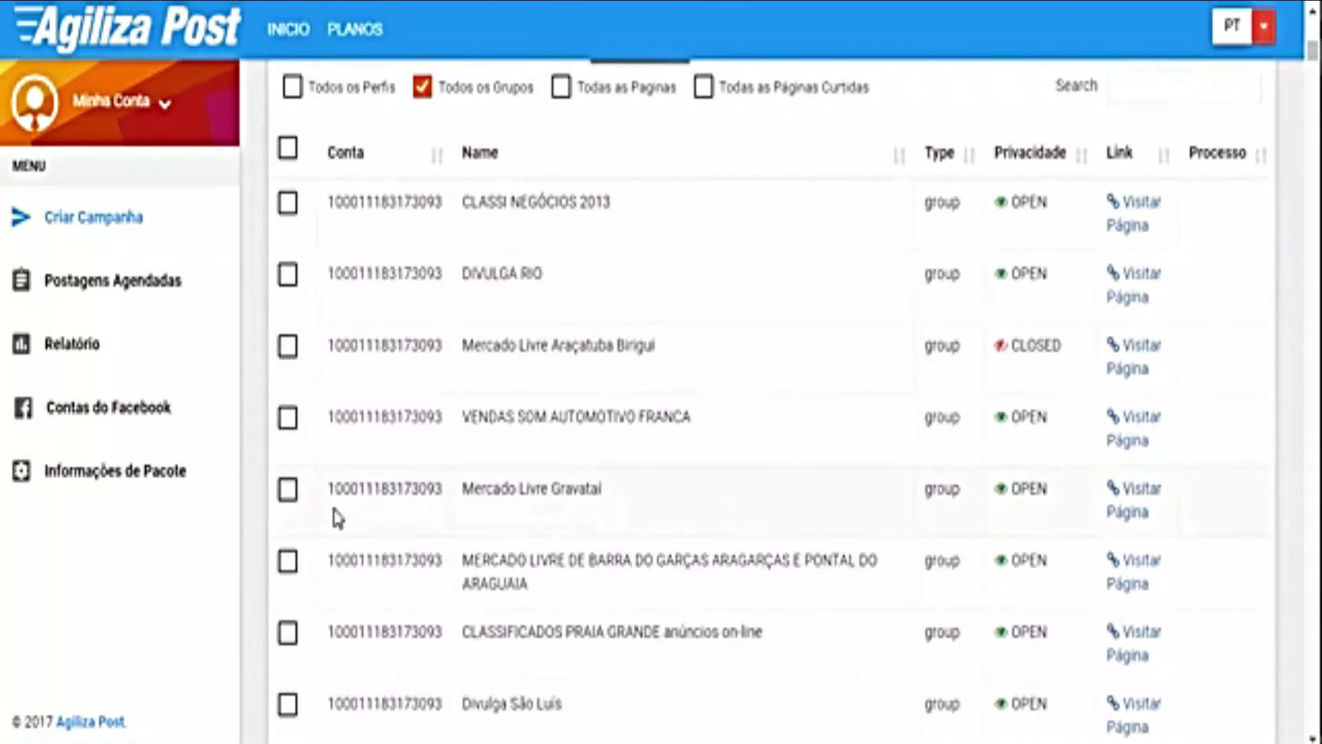
pyautogui.click(284, 498)
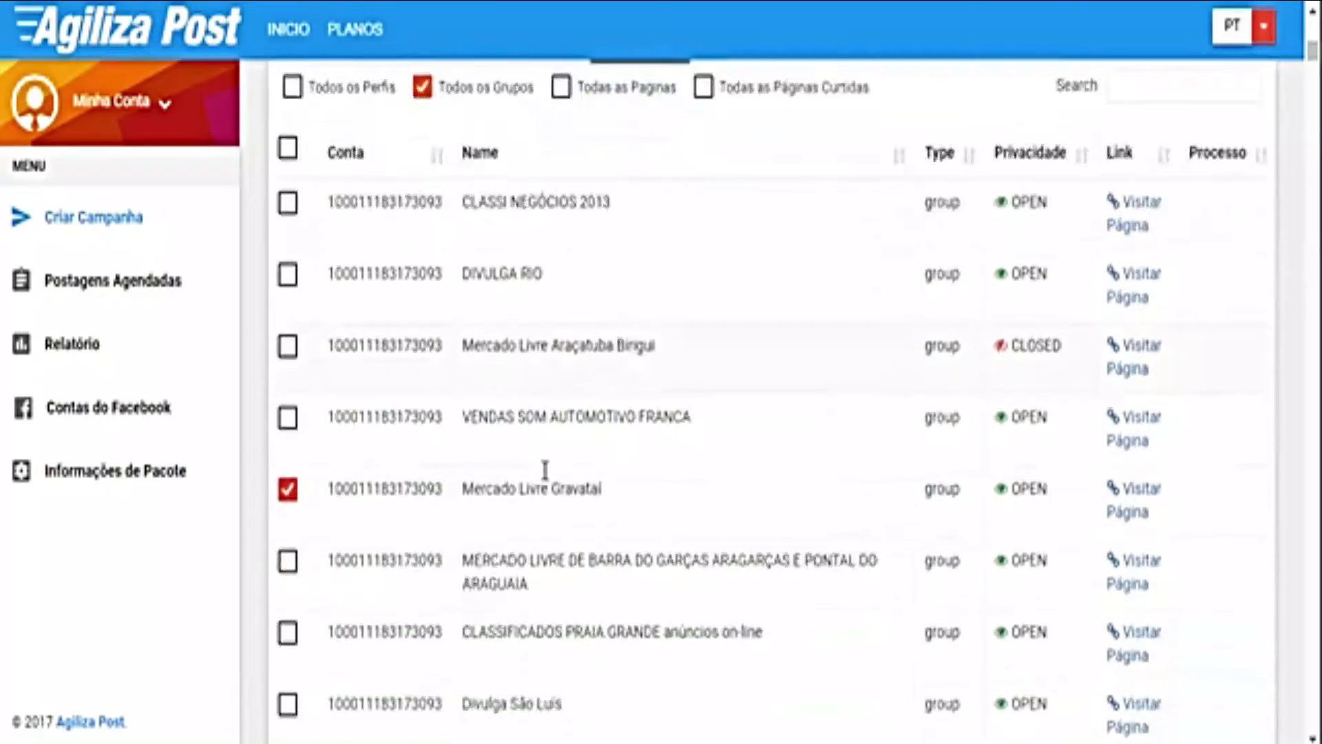
pyautogui.scroll(-3, 471, 532)
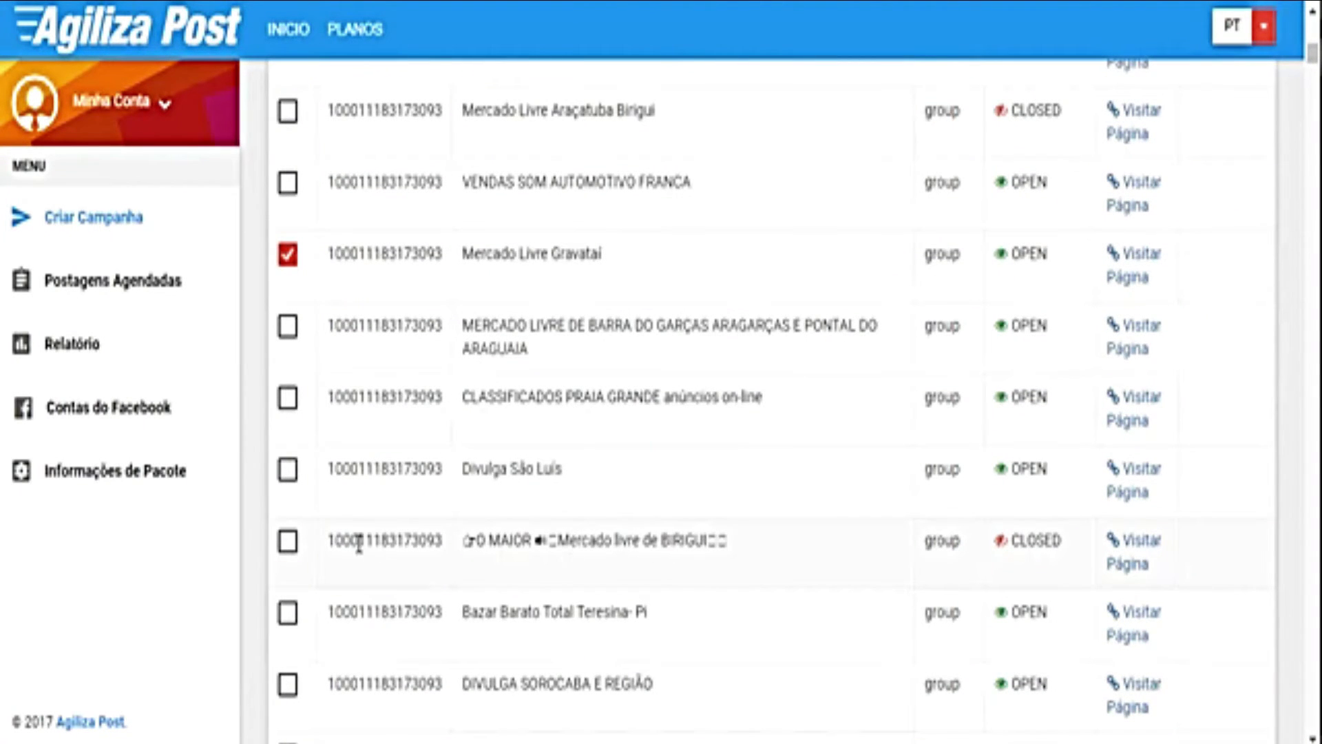
pyautogui.click(288, 544)
pyautogui.scroll(10, 678, 527)
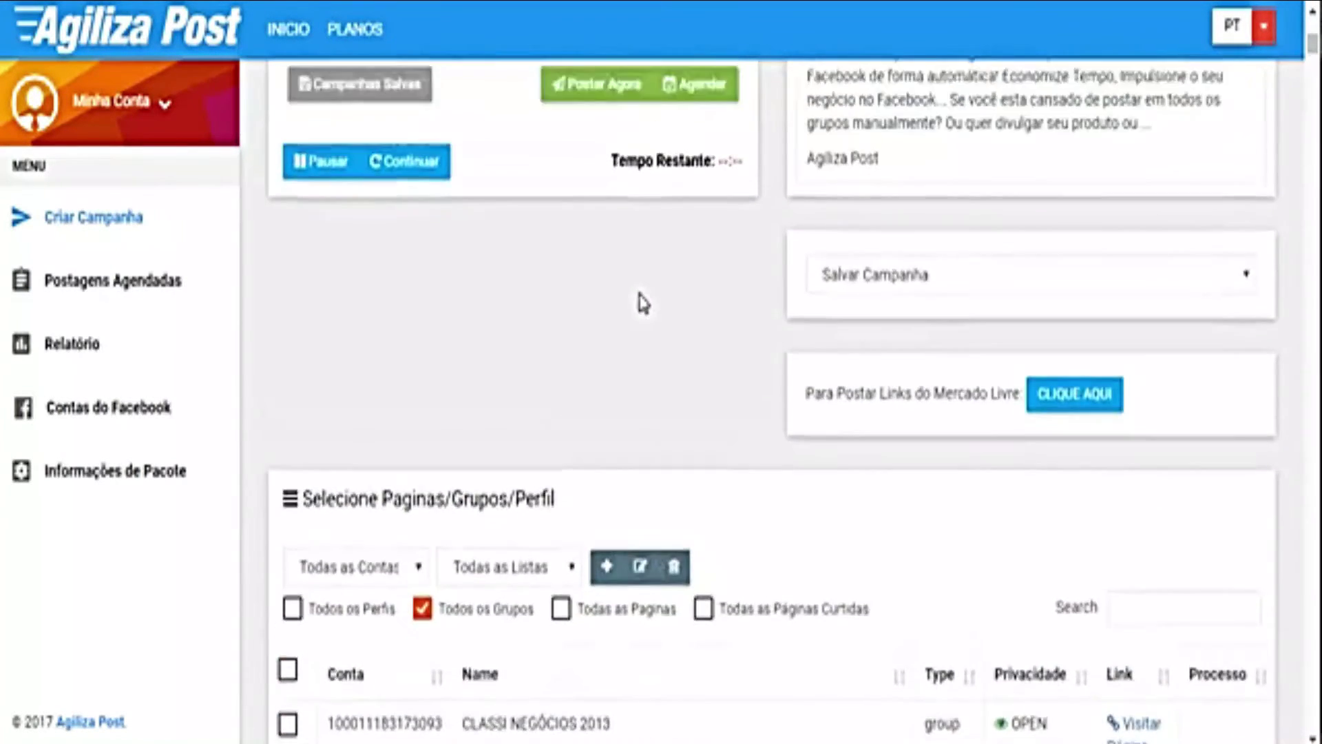
# Step: Open the Agendar panel, showing the 1-minute delay, 15-minute pause and 2017-09-18 end date
pyautogui.scroll(8, 643, 304)
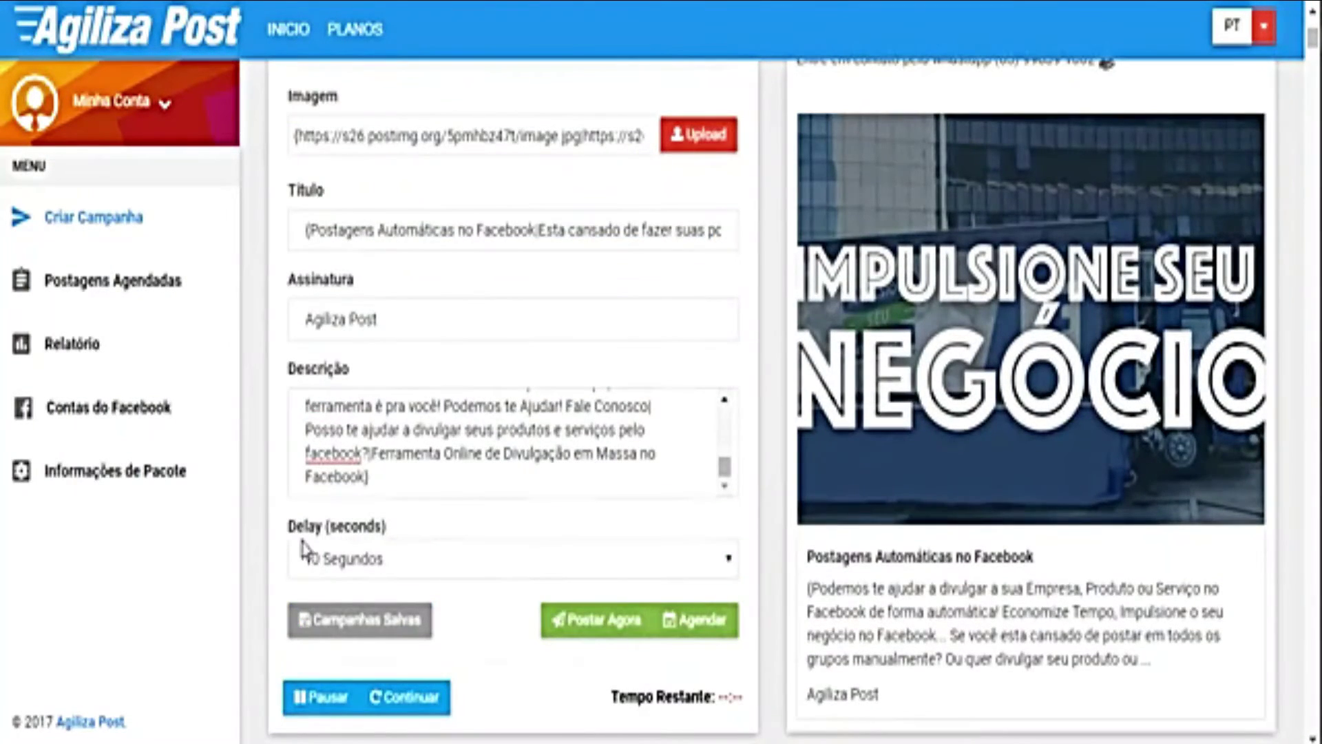
pyautogui.moveTo(289, 526); pyautogui.dragTo(374, 527)
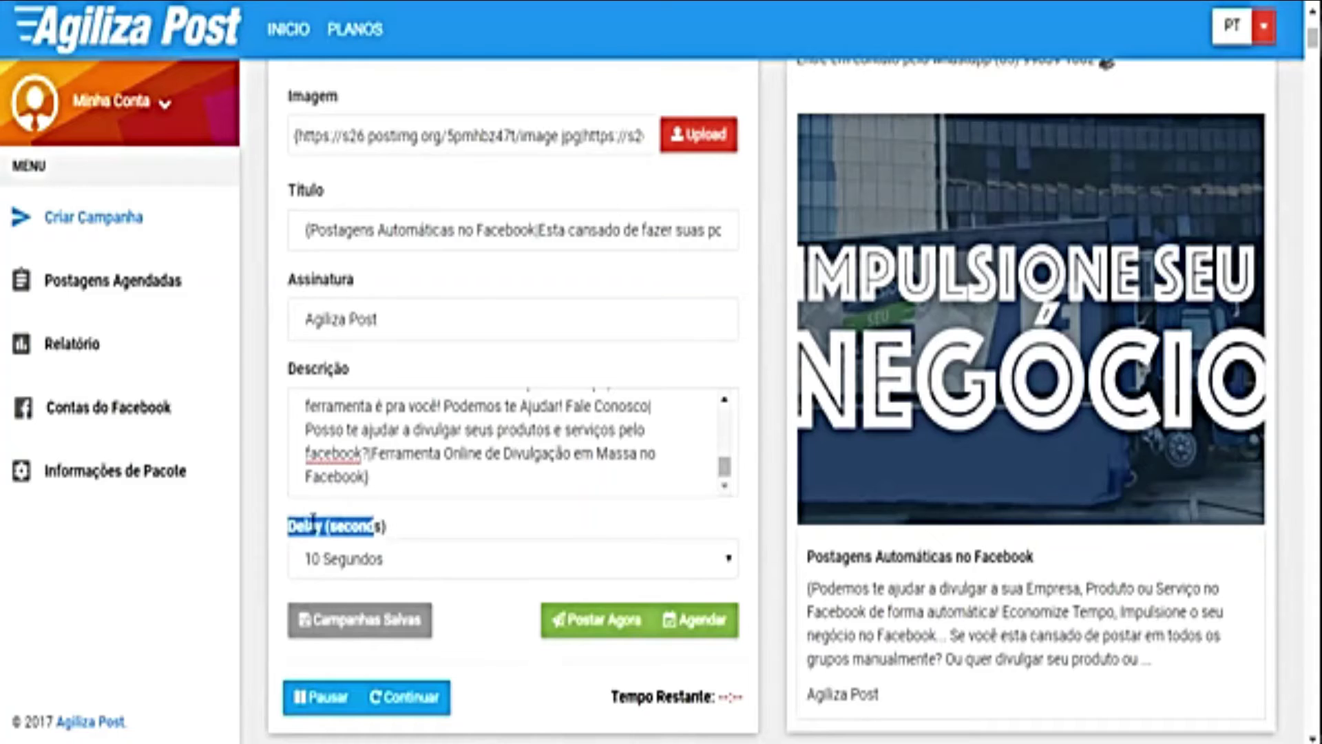
pyautogui.doubleClick(305, 526)
pyautogui.click(332, 525)
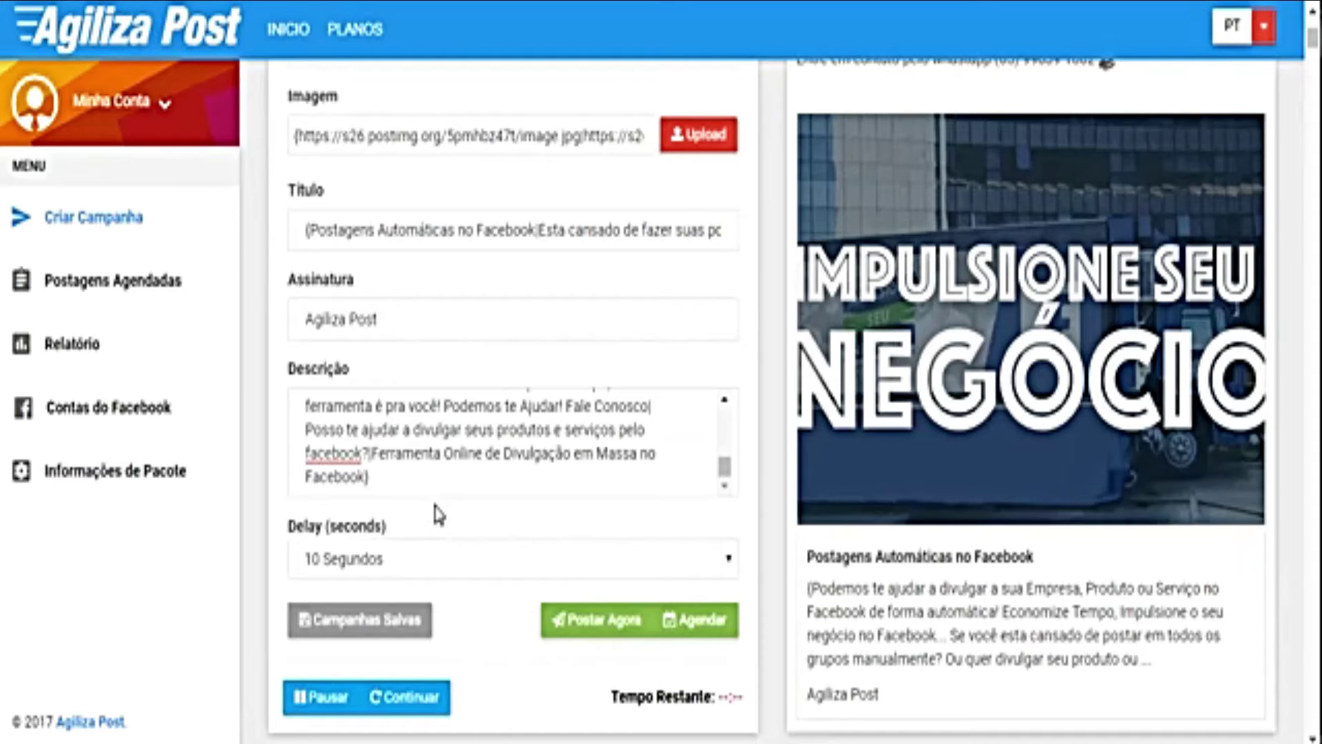
pyautogui.scroll(-3, 436, 508)
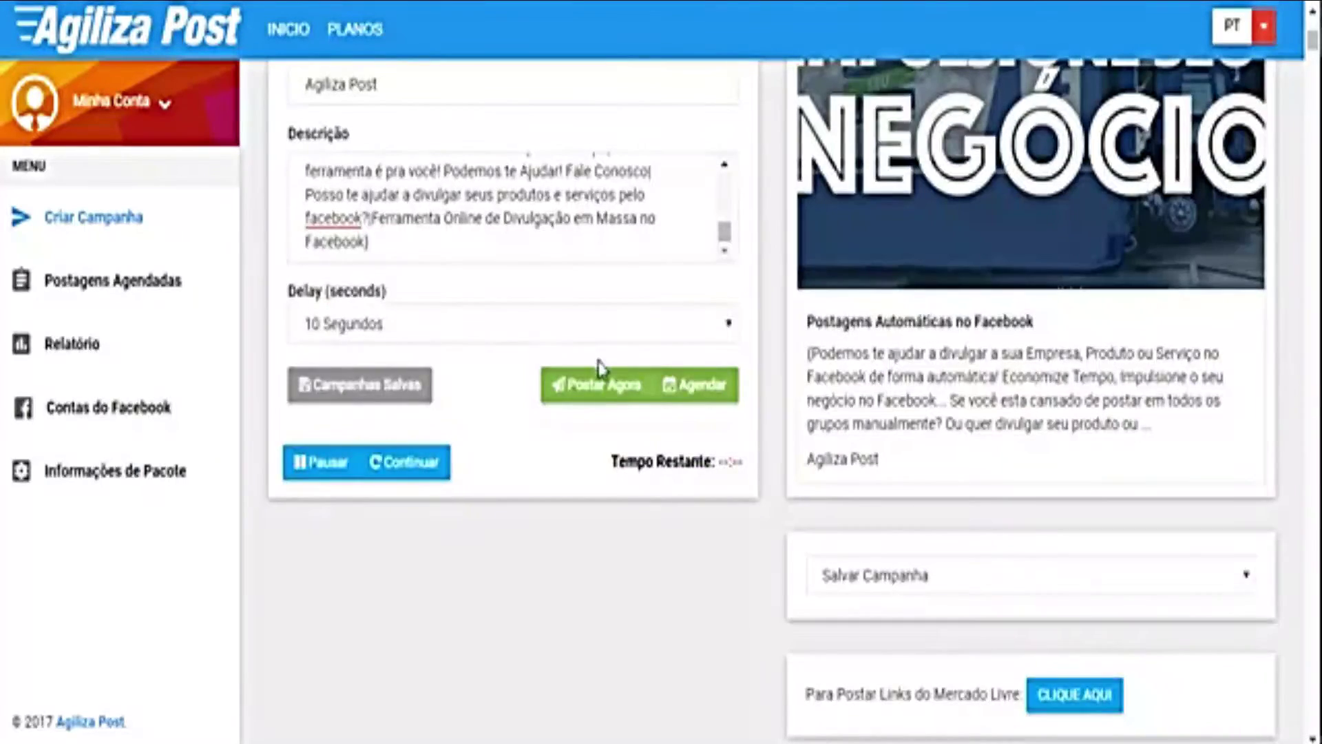
pyautogui.click(601, 371)
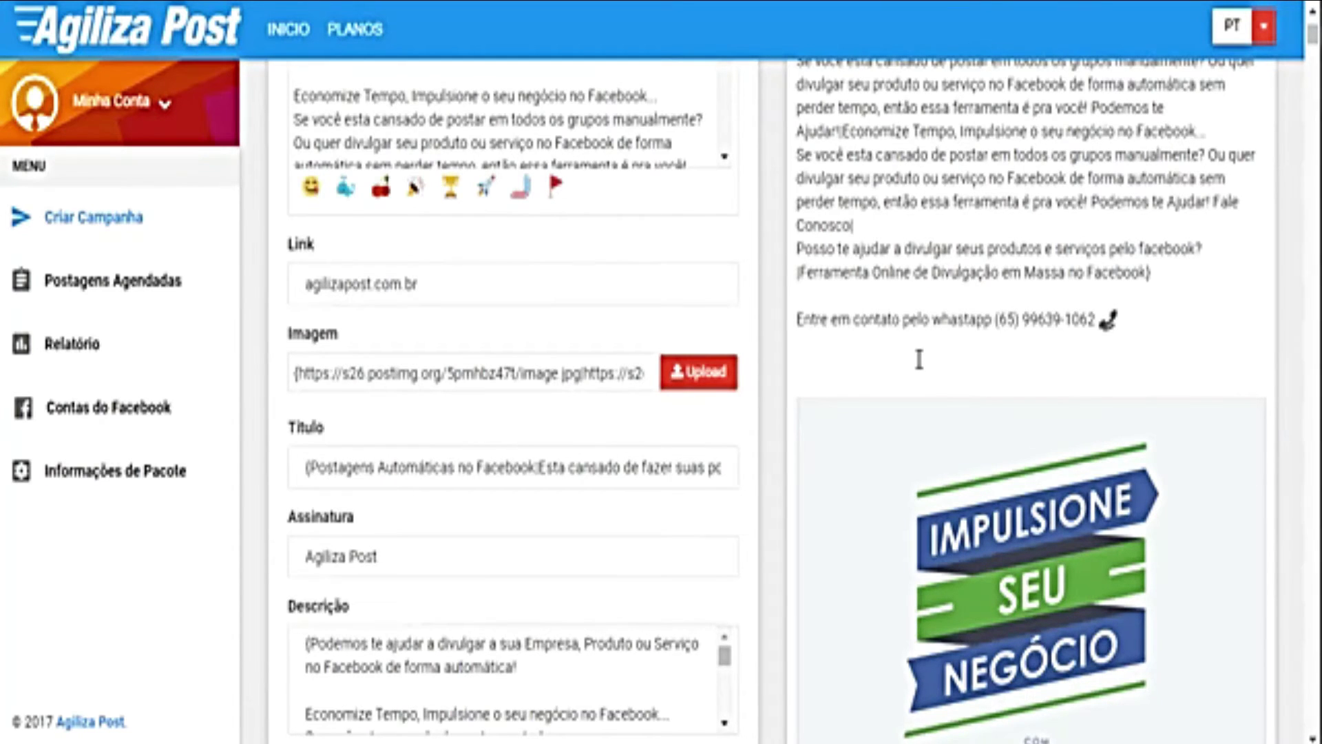
pyautogui.scroll(-7, 525, 570)
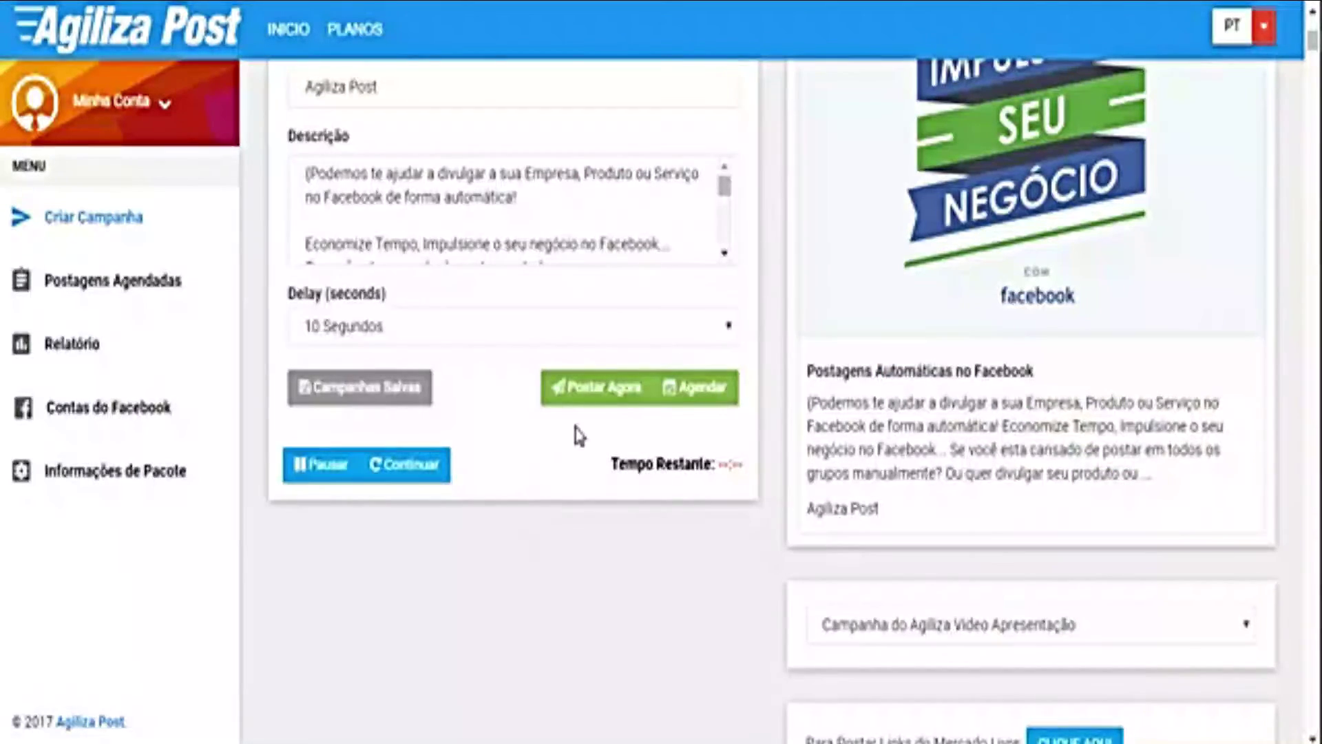
pyautogui.click(709, 398)
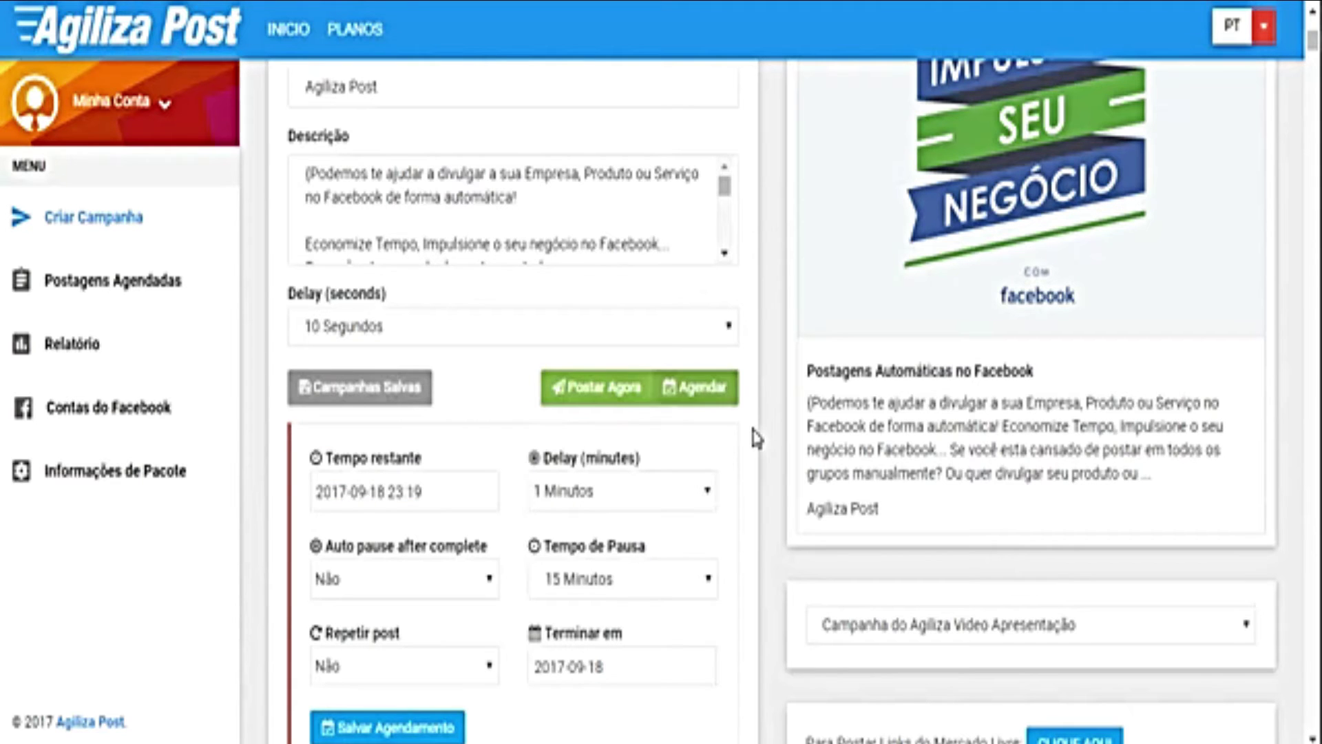
# Step: Set the delay between posts to 10 Minutos
pyautogui.scroll(-2, 756, 438)
pyautogui.scroll(-2, 756, 438)
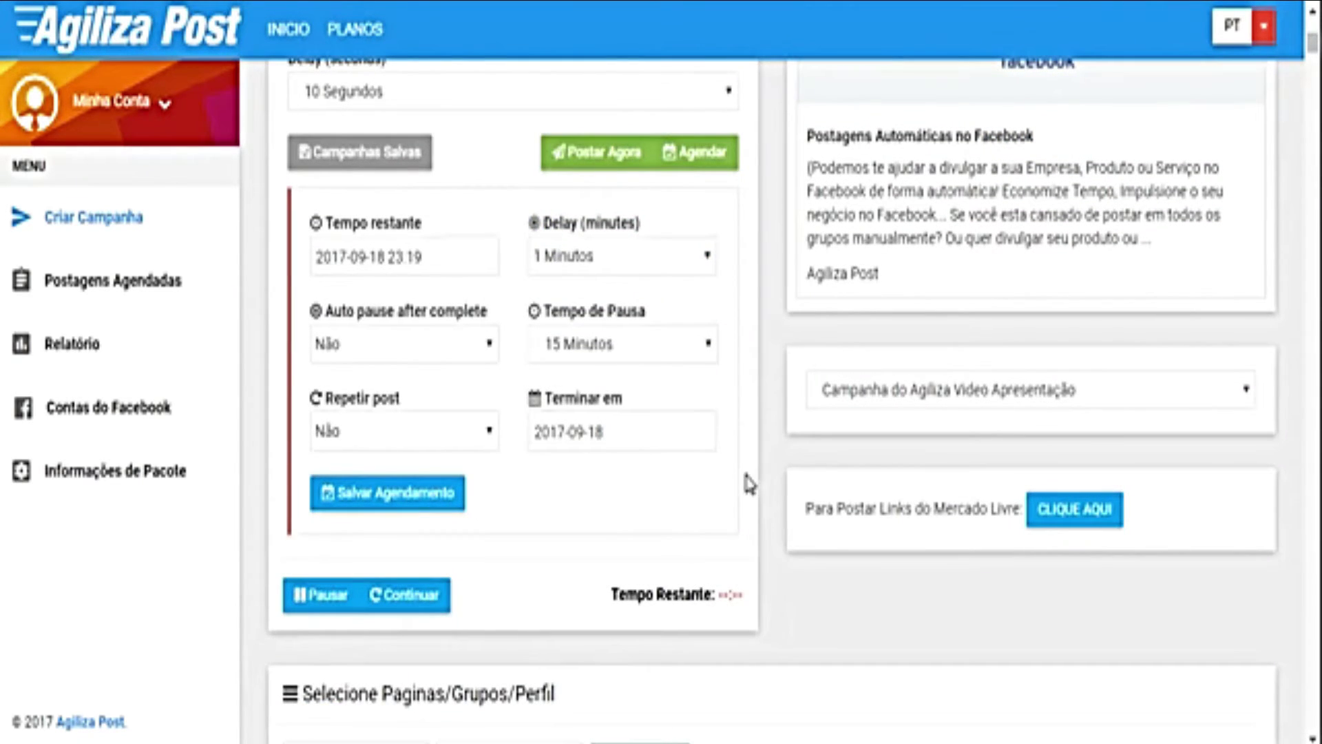
pyautogui.doubleClick(551, 223)
pyautogui.moveTo(629, 220); pyautogui.dragTo(641, 224)
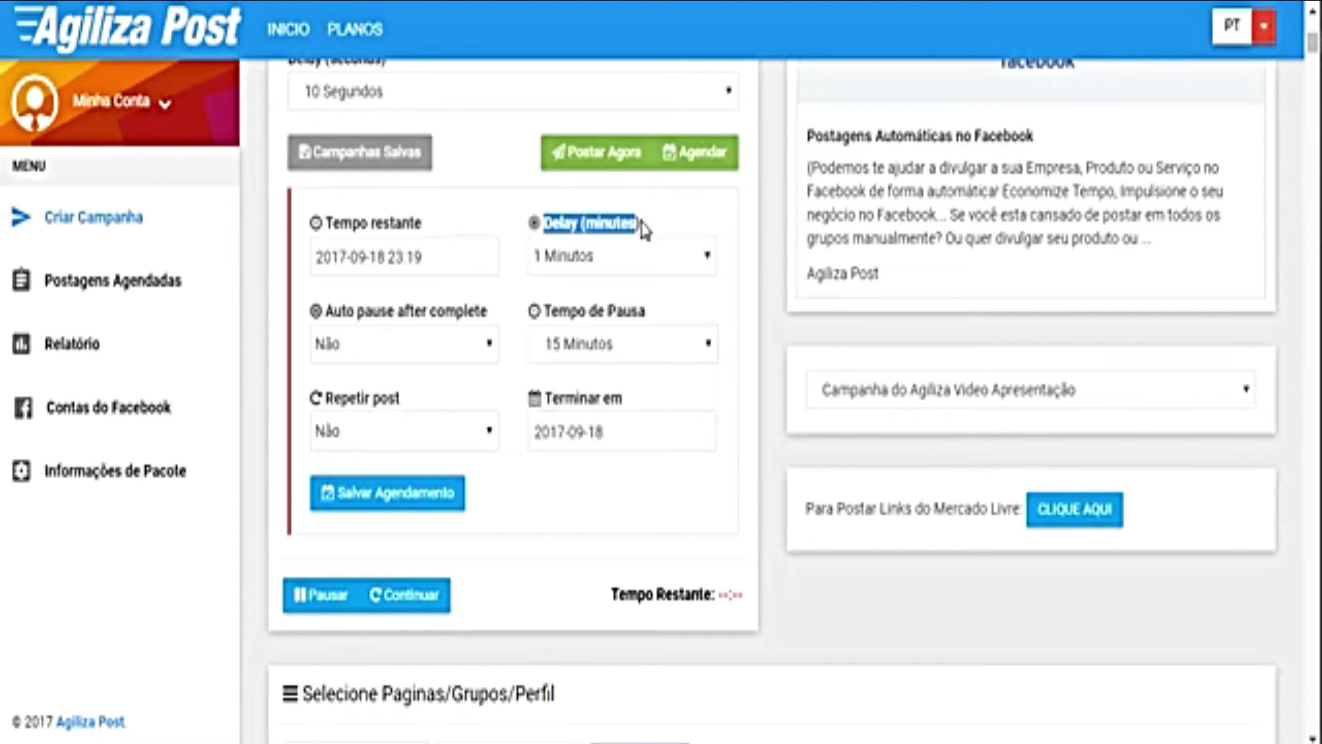
pyautogui.click(556, 233)
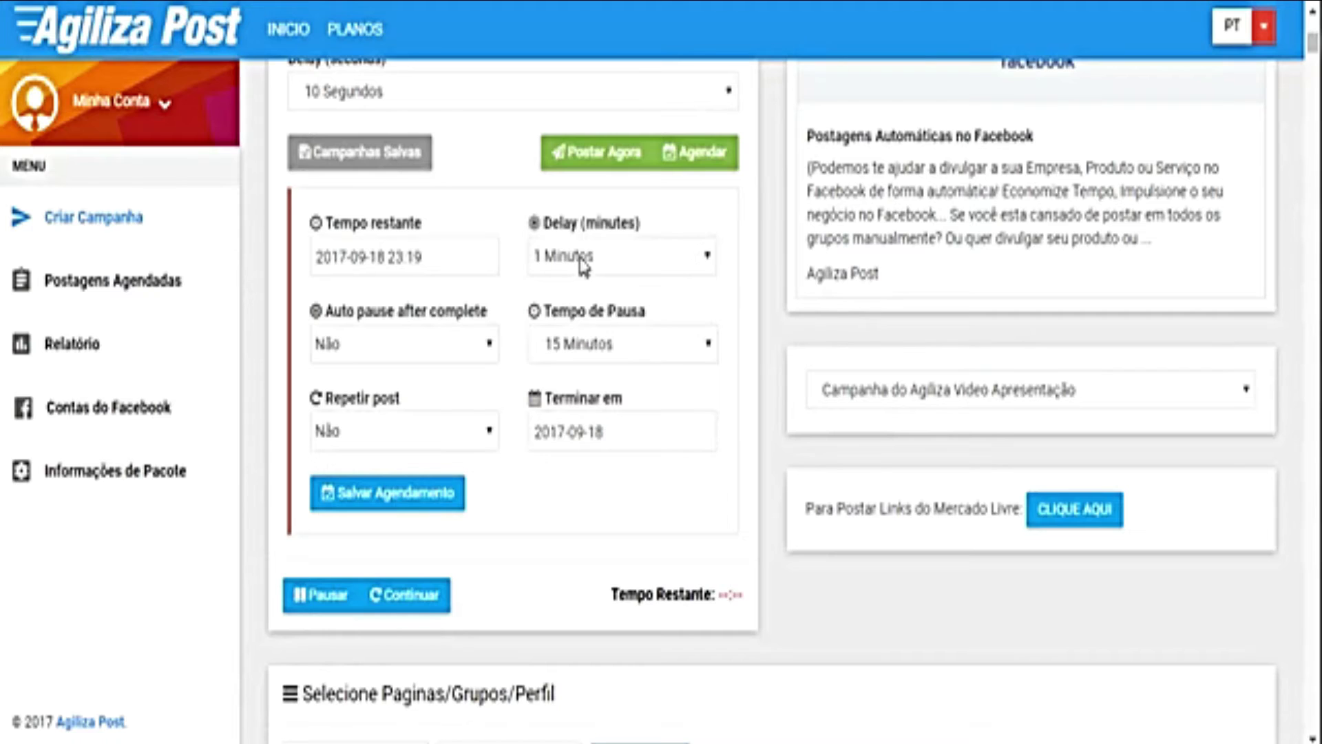
pyautogui.moveTo(552, 221); pyautogui.dragTo(608, 221)
pyautogui.click(609, 220)
pyautogui.click(568, 265)
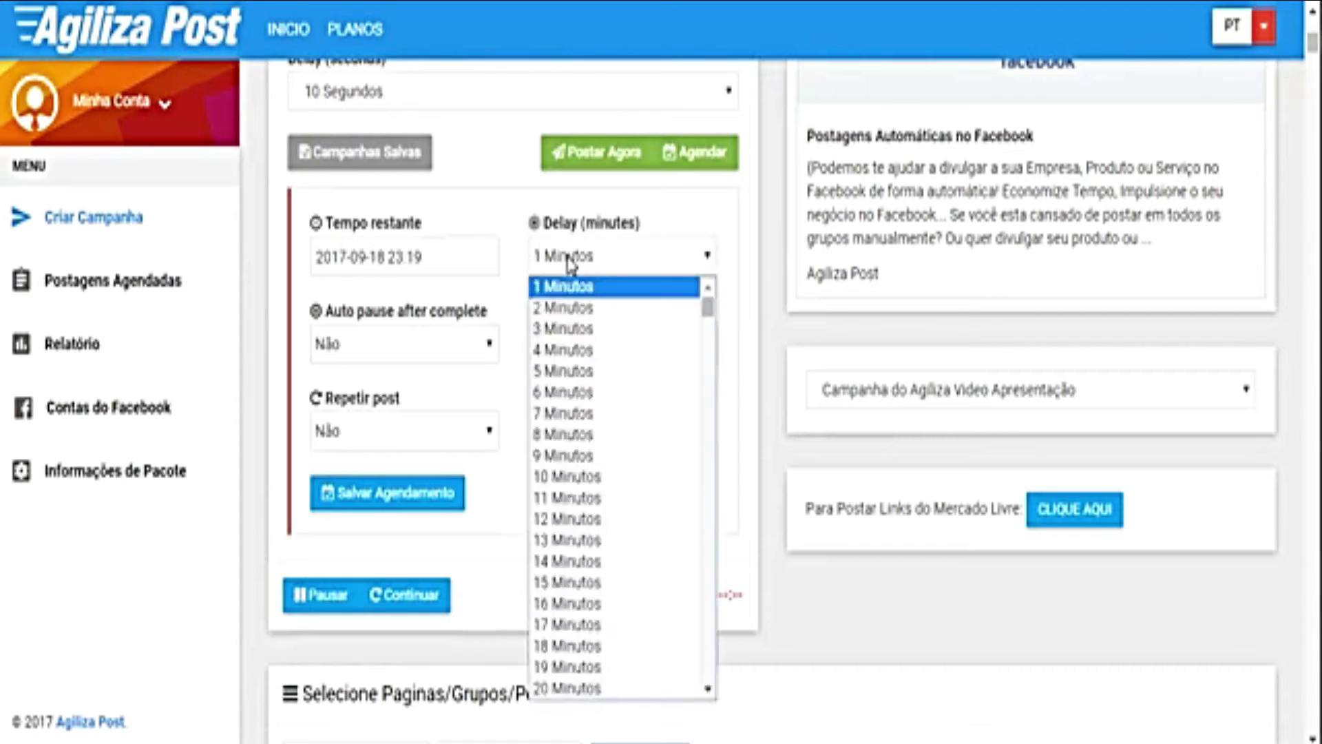
pyautogui.click(566, 316)
pyautogui.doubleClick(587, 222)
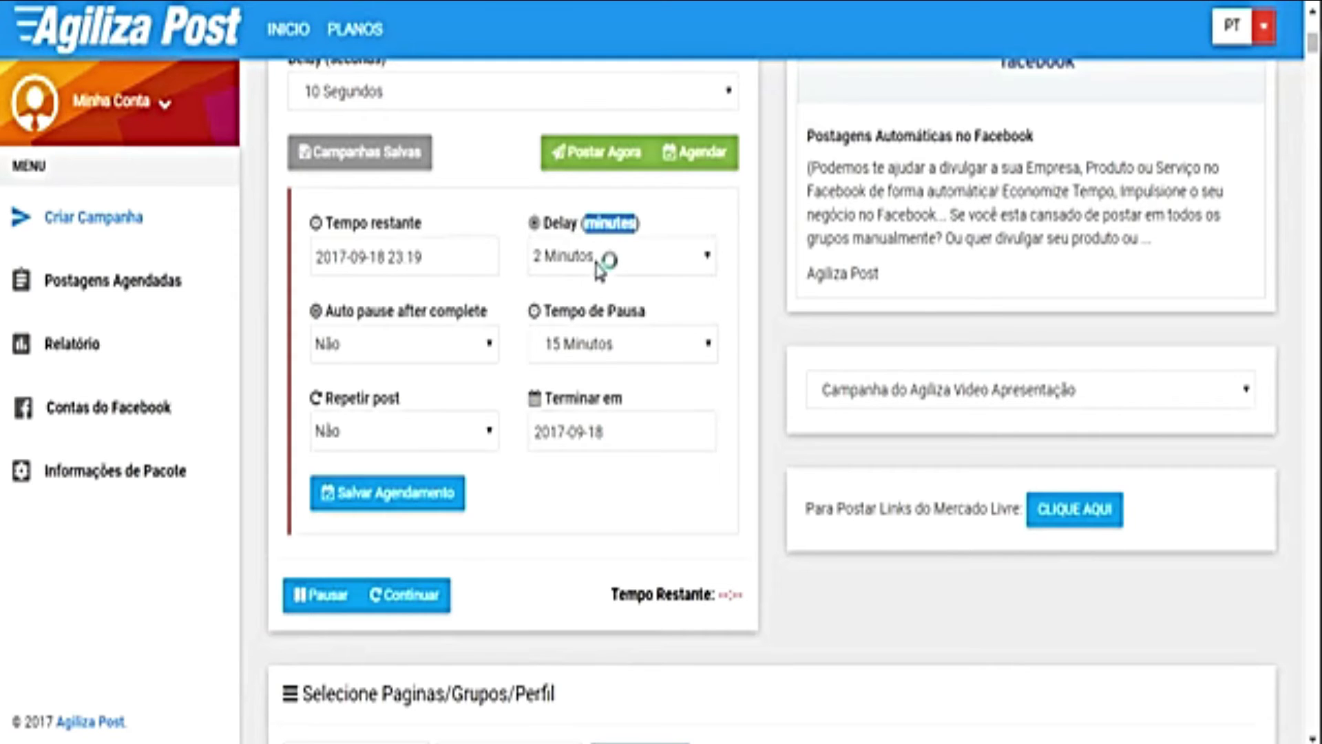
pyautogui.click(605, 258)
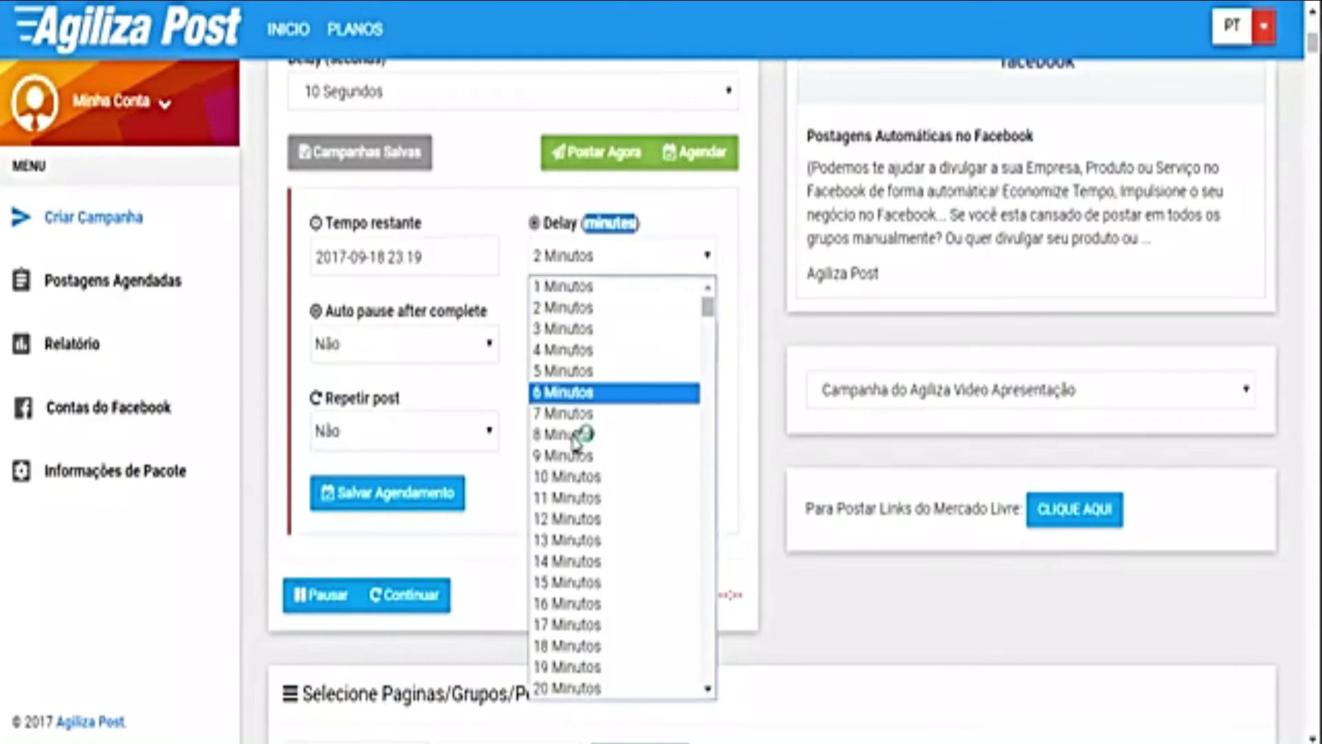
pyautogui.click(582, 472)
pyautogui.click(662, 224)
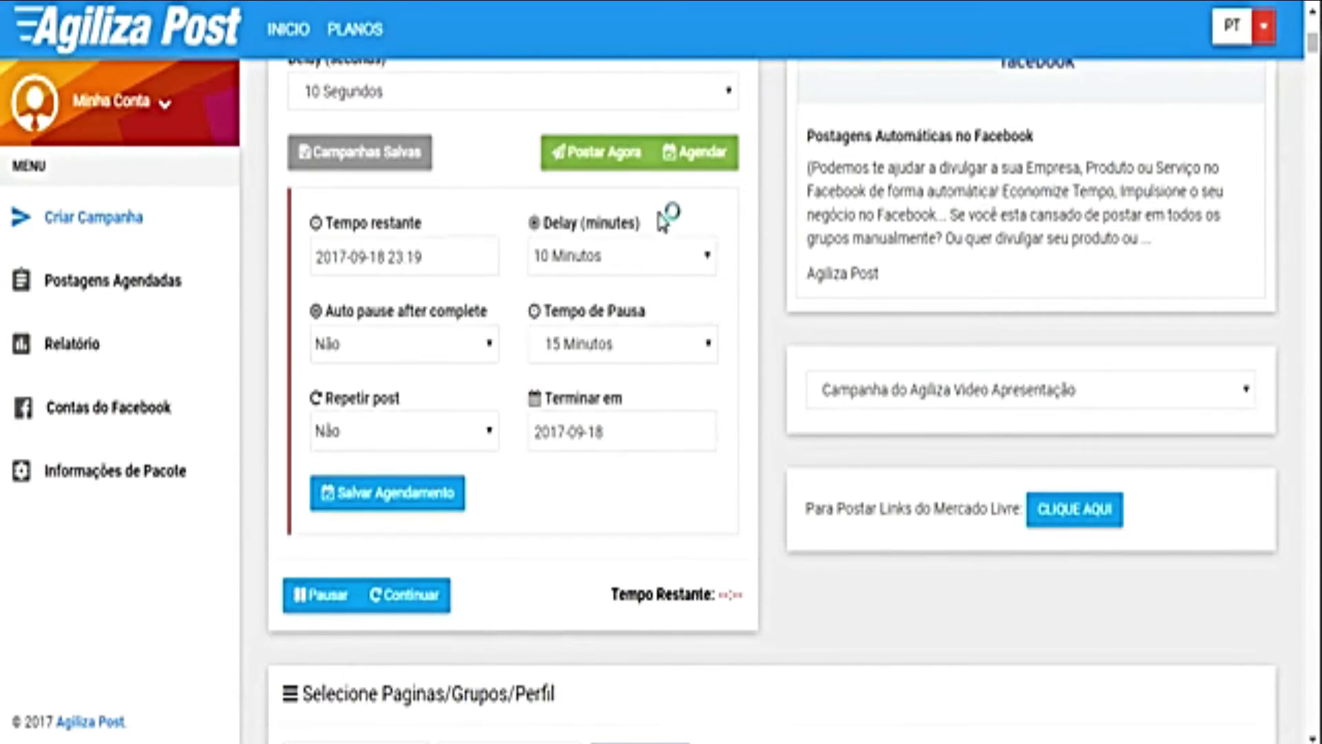
# Step: Auto-pause after every 10 posts with a 300 Minutos pause length
pyautogui.click(418, 348)
pyautogui.click(416, 348)
pyautogui.click(418, 348)
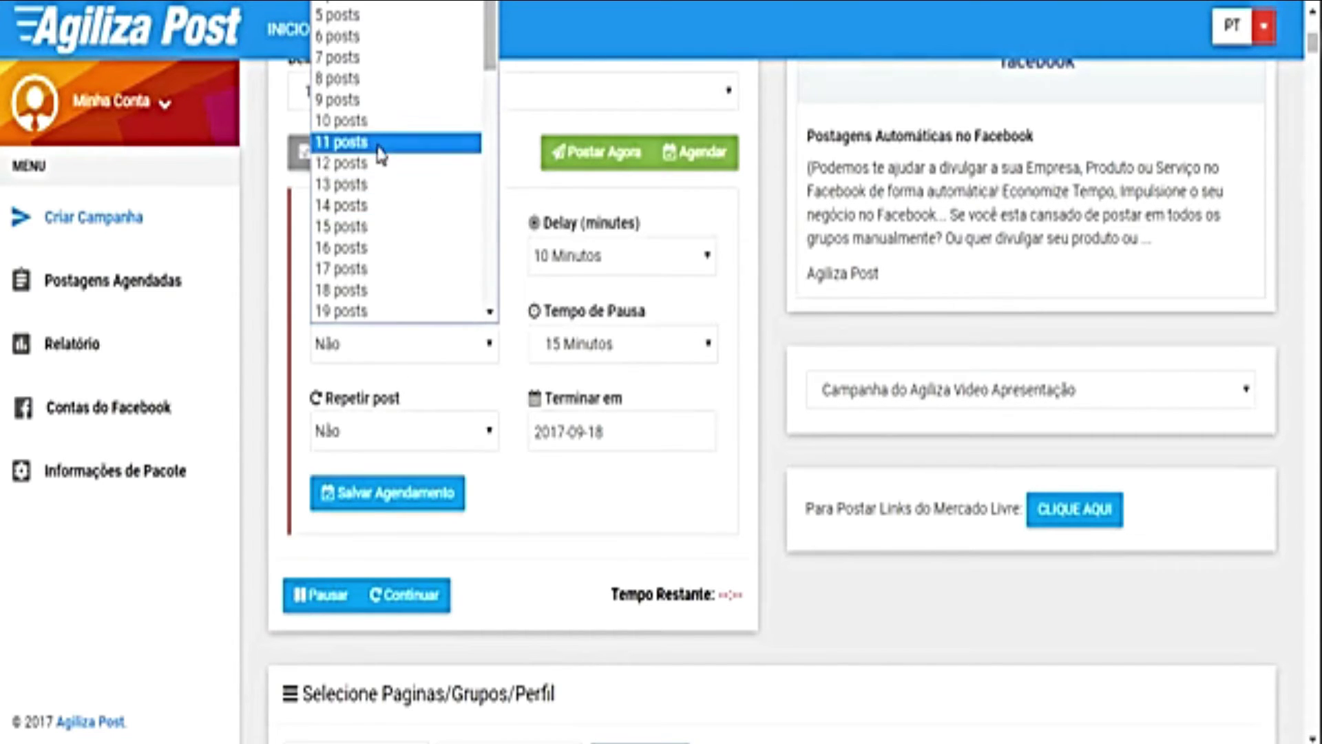
pyautogui.click(378, 124)
pyautogui.click(631, 350)
pyautogui.scroll(-20, 629, 165)
pyautogui.scroll(7, 593, 181)
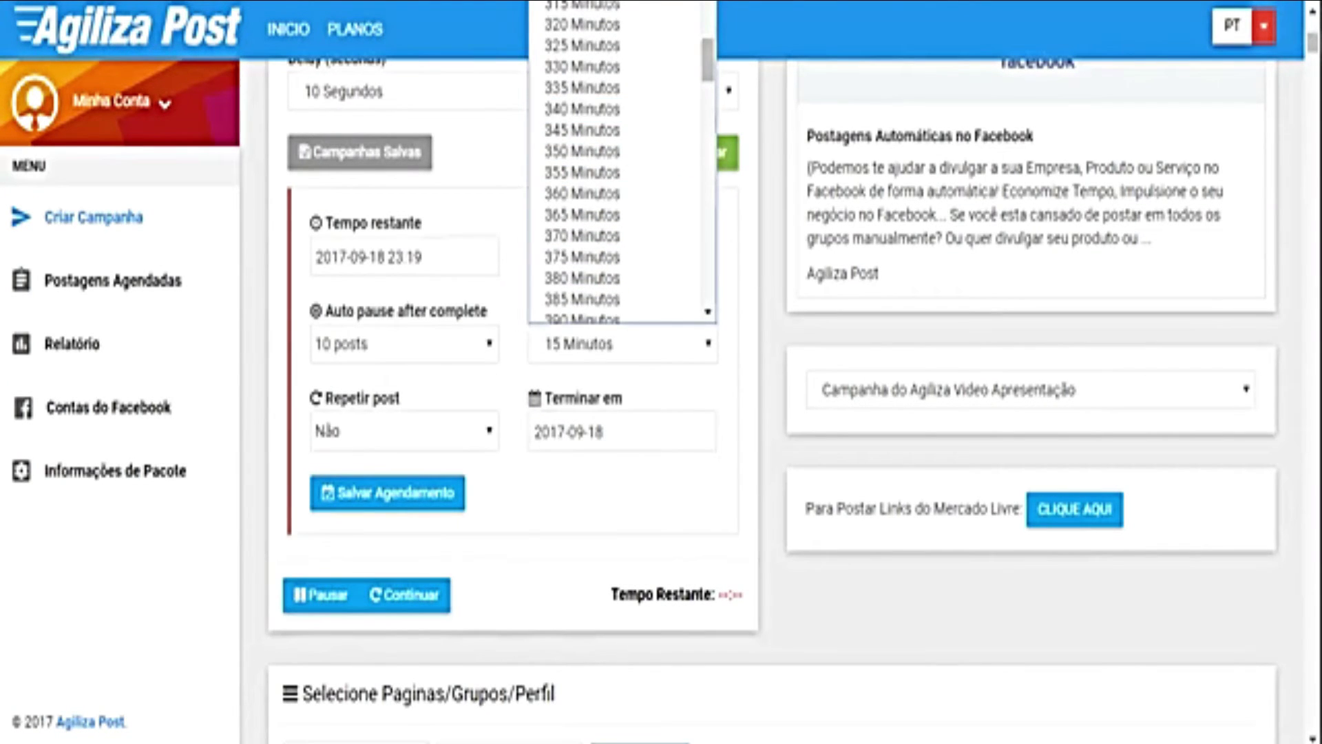
pyautogui.click(592, 188)
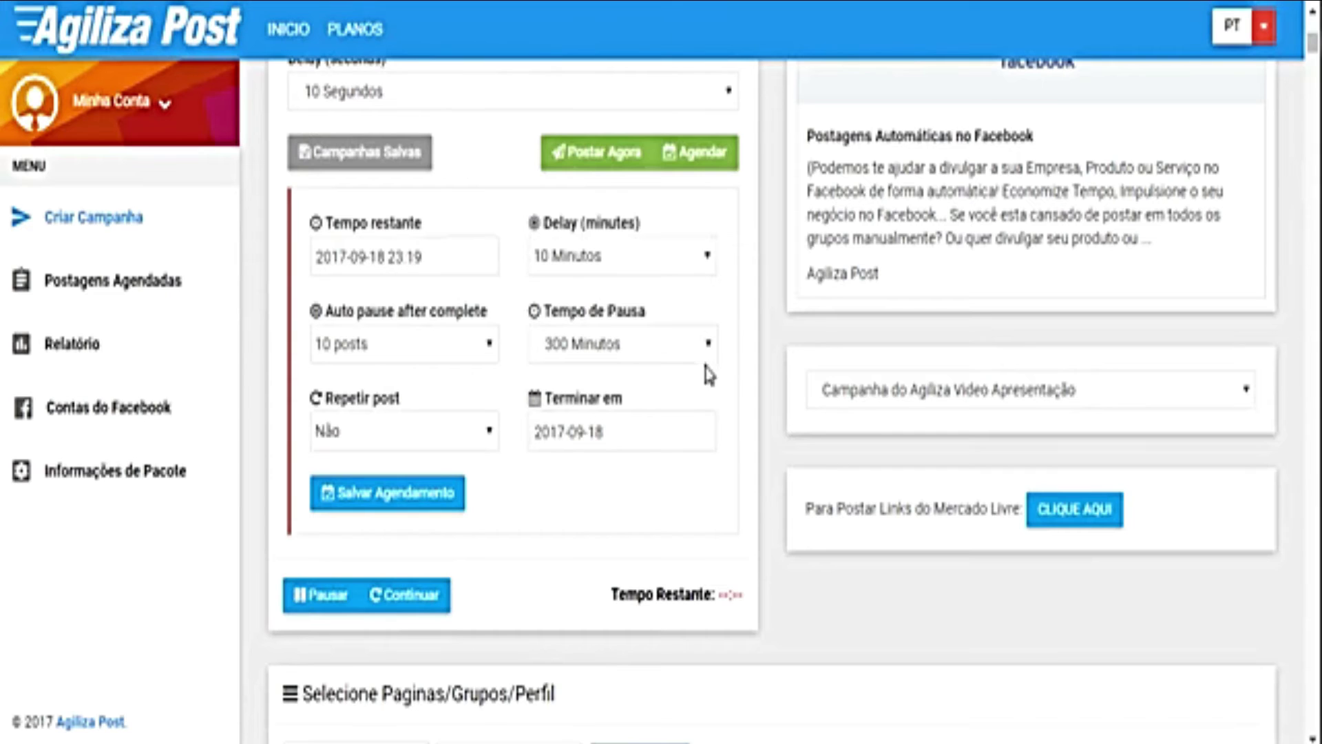
# Step: Bring the Notepad timing notes alongside and select the line '15 x 240 min'
pyautogui.hotkey('alt', 'Tab')
pyautogui.moveTo(1068, 130); pyautogui.dragTo(1207, 135)
pyautogui.moveTo(936, 263); pyautogui.dragTo(797, 263)
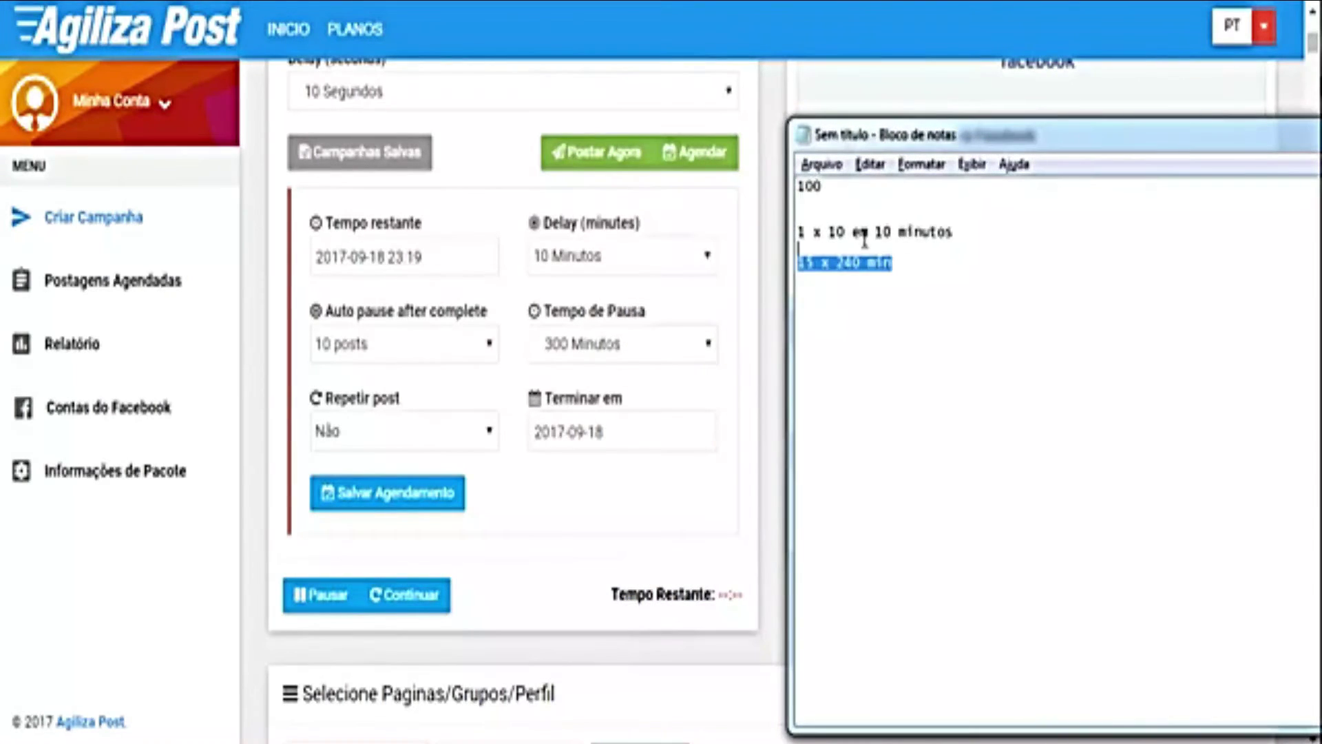
# Step: Replace all Notepad notes with '10 x 10 minutos' and return to the campaign form
pyautogui.hotkey('ctrl', 'a')
pyautogui.press('Delete')
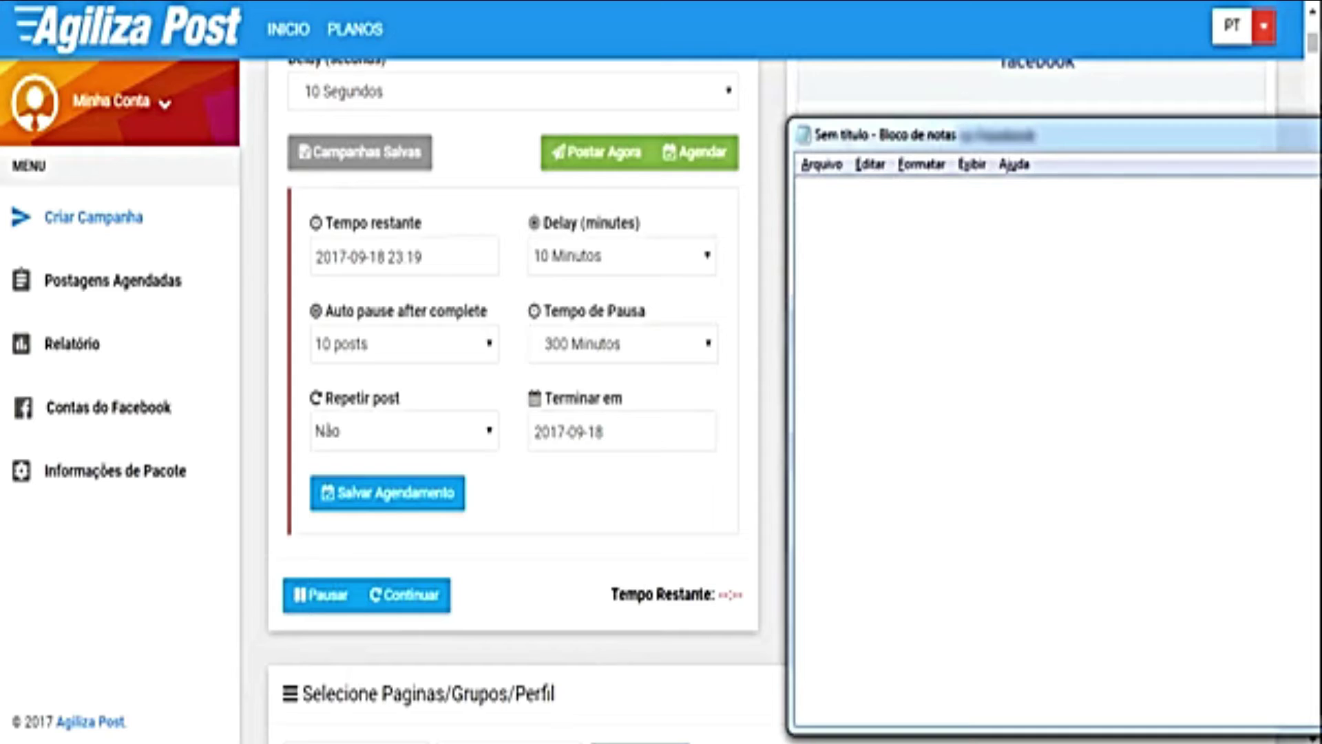
pyautogui.write('10 x 0')
pyautogui.press('BackSpace')
pyautogui.write('10 minutos')
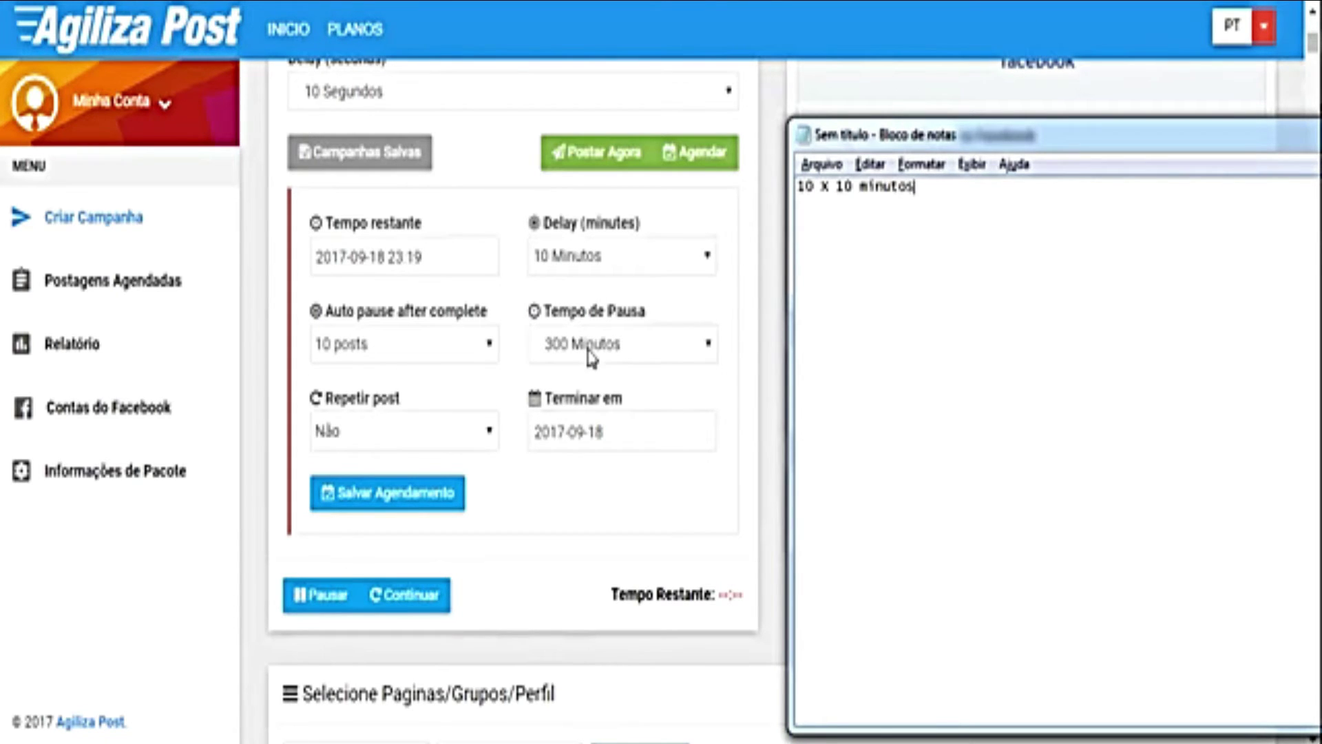
pyautogui.hotkey('alt', 'Tab')
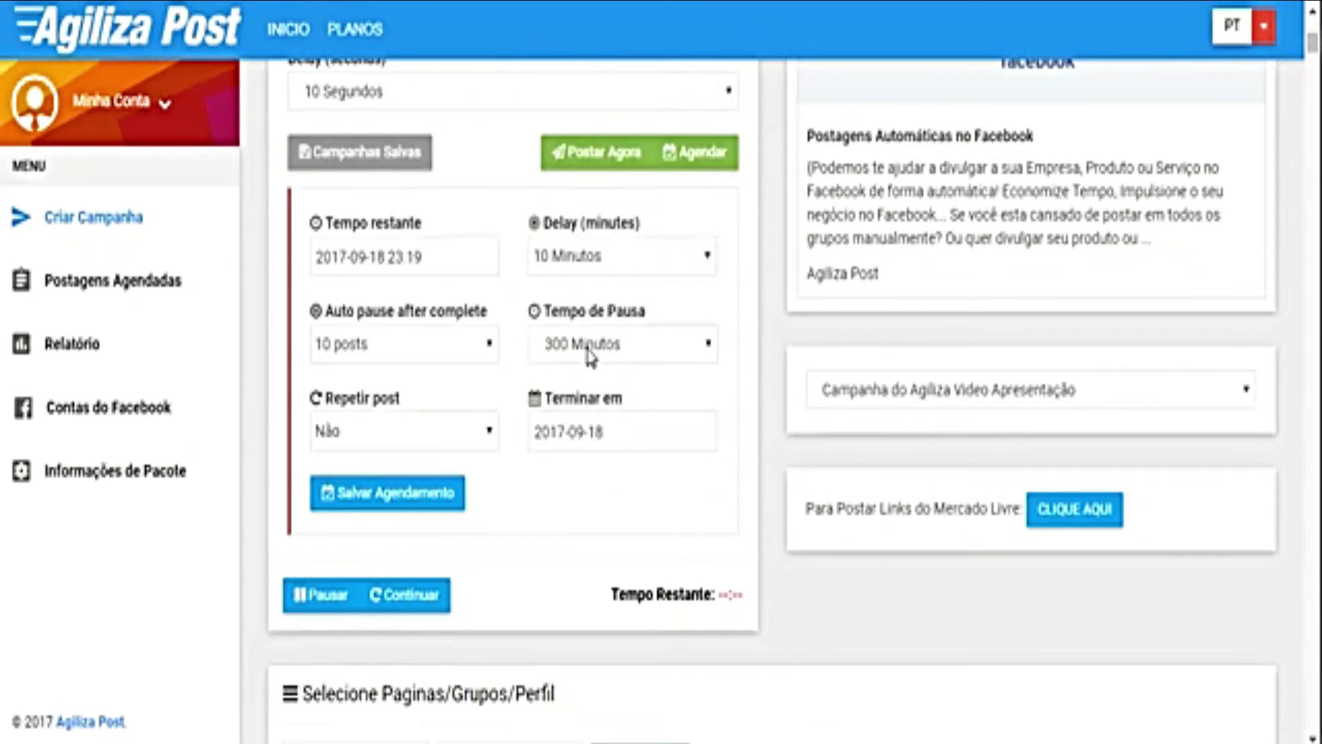
# Step: Change the Tempo de Pausa from 300 to 240 Minutos
pyautogui.click(591, 343)
pyautogui.scroll(5, 653, 146)
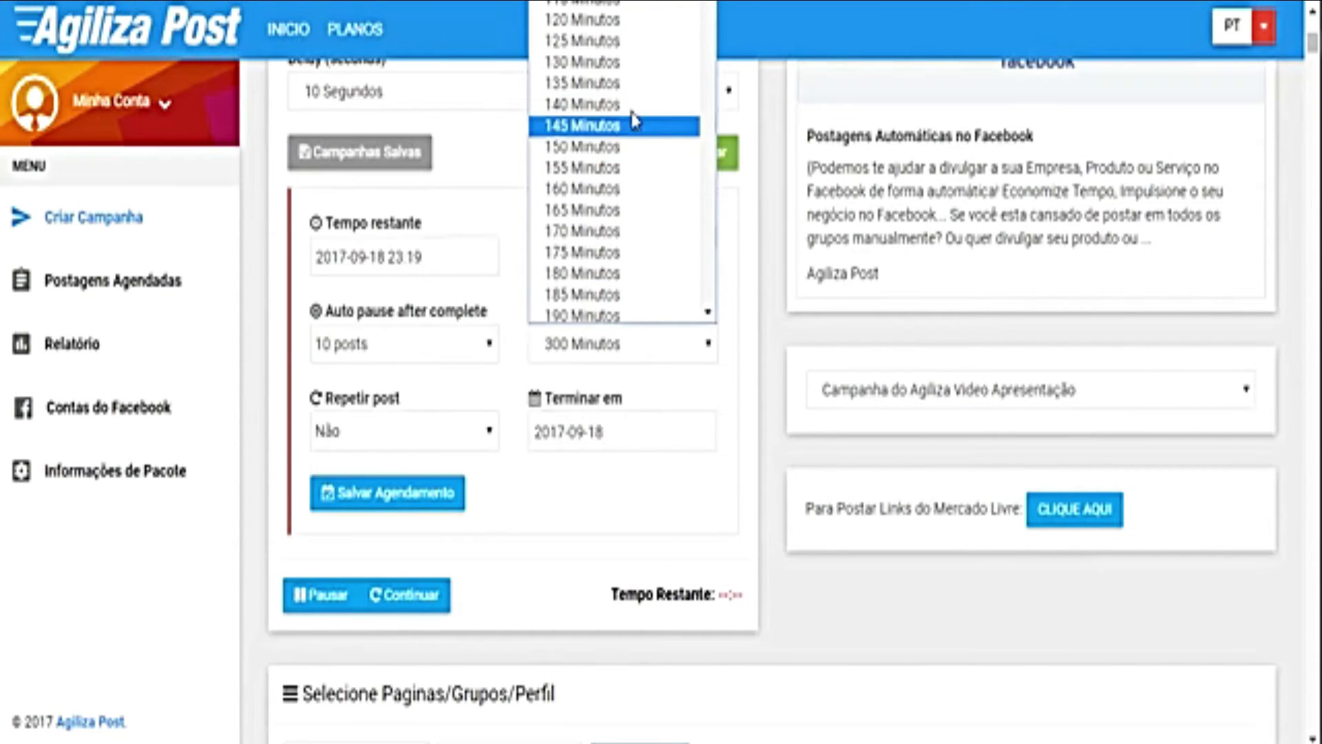
pyautogui.scroll(-3, 590, 230)
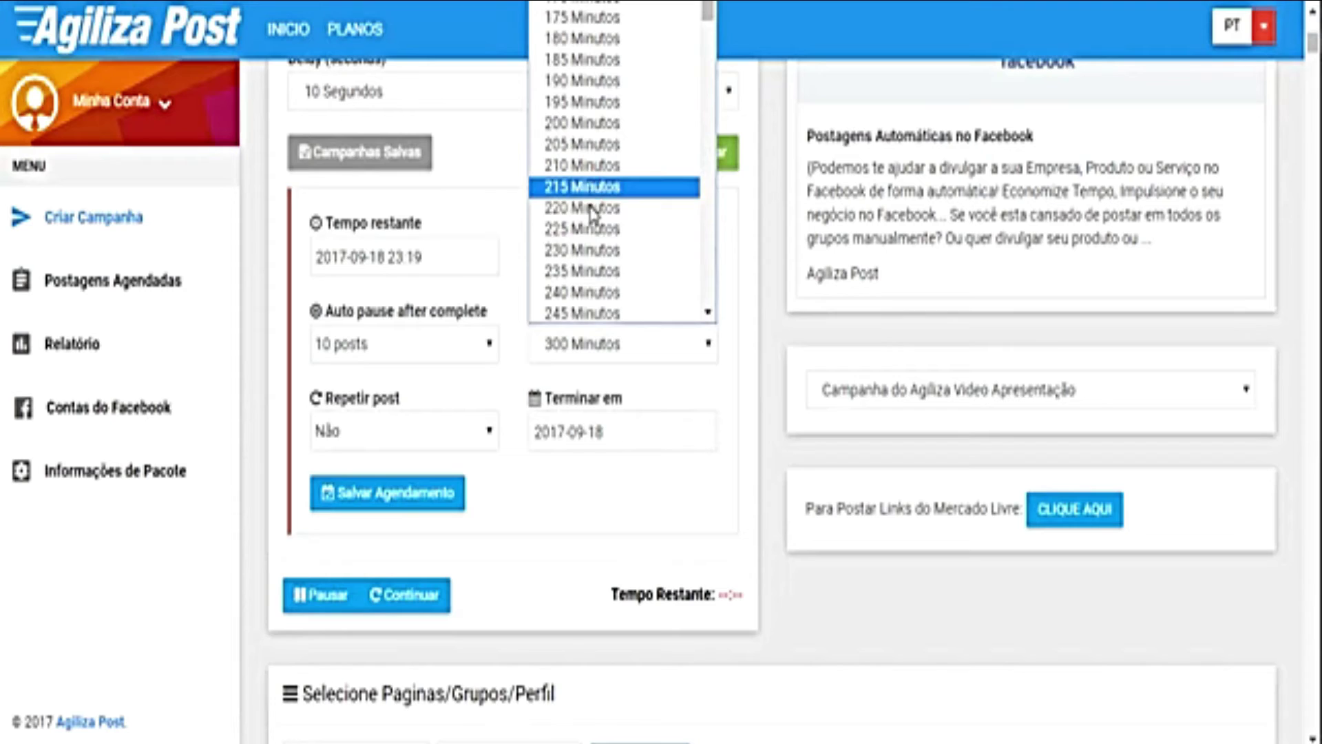
pyautogui.click(582, 293)
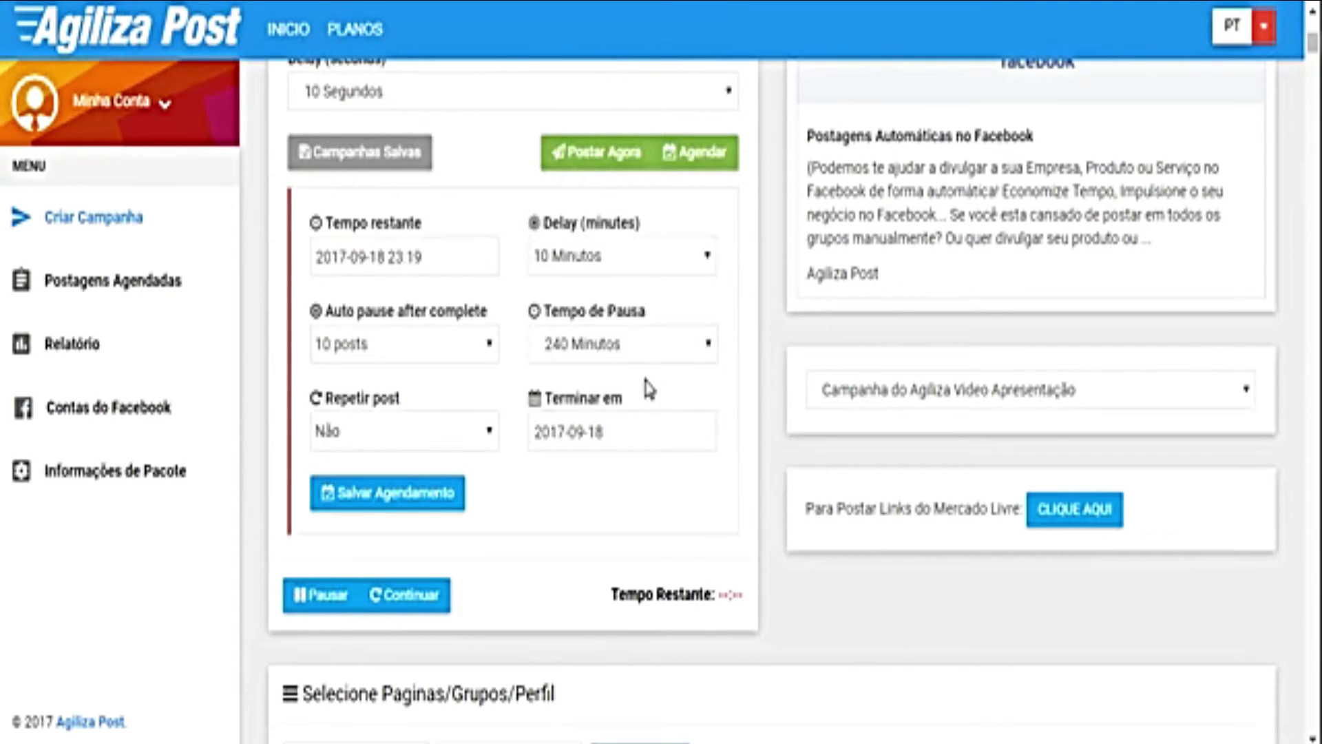
pyautogui.moveTo(324, 310); pyautogui.dragTo(441, 308)
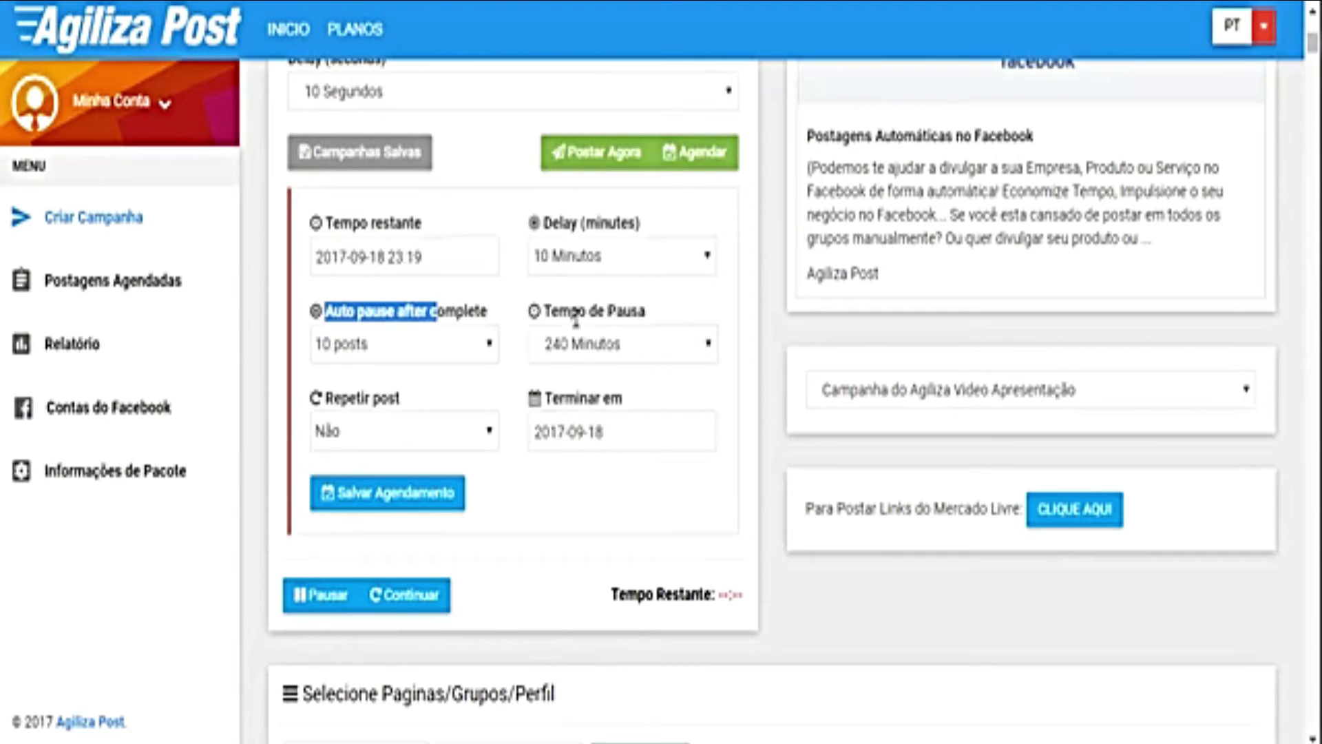
pyautogui.doubleClick(625, 311)
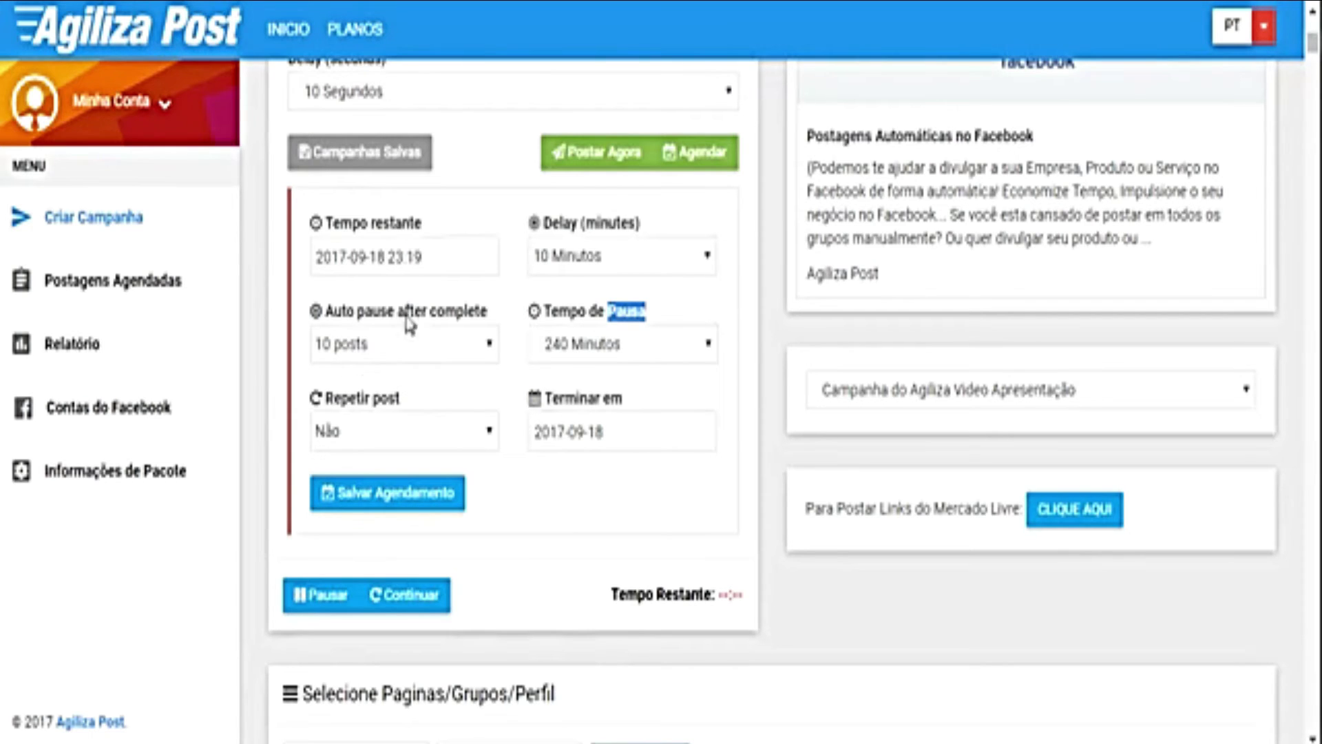
pyautogui.click(580, 303)
# Step: Return auto-pause to 10 posts and scroll down to the Selecione Paginas/Grupos/Perfil table
pyautogui.click(438, 355)
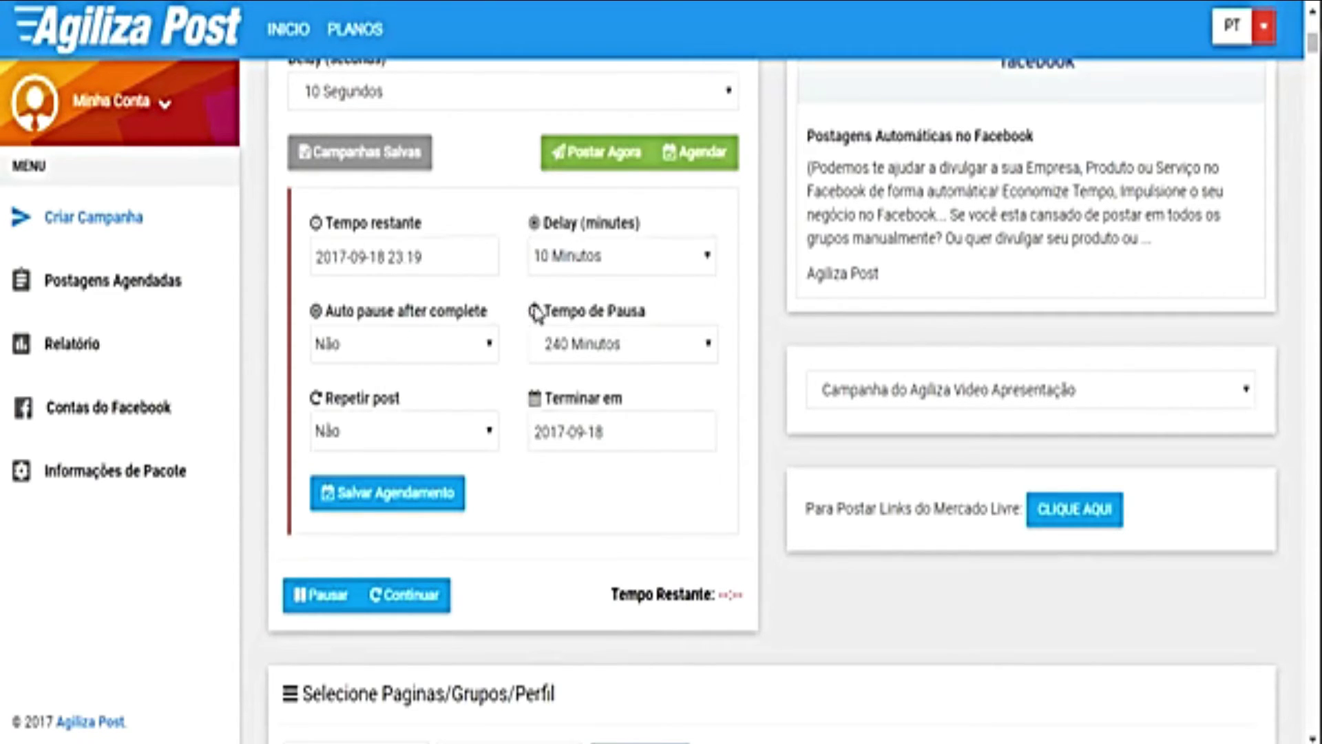
pyautogui.moveTo(586, 307); pyautogui.dragTo(624, 307)
pyautogui.click(643, 305)
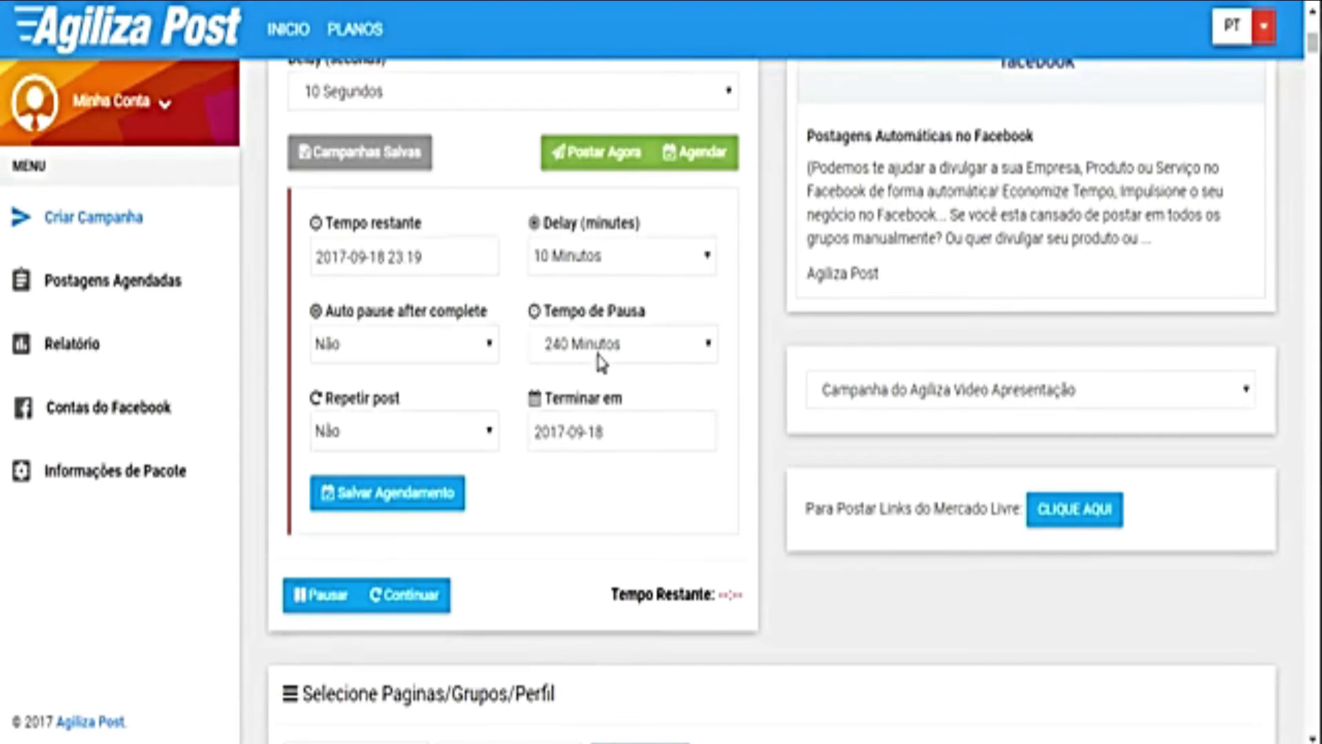
pyautogui.click(362, 353)
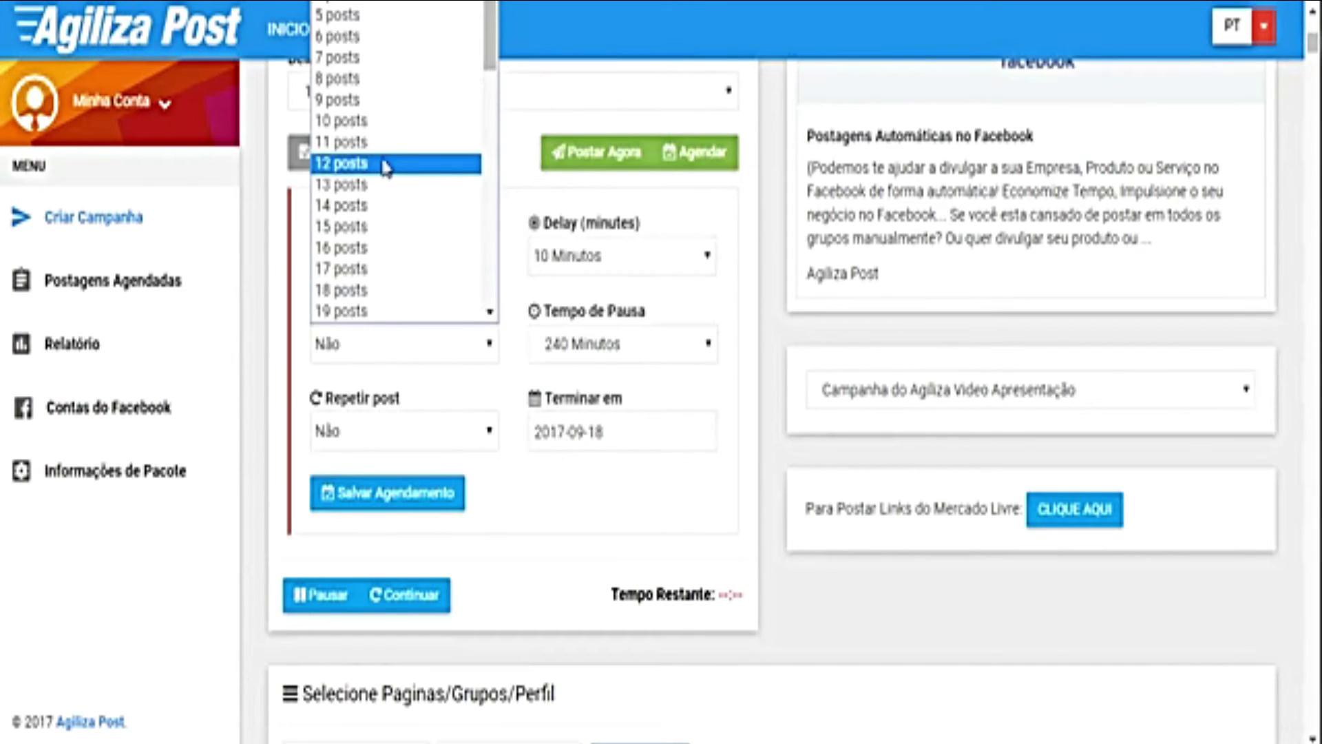
pyautogui.click(382, 120)
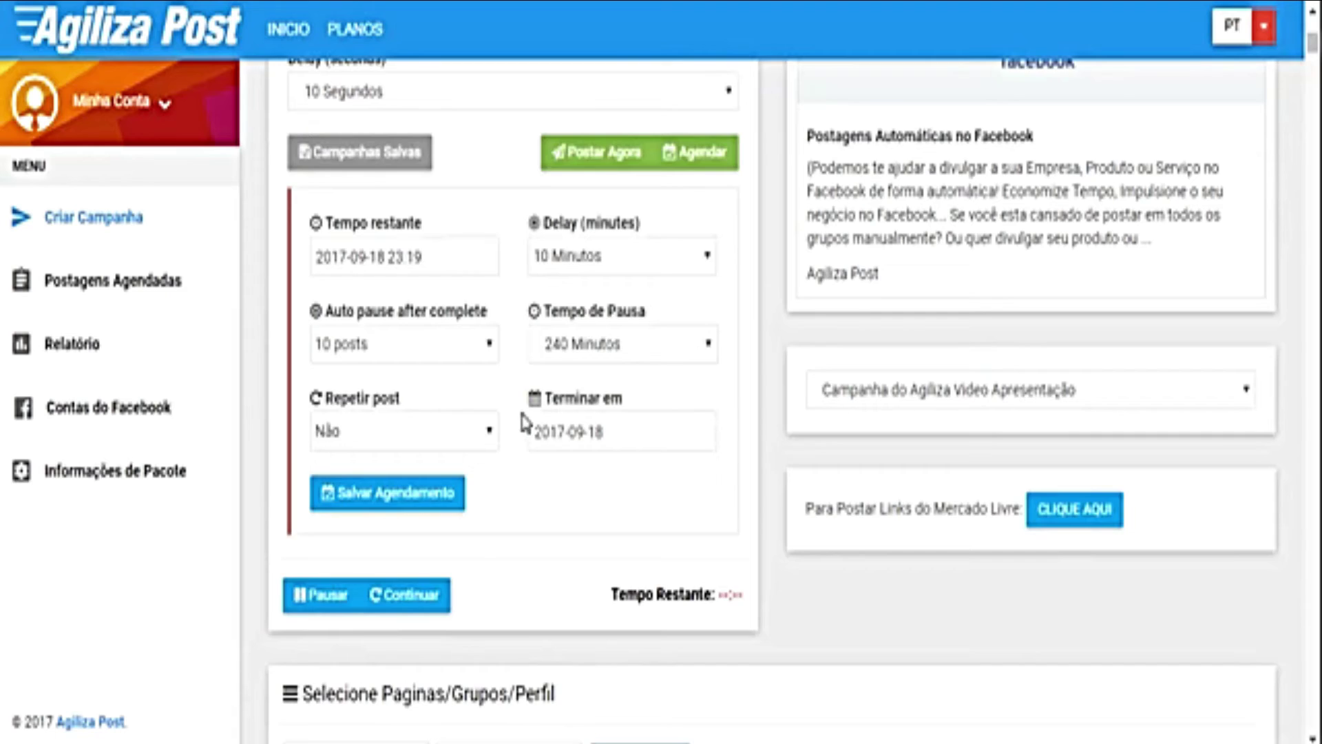
pyautogui.scroll(-8, 523, 417)
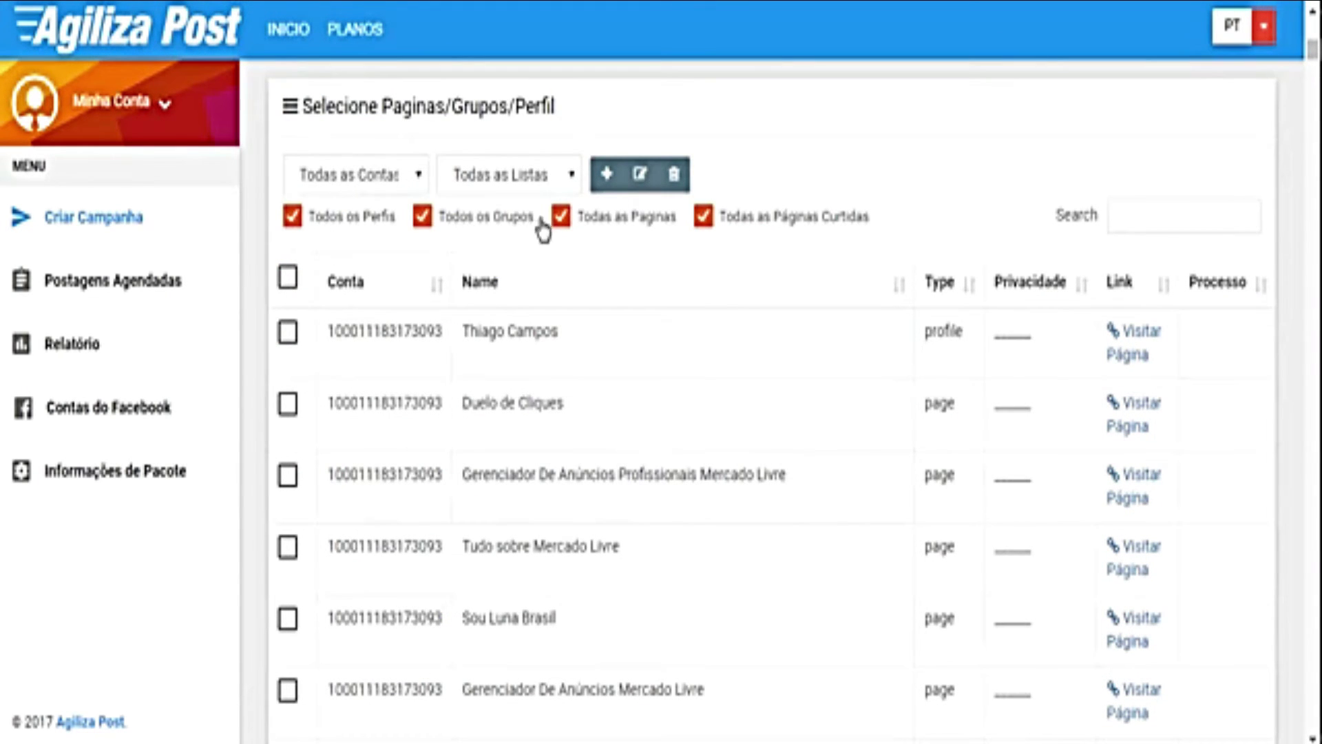
# Step: Filter the target table to groups and search for 'venda'
pyautogui.click(704, 219)
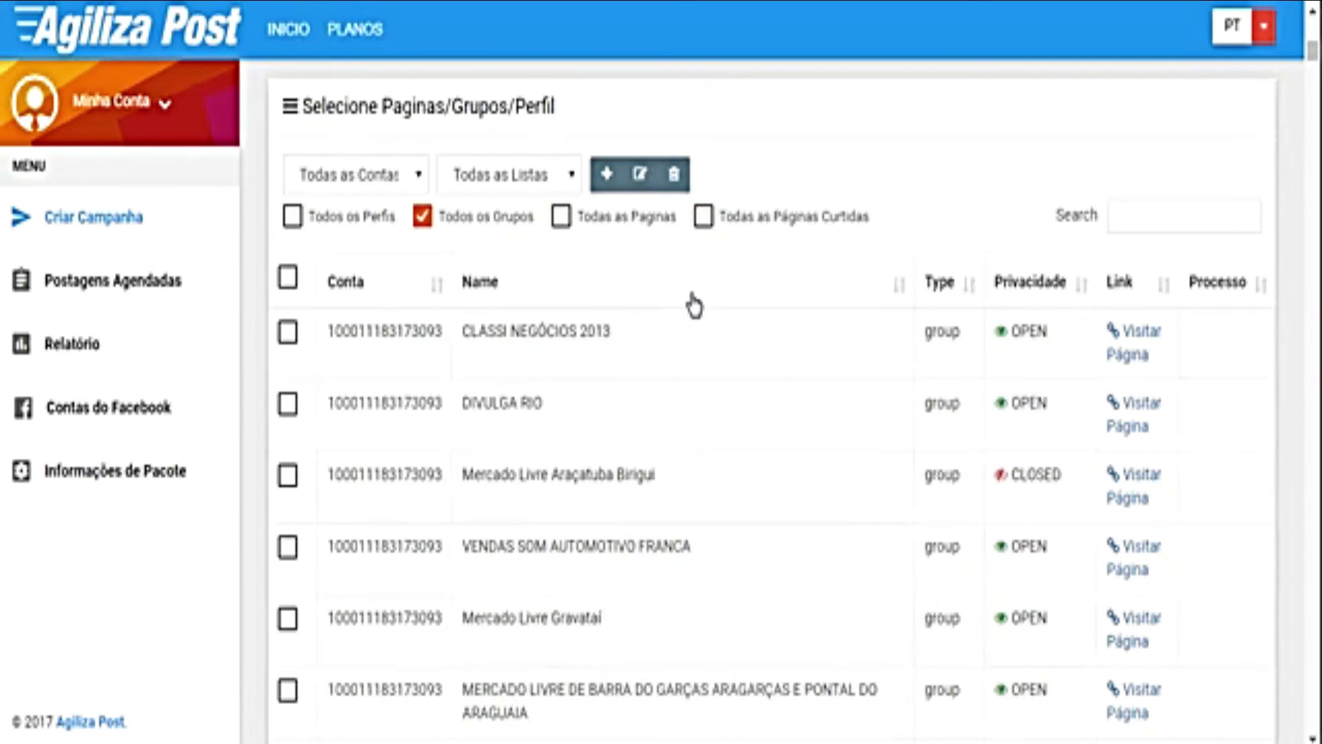
pyautogui.click(1171, 206)
pyautogui.write('vendas')
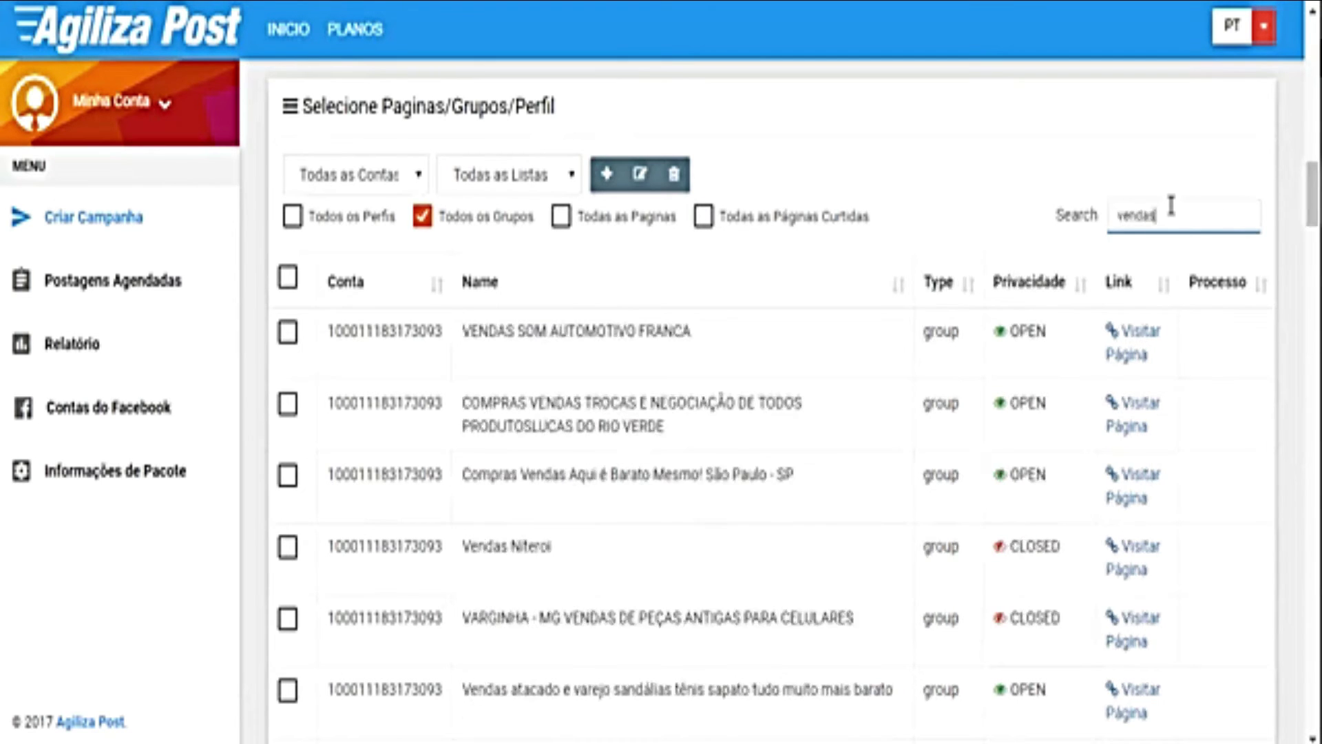
pyautogui.press('BackSpace')
# Step: Select all matching 'venda' groups and schedule the campaign with Agendar
pyautogui.click(288, 279)
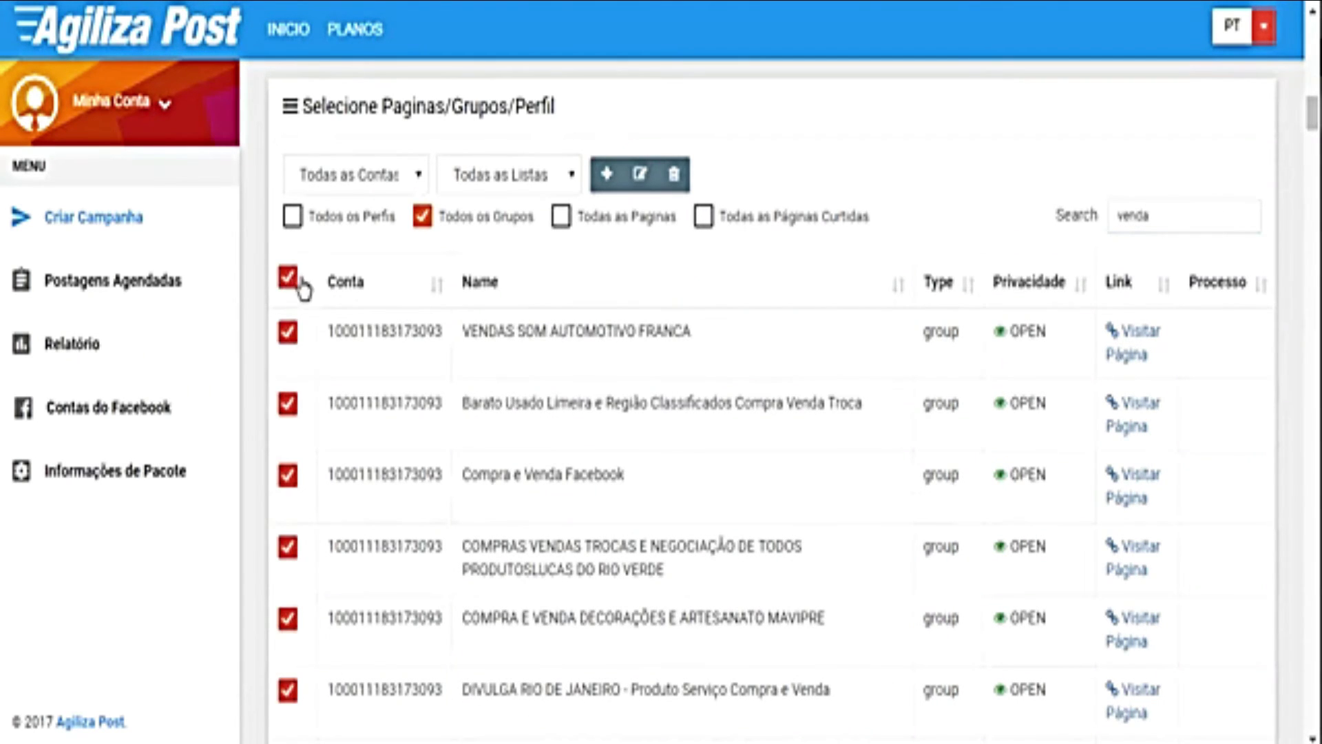
pyautogui.scroll(-10, 659, 517)
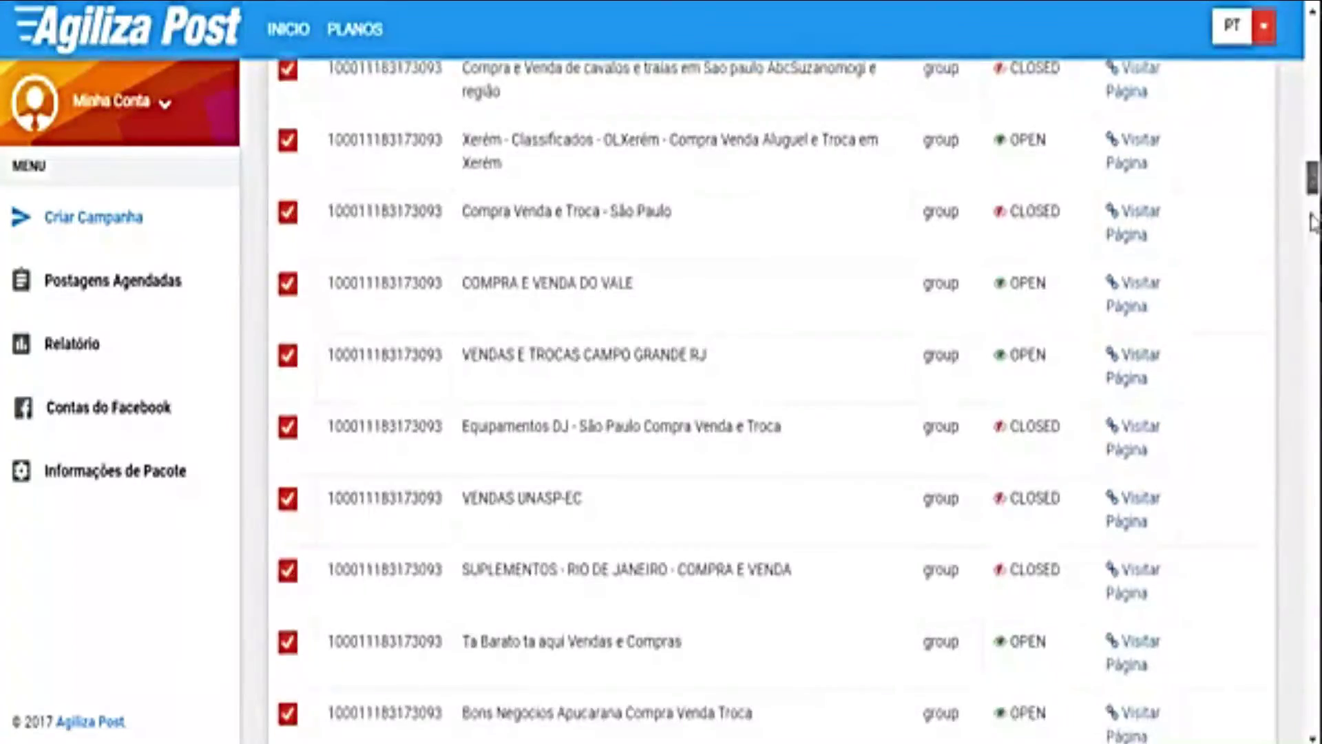
pyautogui.scroll(-15, 770, 402)
pyautogui.scroll(10, 769, 403)
pyautogui.scroll(15, 662, 389)
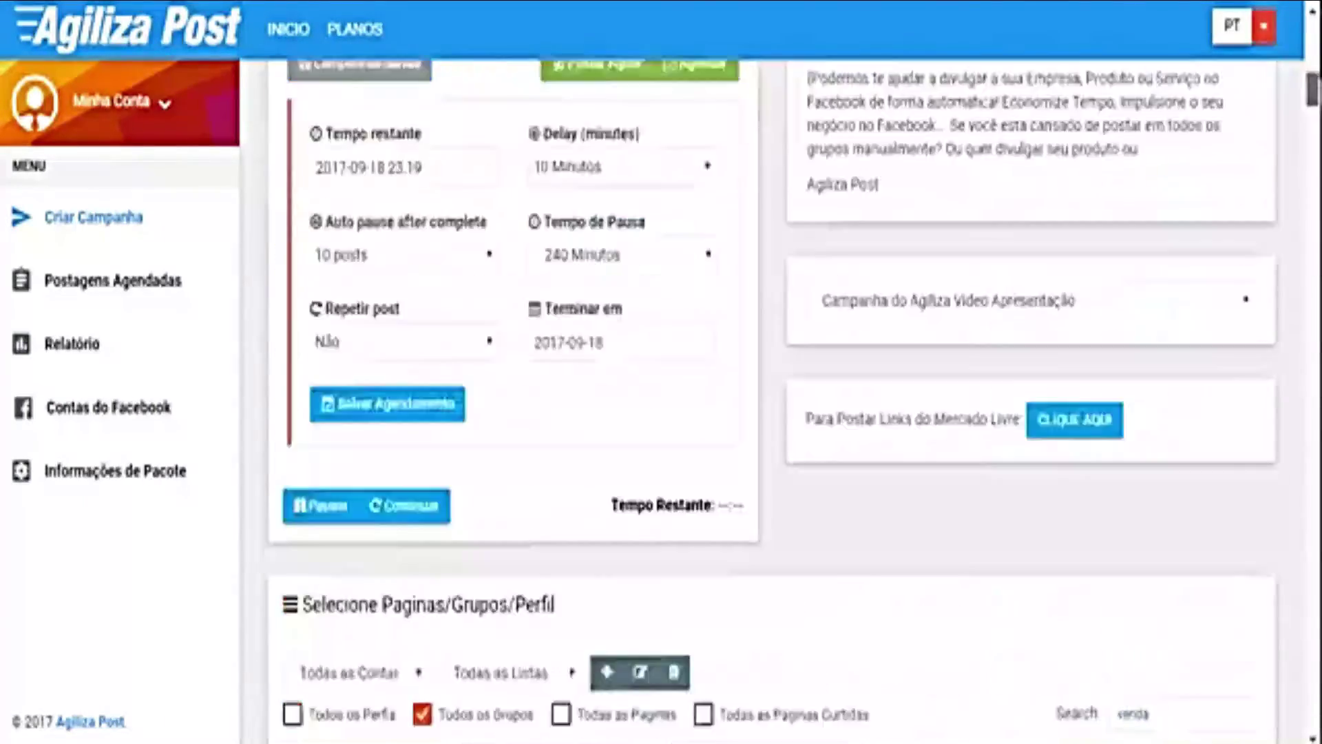
pyautogui.scroll(-5, 651, 469)
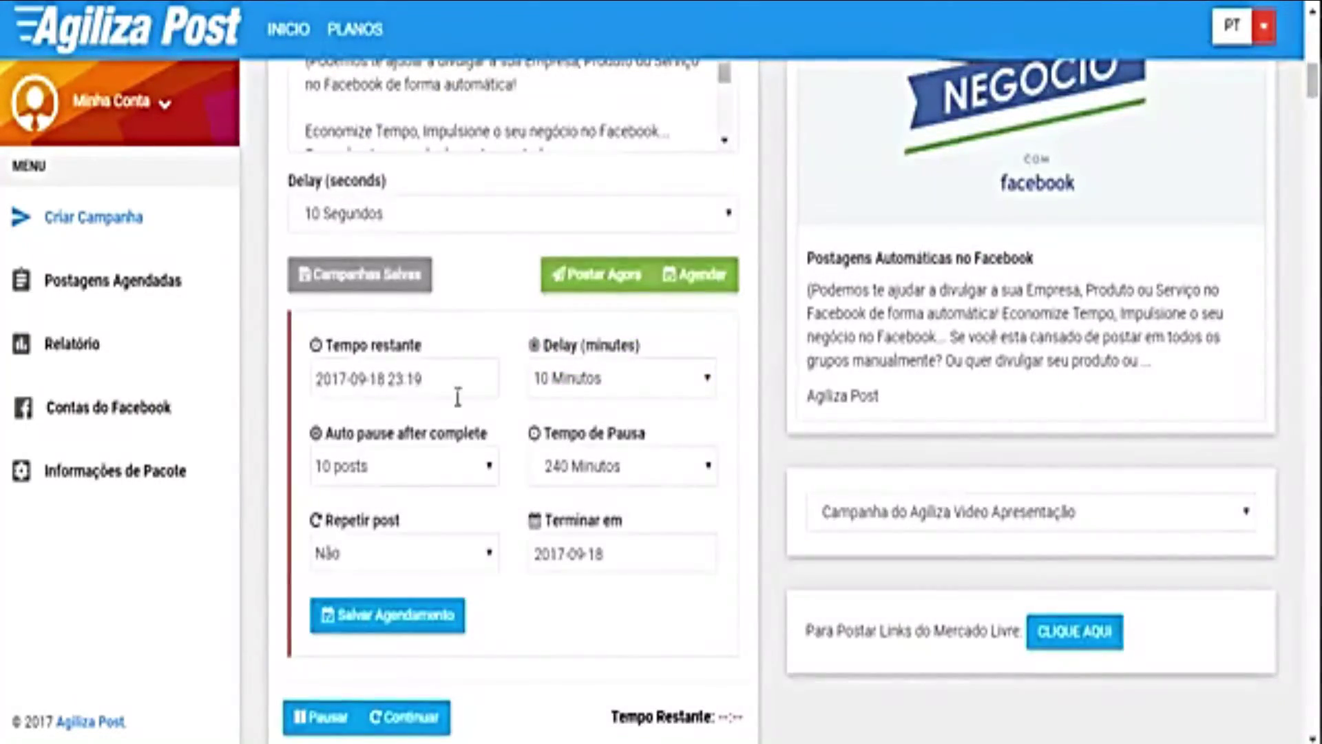
pyautogui.click(158, 396)
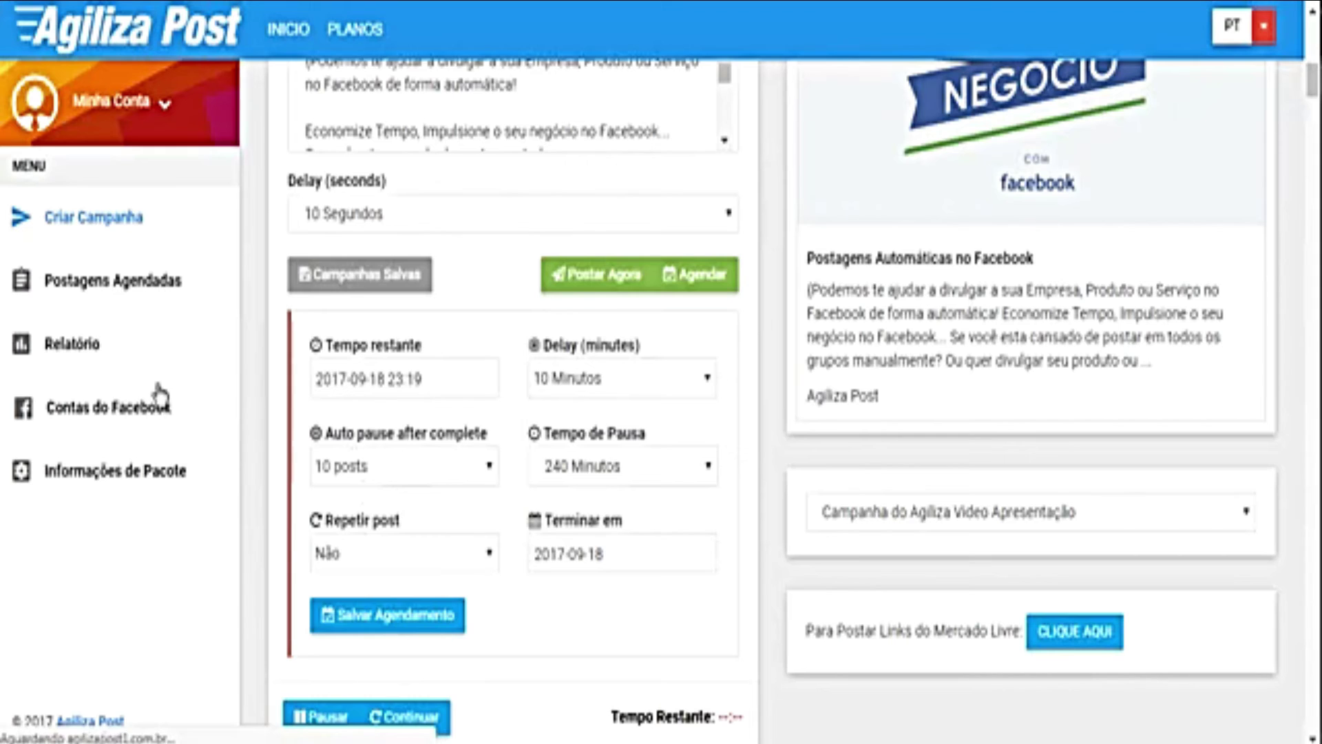
# Step: Open Postagens Agendadas and point out the first post's date and 00:27:50 time
pyautogui.click(110, 295)
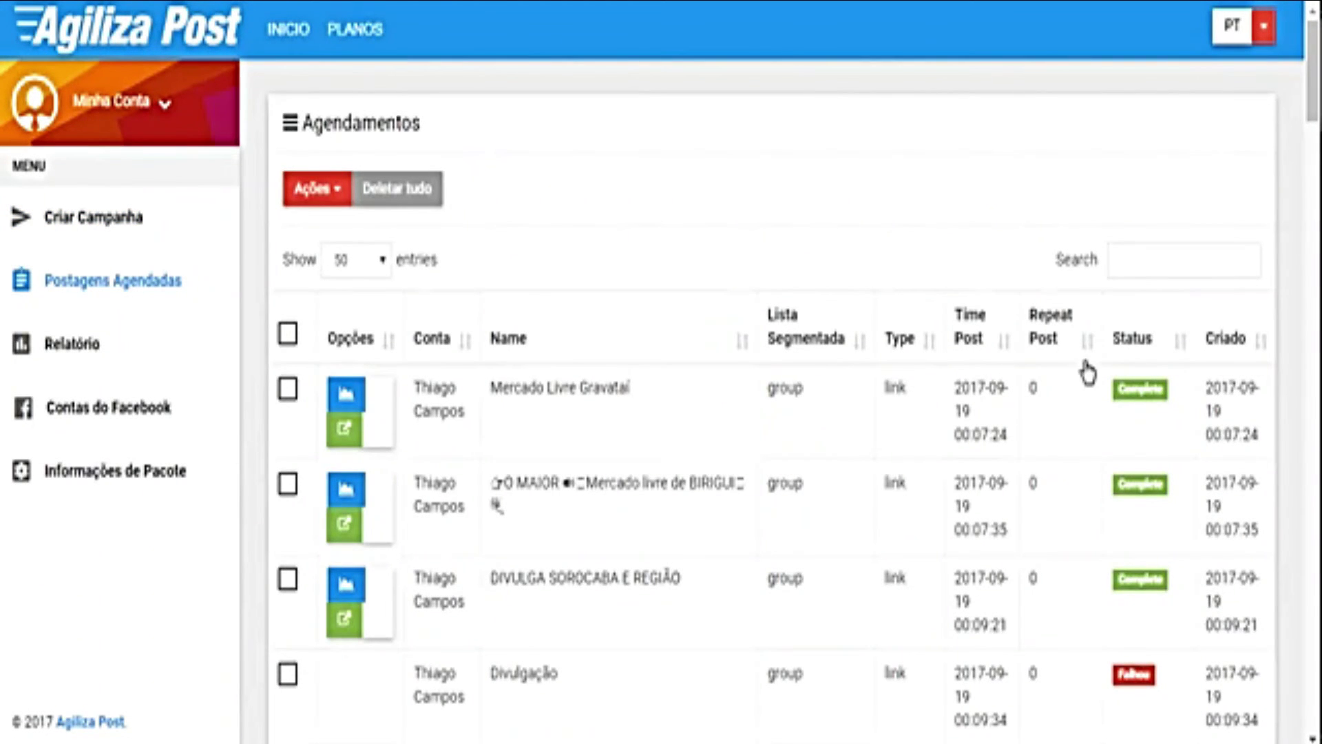
pyautogui.scroll(-10, 965, 303)
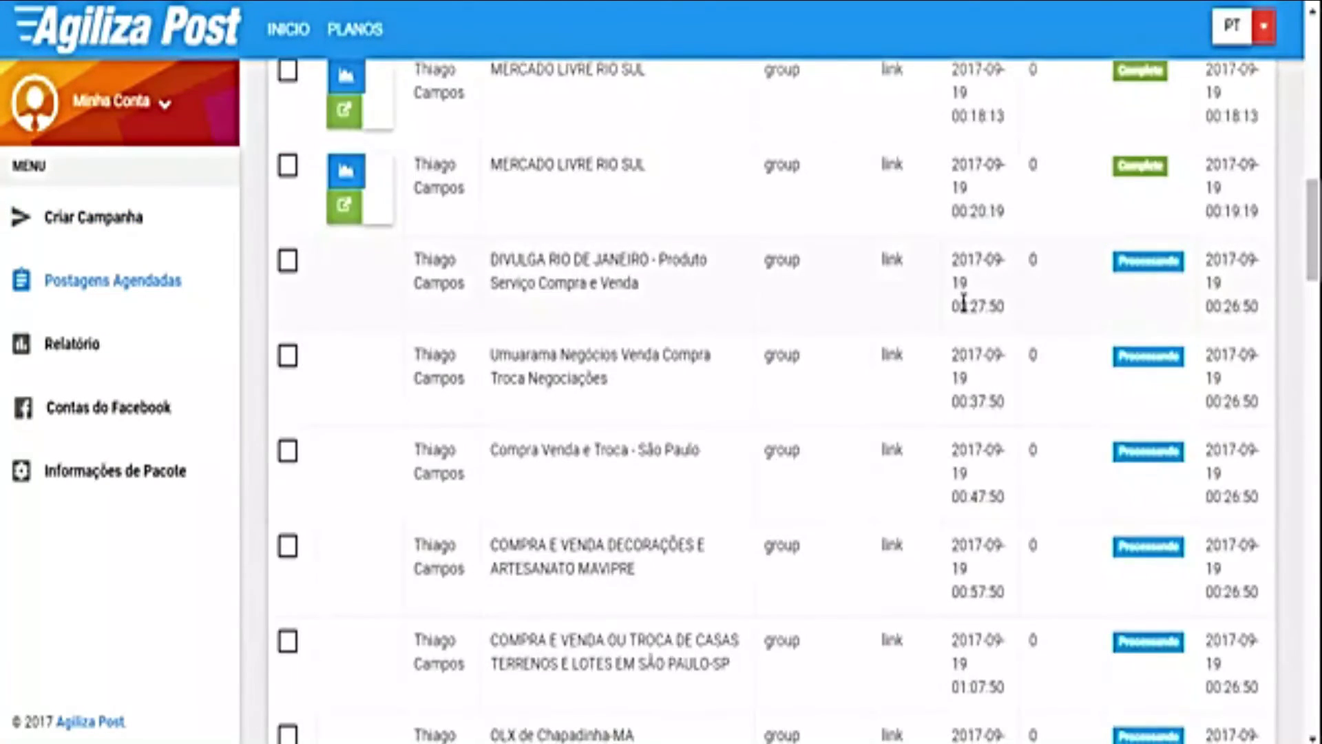
pyautogui.scroll(-2, 1009, 283)
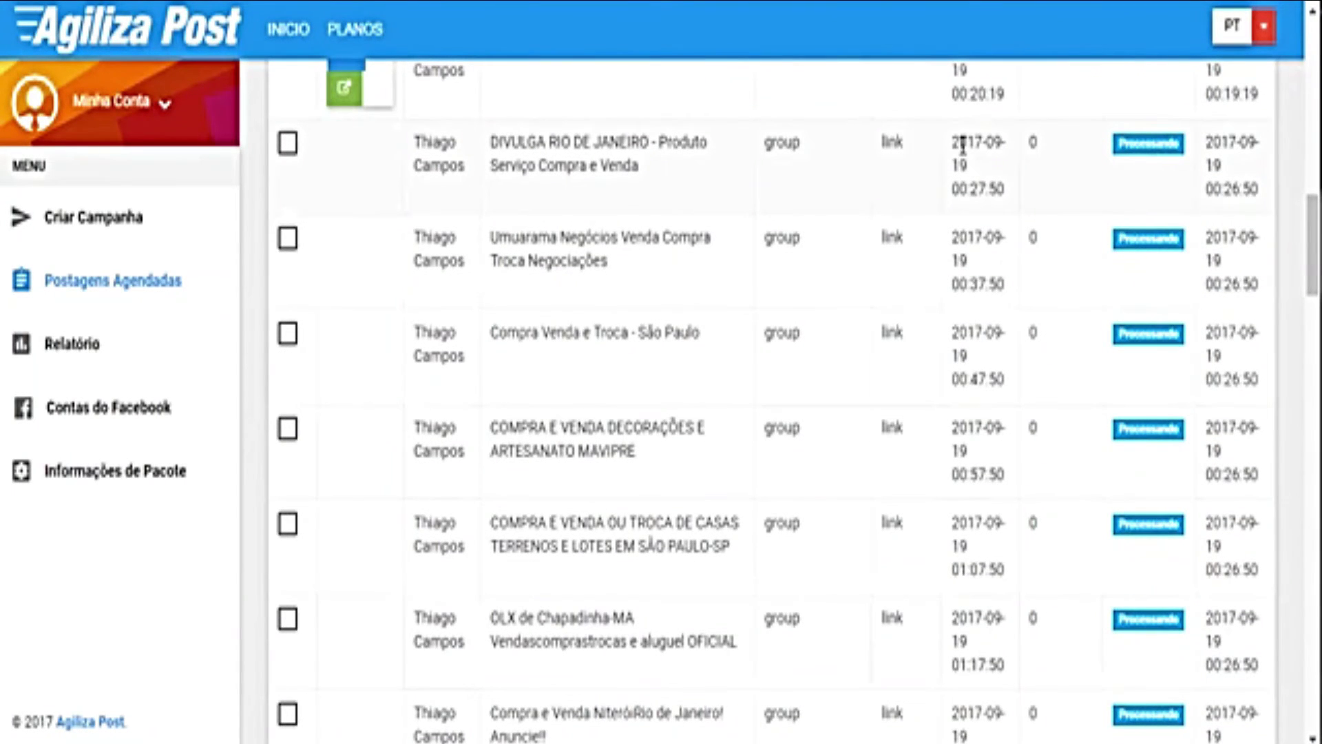
pyautogui.moveTo(972, 144); pyautogui.dragTo(1002, 189)
pyautogui.click(1000, 189)
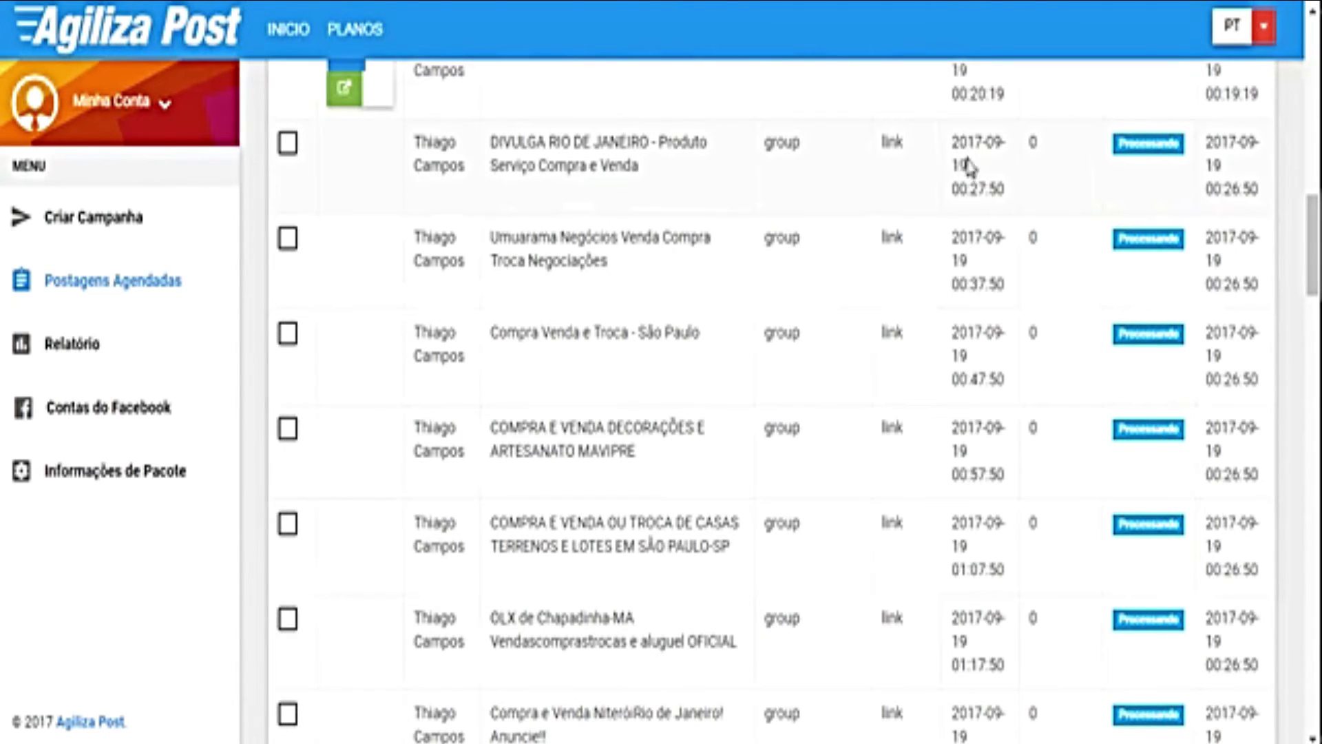
pyautogui.moveTo(991, 190); pyautogui.dragTo(1006, 190)
pyautogui.click(998, 190)
# Step: Compare the post minutes 27, 37, 57 and 01:57:50, then the 06:07 time after the pause
pyautogui.moveTo(973, 189)
pyautogui.mouseDown()
pyautogui.moveTo(995, 189)
pyautogui.moveTo(984, 188)
pyautogui.mouseUp()
pyautogui.moveTo(972, 284); pyautogui.dragTo(986, 283)
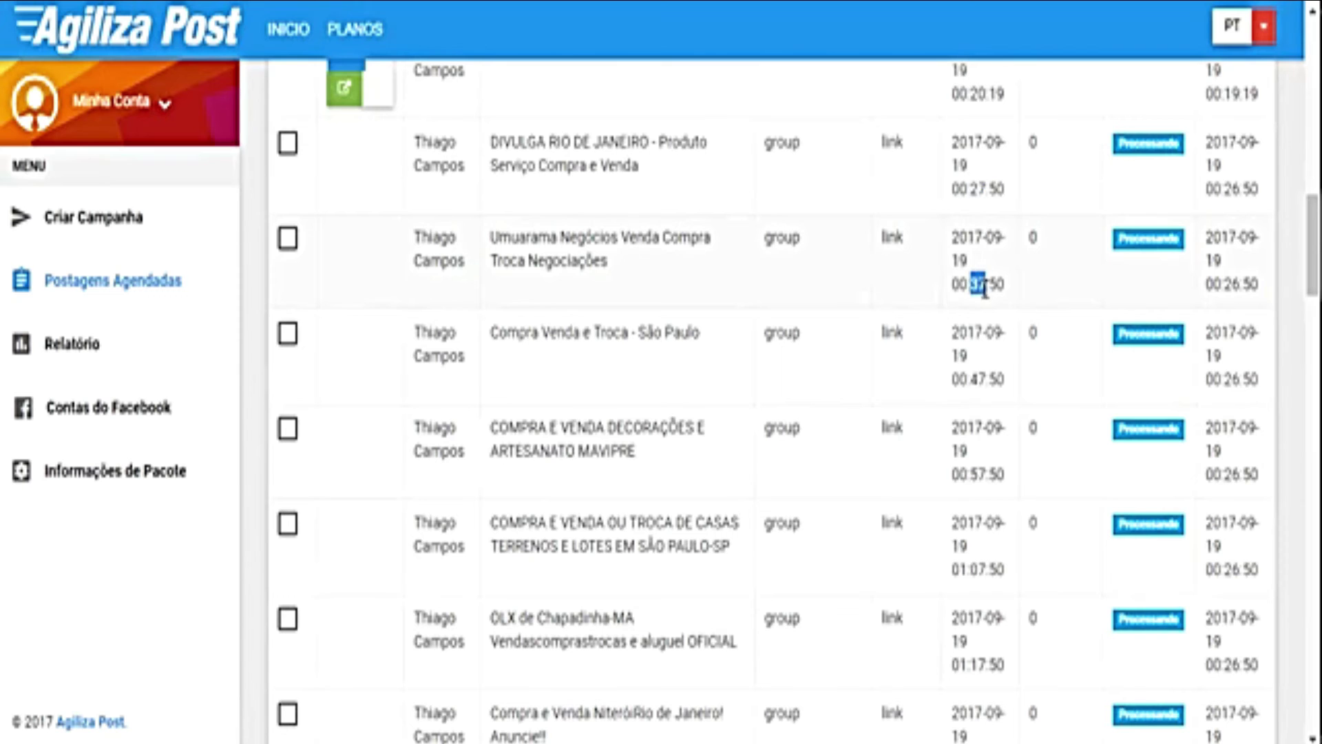
pyautogui.moveTo(971, 379); pyautogui.dragTo(986, 379)
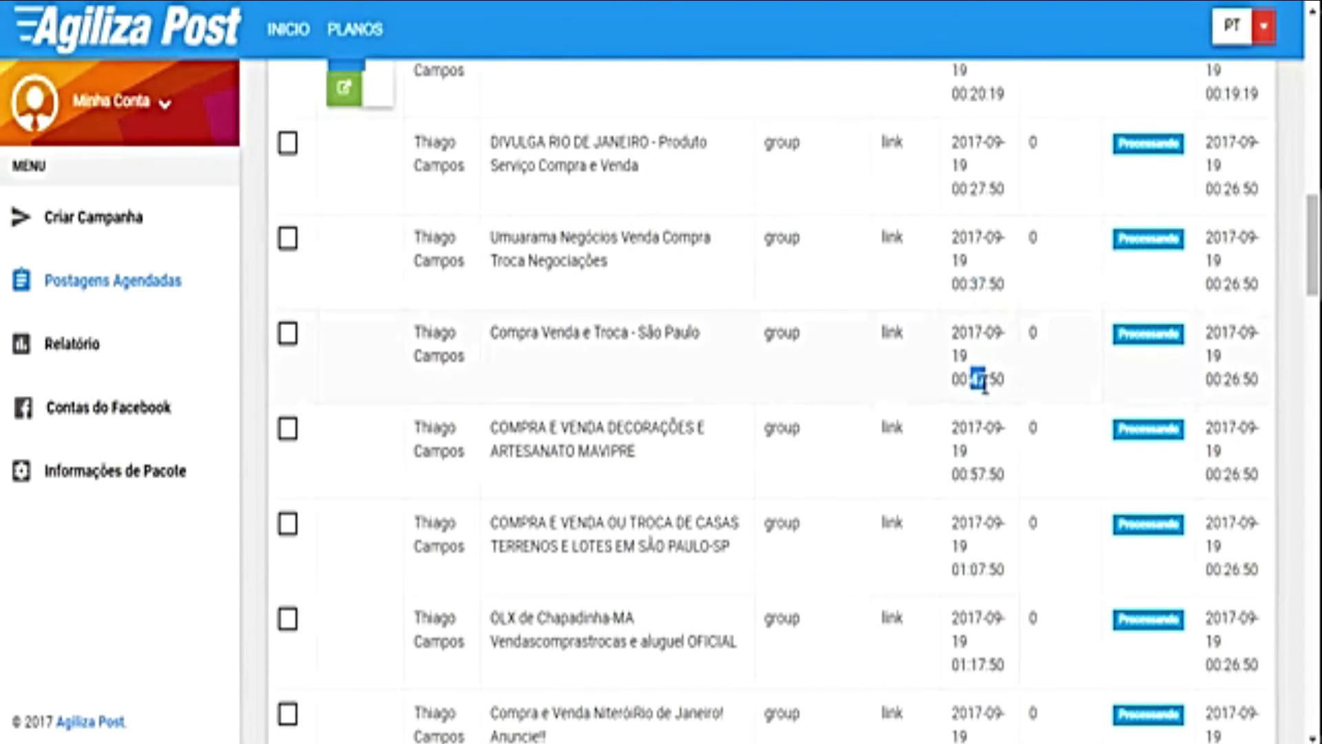
pyautogui.scroll(-1, 994, 376)
pyautogui.moveTo(972, 357); pyautogui.dragTo(988, 357)
pyautogui.moveTo(970, 452); pyautogui.dragTo(987, 452)
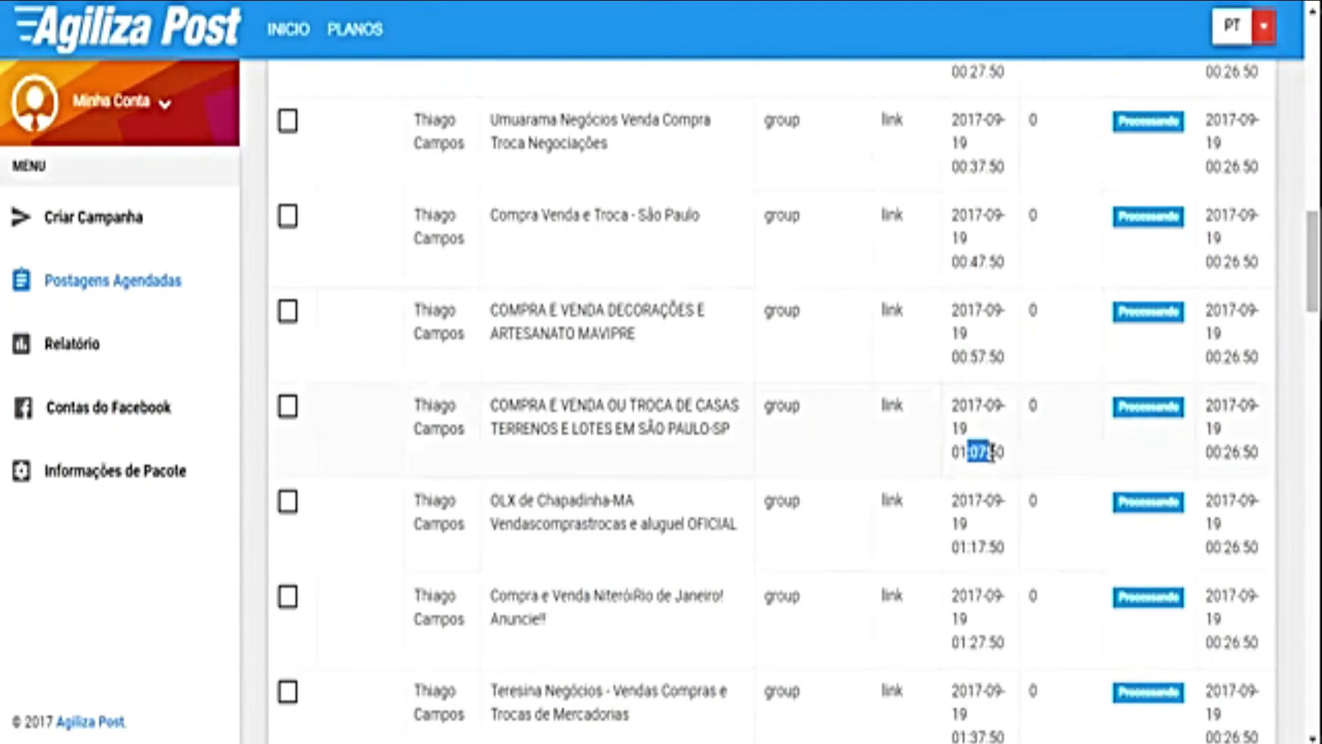
pyautogui.scroll(-3, 990, 501)
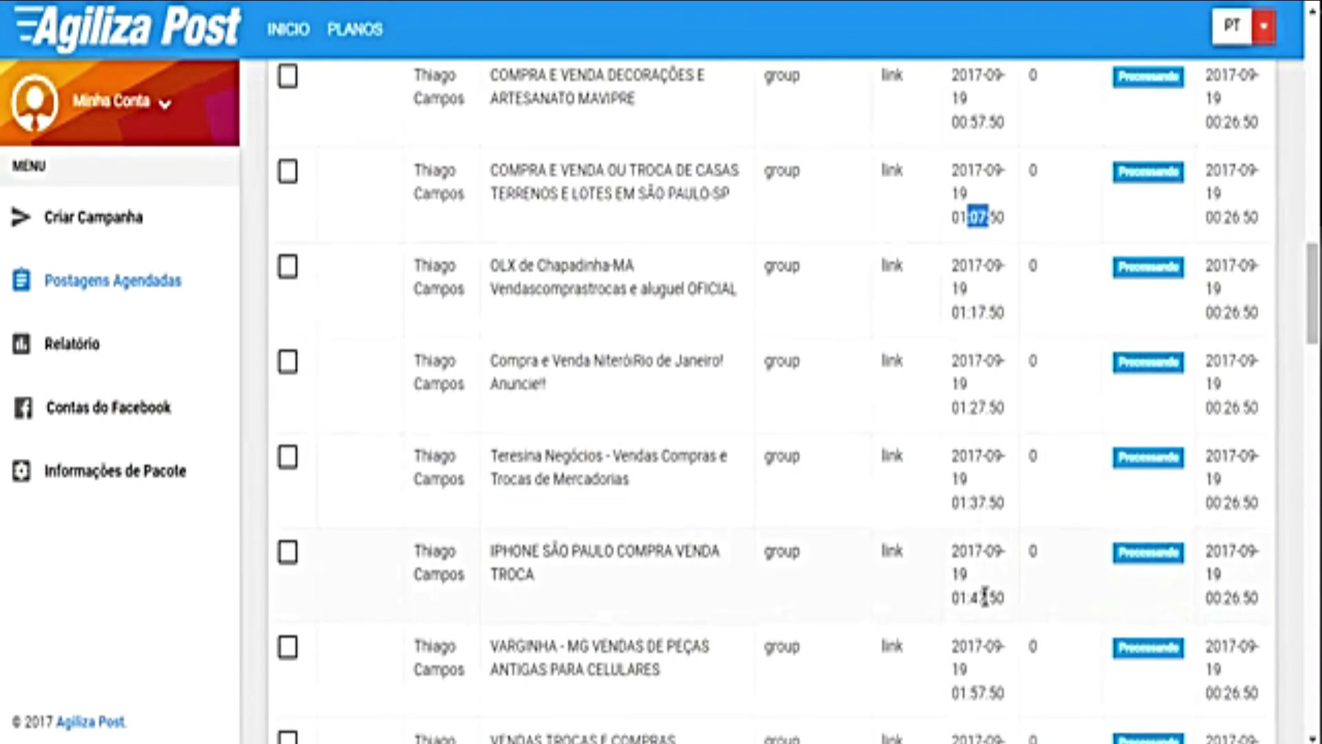
pyautogui.scroll(-1, 985, 590)
pyautogui.click(978, 575)
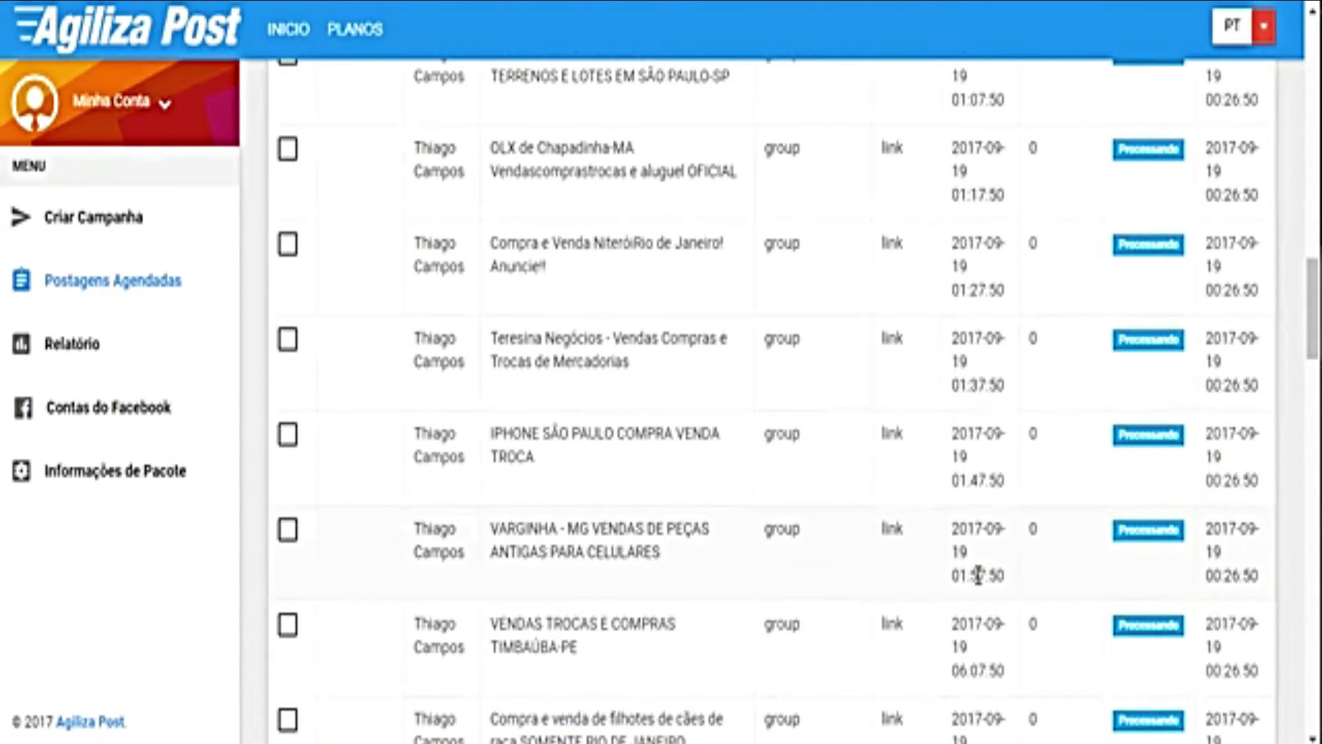
pyautogui.moveTo(971, 575); pyautogui.dragTo(987, 573)
pyautogui.moveTo(956, 575); pyautogui.dragTo(1007, 574)
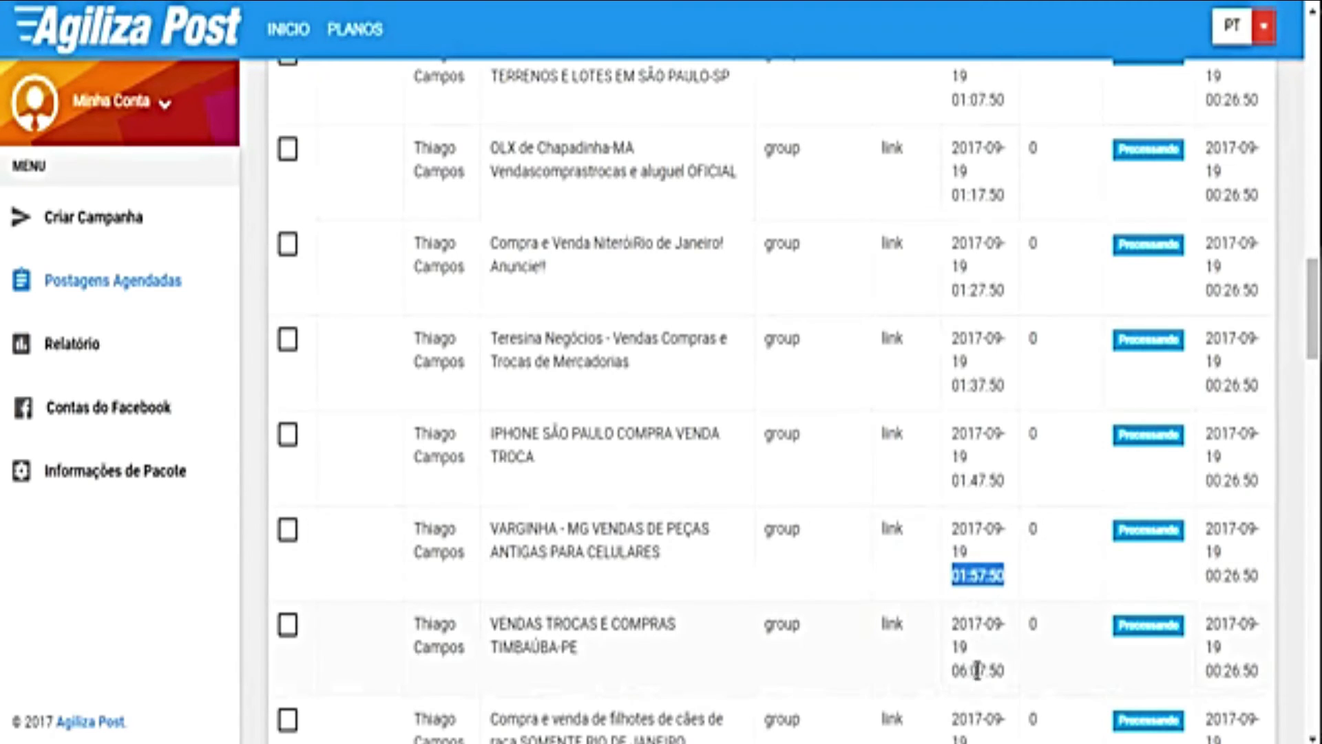
pyautogui.moveTo(957, 670); pyautogui.dragTo(991, 675)
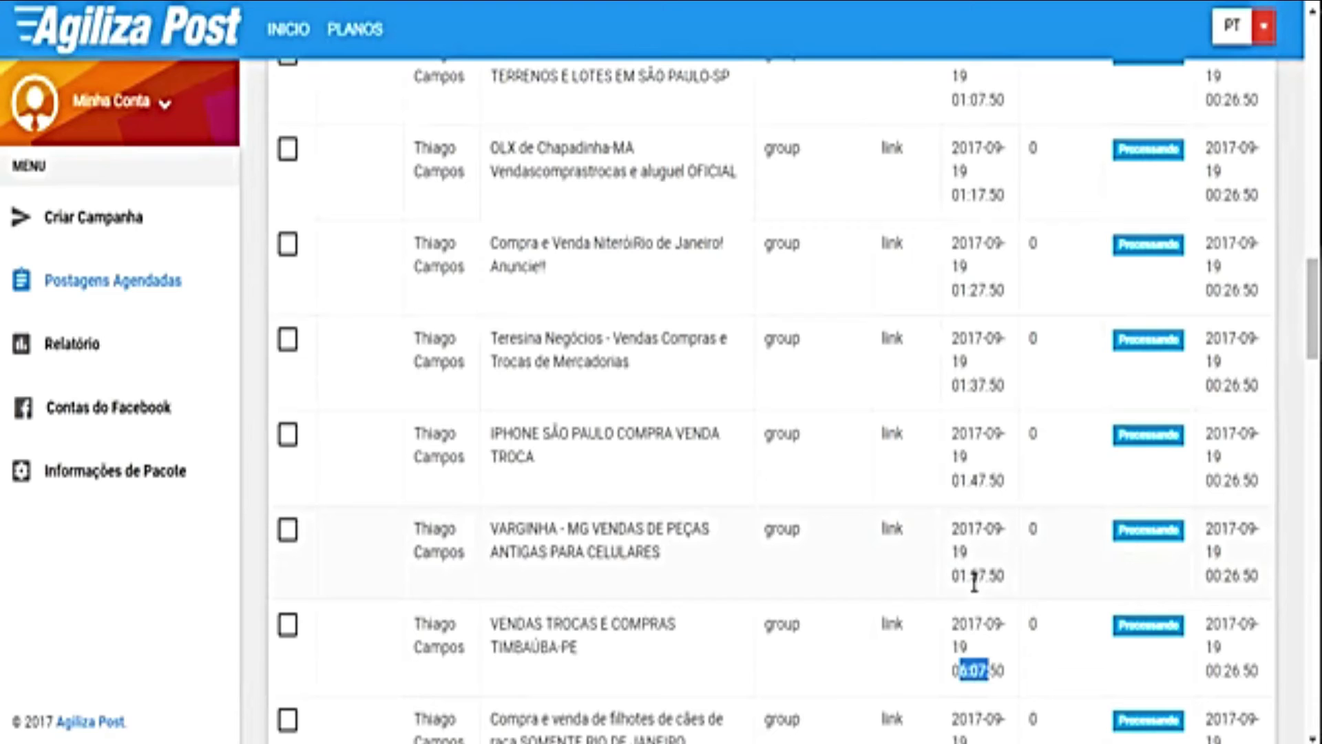
pyautogui.scroll(-2, 974, 582)
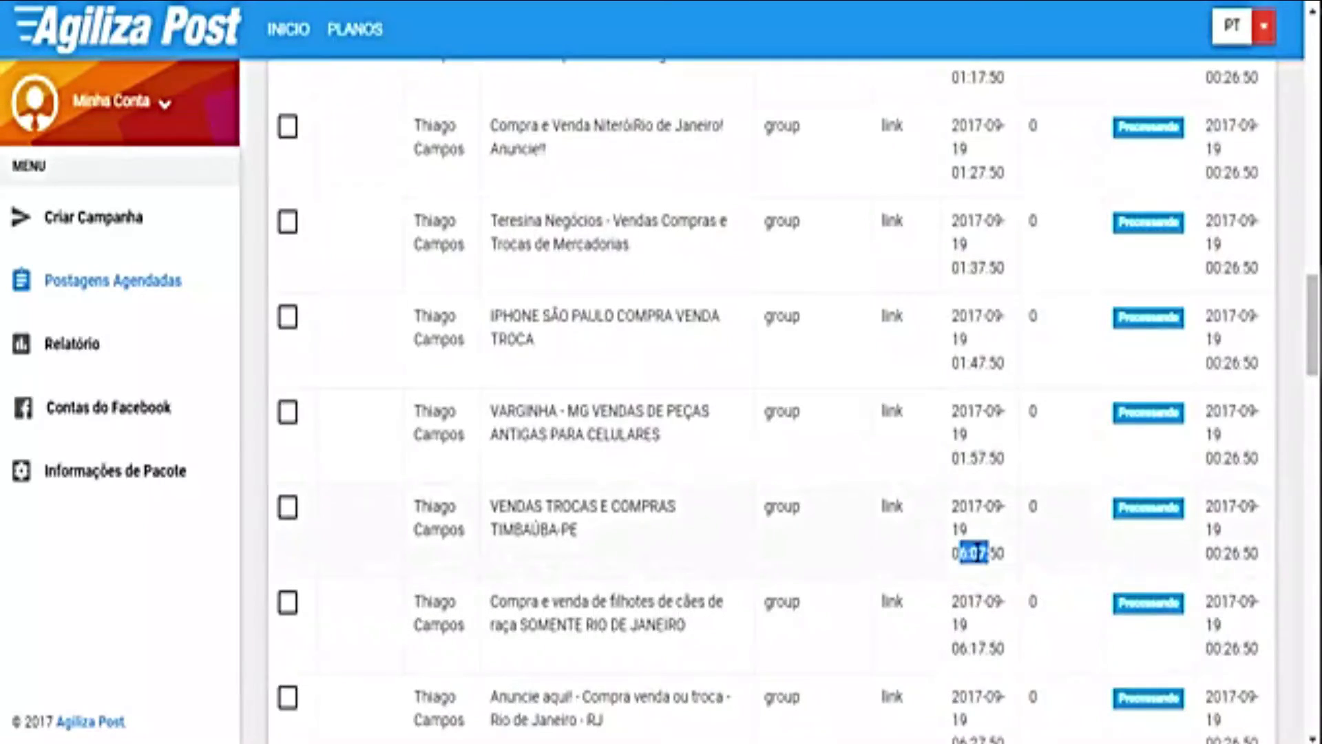
pyautogui.click(960, 552)
pyautogui.moveTo(953, 553); pyautogui.dragTo(979, 553)
pyautogui.scroll(-1, 976, 545)
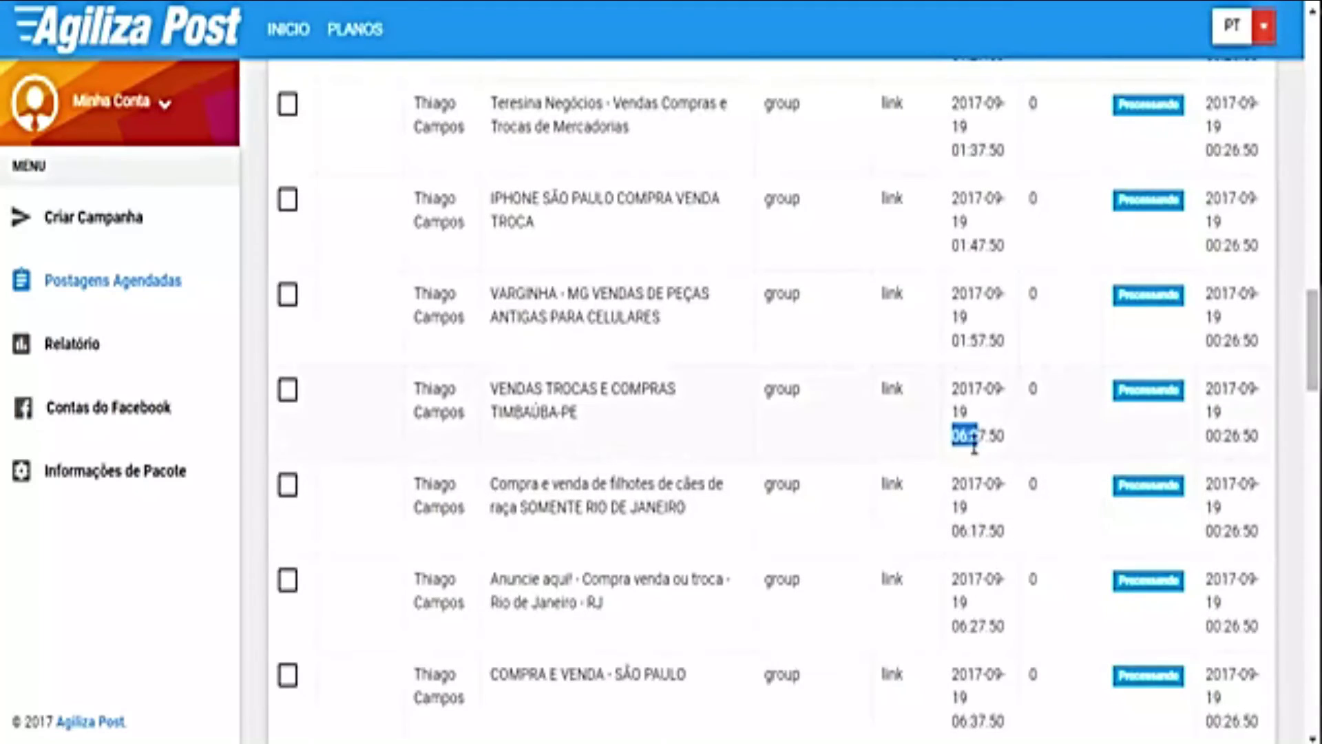
pyautogui.click(971, 533)
pyautogui.scroll(-5, 973, 551)
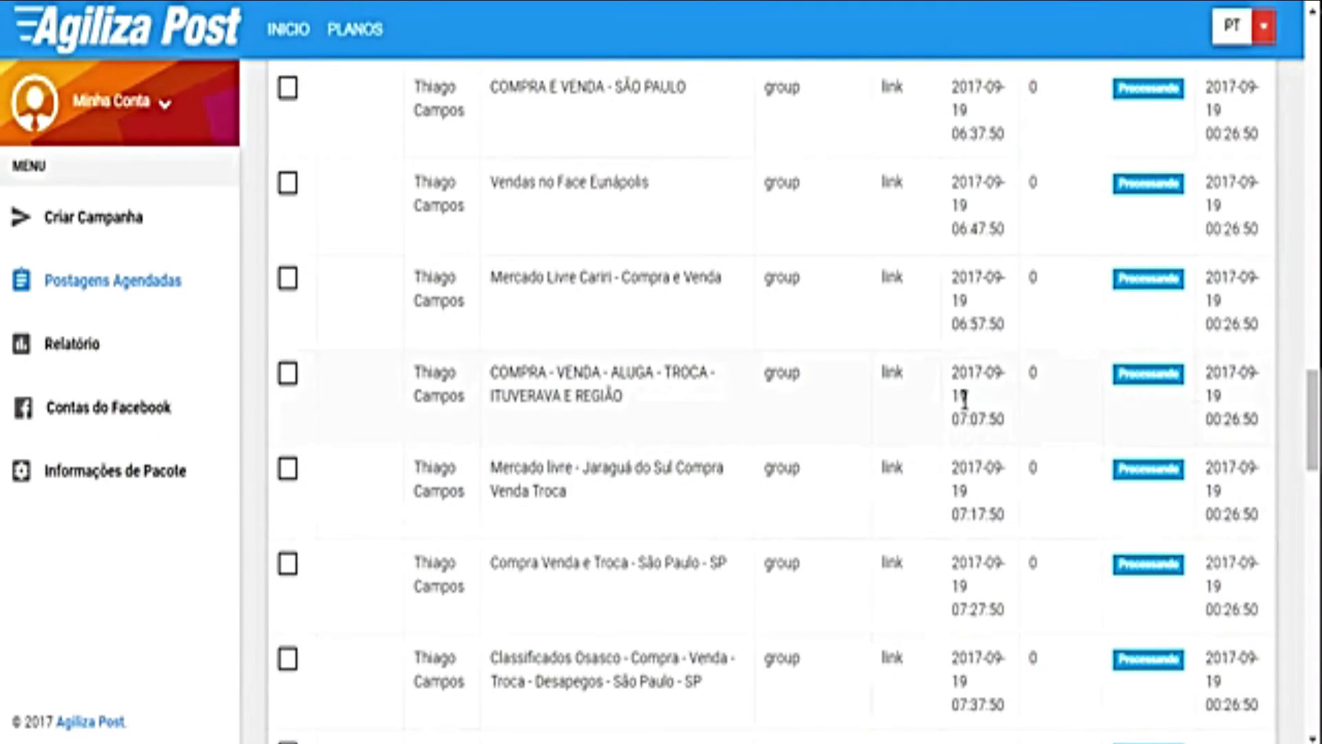
pyautogui.moveTo(969, 515); pyautogui.dragTo(995, 515)
pyautogui.click(979, 518)
pyautogui.doubleClick(974, 609)
pyautogui.scroll(-5, 974, 593)
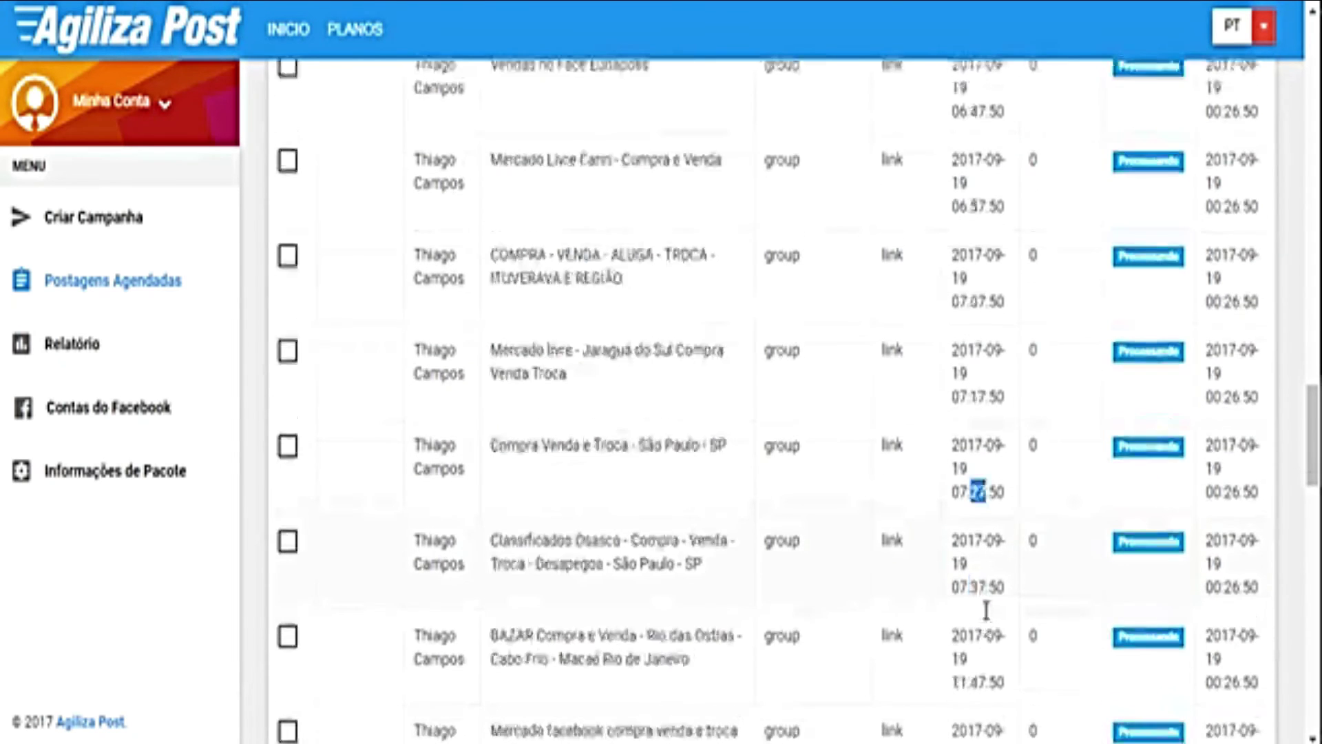
pyautogui.doubleClick(977, 543)
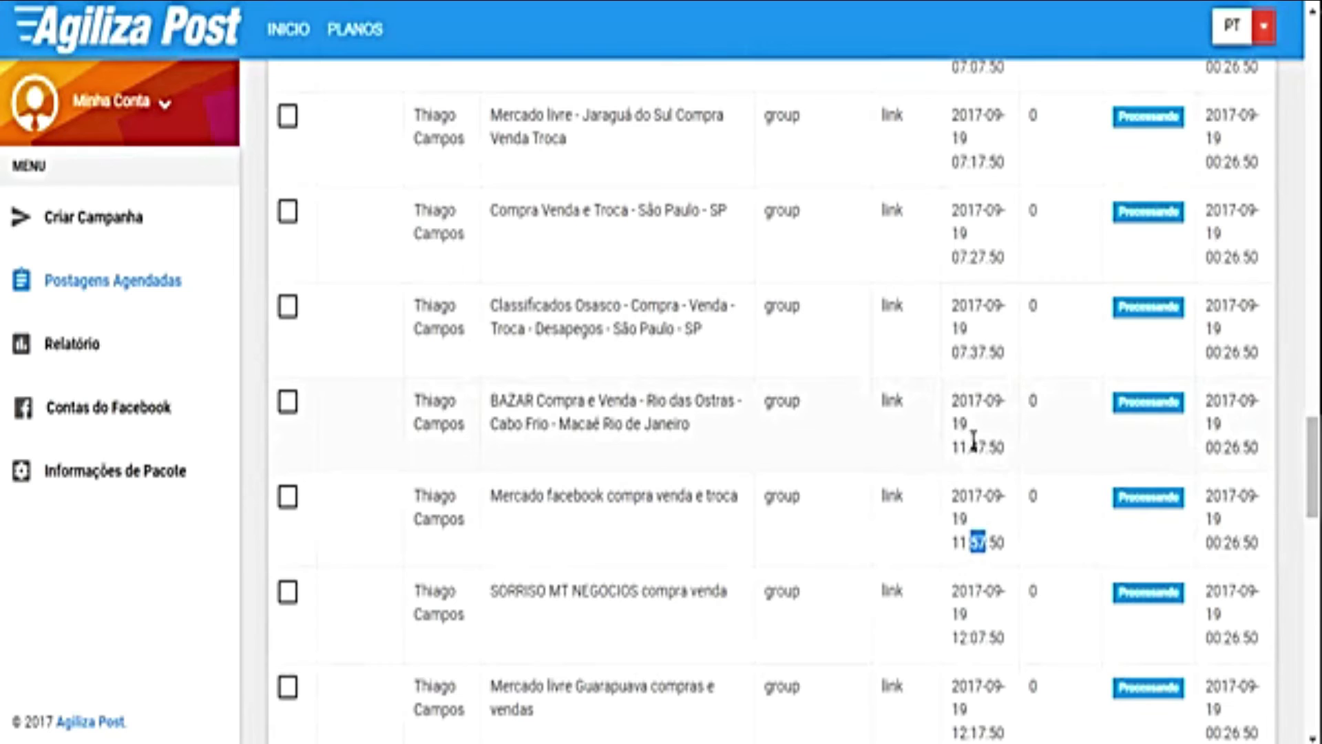
pyautogui.doubleClick(975, 353)
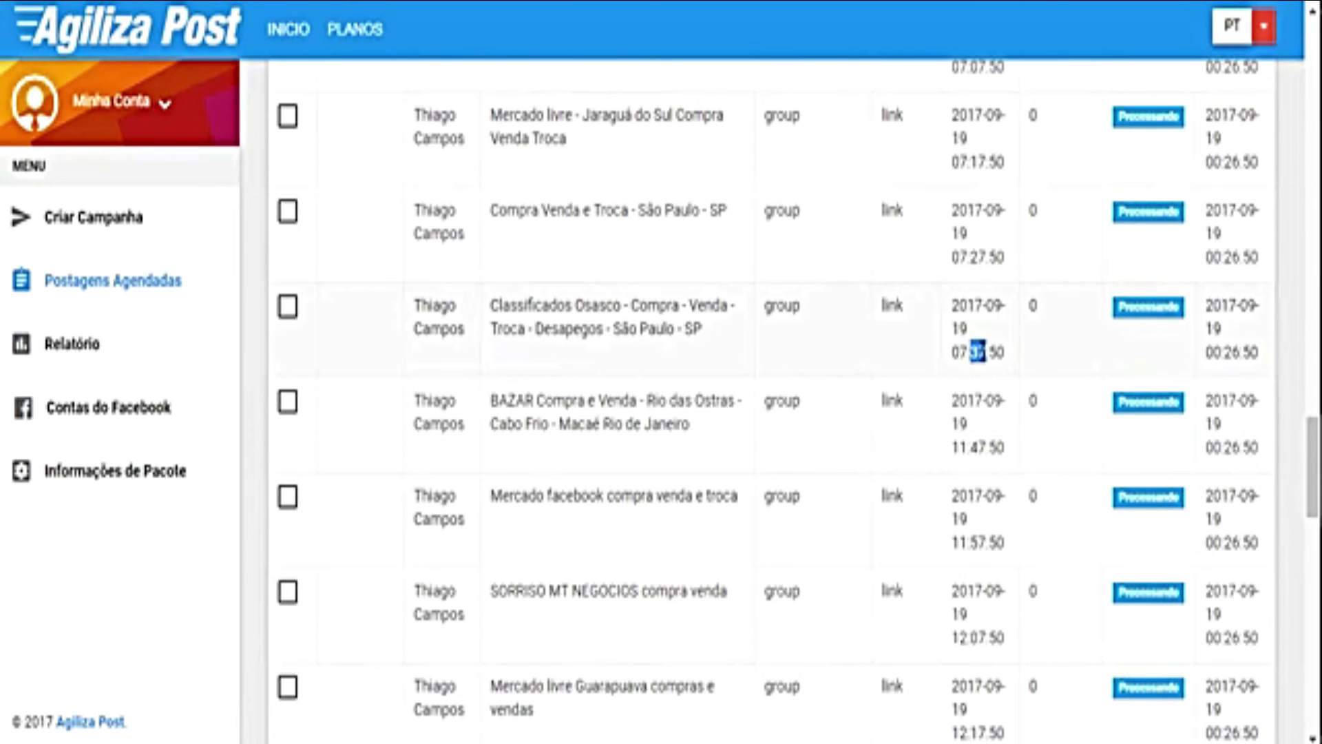
pyautogui.moveTo(951, 354); pyautogui.dragTo(1006, 352)
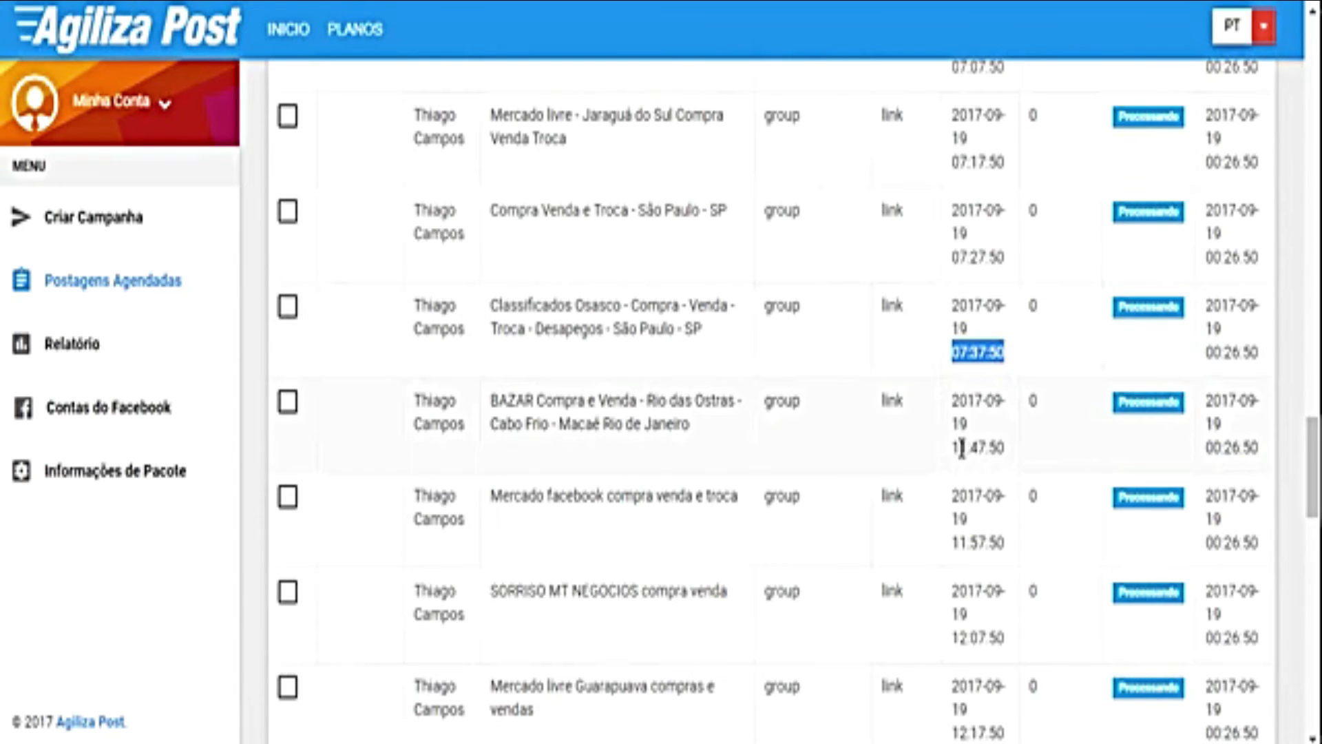
pyautogui.moveTo(953, 448); pyautogui.dragTo(978, 434)
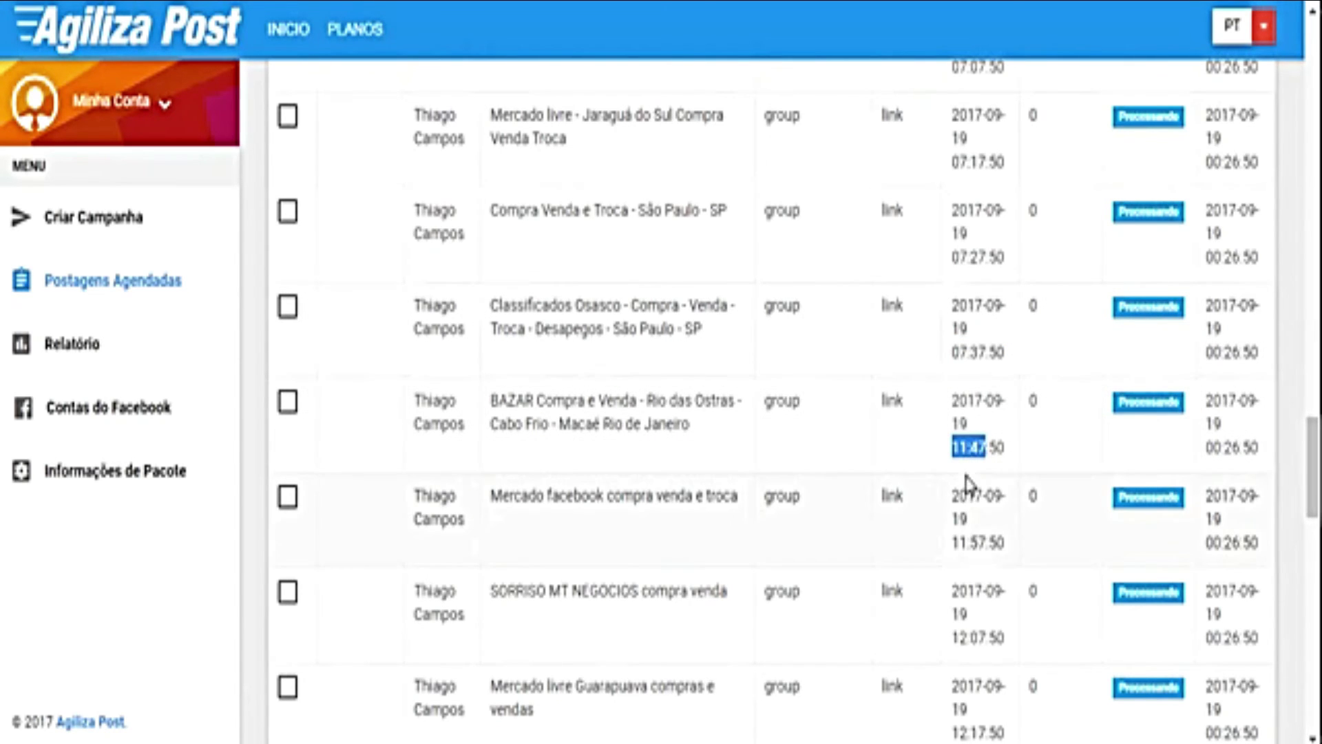
pyautogui.scroll(-3, 964, 479)
pyautogui.scroll(4, 968, 490)
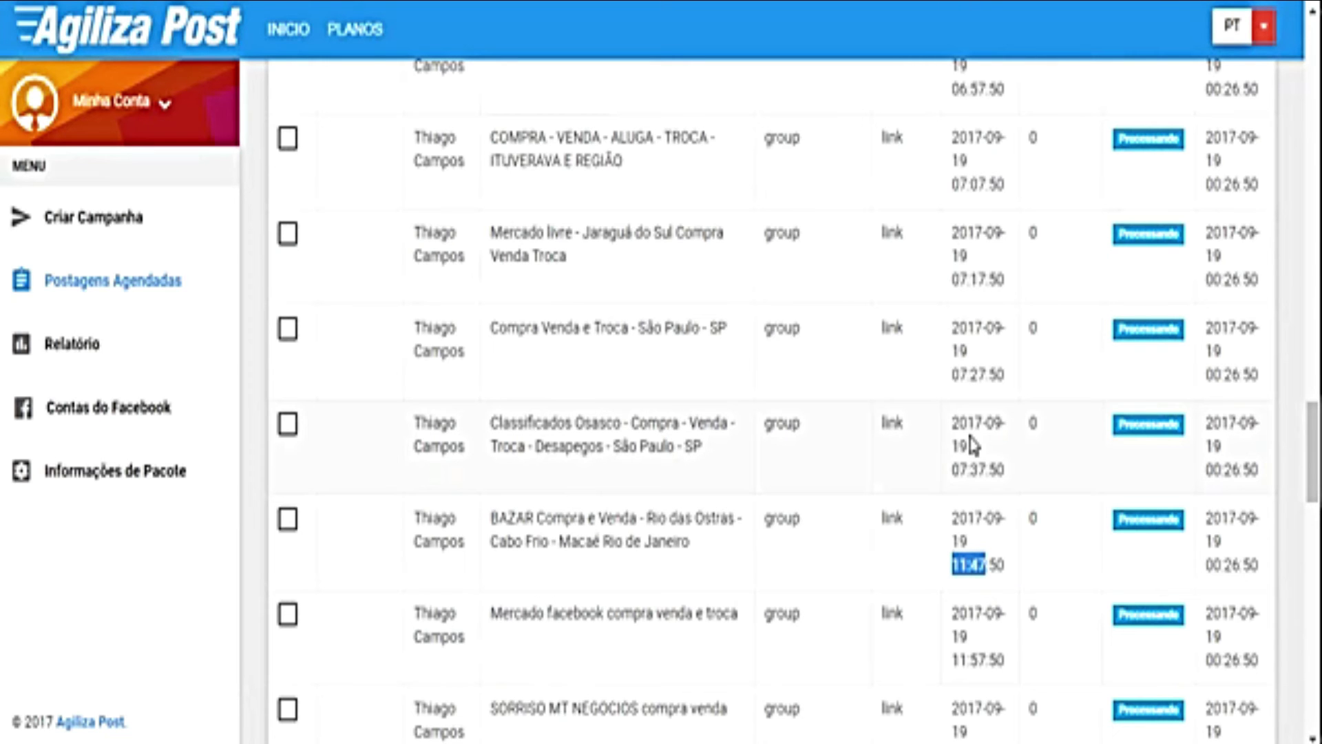
pyautogui.scroll(10, 815, 510)
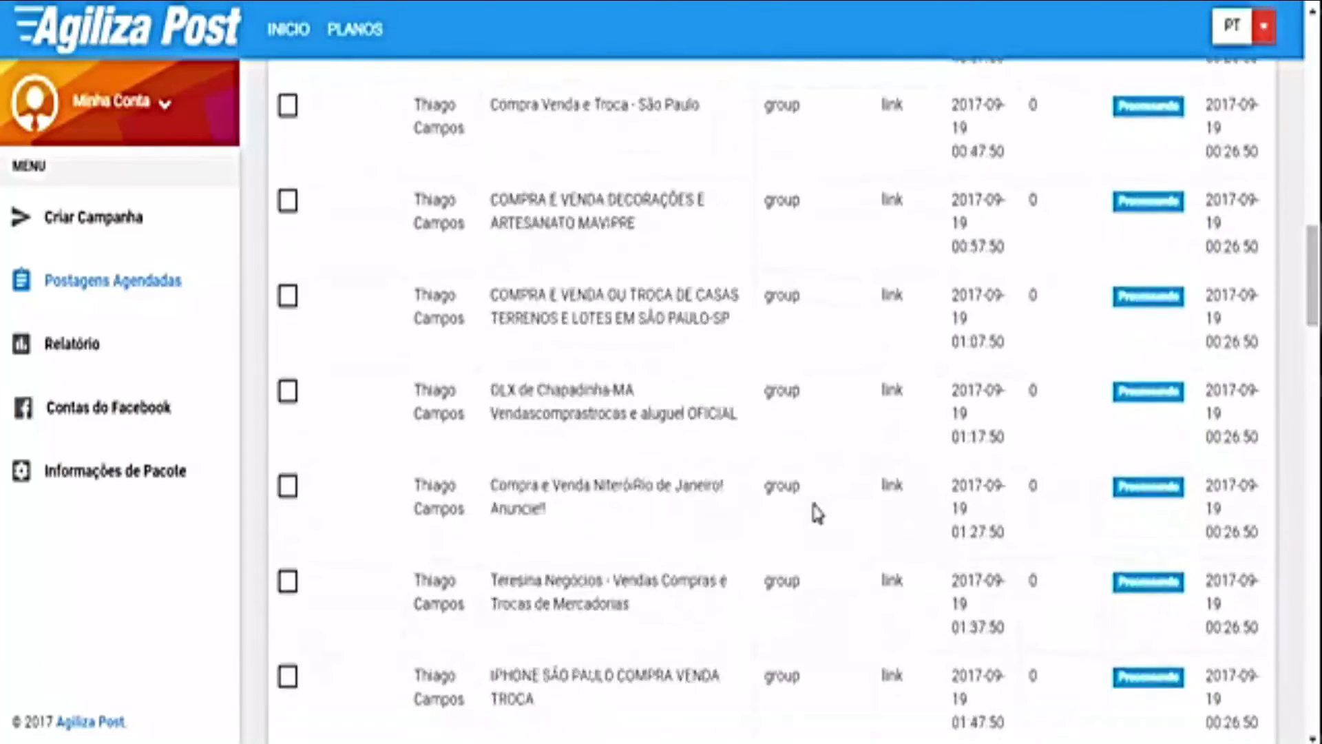
# Step: Delete all scheduled posts and return to the blank Criar Campanha form
pyautogui.click(380, 190)
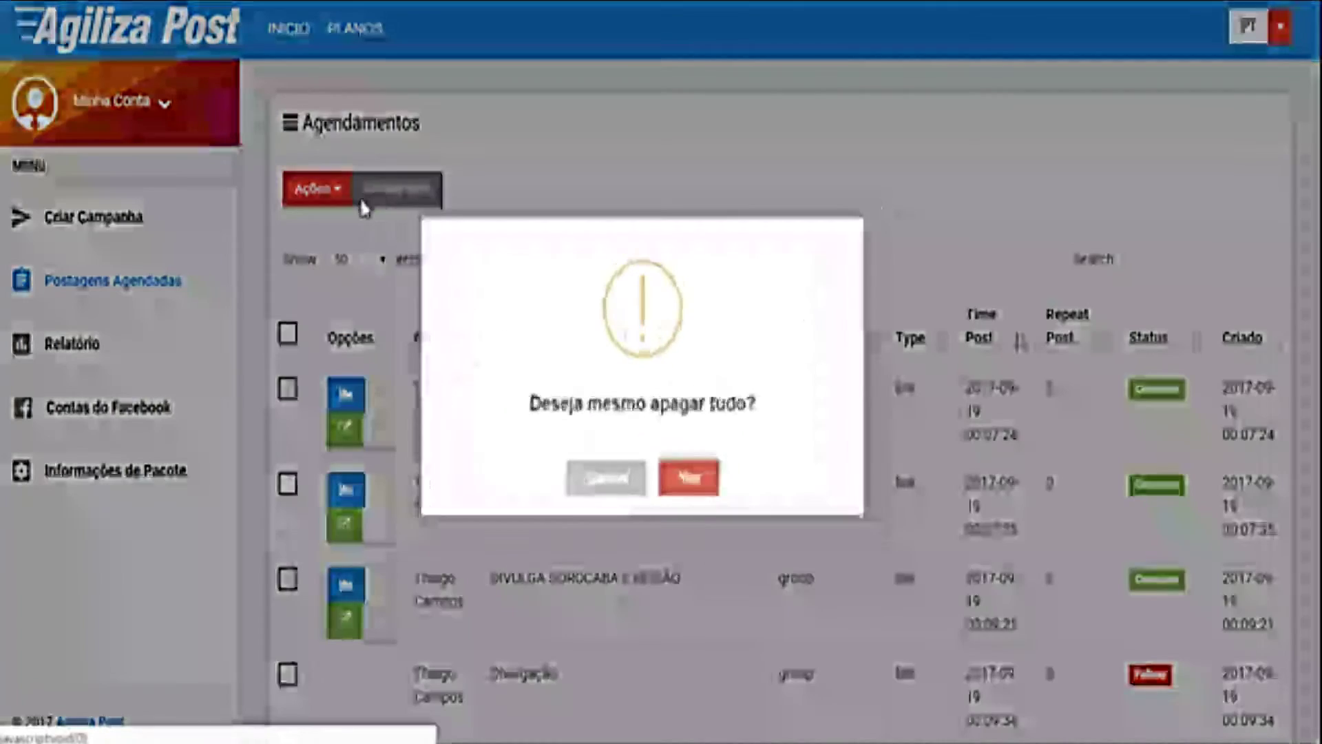
pyautogui.click(685, 490)
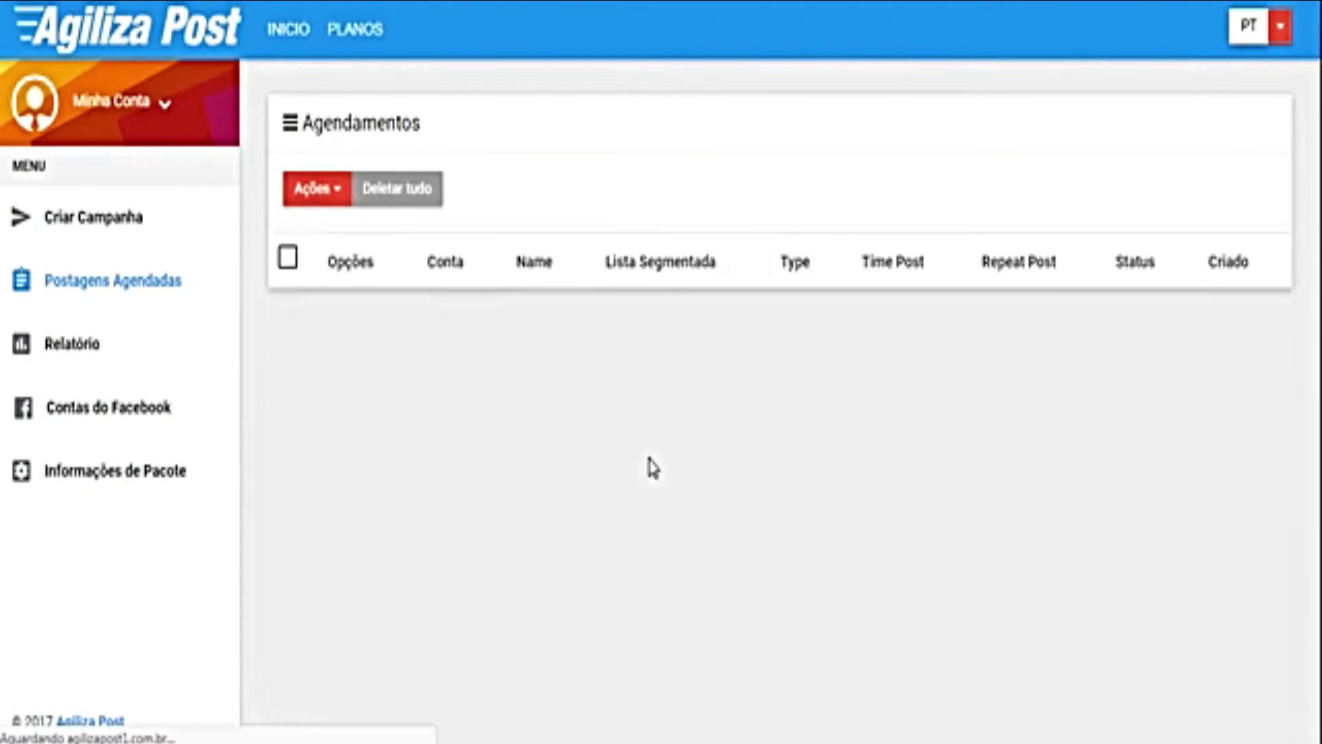
pyautogui.click(92, 232)
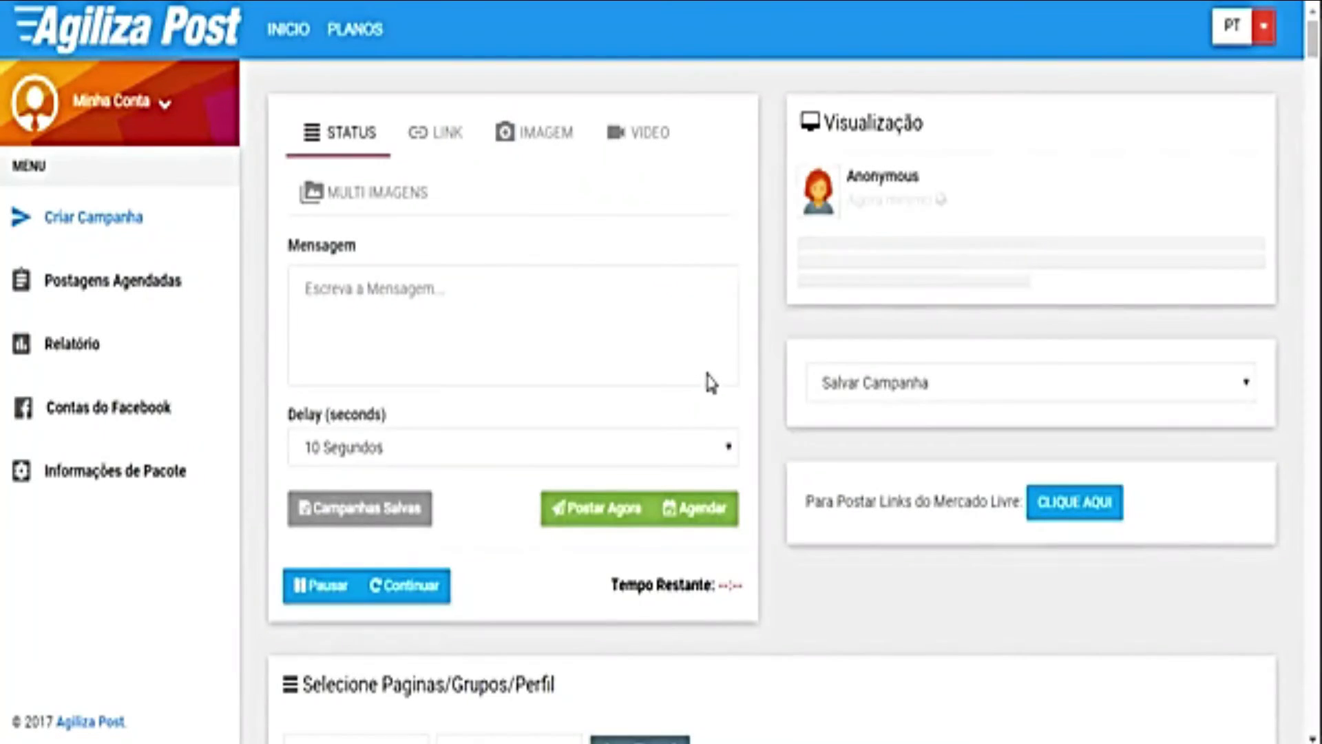
# Step: Load 'Campanha do Agiliza Video Apresentação' from saved campaigns, then view Contas do Facebook
pyautogui.click(924, 396)
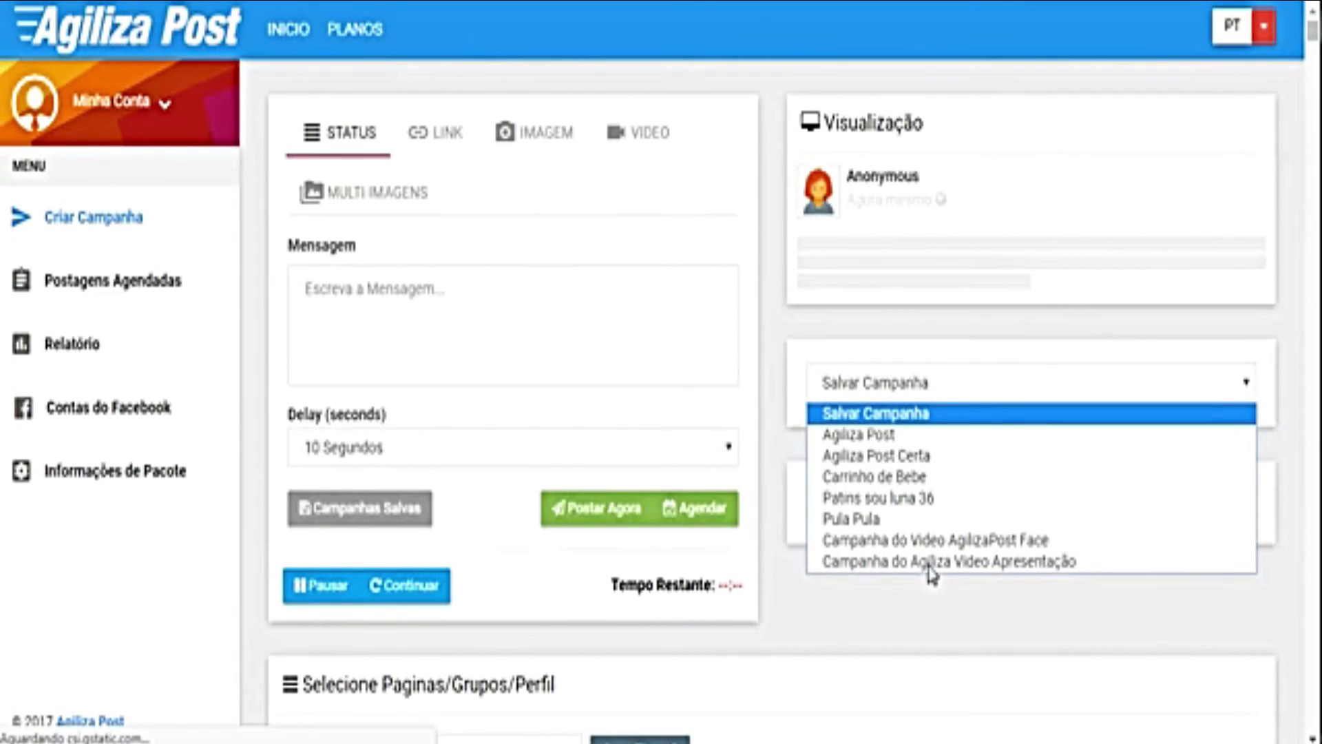
pyautogui.click(929, 562)
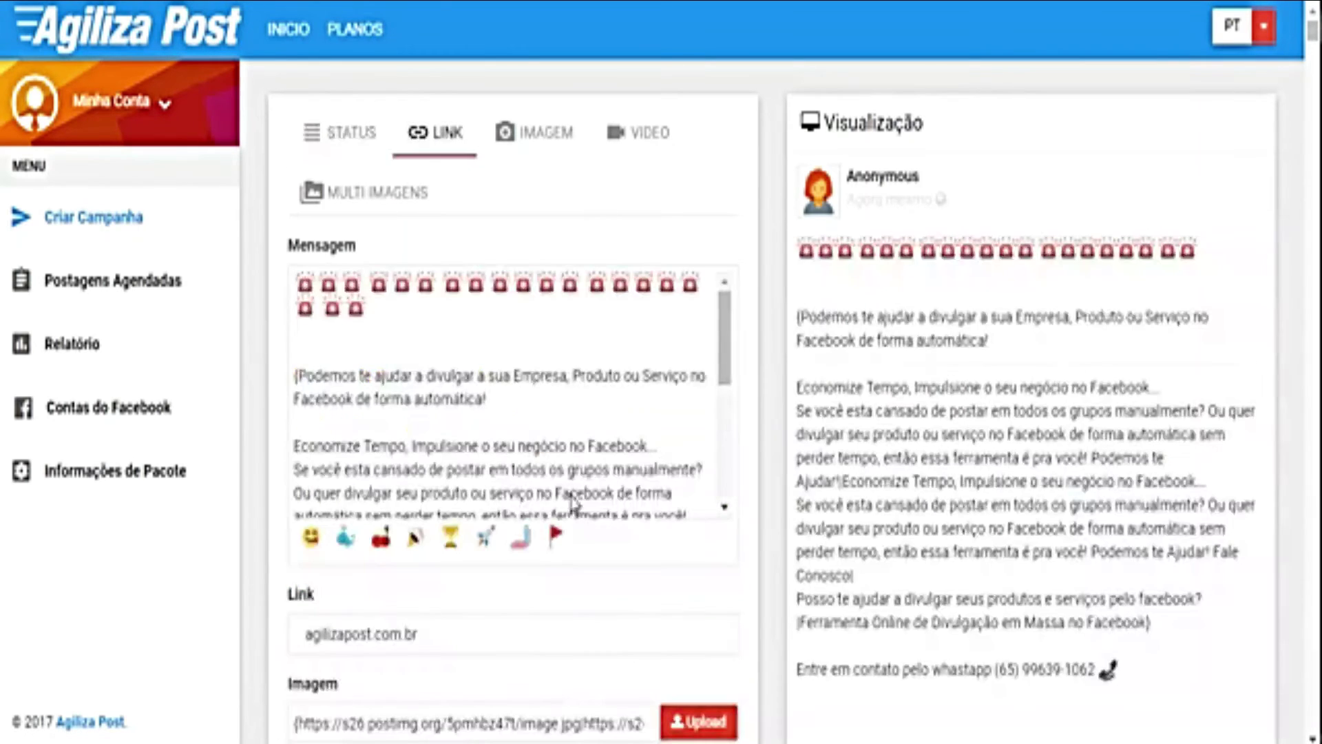
pyautogui.click(71, 429)
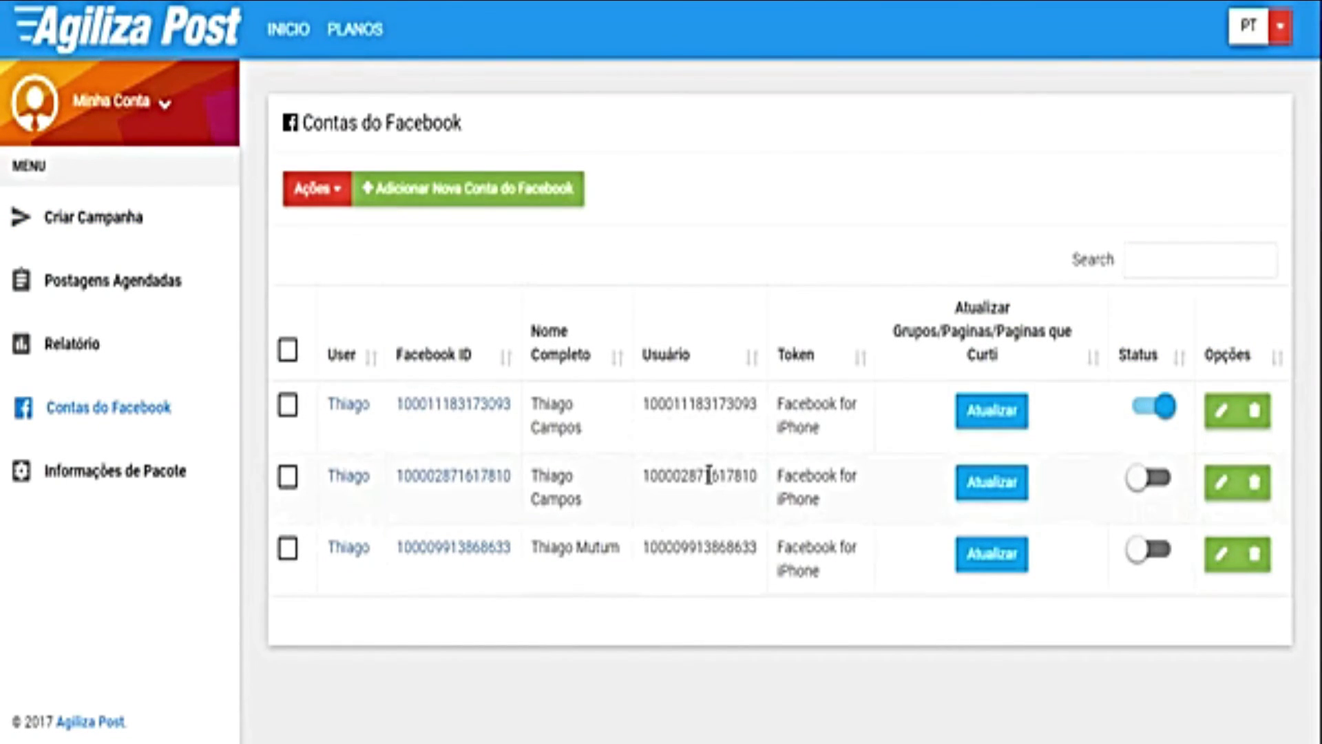
# Step: Activate the second and third Facebook accounts, then return to Criar Campanha
pyautogui.click(1152, 482)
pyautogui.click(1164, 553)
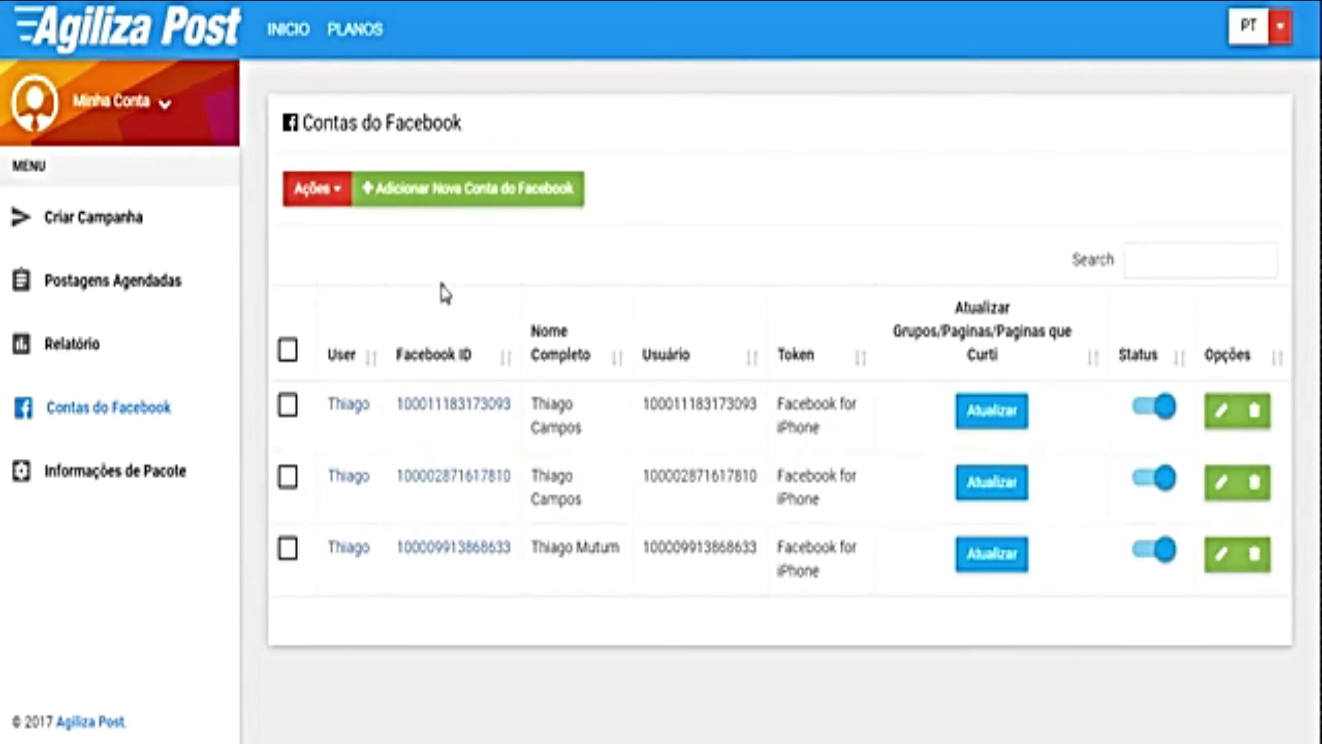
pyautogui.click(83, 231)
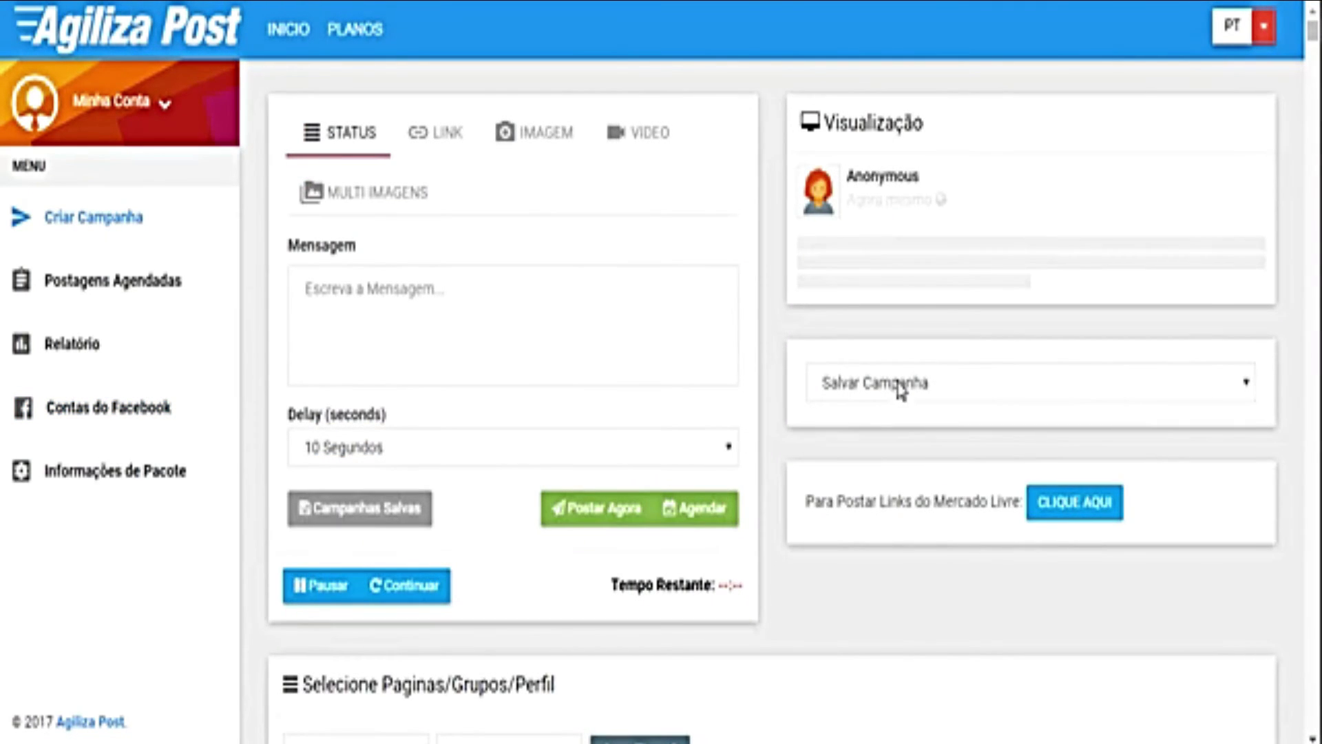
# Step: Reload 'Campanha do Agiliza Video Apresentação' and clear the 'venda' search to show all groups
pyautogui.click(899, 390)
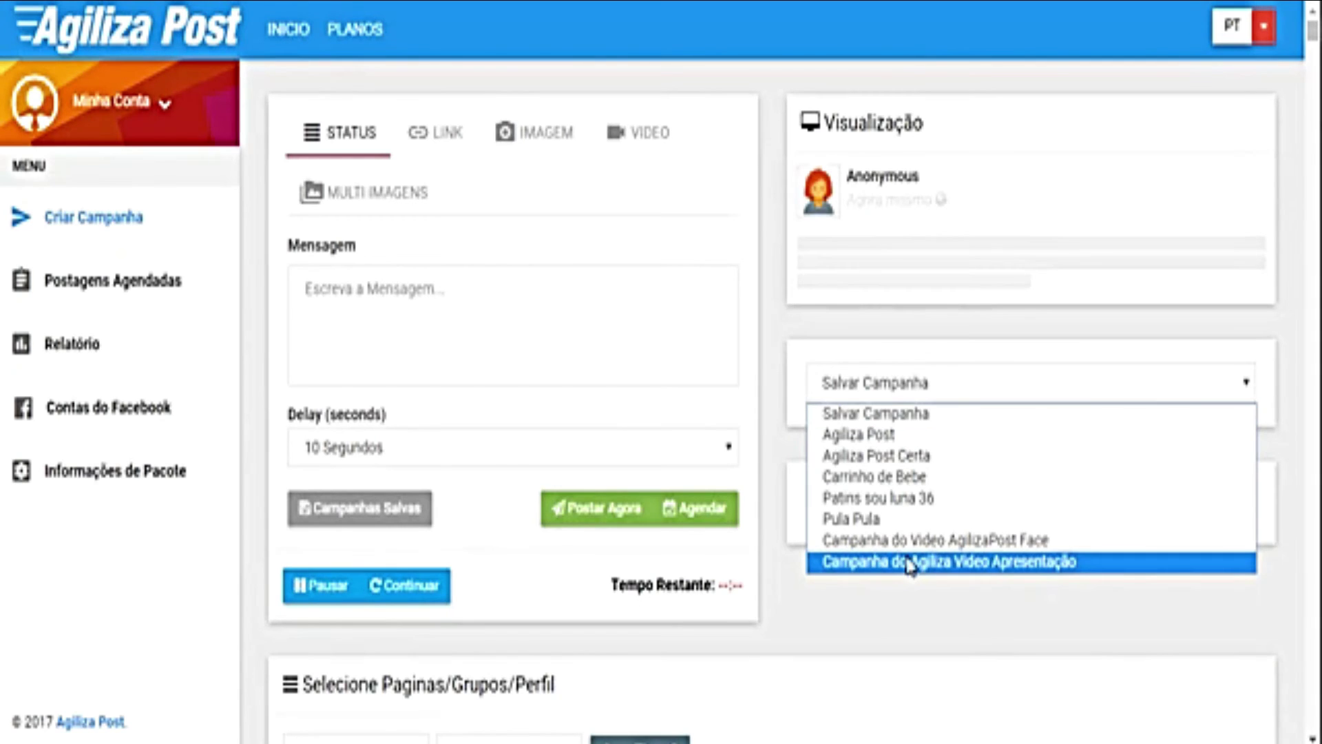
pyautogui.click(910, 562)
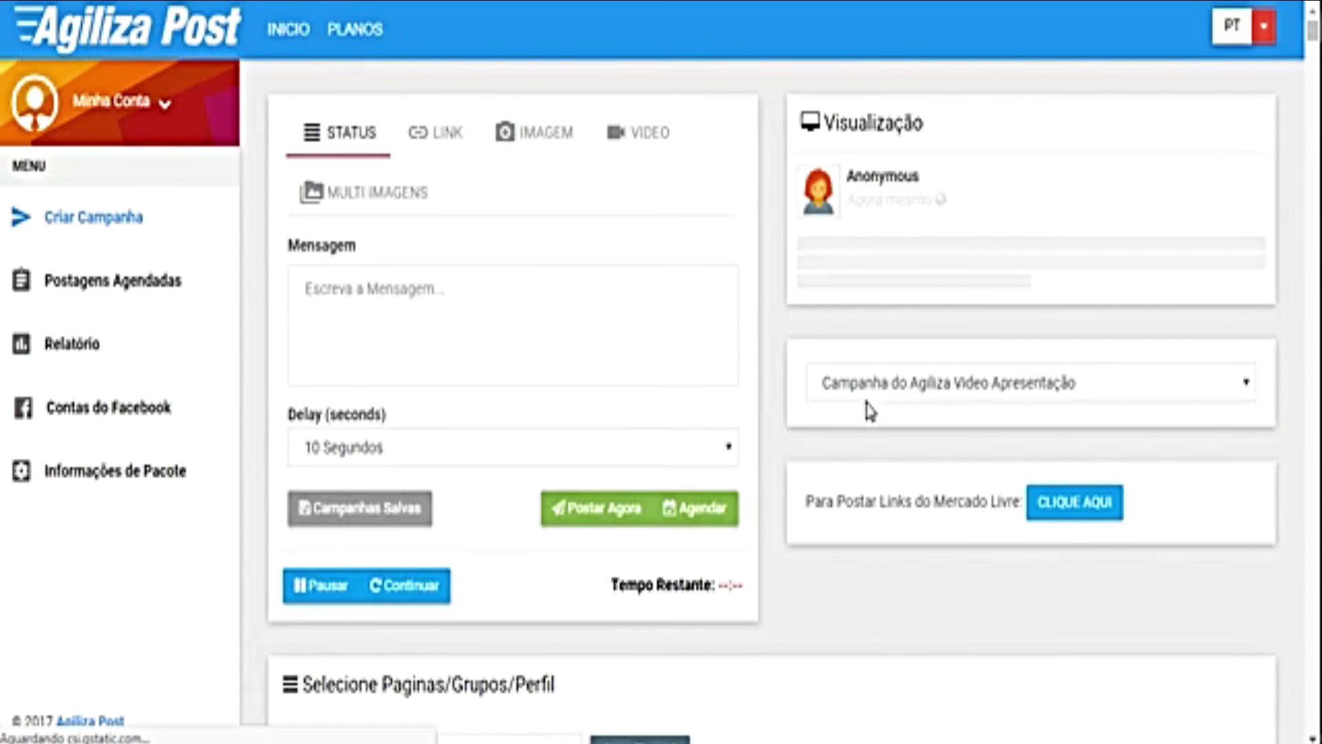
pyautogui.scroll(-8, 655, 428)
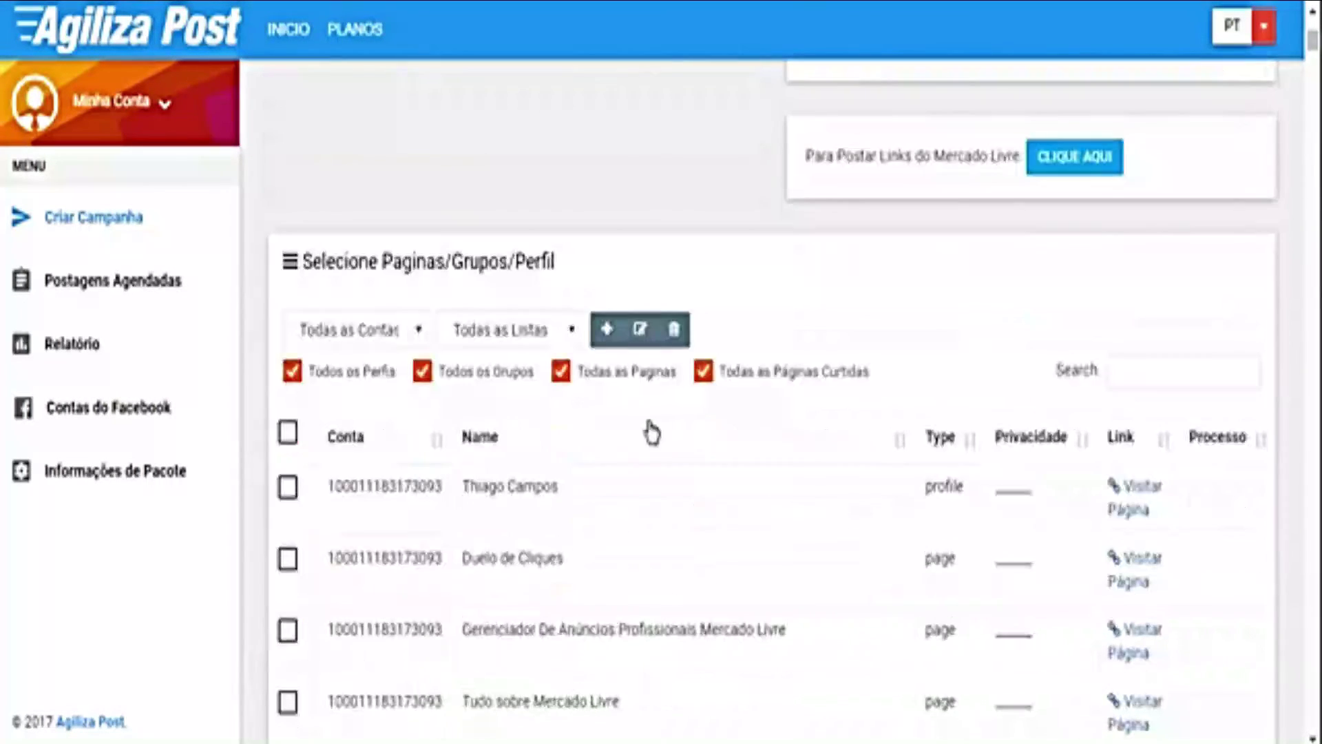
pyautogui.click(358, 332)
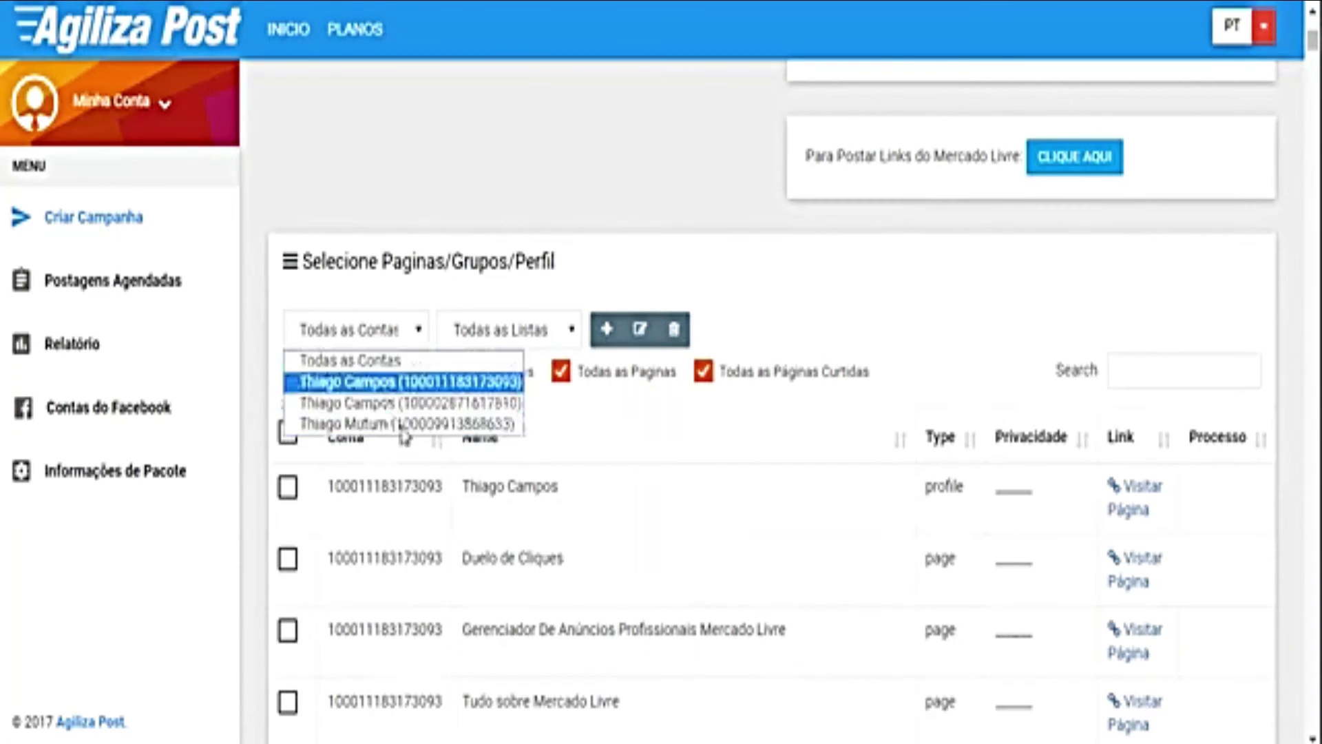
pyautogui.click(859, 325)
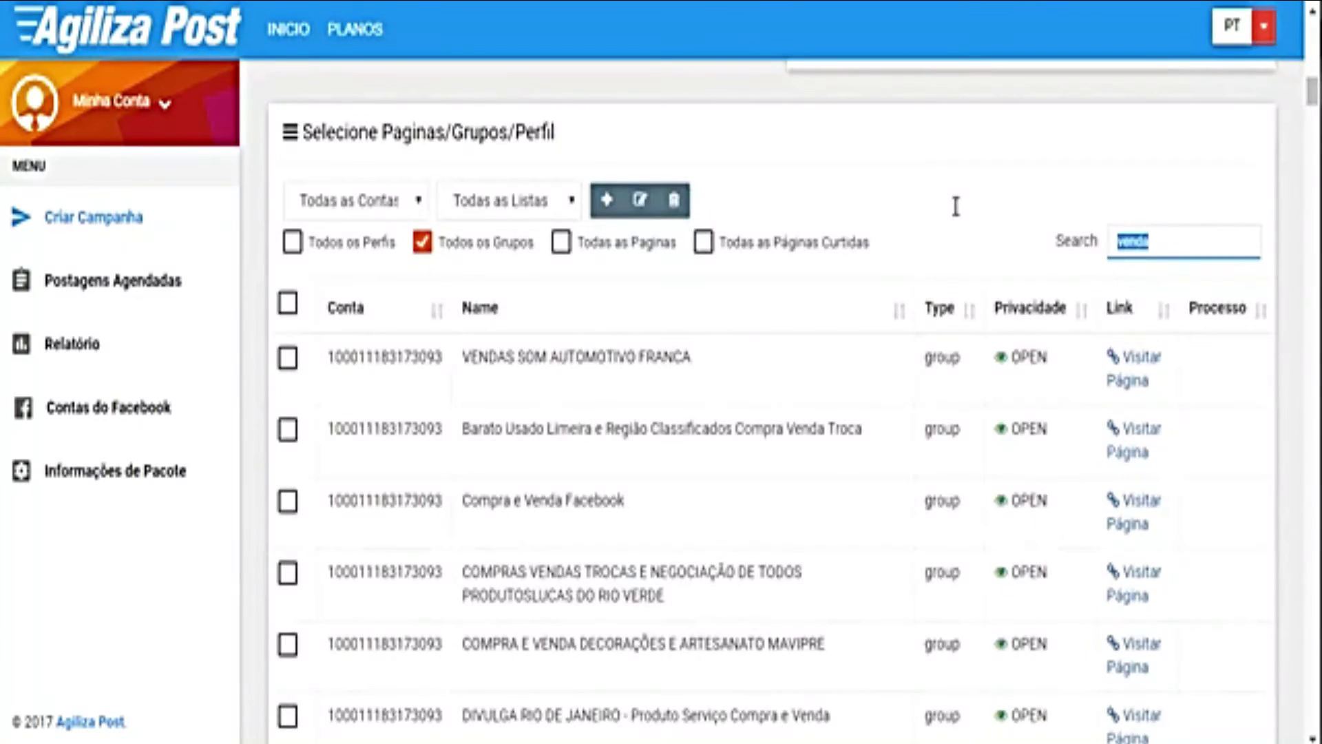
pyautogui.press('BackSpace')
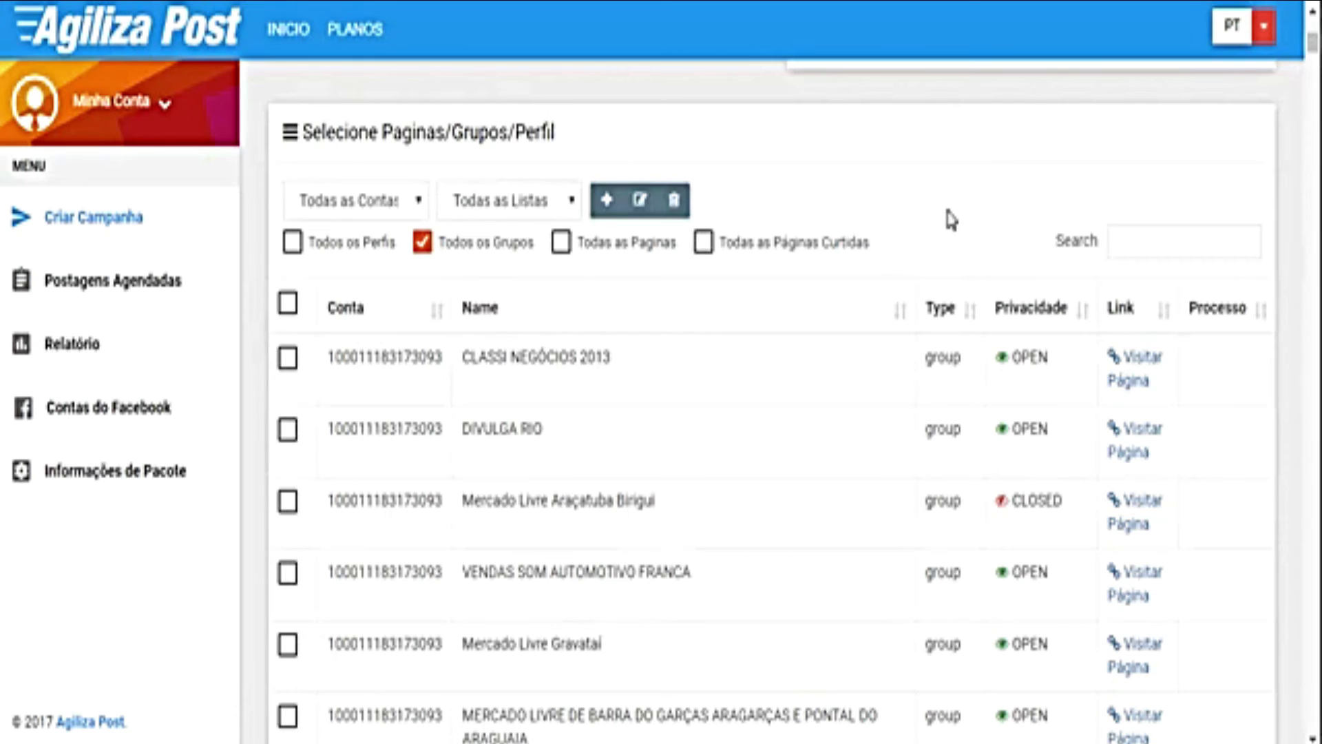
# Step: Scroll through the full group list, pointing out which account each group belongs to
pyautogui.moveTo(1313, 44); pyautogui.dragTo(1320, 260)
pyautogui.moveTo(1313, 215); pyautogui.dragTo(1313, 457)
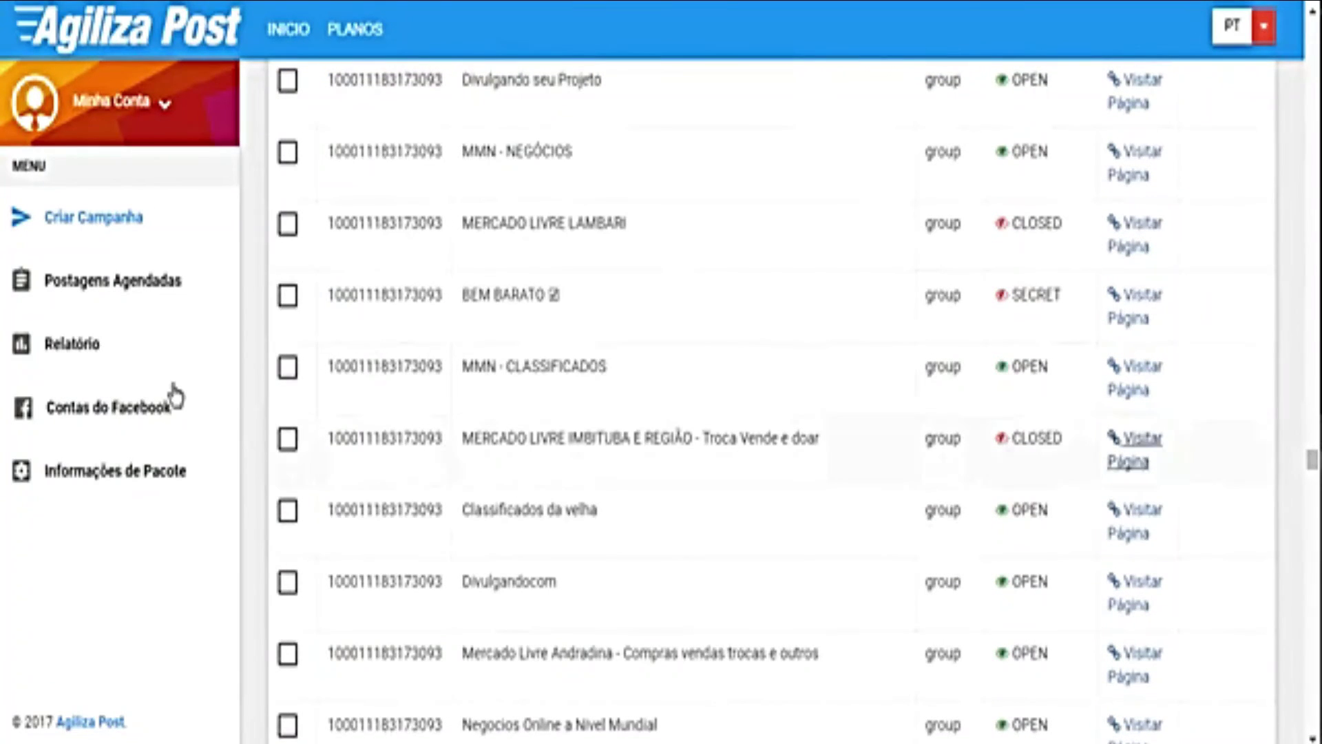
pyautogui.moveTo(417, 358); pyautogui.dragTo(442, 366)
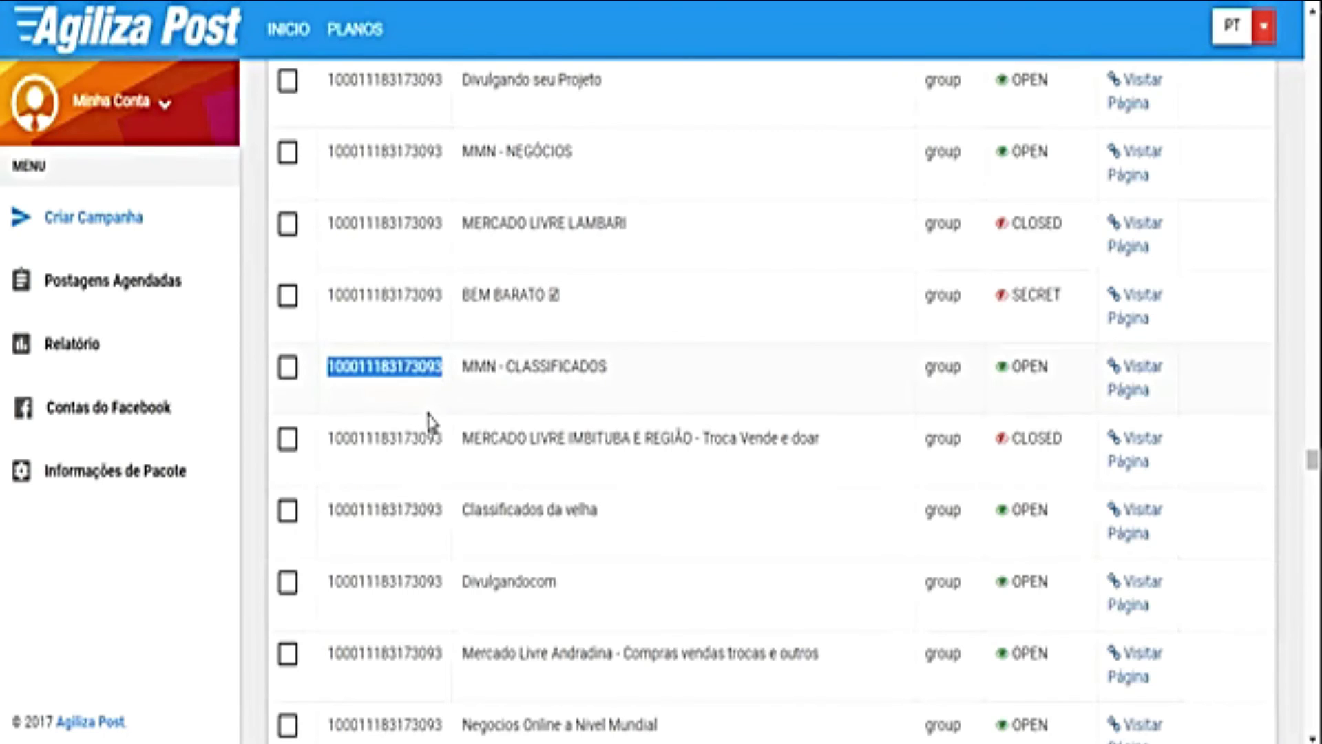
pyautogui.scroll(-15, 434, 399)
pyautogui.scroll(-10, 439, 387)
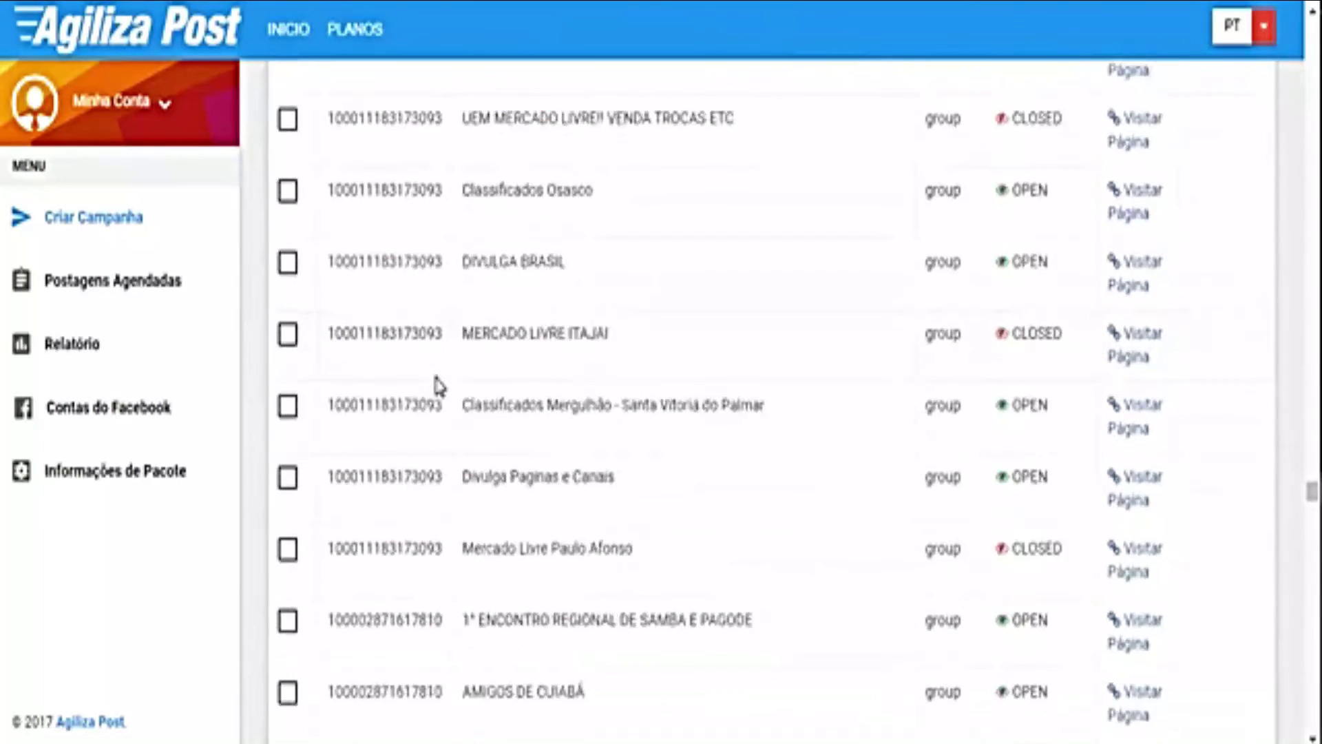
pyautogui.moveTo(442, 402); pyautogui.dragTo(427, 402)
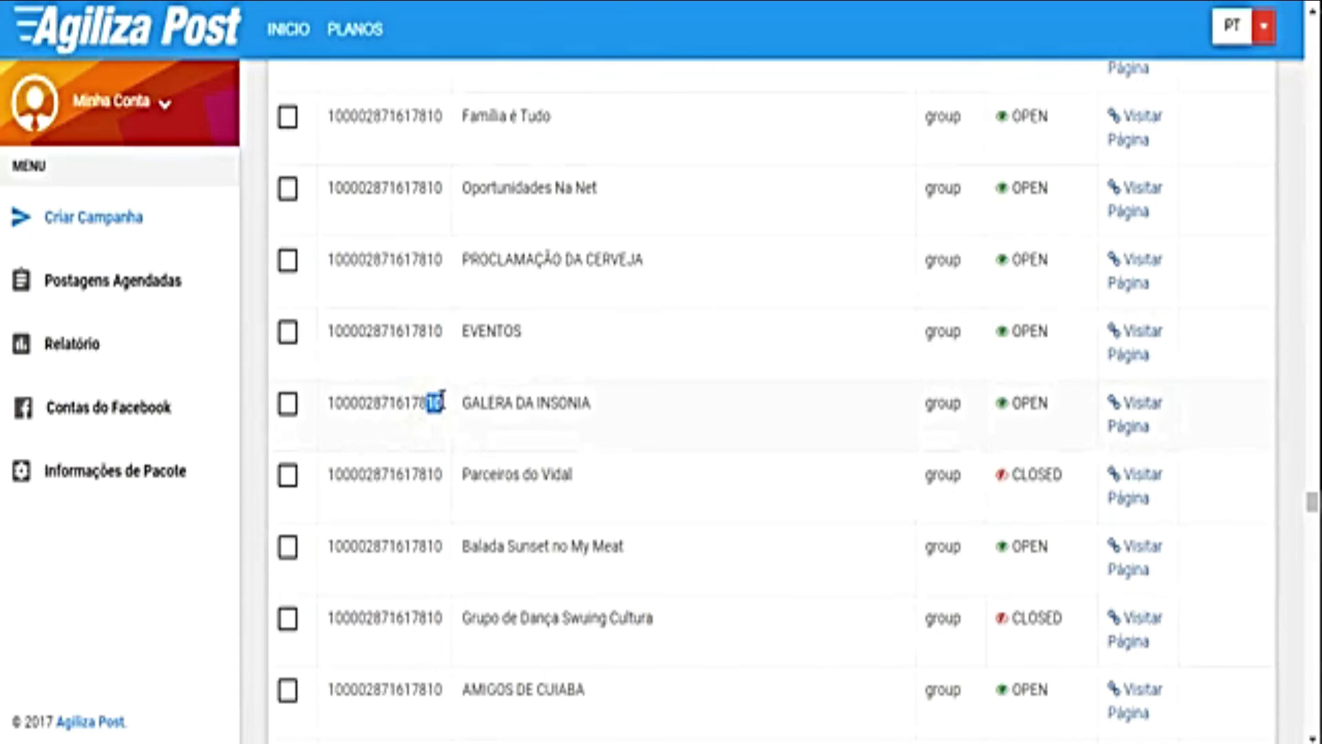
pyautogui.scroll(-8, 428, 437)
pyautogui.scroll(-20, 428, 438)
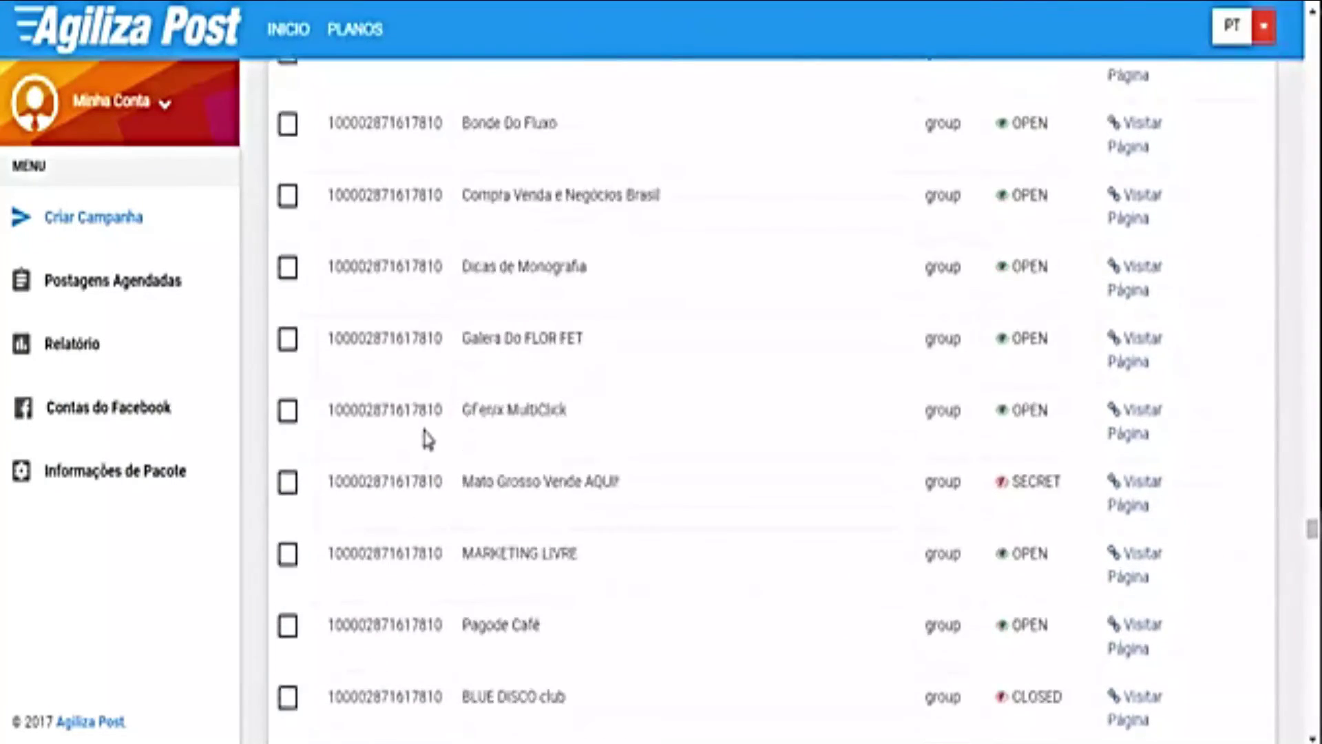
pyautogui.scroll(-20, 427, 438)
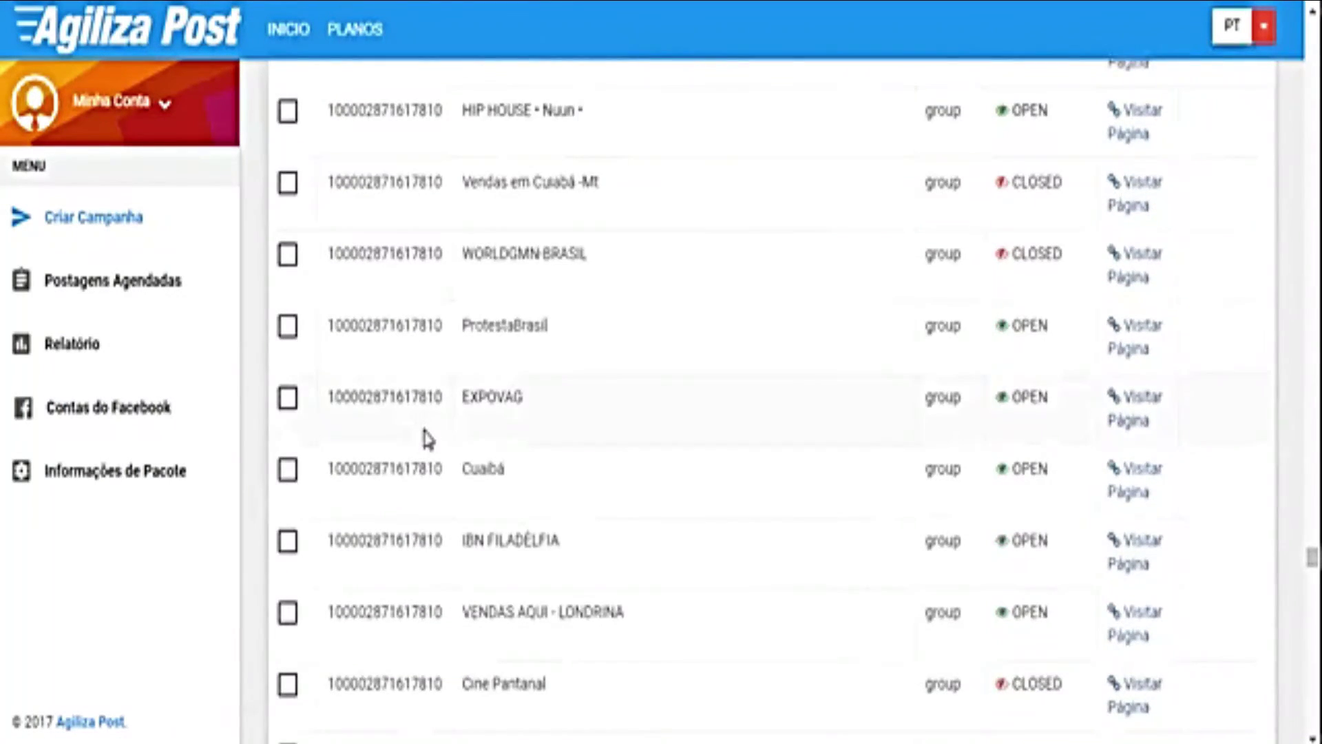
pyautogui.scroll(-20, 426, 431)
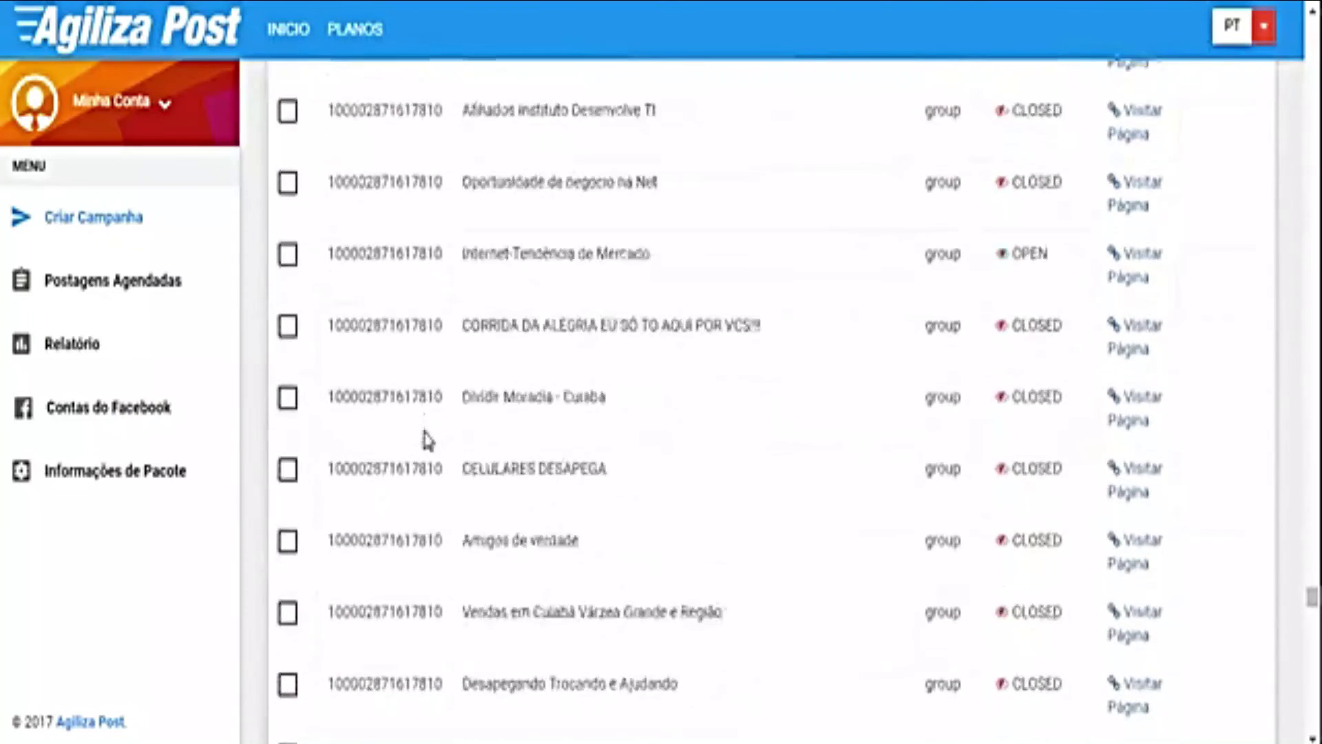
pyautogui.scroll(-20, 426, 431)
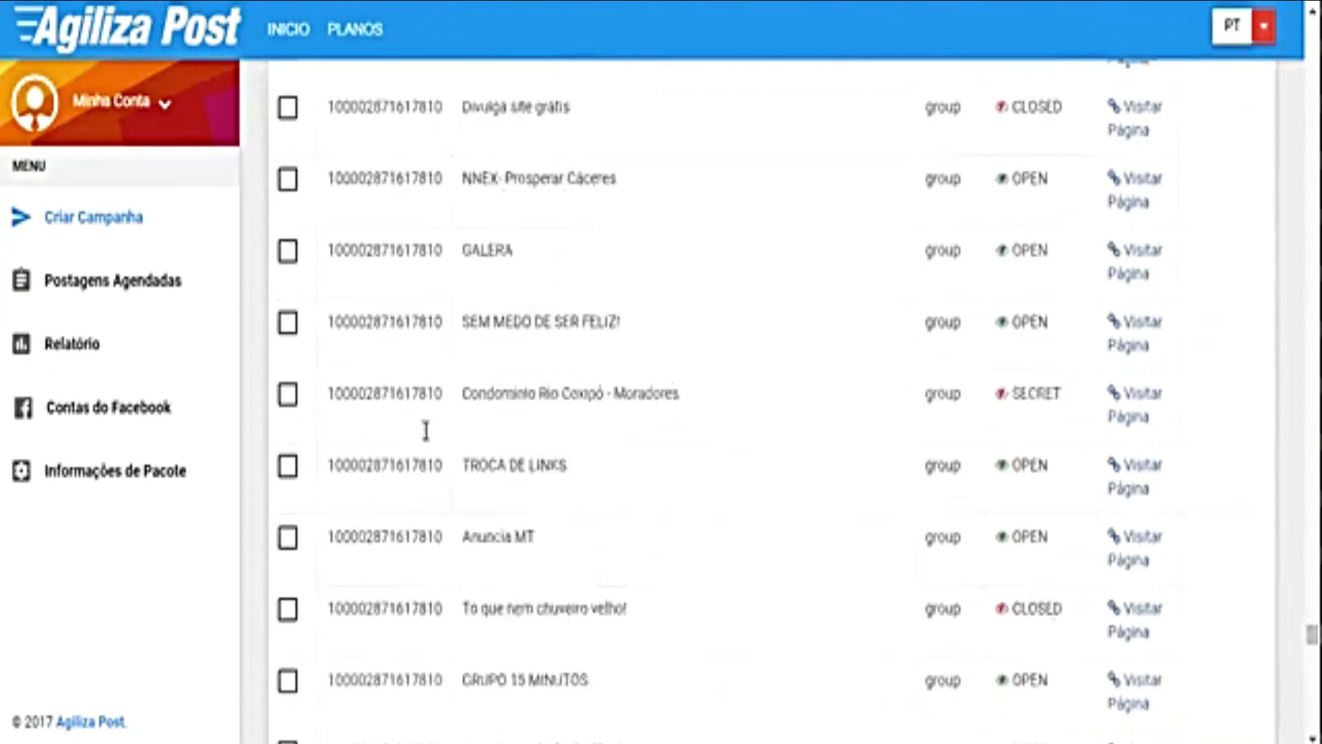
pyautogui.moveTo(428, 520); pyautogui.dragTo(440, 521)
pyautogui.click(382, 535)
pyautogui.moveTo(427, 444); pyautogui.dragTo(435, 448)
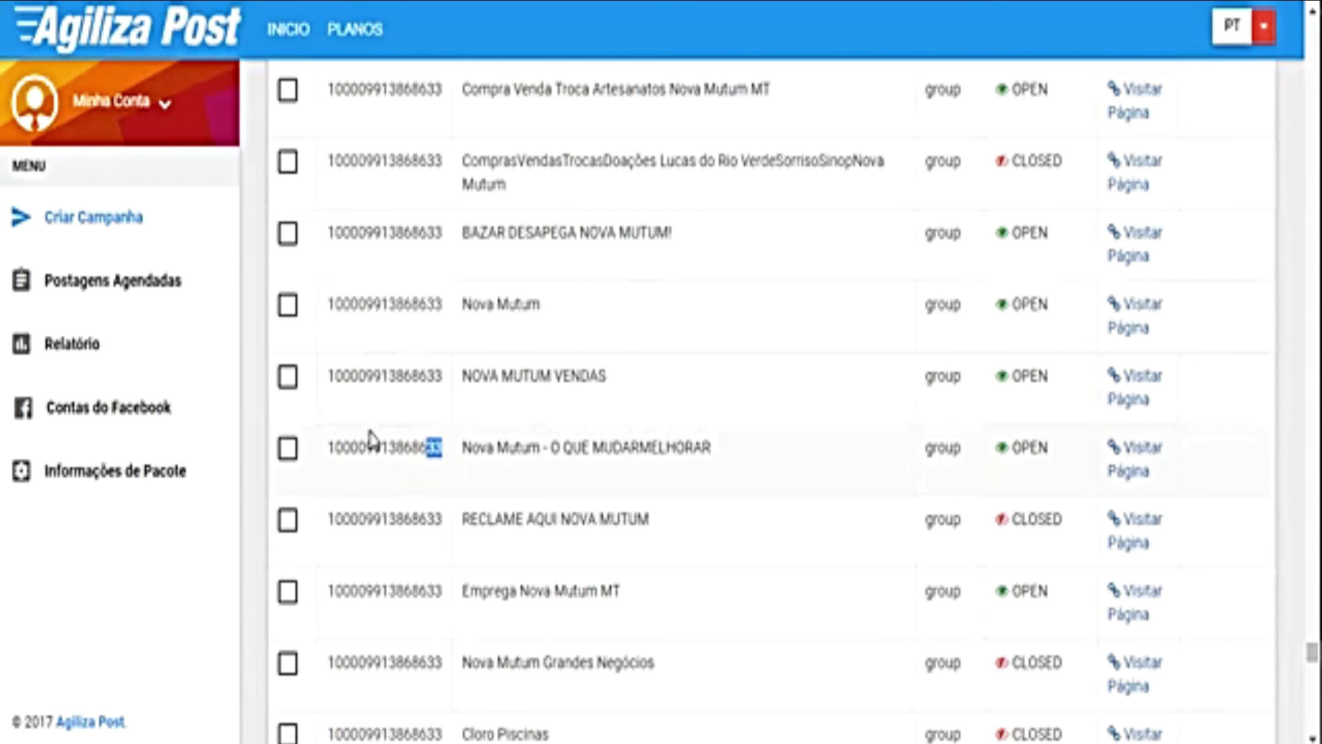
pyautogui.scroll(3, 373, 440)
pyautogui.scroll(-12, 373, 440)
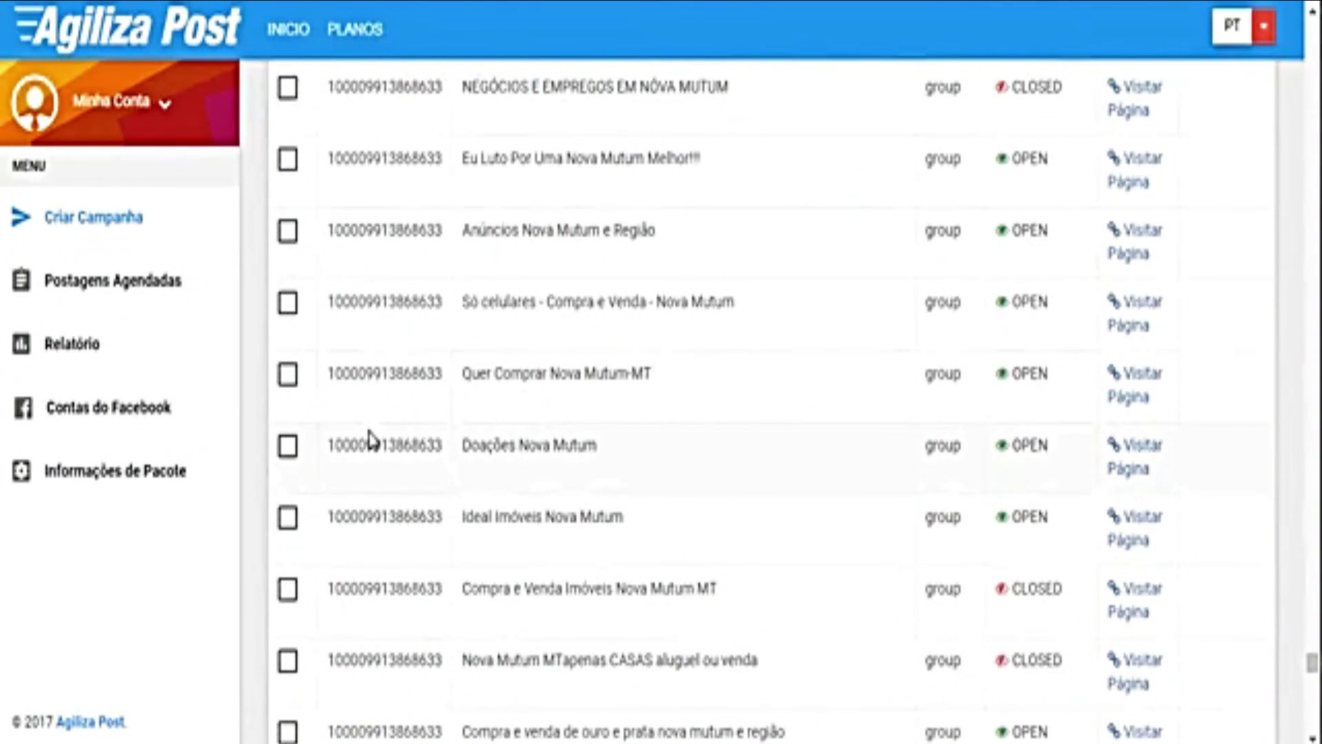
pyautogui.moveTo(1312, 663); pyautogui.dragTo(1313, 209)
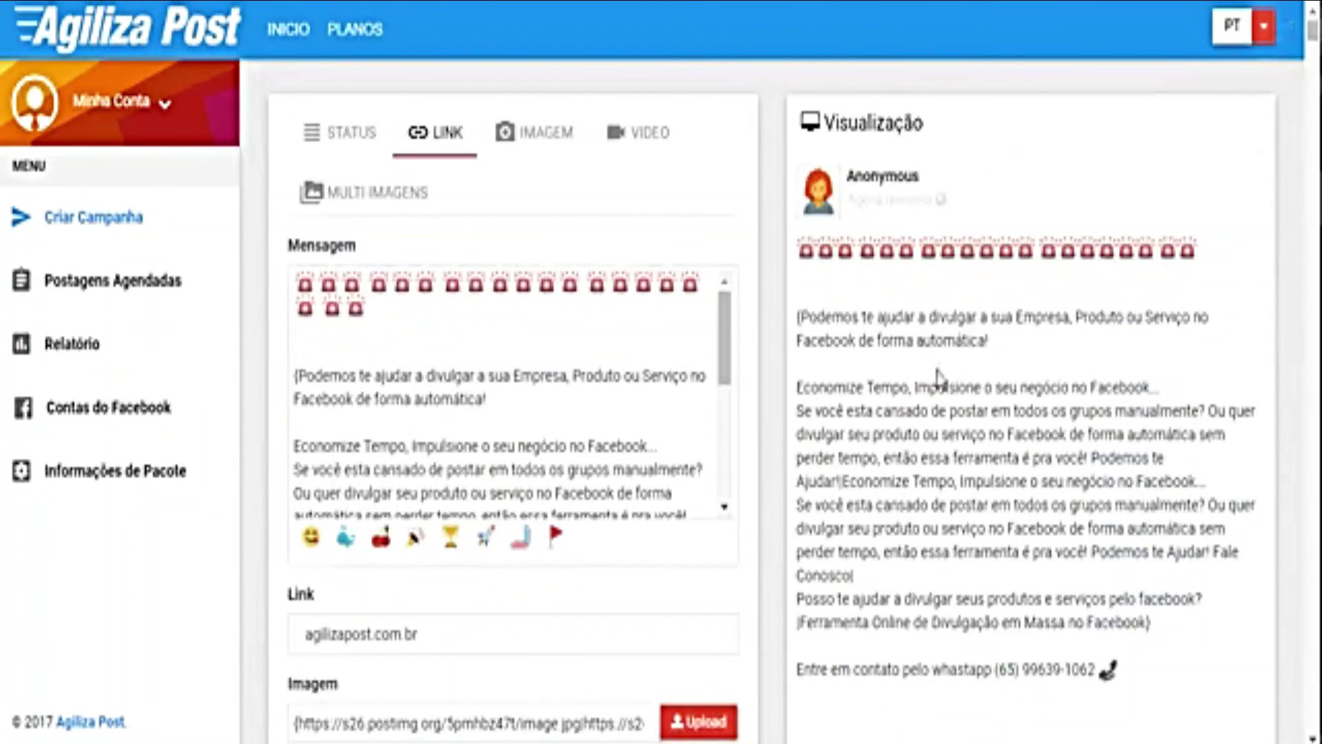
pyautogui.scroll(-6, 939, 375)
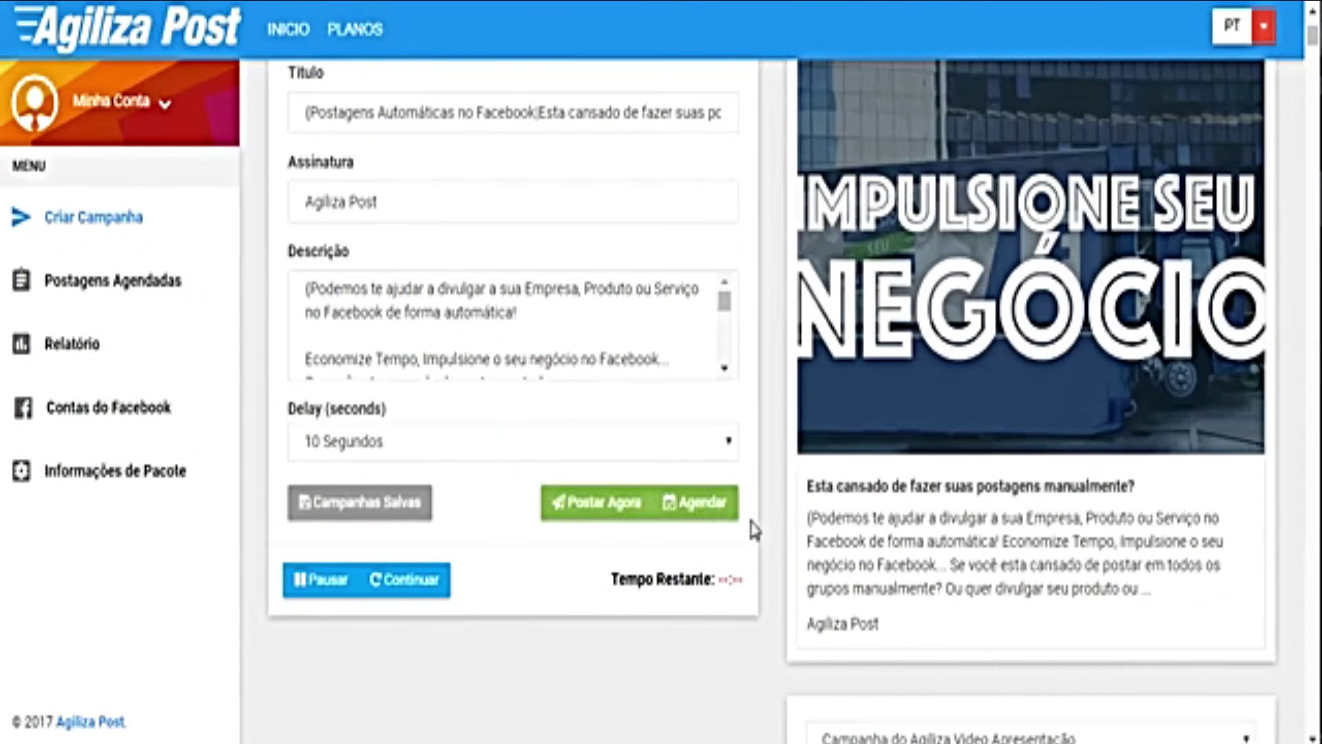
pyautogui.scroll(-10, 709, 487)
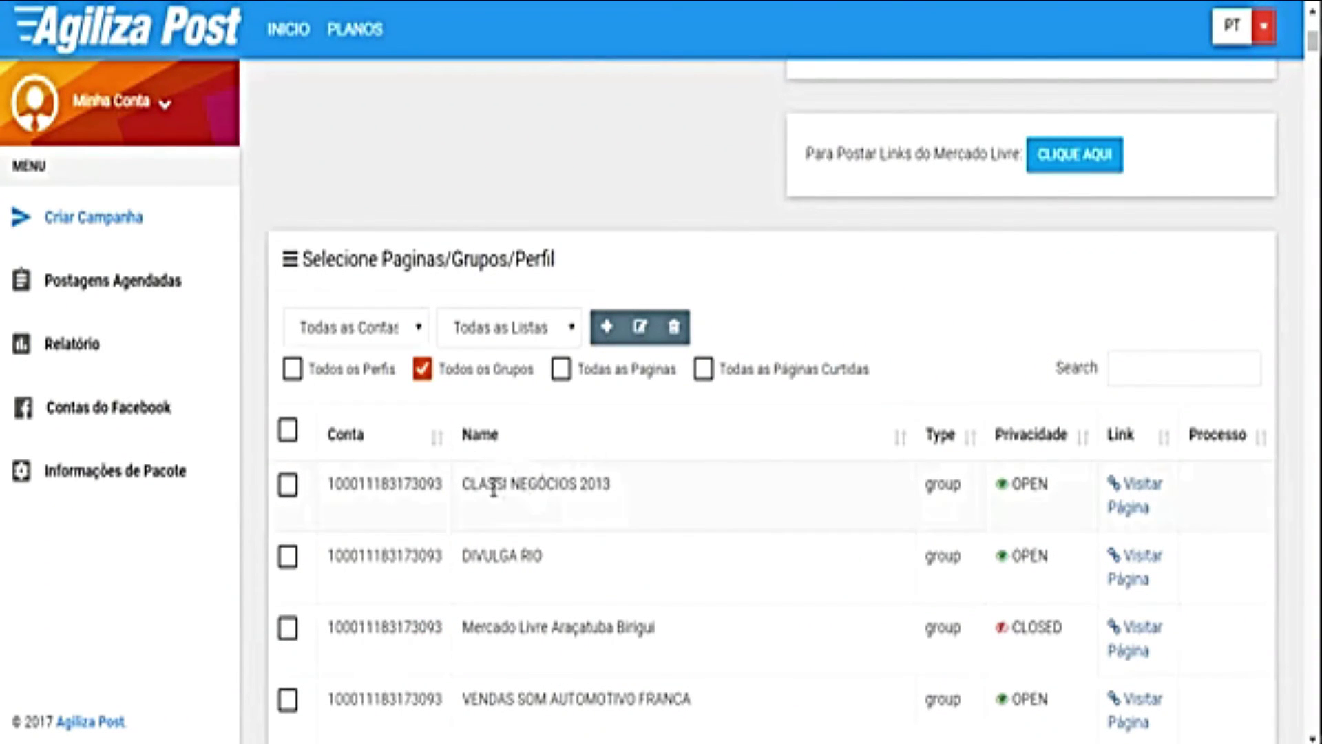
# Step: Sort the groups by name and review which account each listed group belongs to
pyautogui.click(897, 441)
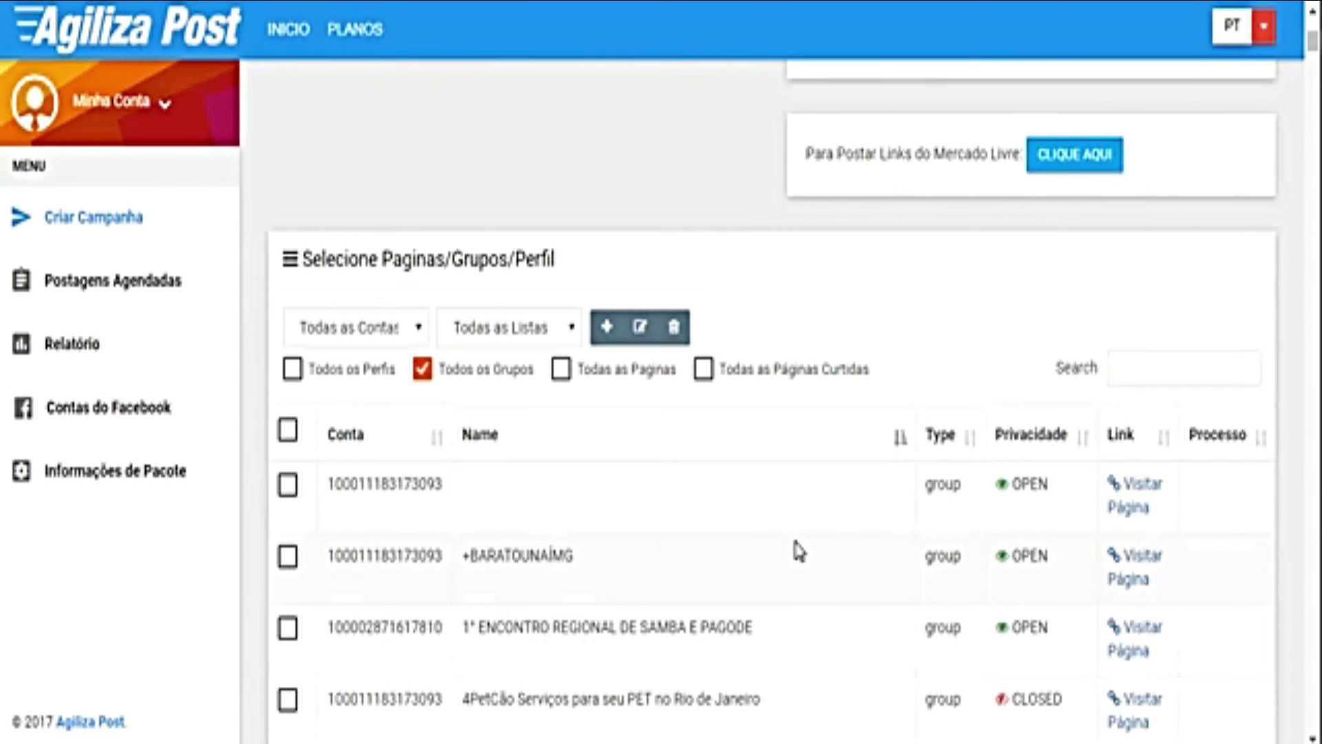
pyautogui.scroll(-3, 798, 551)
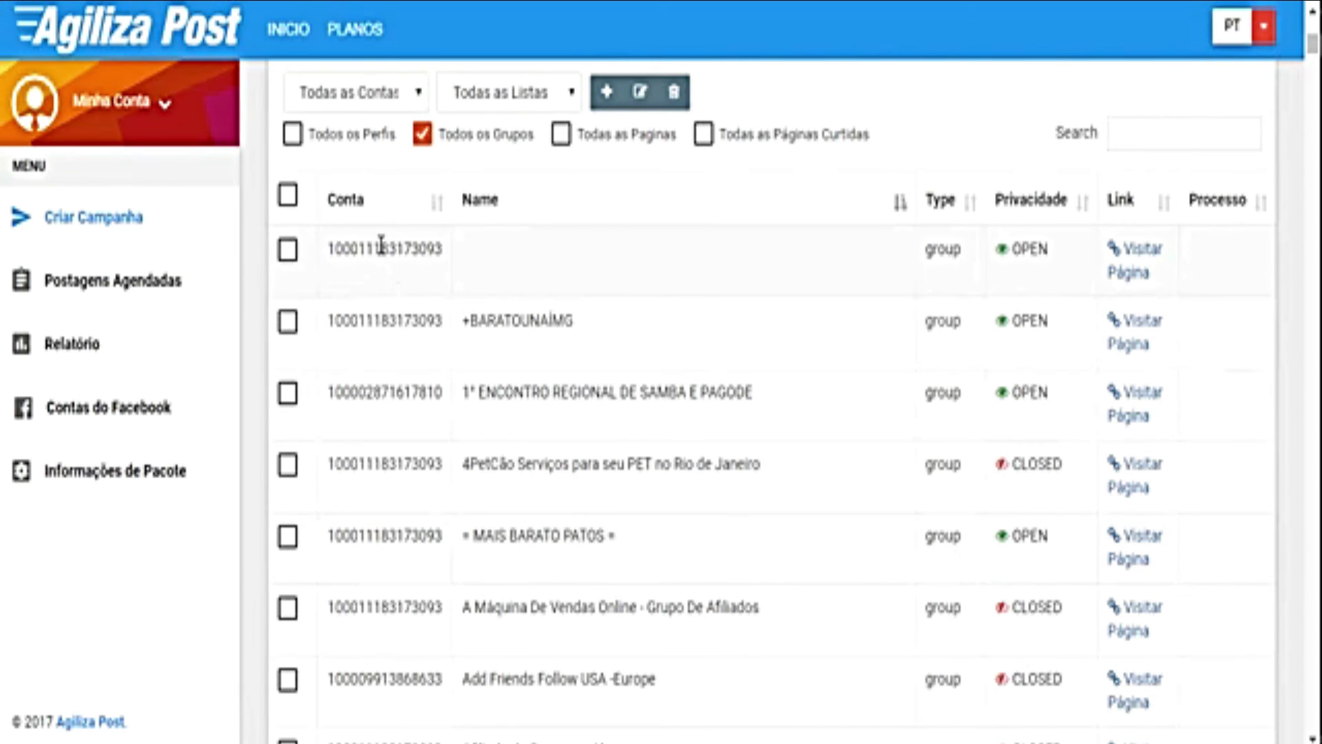
pyautogui.moveTo(433, 244); pyautogui.dragTo(444, 248)
pyautogui.moveTo(428, 322); pyautogui.dragTo(444, 320)
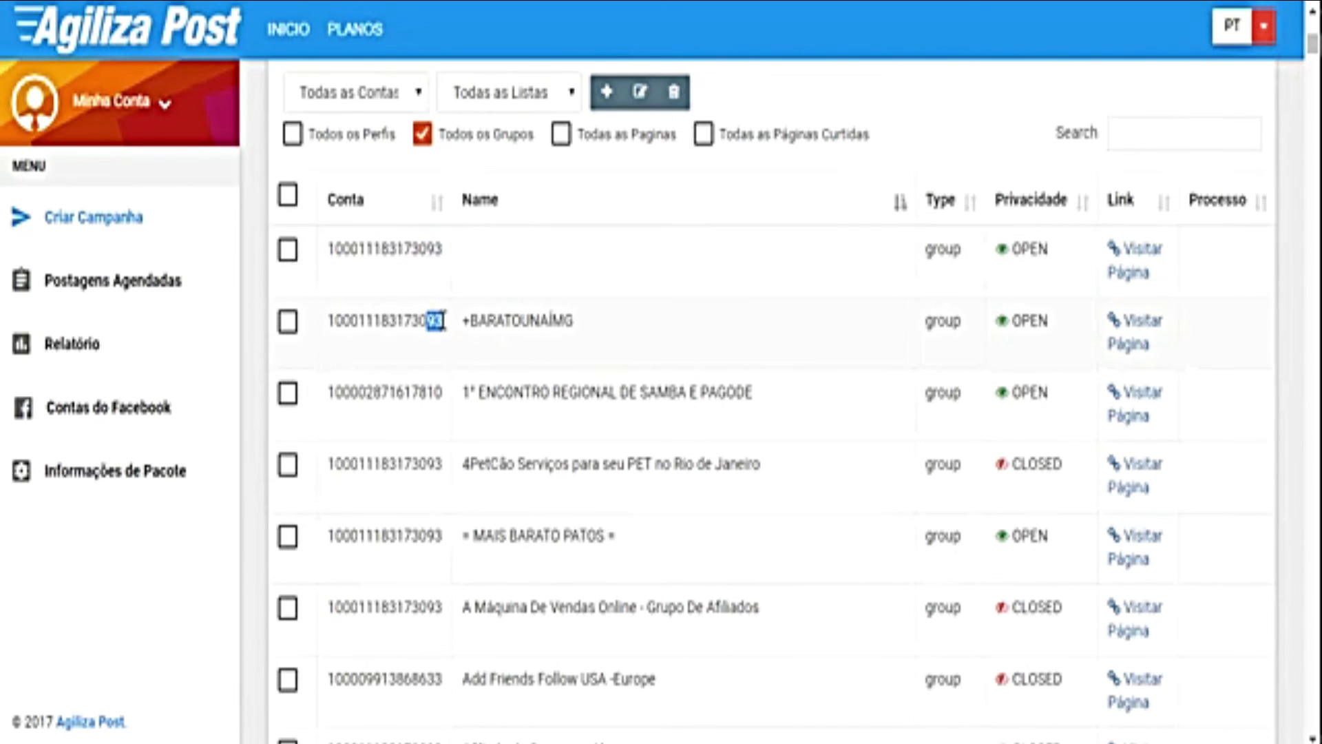
pyautogui.moveTo(429, 392); pyautogui.dragTo(442, 392)
pyautogui.click(441, 392)
pyautogui.moveTo(338, 250); pyautogui.dragTo(415, 249)
pyautogui.moveTo(351, 391); pyautogui.dragTo(408, 392)
pyautogui.moveTo(366, 463); pyautogui.dragTo(419, 463)
pyautogui.moveTo(351, 677); pyautogui.dragTo(432, 677)
# Step: Re-sort the groups table by Name into ascending alphabetical order
pyautogui.scroll(-3, 432, 676)
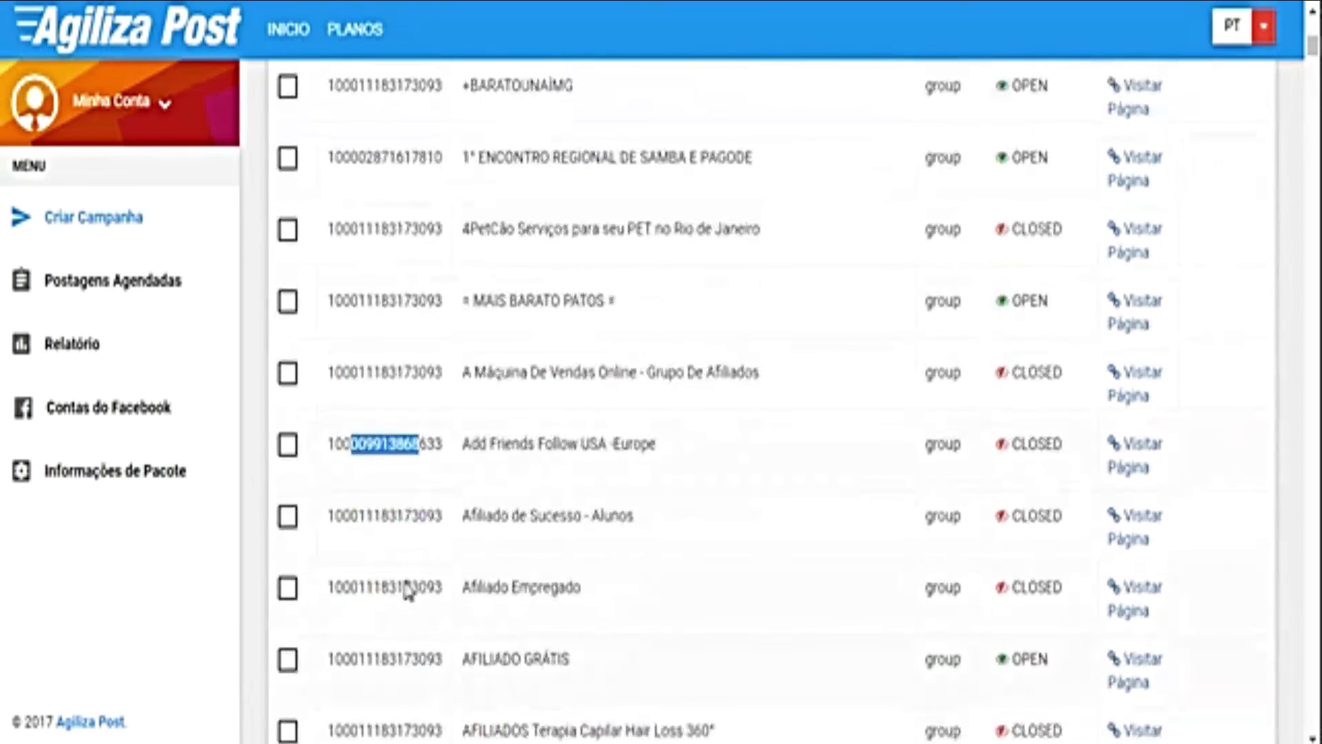
pyautogui.click(399, 517)
pyautogui.scroll(-3, 406, 558)
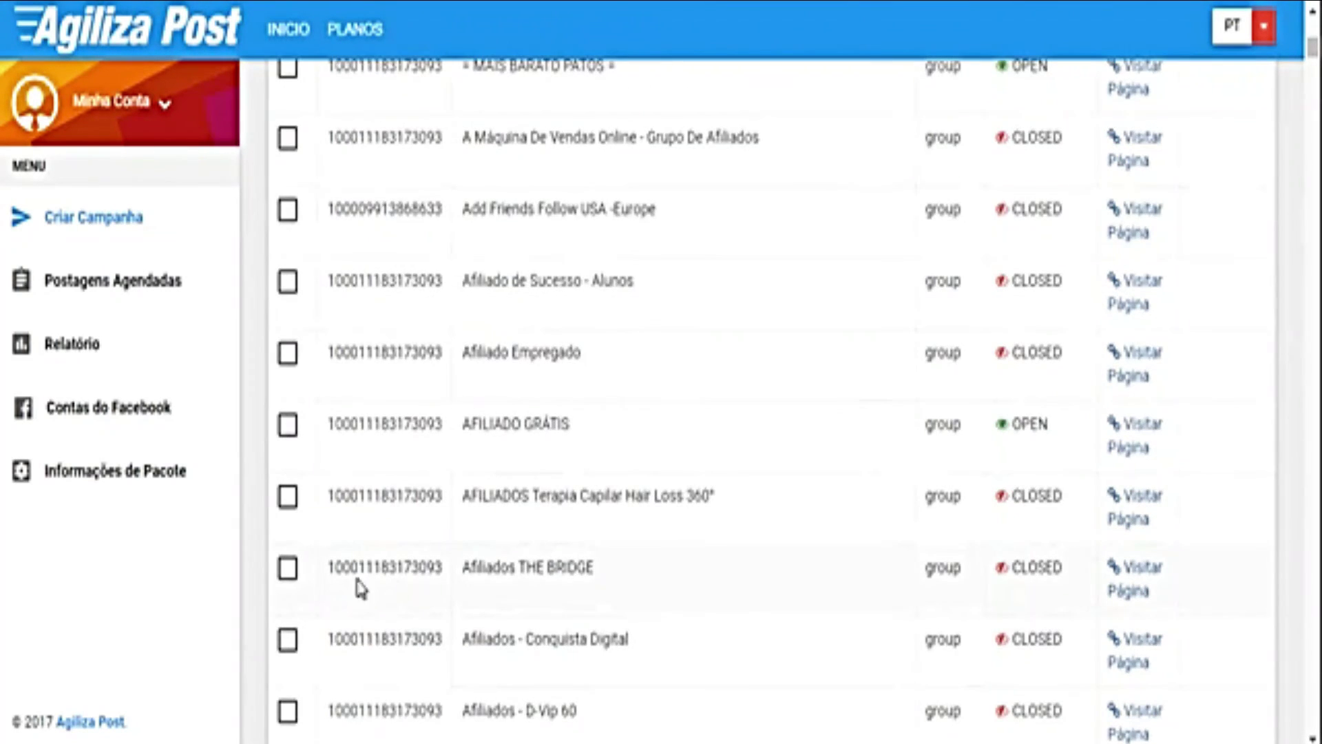
pyautogui.scroll(-5, 365, 592)
pyautogui.scroll(12, 379, 606)
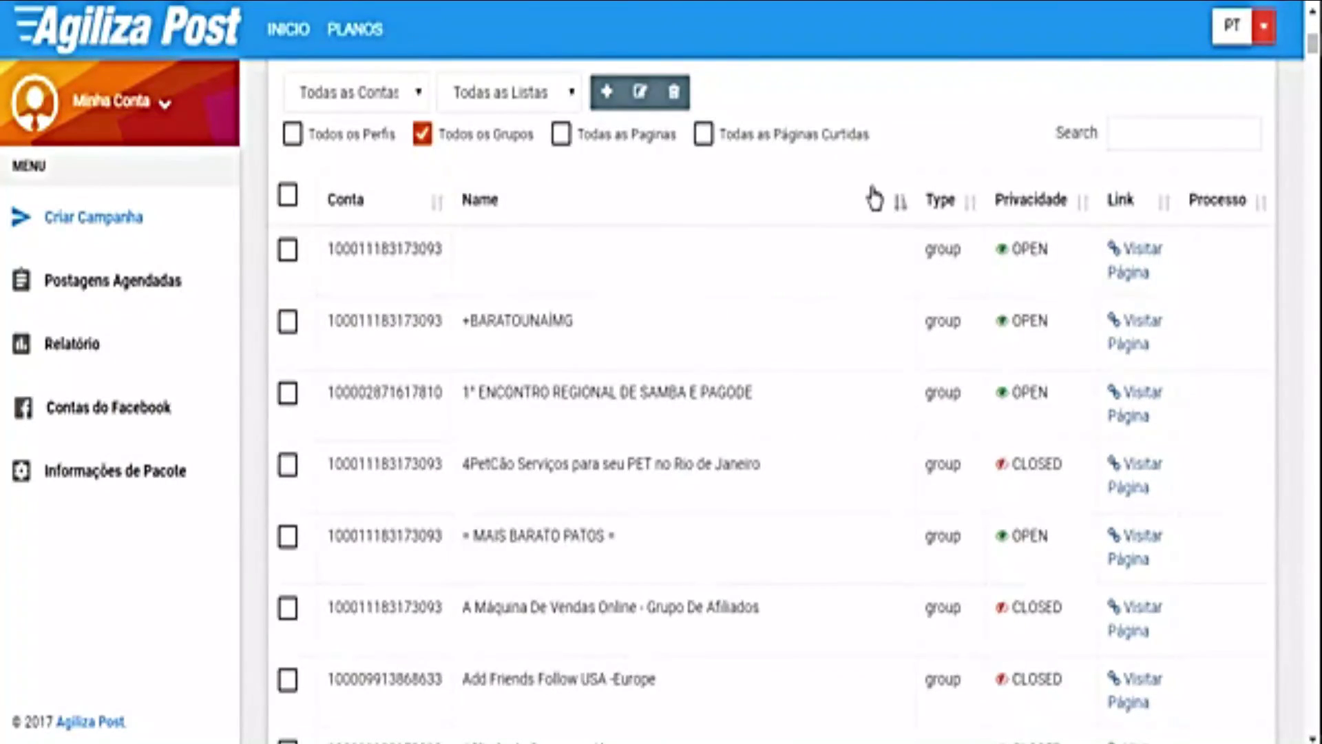
pyautogui.click(898, 210)
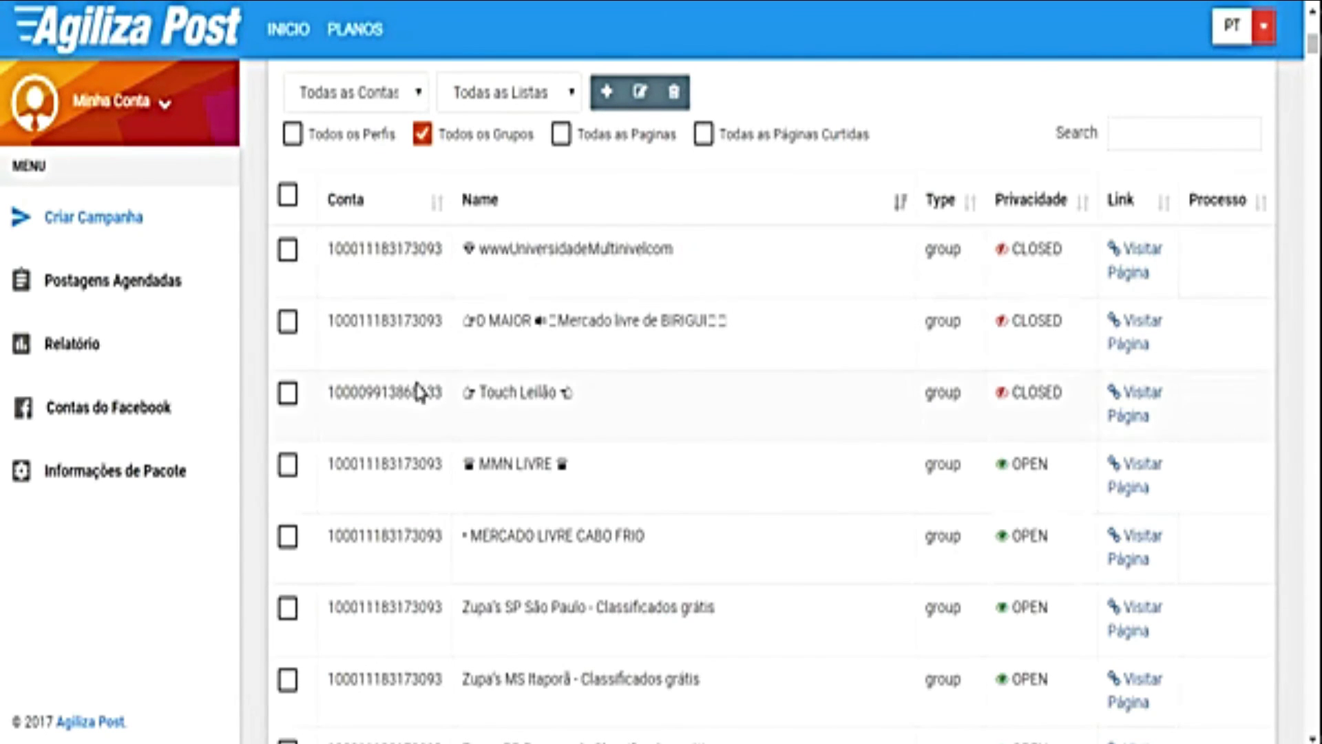
pyautogui.click(900, 210)
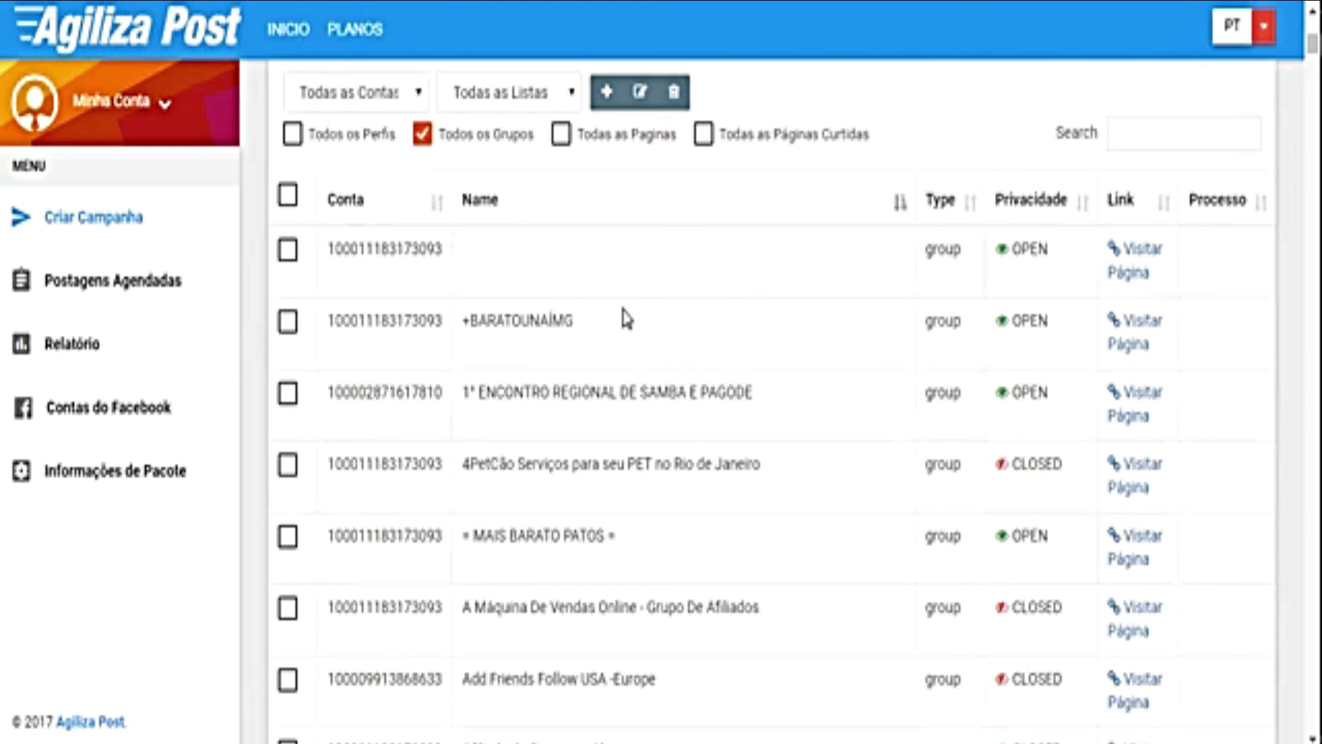
# Step: Select every group in the target list
pyautogui.click(288, 198)
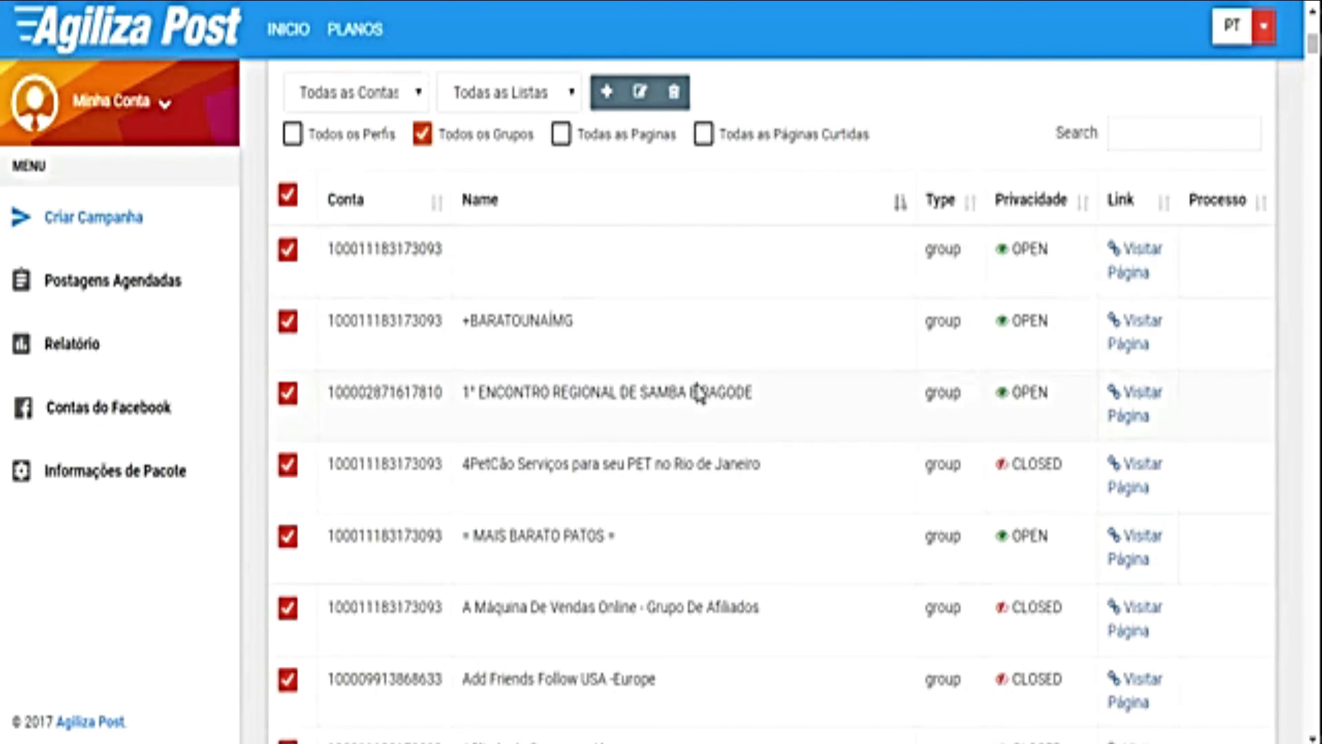
pyautogui.scroll(7, 755, 440)
pyautogui.scroll(6, 759, 442)
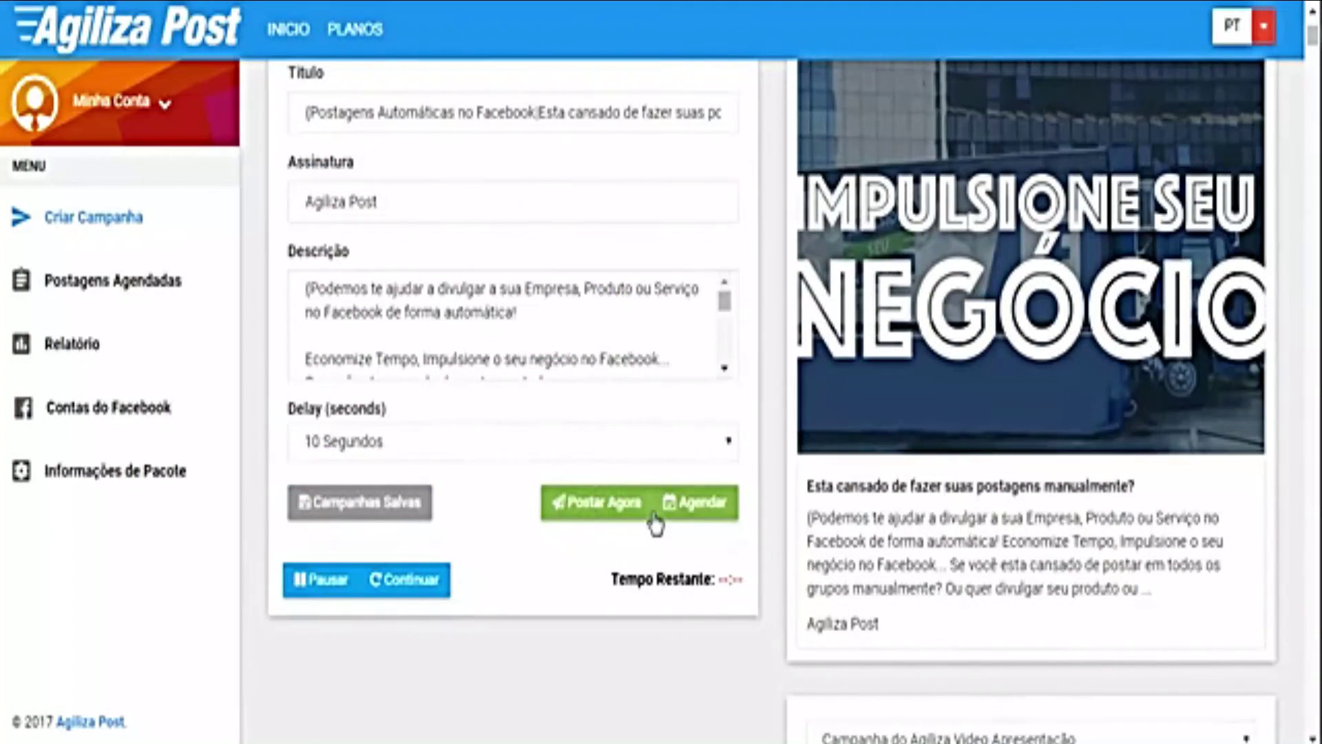
# Step: Schedule with a 10-minute delay, auto-pause after 10 posts and a 240-minute pause
pyautogui.click(696, 506)
pyautogui.scroll(-5, 532, 507)
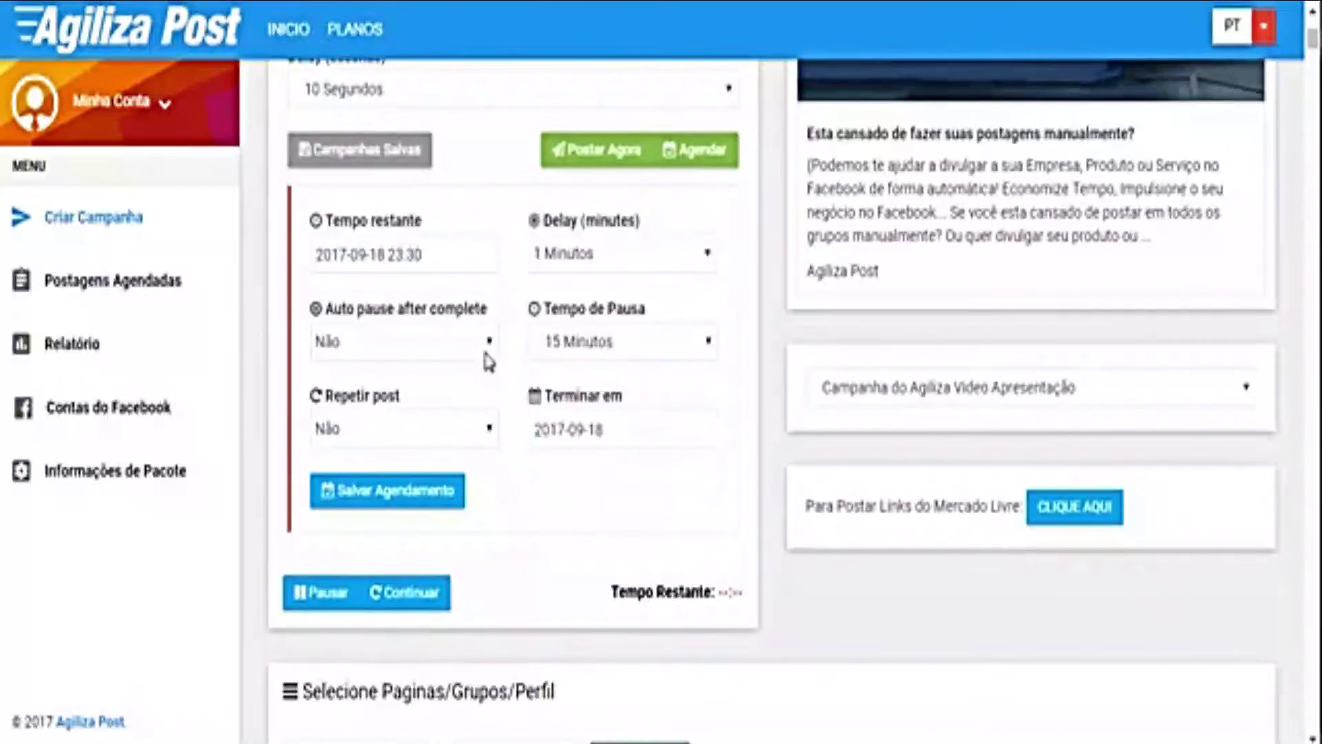
pyautogui.click(581, 260)
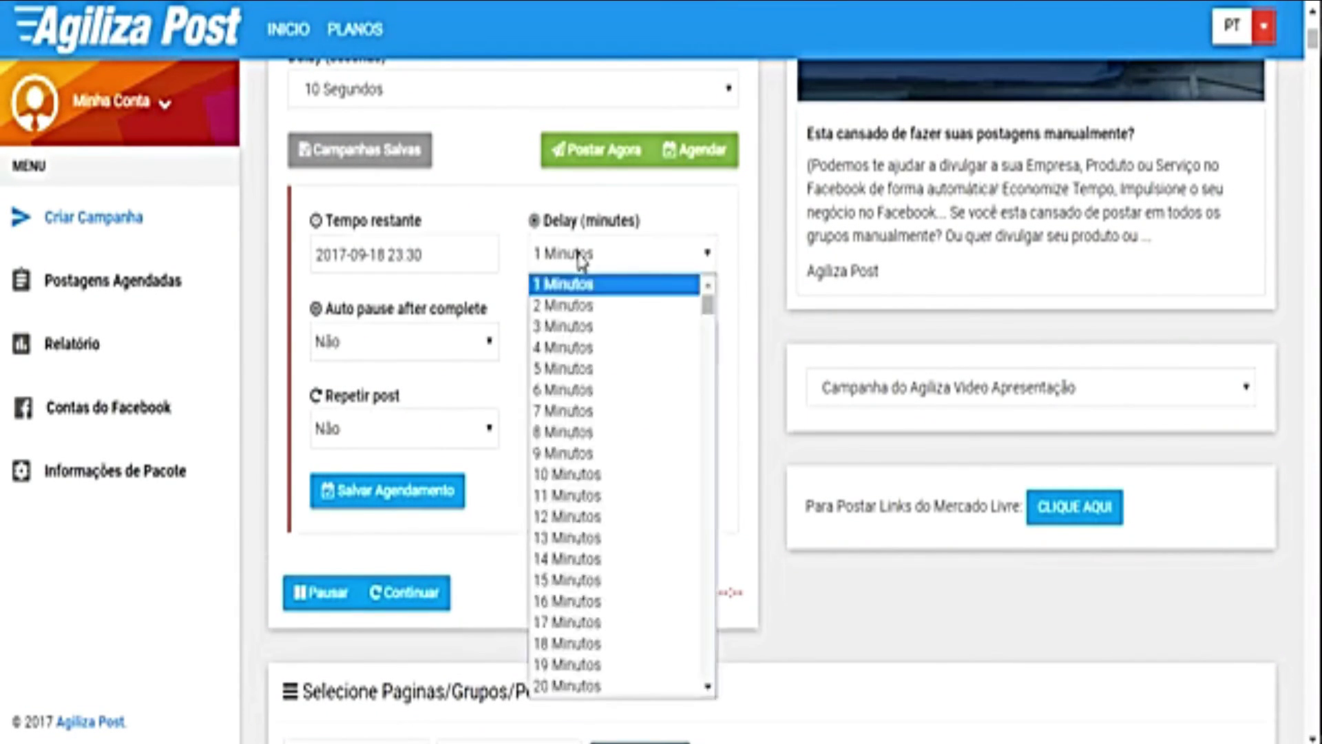
pyautogui.click(615, 474)
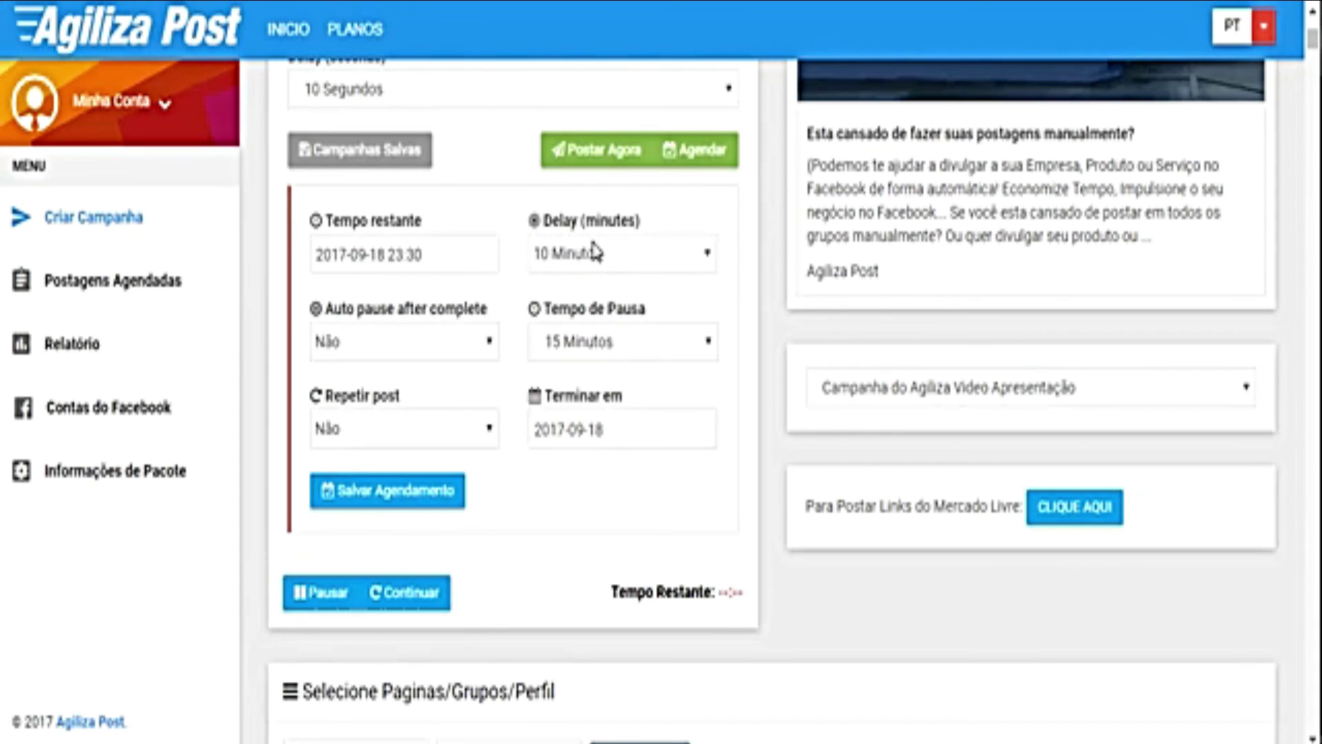
pyautogui.click(420, 339)
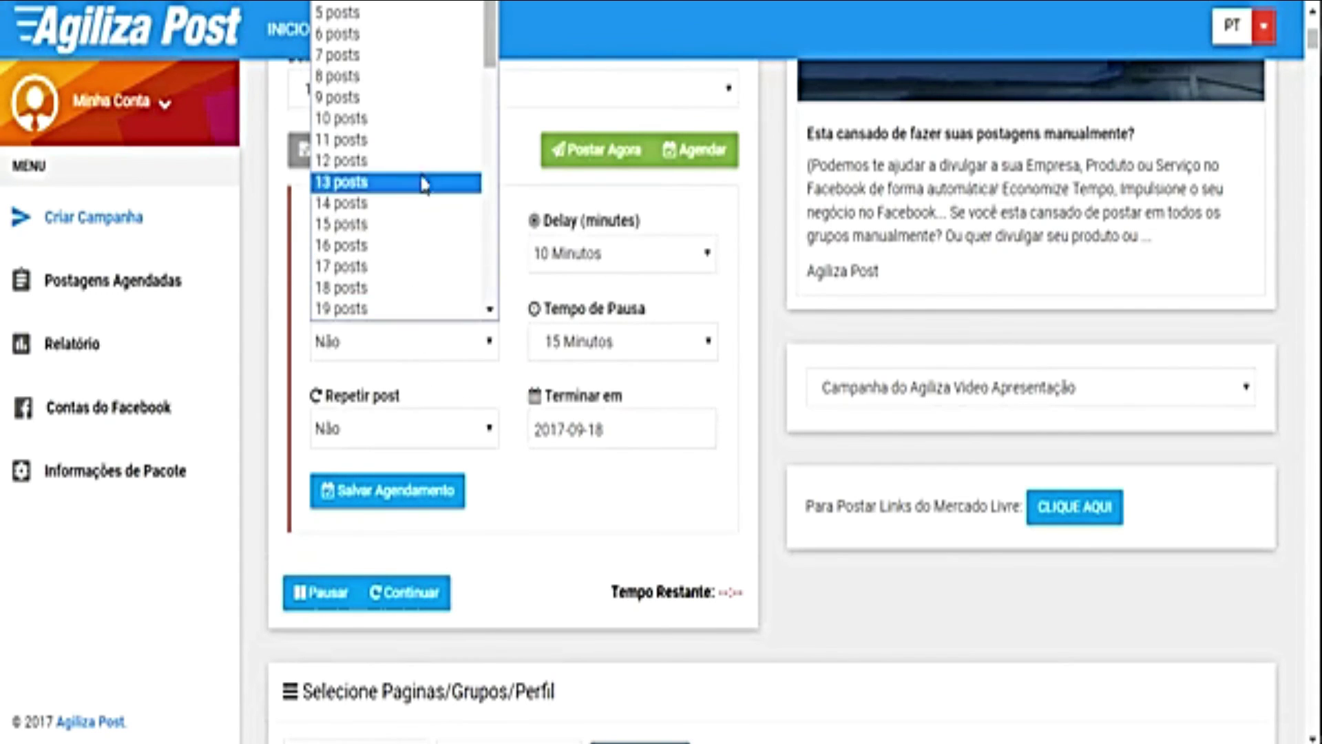
pyautogui.click(413, 119)
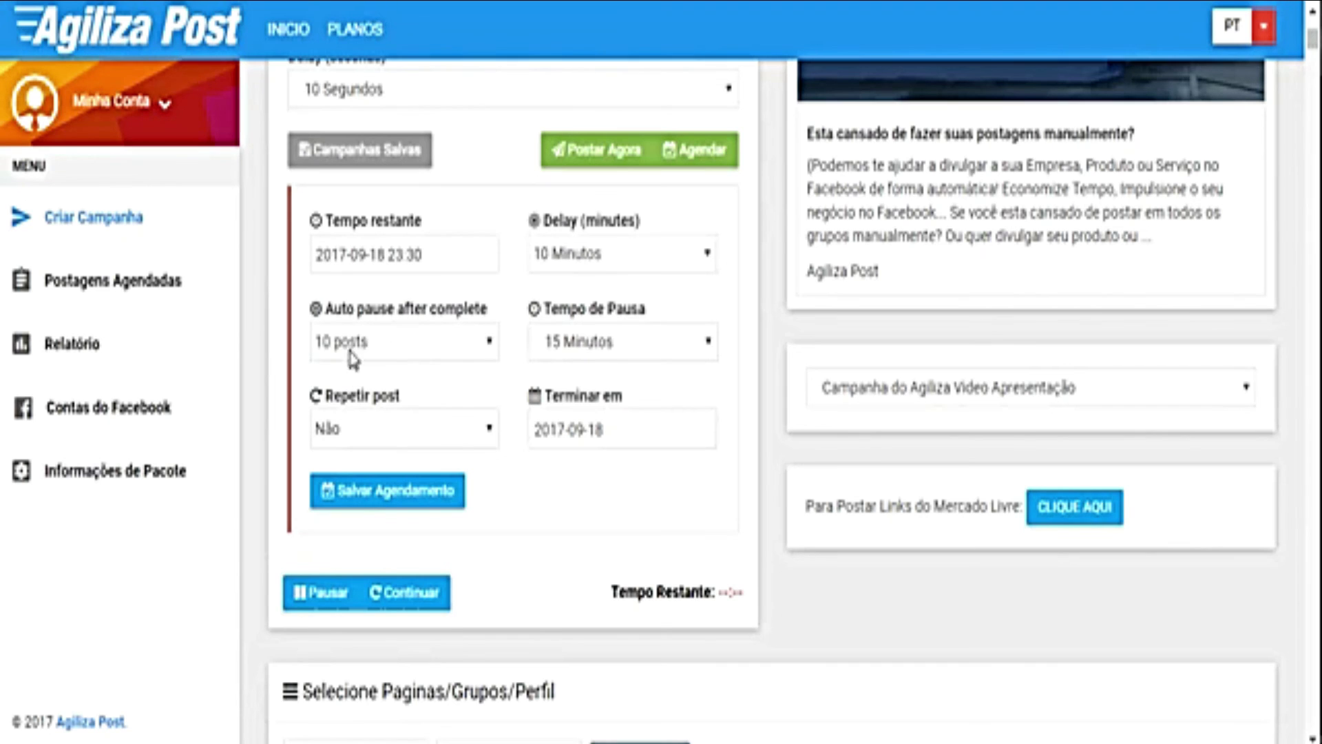
pyautogui.click(556, 355)
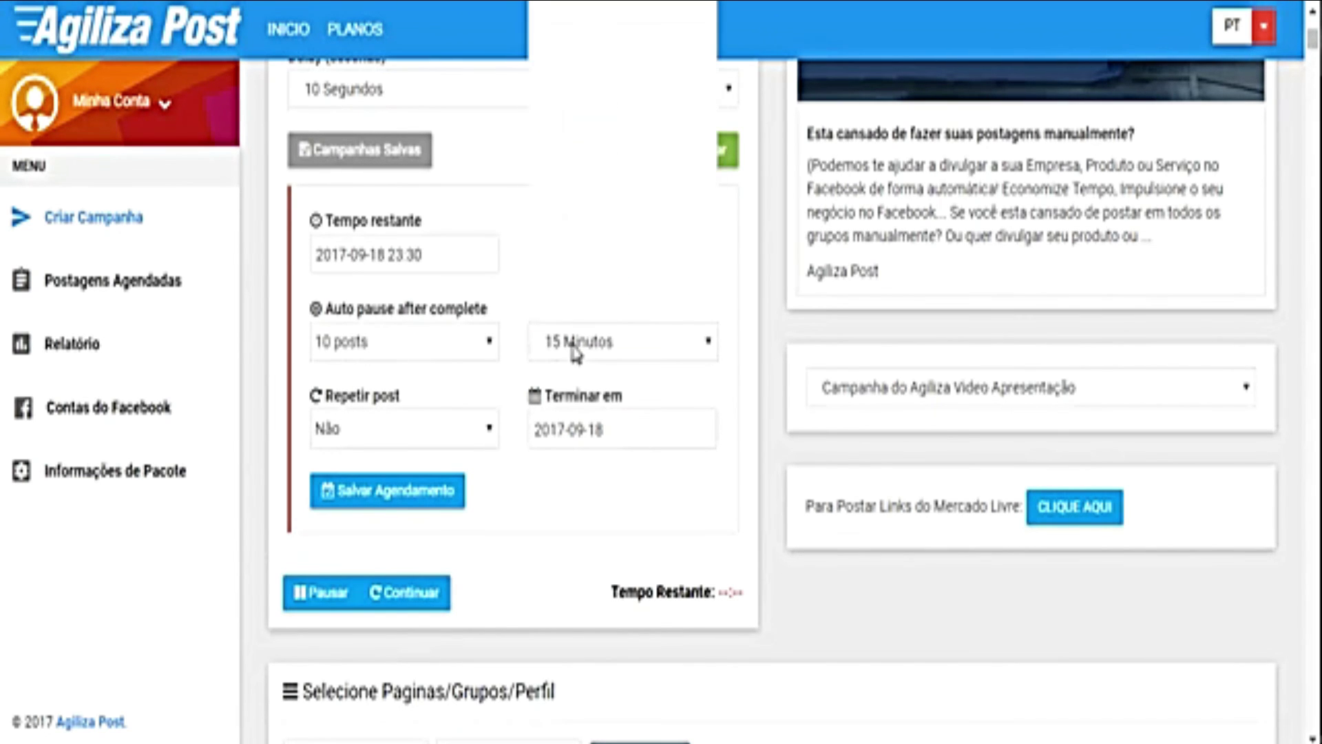
pyautogui.scroll(-15, 653, 106)
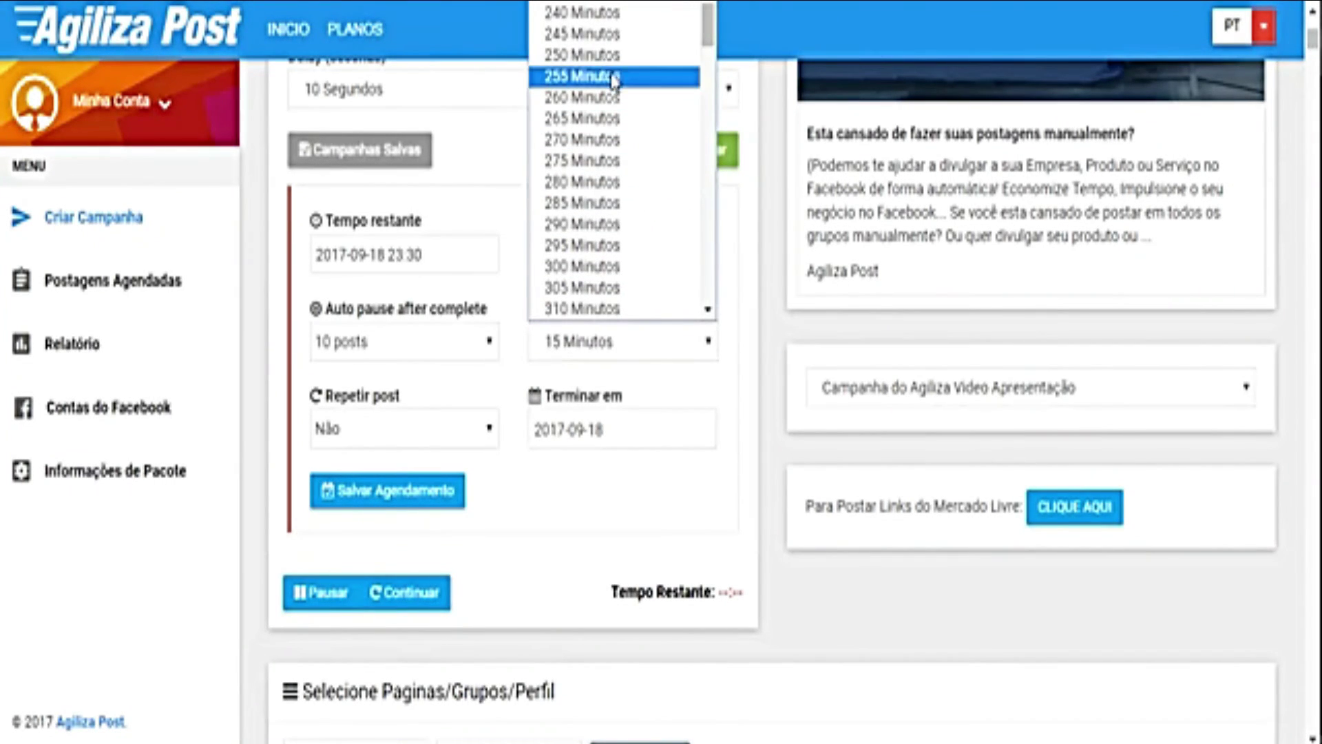
pyautogui.click(594, 15)
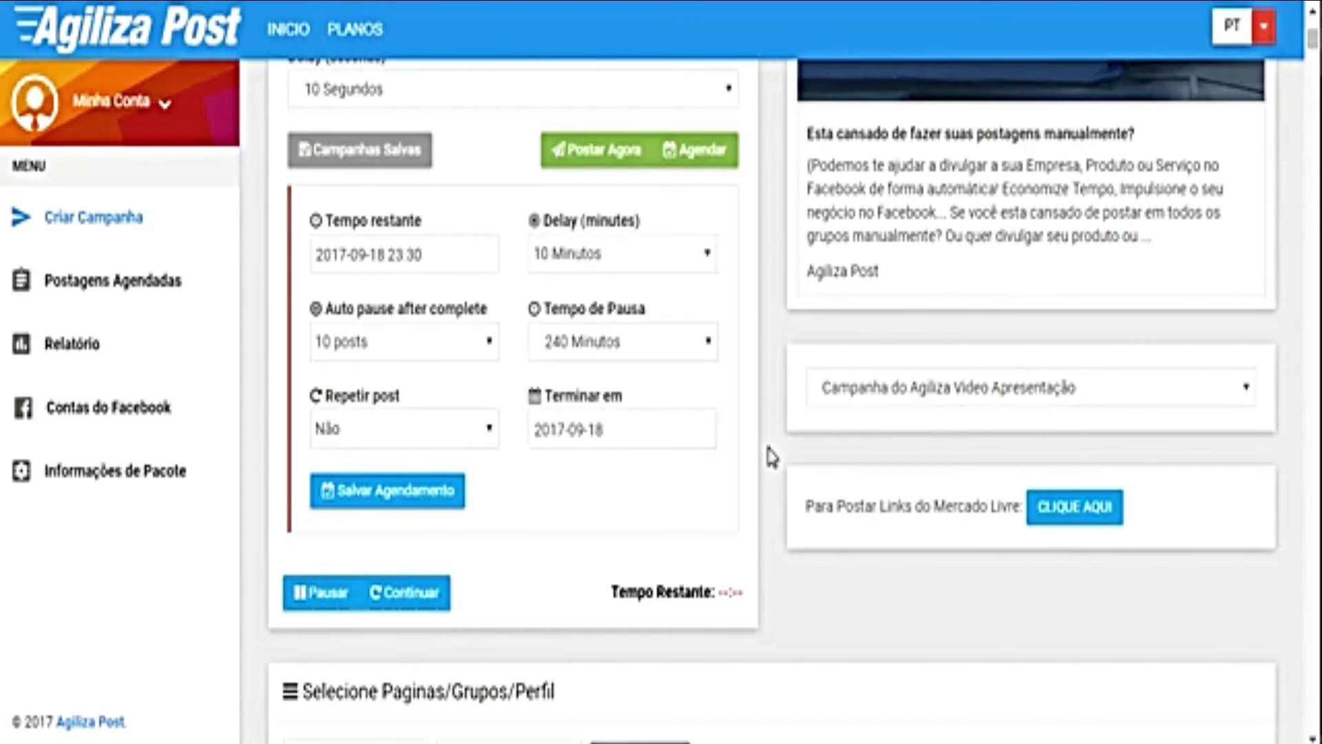
pyautogui.scroll(-5, 773, 455)
pyautogui.scroll(-3, 772, 456)
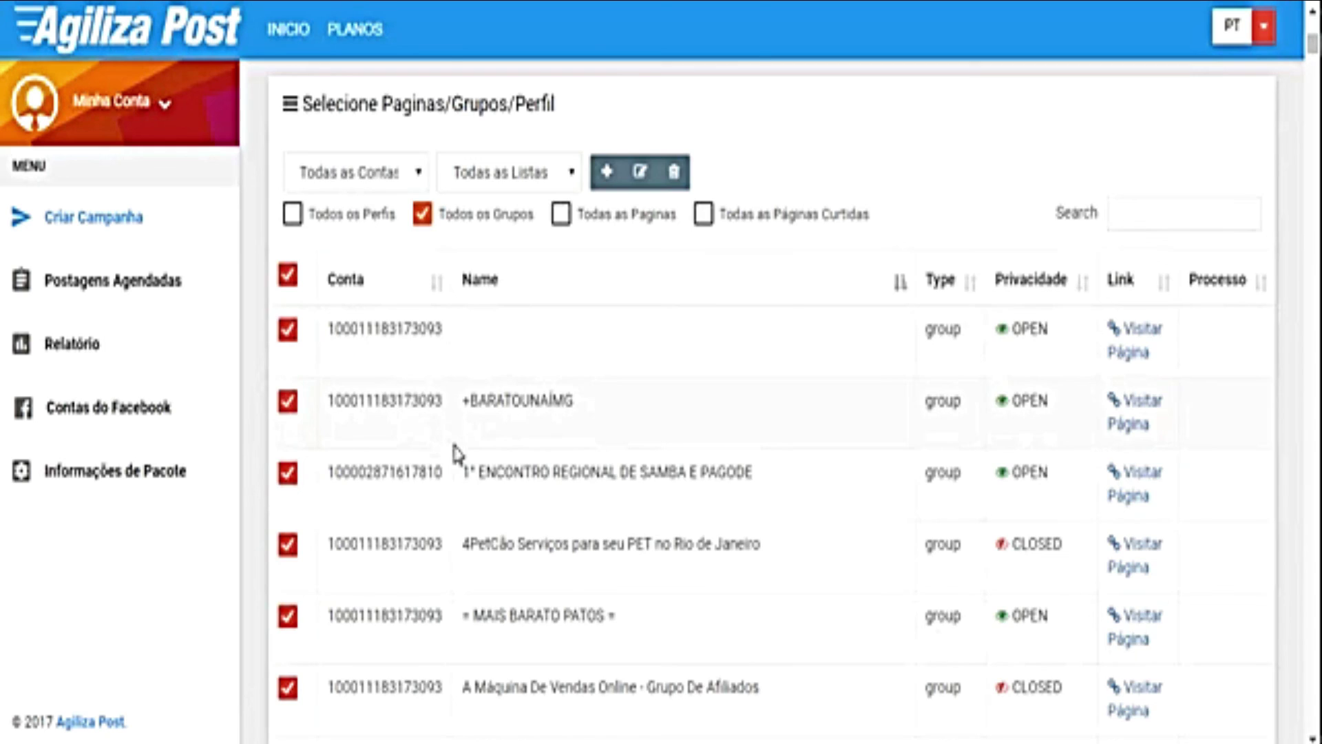
pyautogui.scroll(8, 454, 455)
pyautogui.scroll(5, 499, 319)
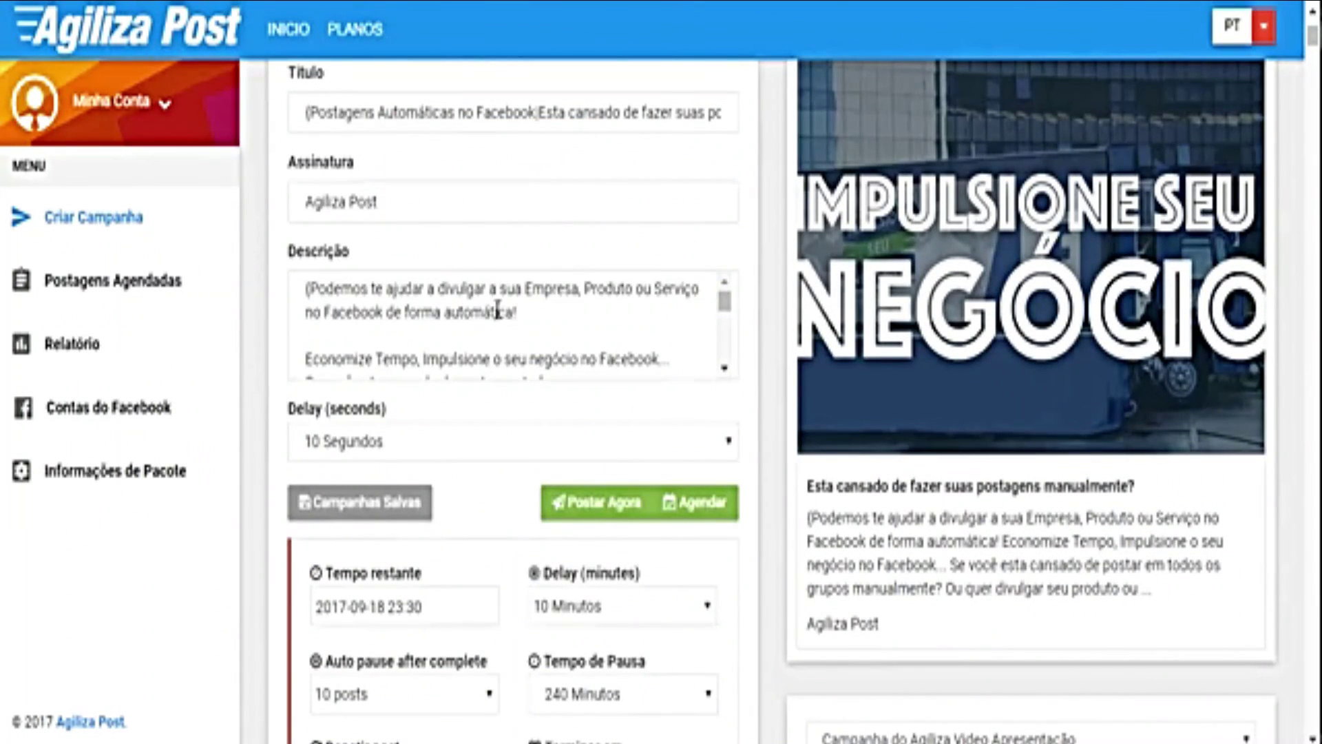
pyautogui.scroll(-15, 499, 319)
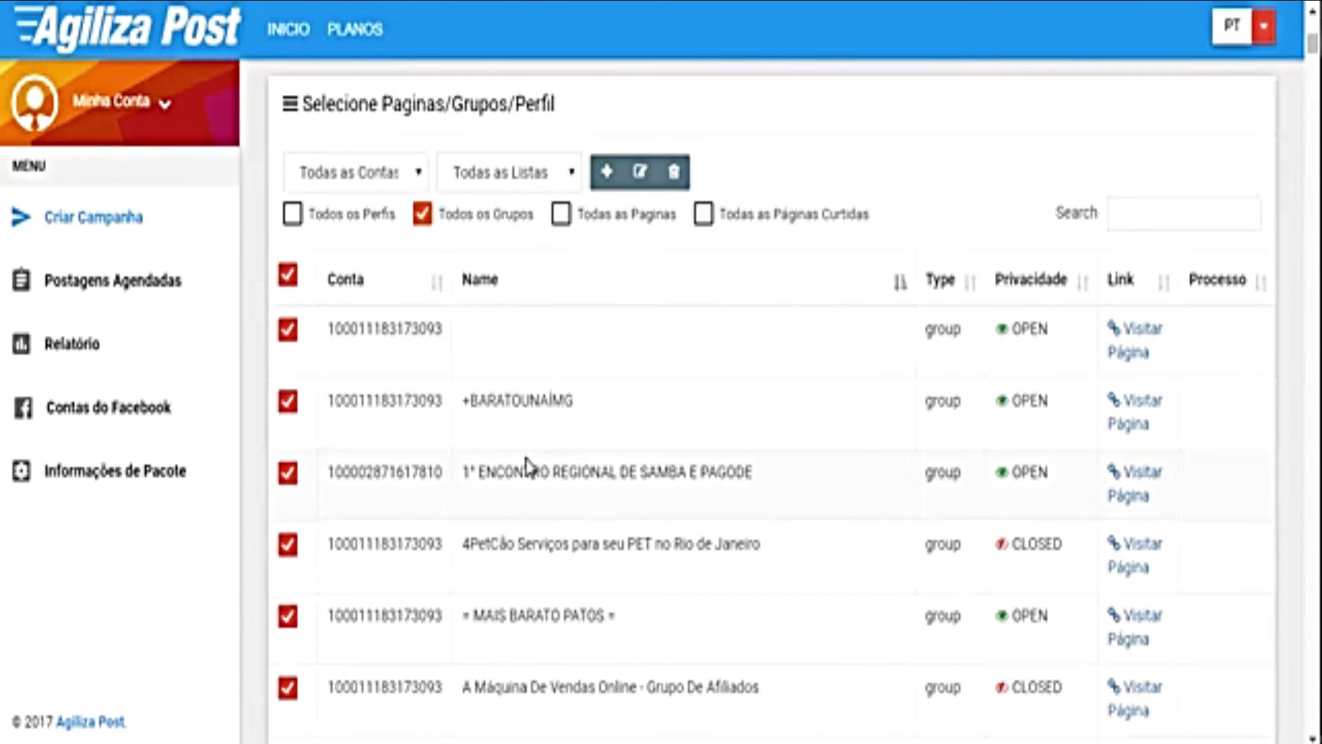
pyautogui.scroll(10, 527, 467)
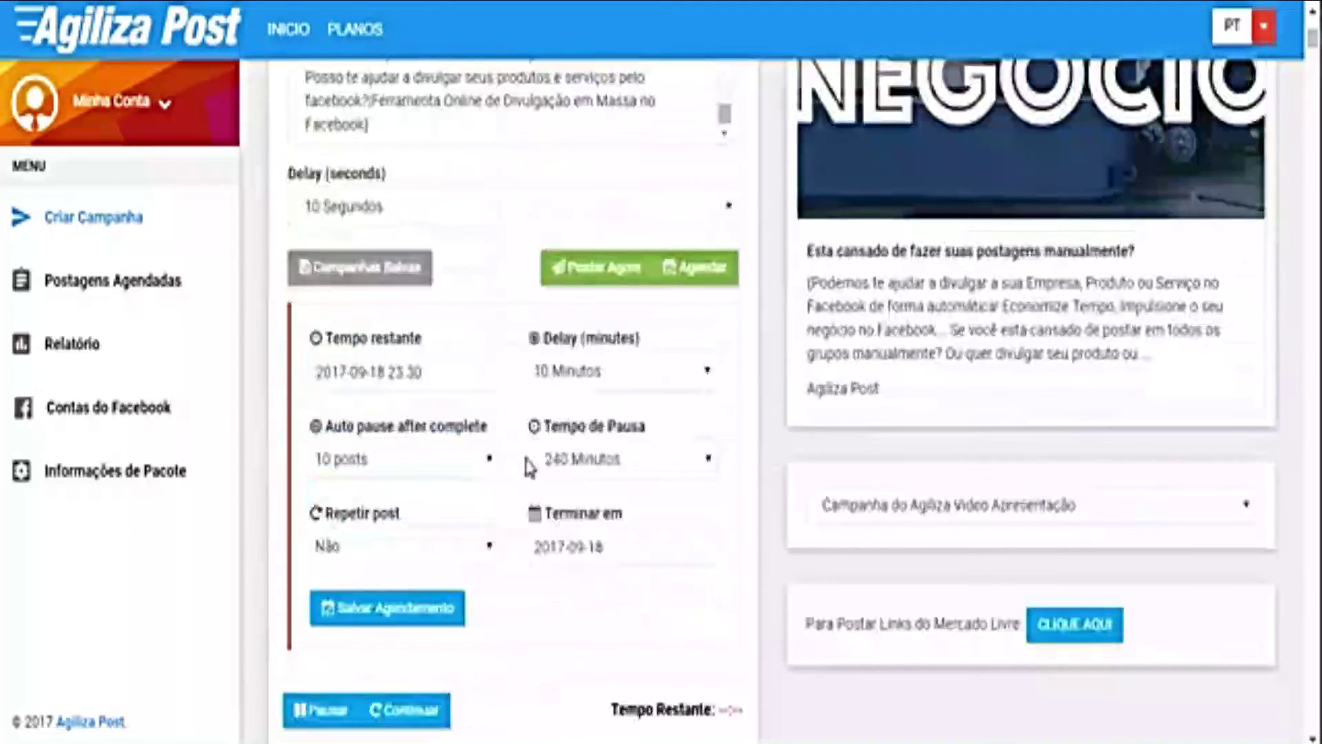
pyautogui.click(406, 610)
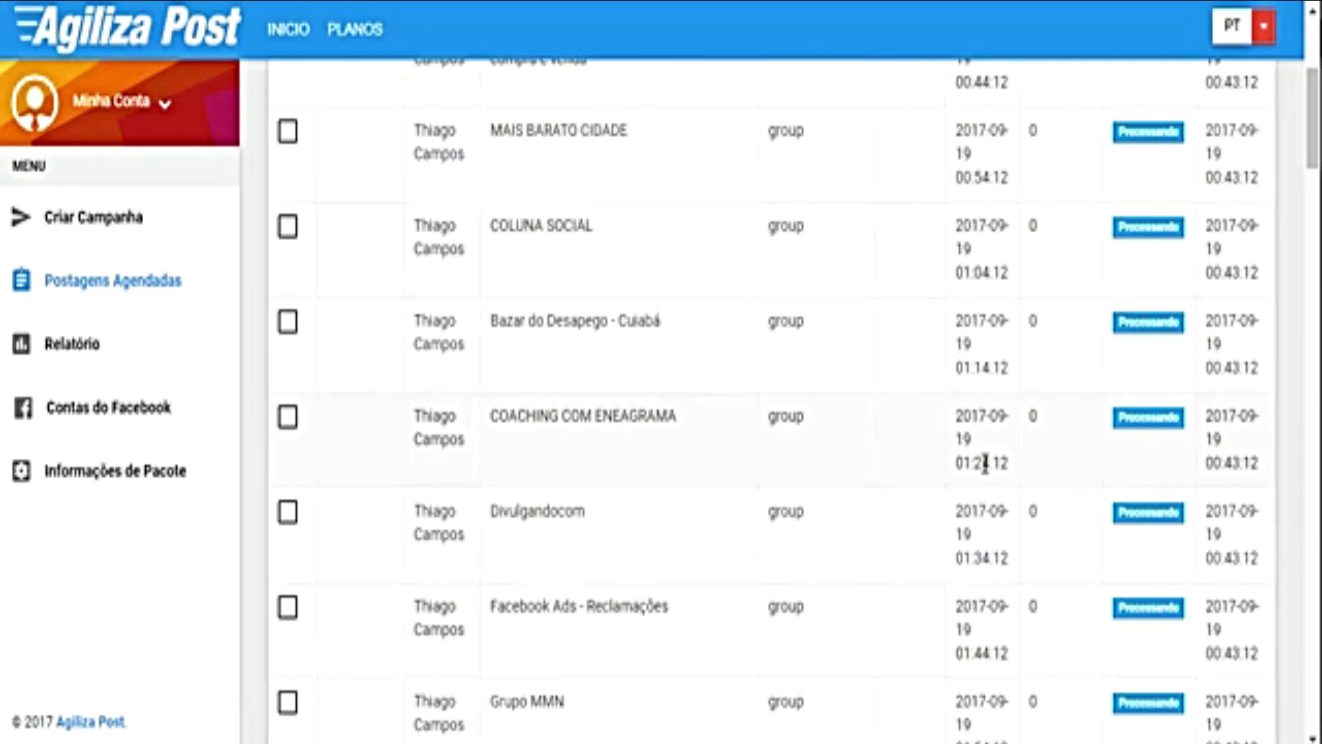
# Step: Review the queued post times, highlighting 02:14:12 and the 06:24 post after the pause
pyautogui.scroll(-3, 1033, 507)
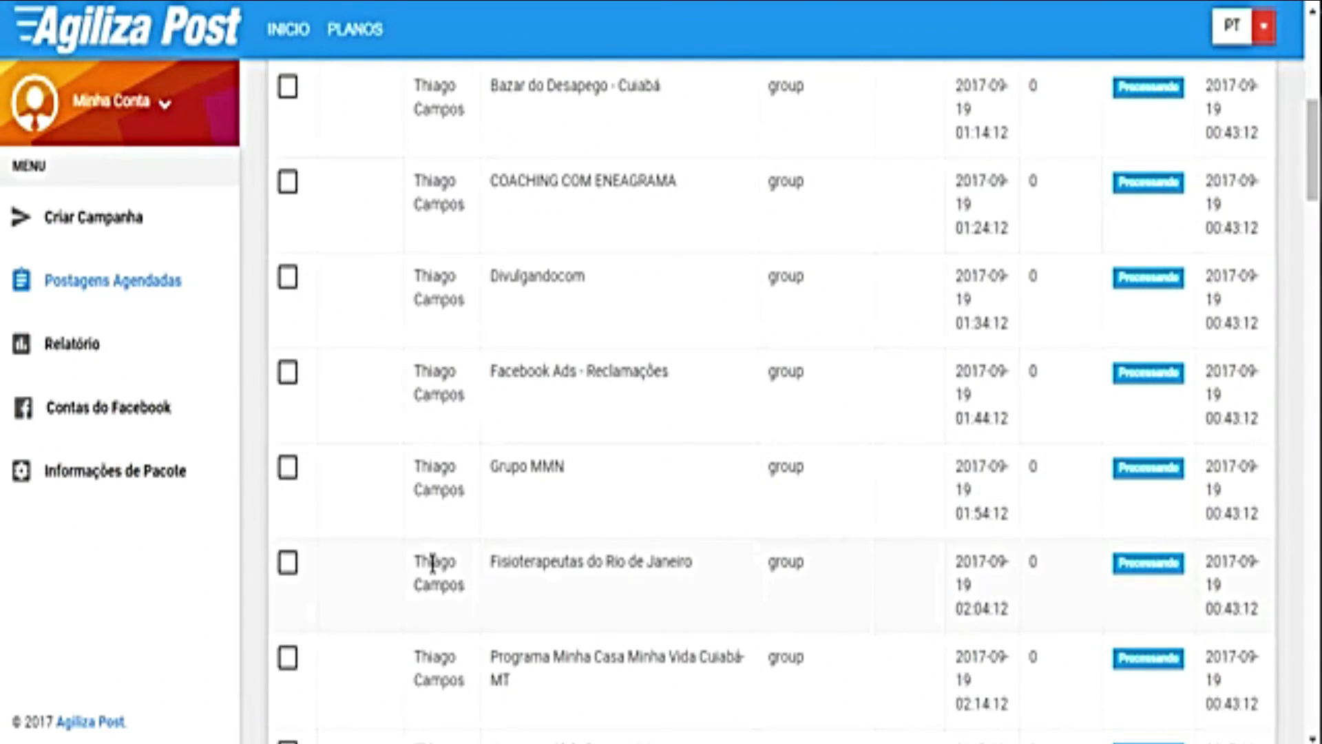
pyautogui.scroll(-2, 998, 531)
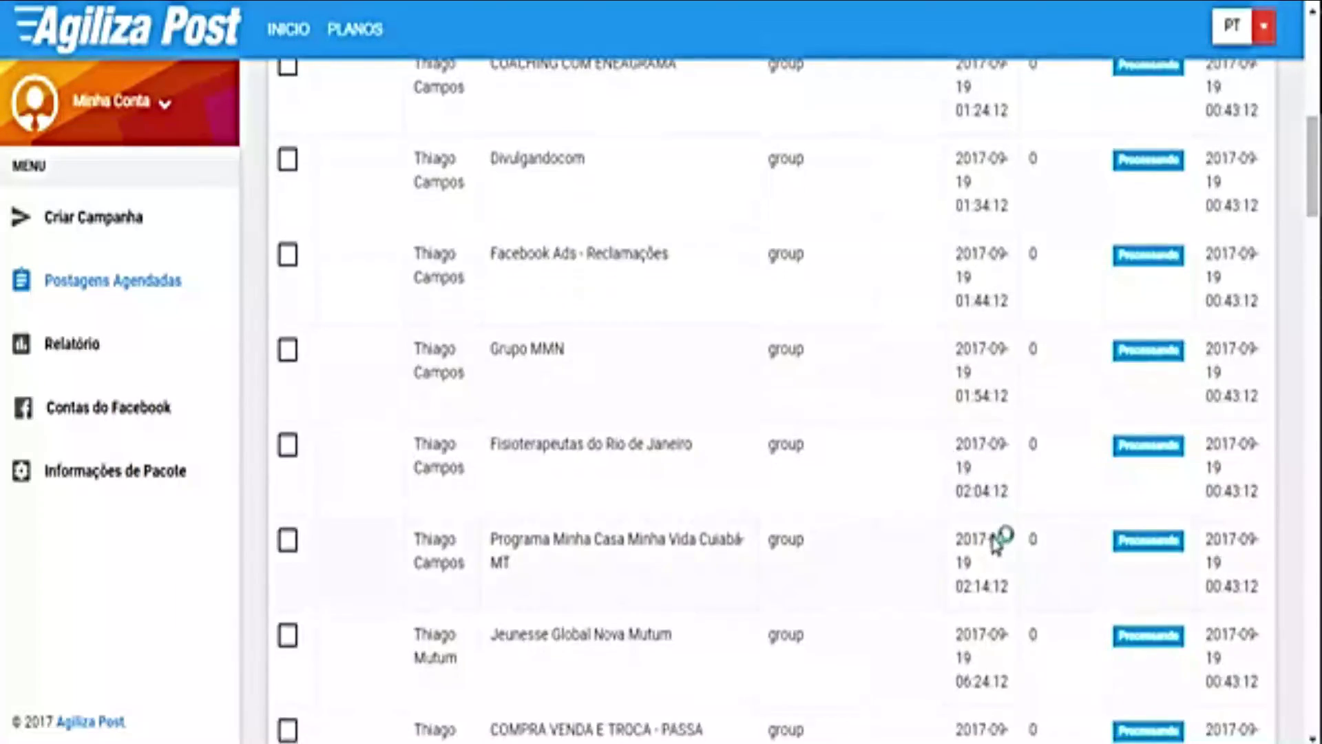
pyautogui.scroll(-2, 992, 537)
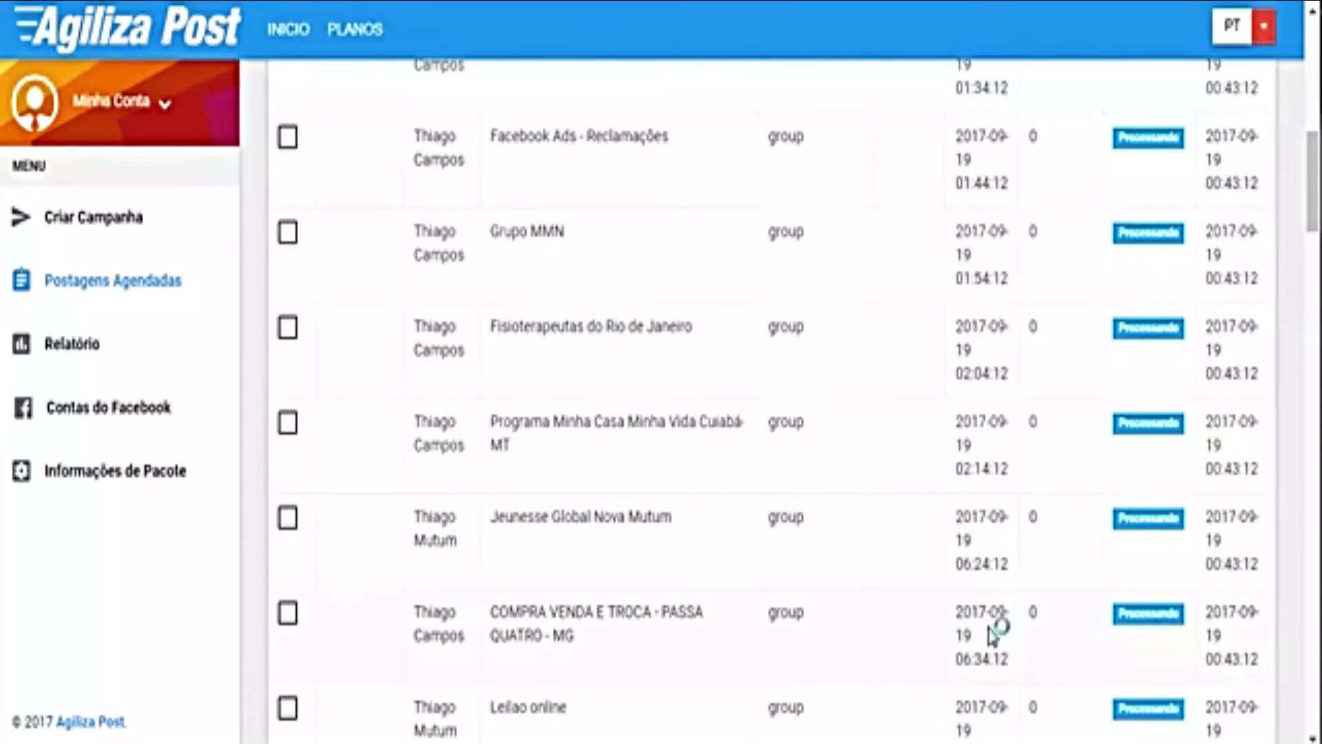
pyautogui.moveTo(972, 468); pyautogui.dragTo(991, 470)
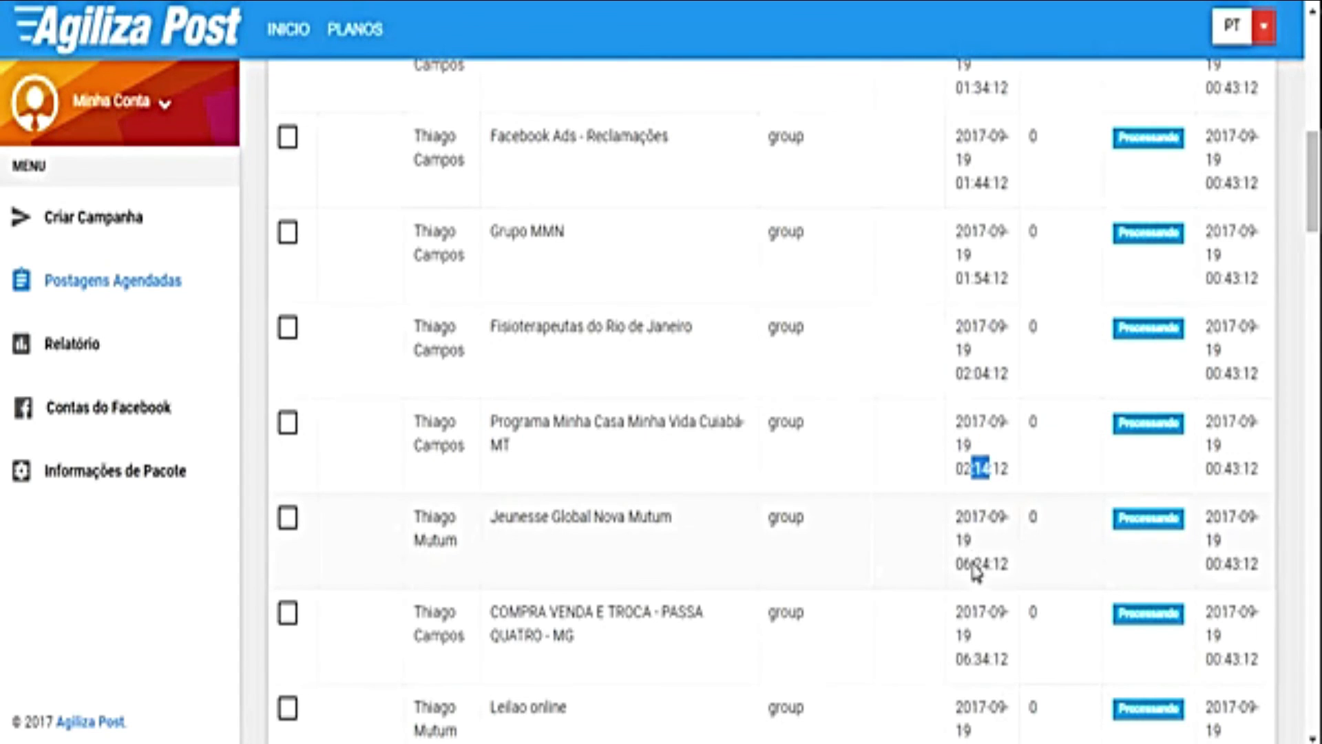
pyautogui.moveTo(963, 565); pyautogui.dragTo(1001, 566)
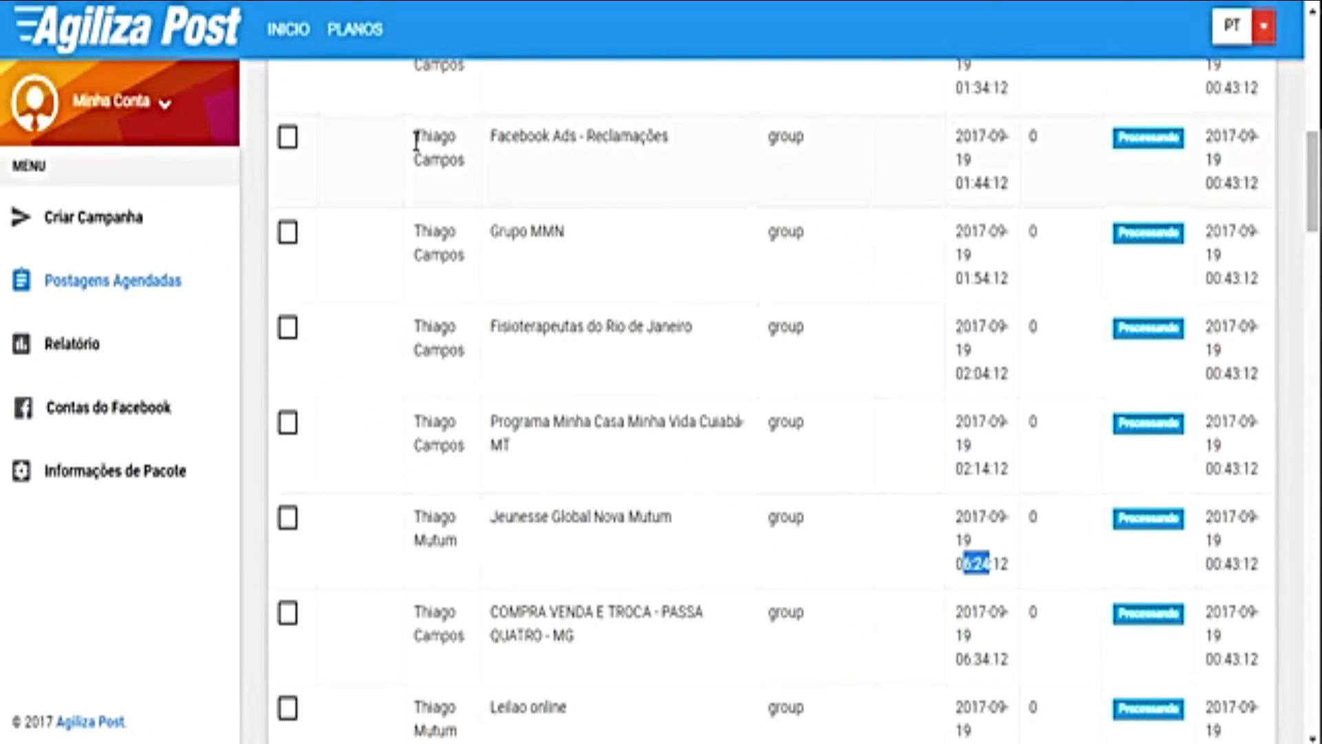
# Step: Highlight the account names on queued posts in the Fisioterapeutas and Jeunesse rows
pyautogui.moveTo(416, 137); pyautogui.dragTo(472, 171)
pyautogui.click(475, 171)
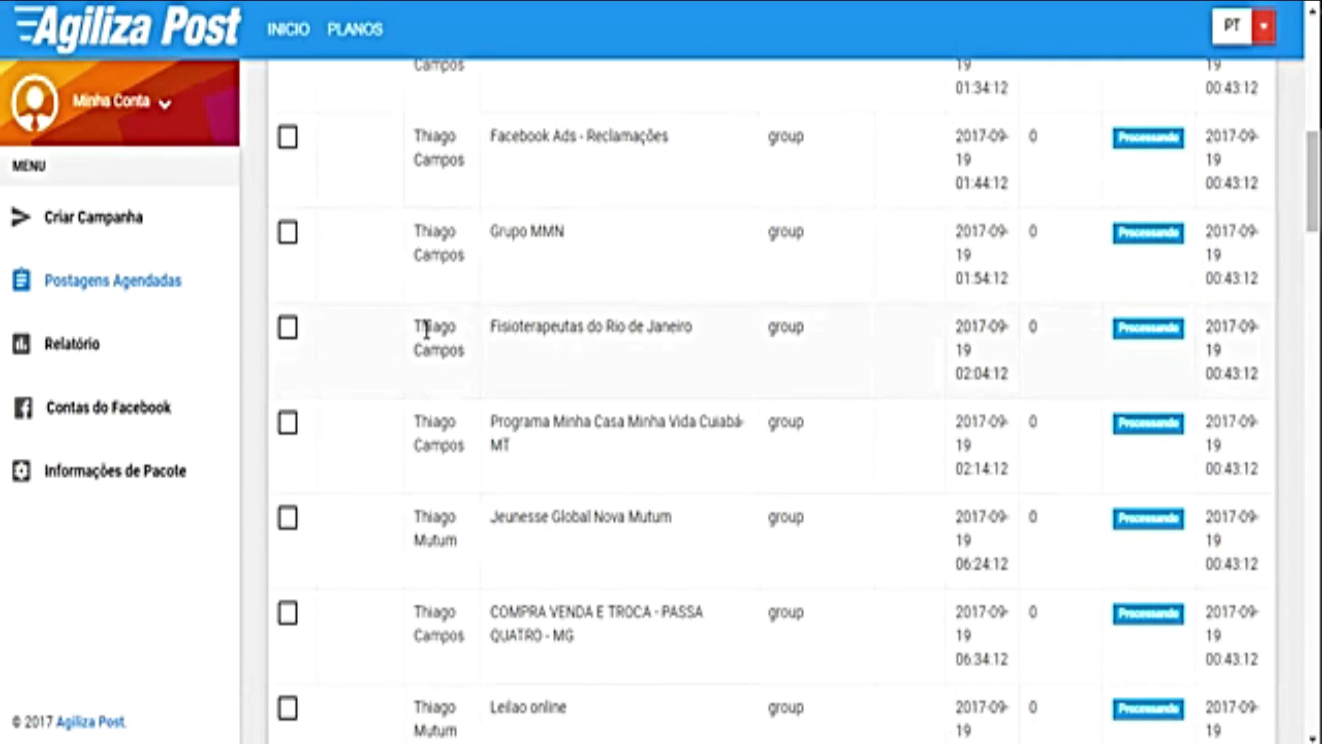
pyautogui.moveTo(415, 325); pyautogui.dragTo(463, 357)
pyautogui.click(450, 349)
pyautogui.moveTo(416, 519); pyautogui.dragTo(447, 540)
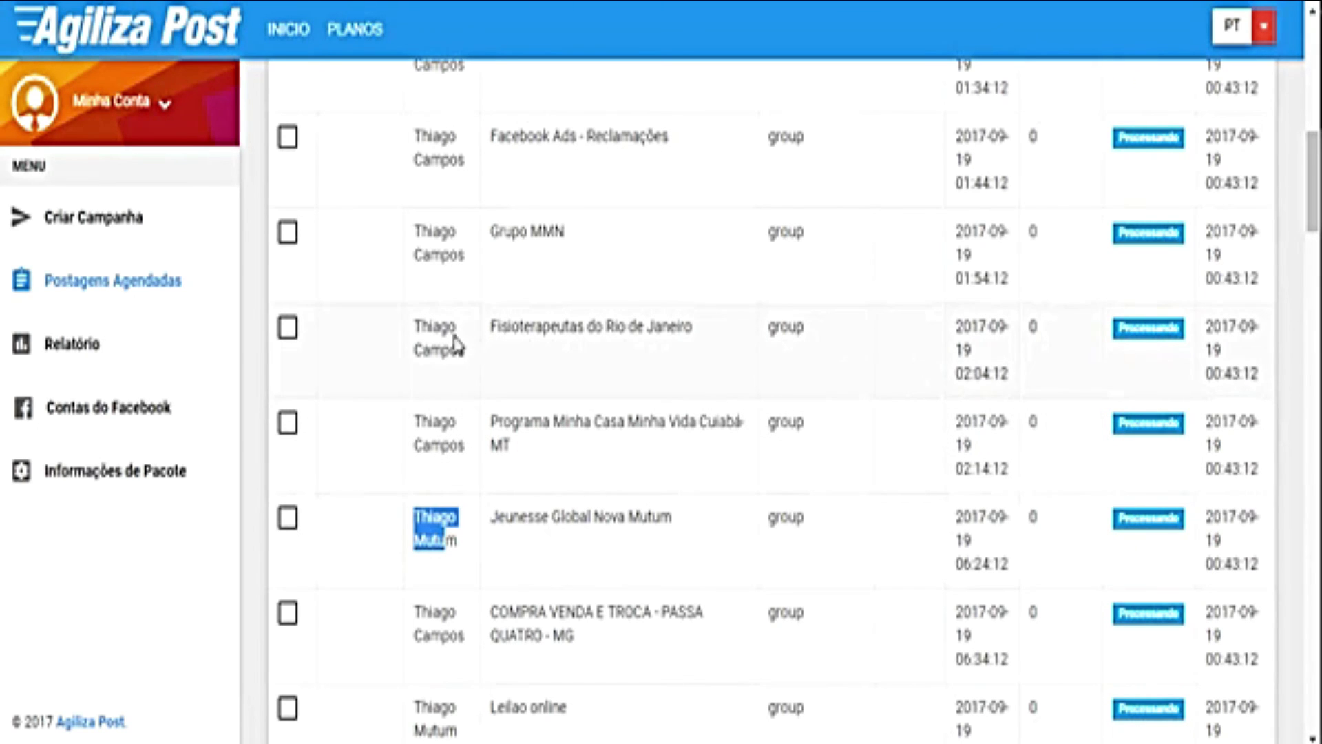
pyautogui.moveTo(416, 327); pyautogui.dragTo(450, 352)
pyautogui.scroll(-2, 861, 482)
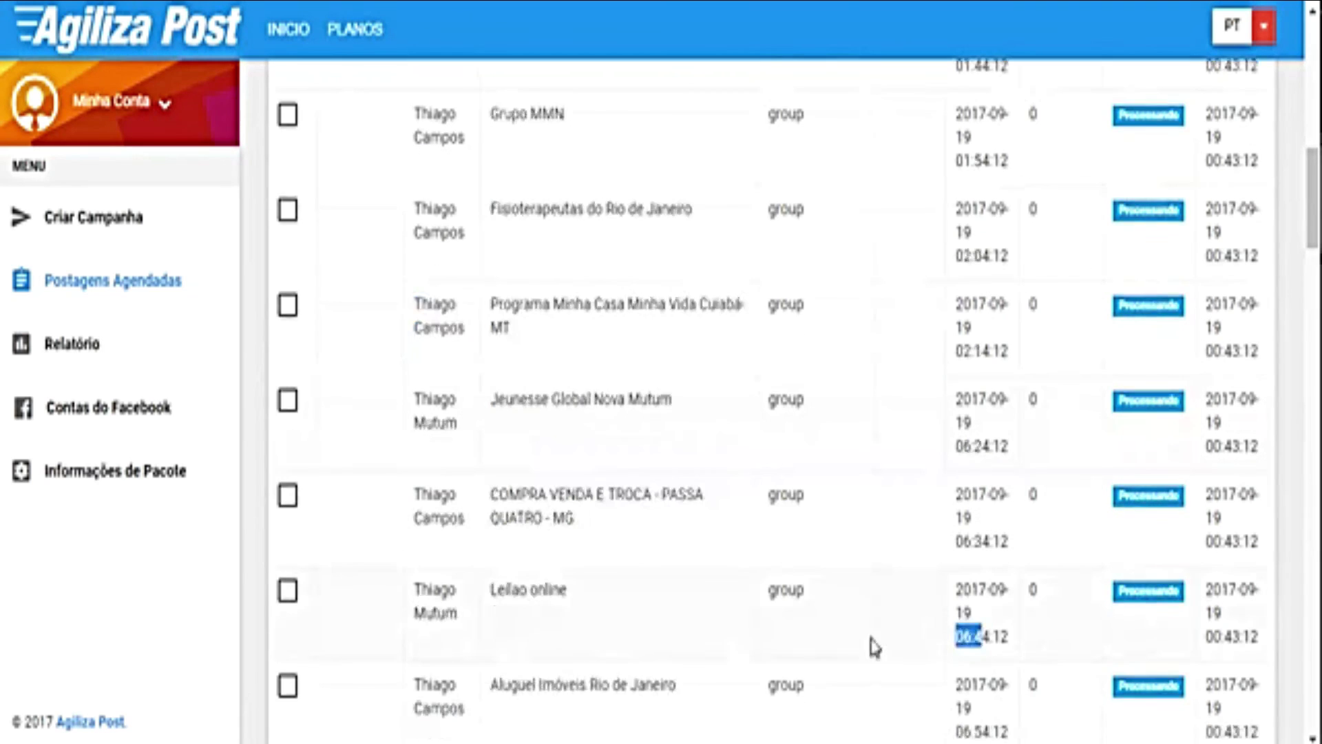
pyautogui.moveTo(460, 620); pyautogui.dragTo(423, 591)
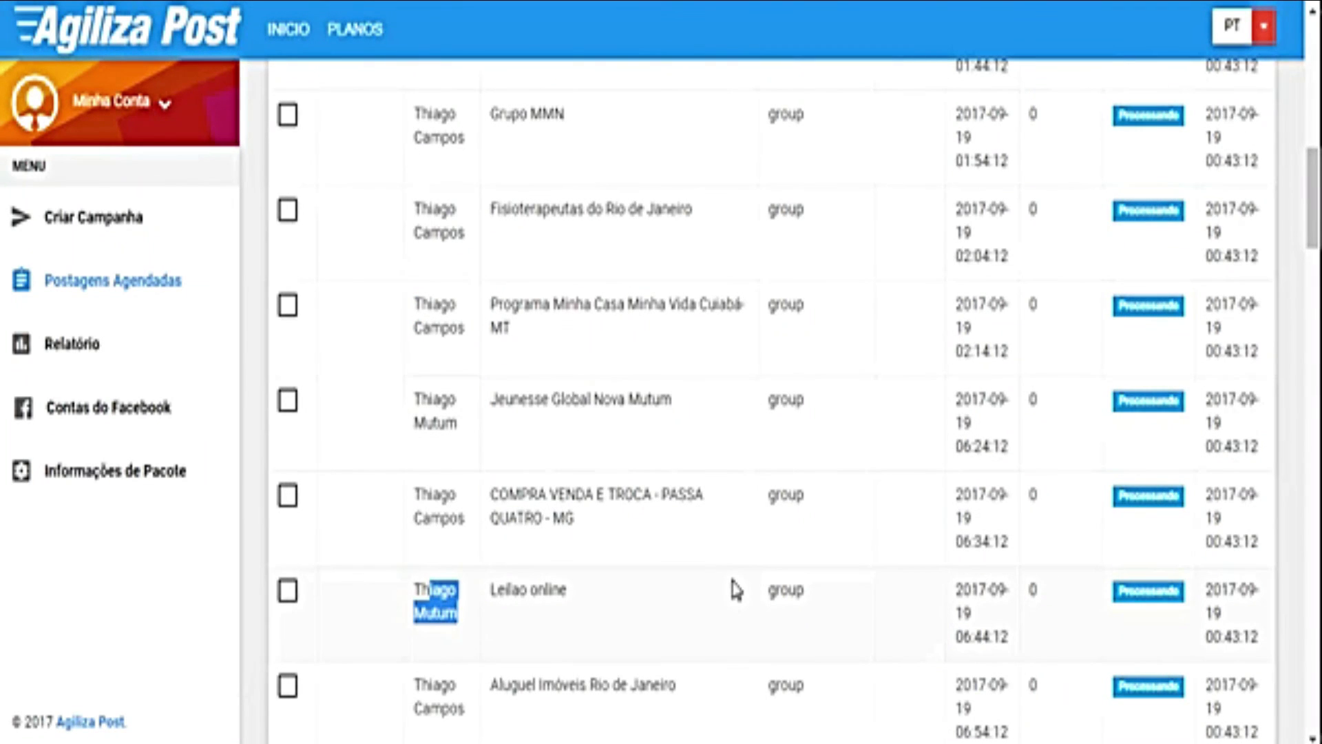